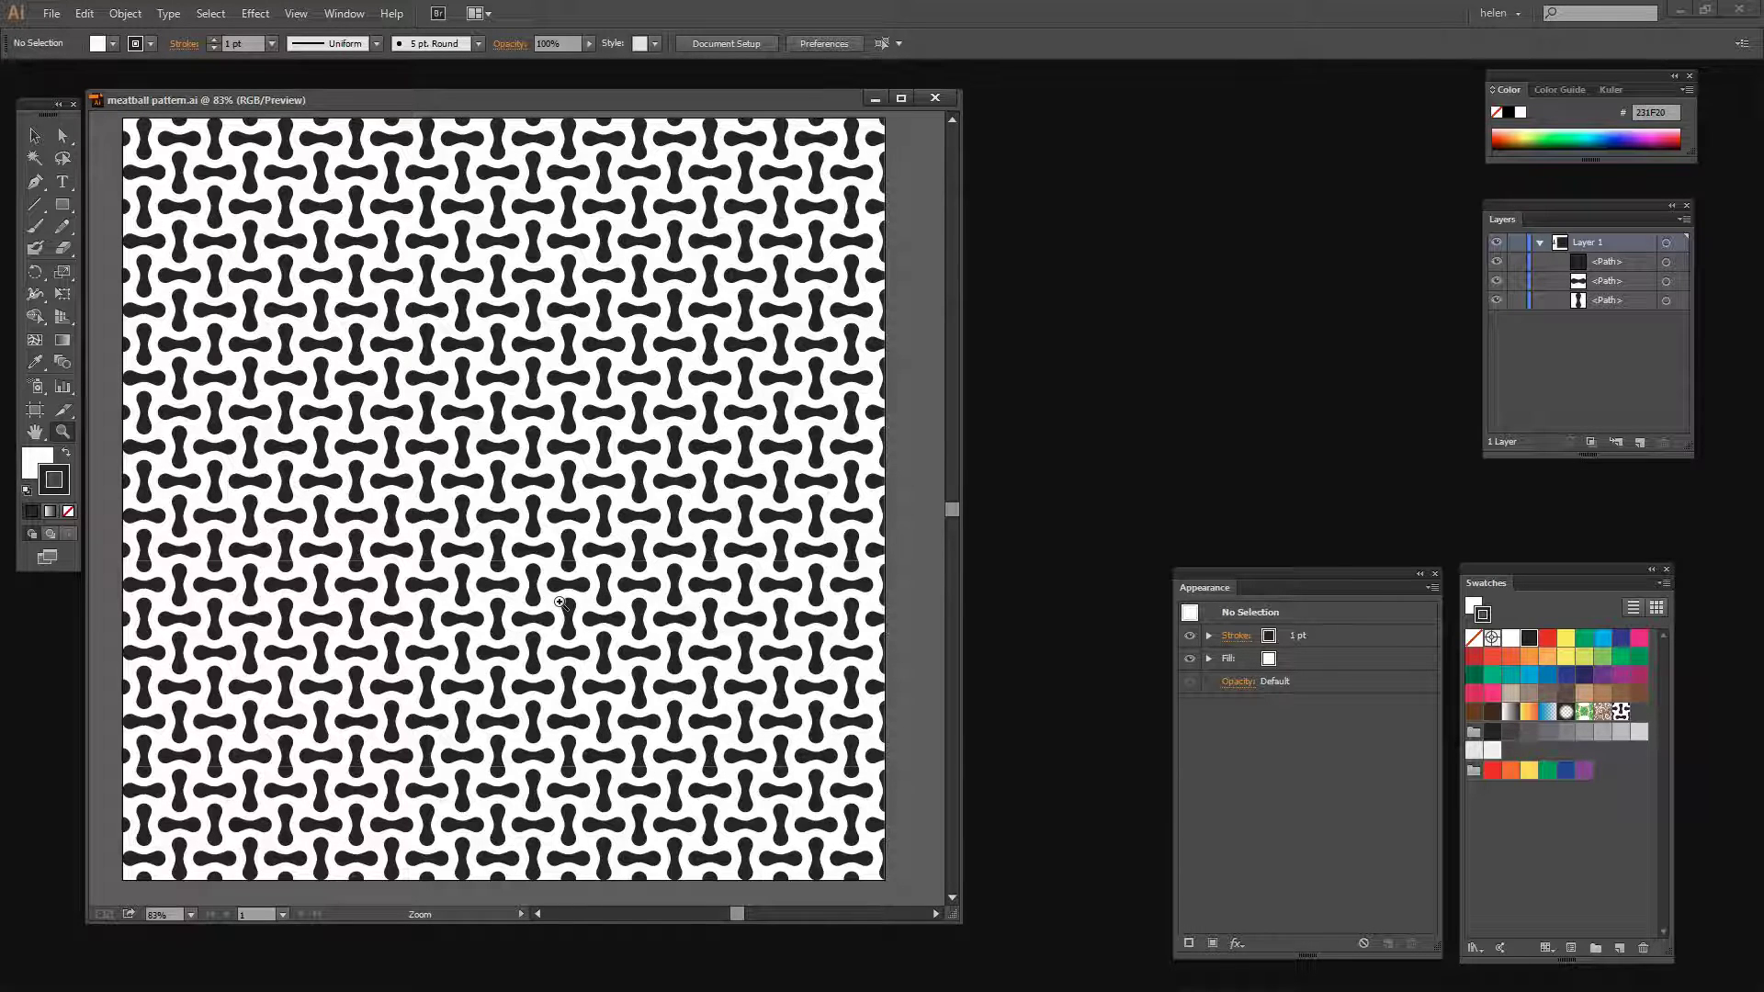
Step: Switch to the browser, download aics_scripts_en.zip from the Illustrator scripts page and open the downloaded archive in the file manager
key("alt+Tab")
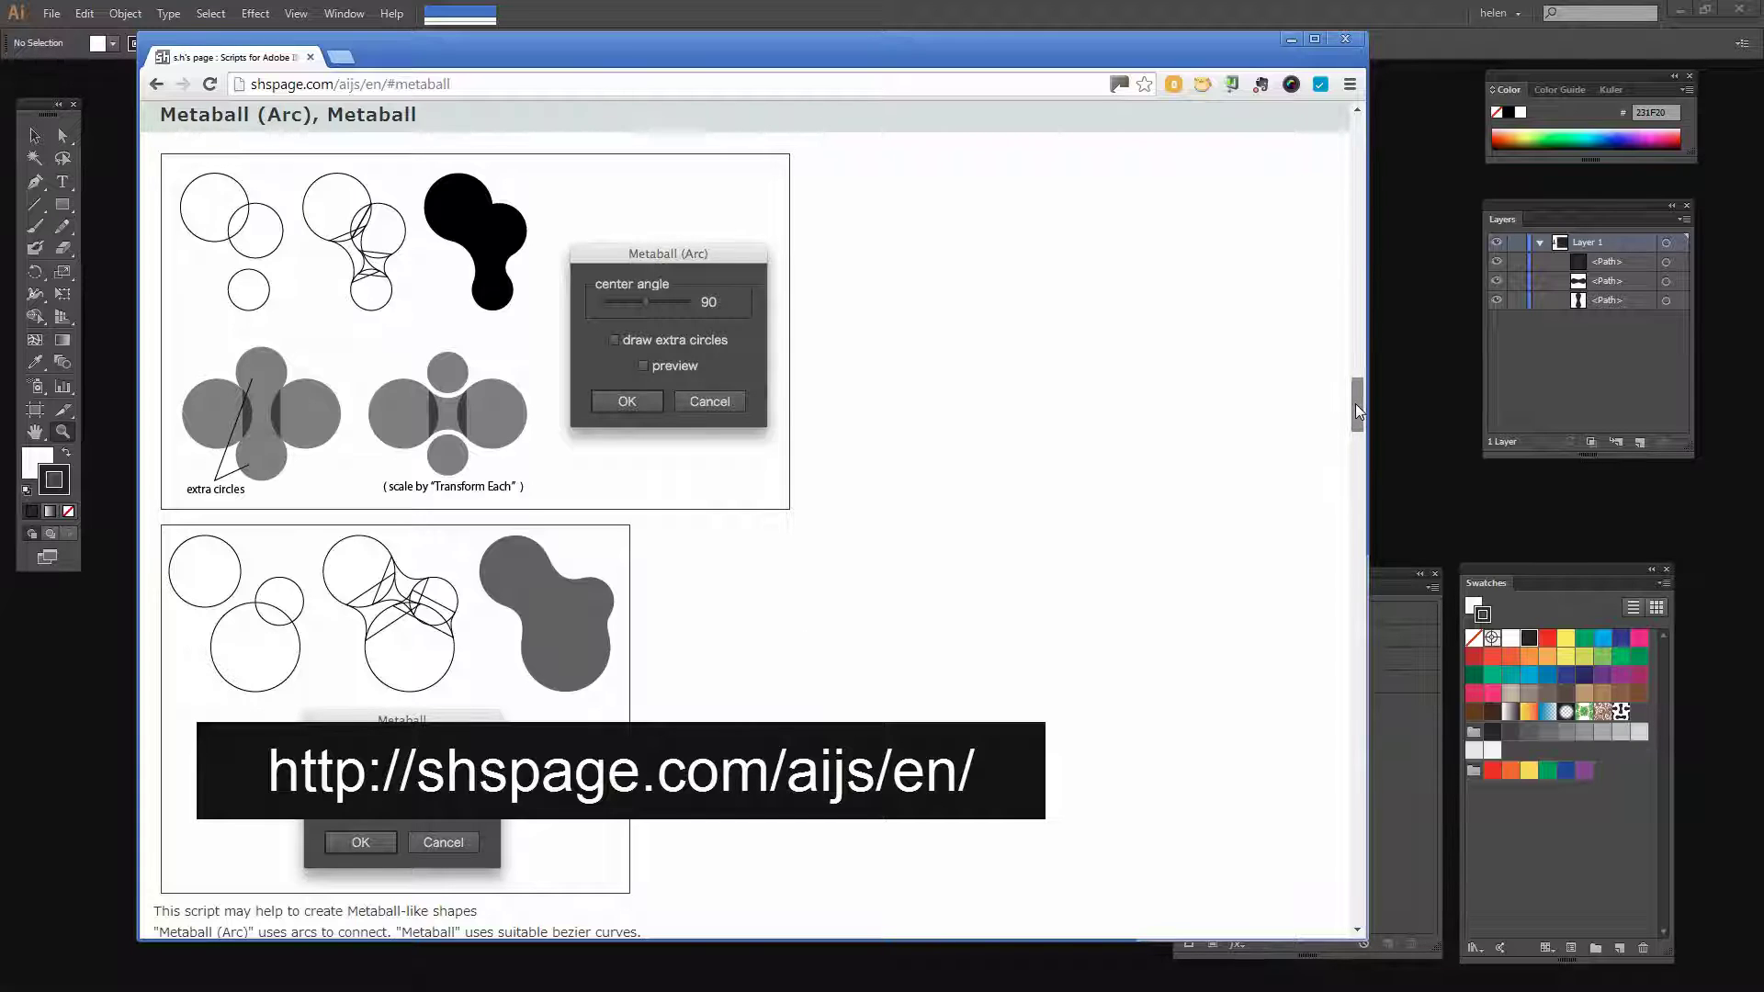
left_click_drag(1356, 405, 1357, 139)
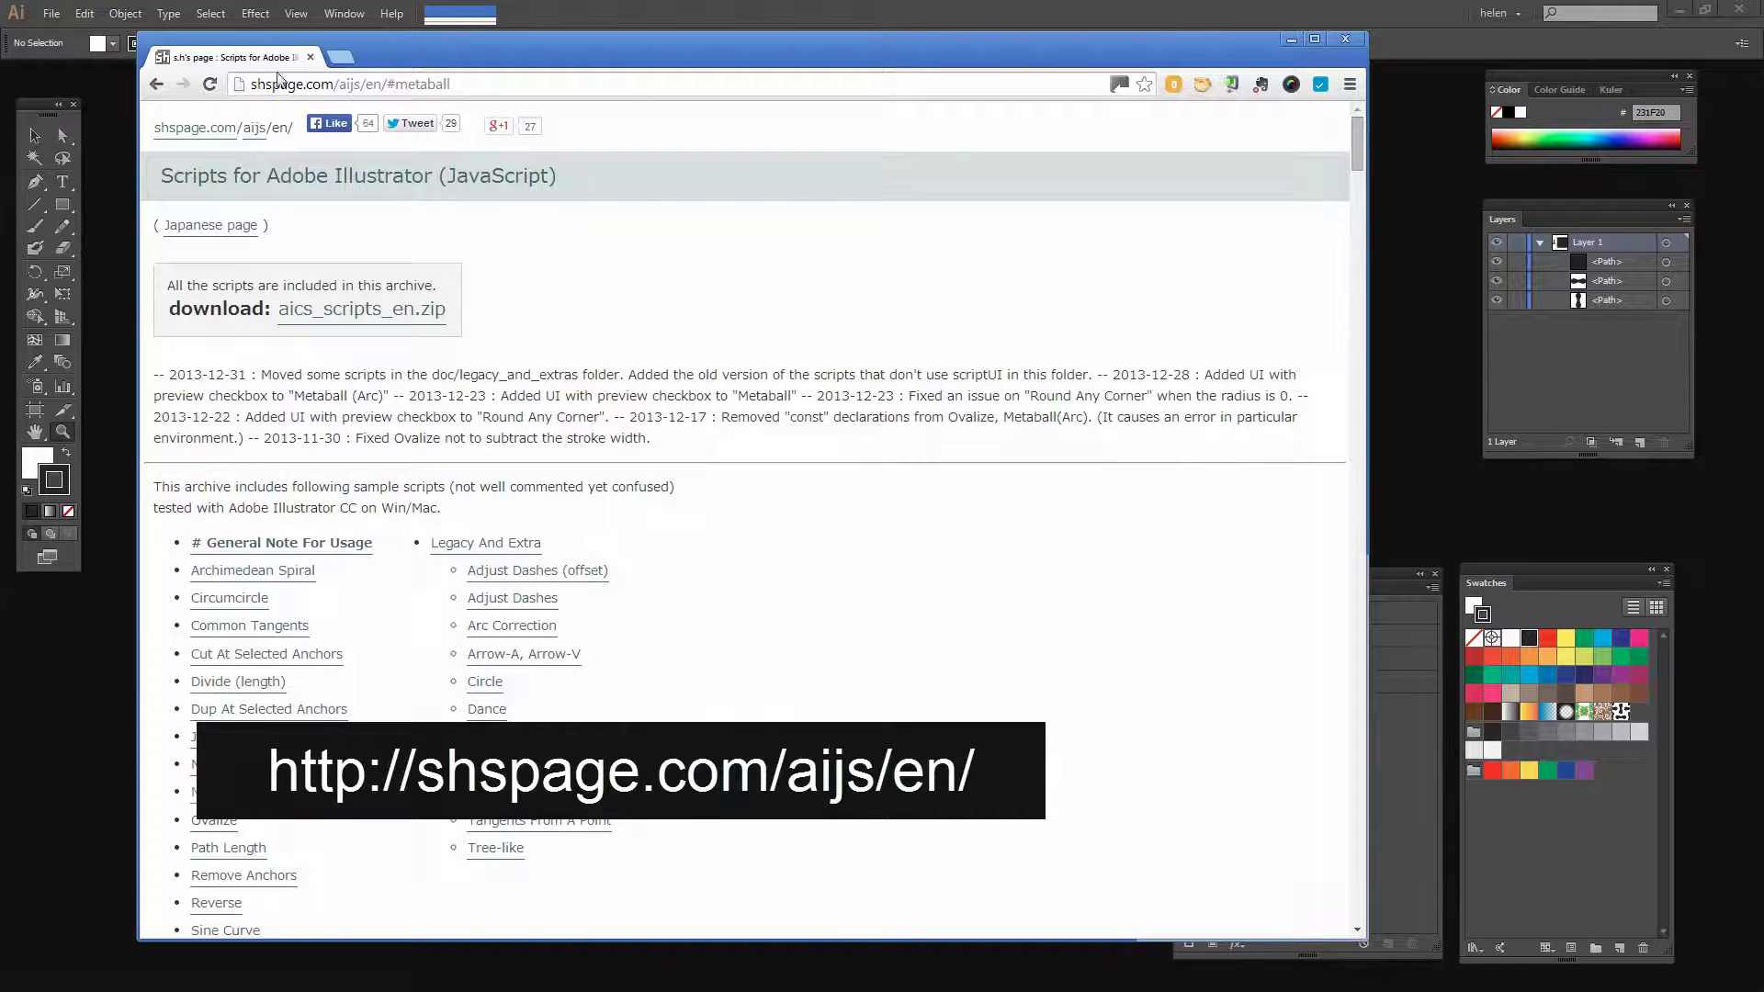
left_click(347, 313)
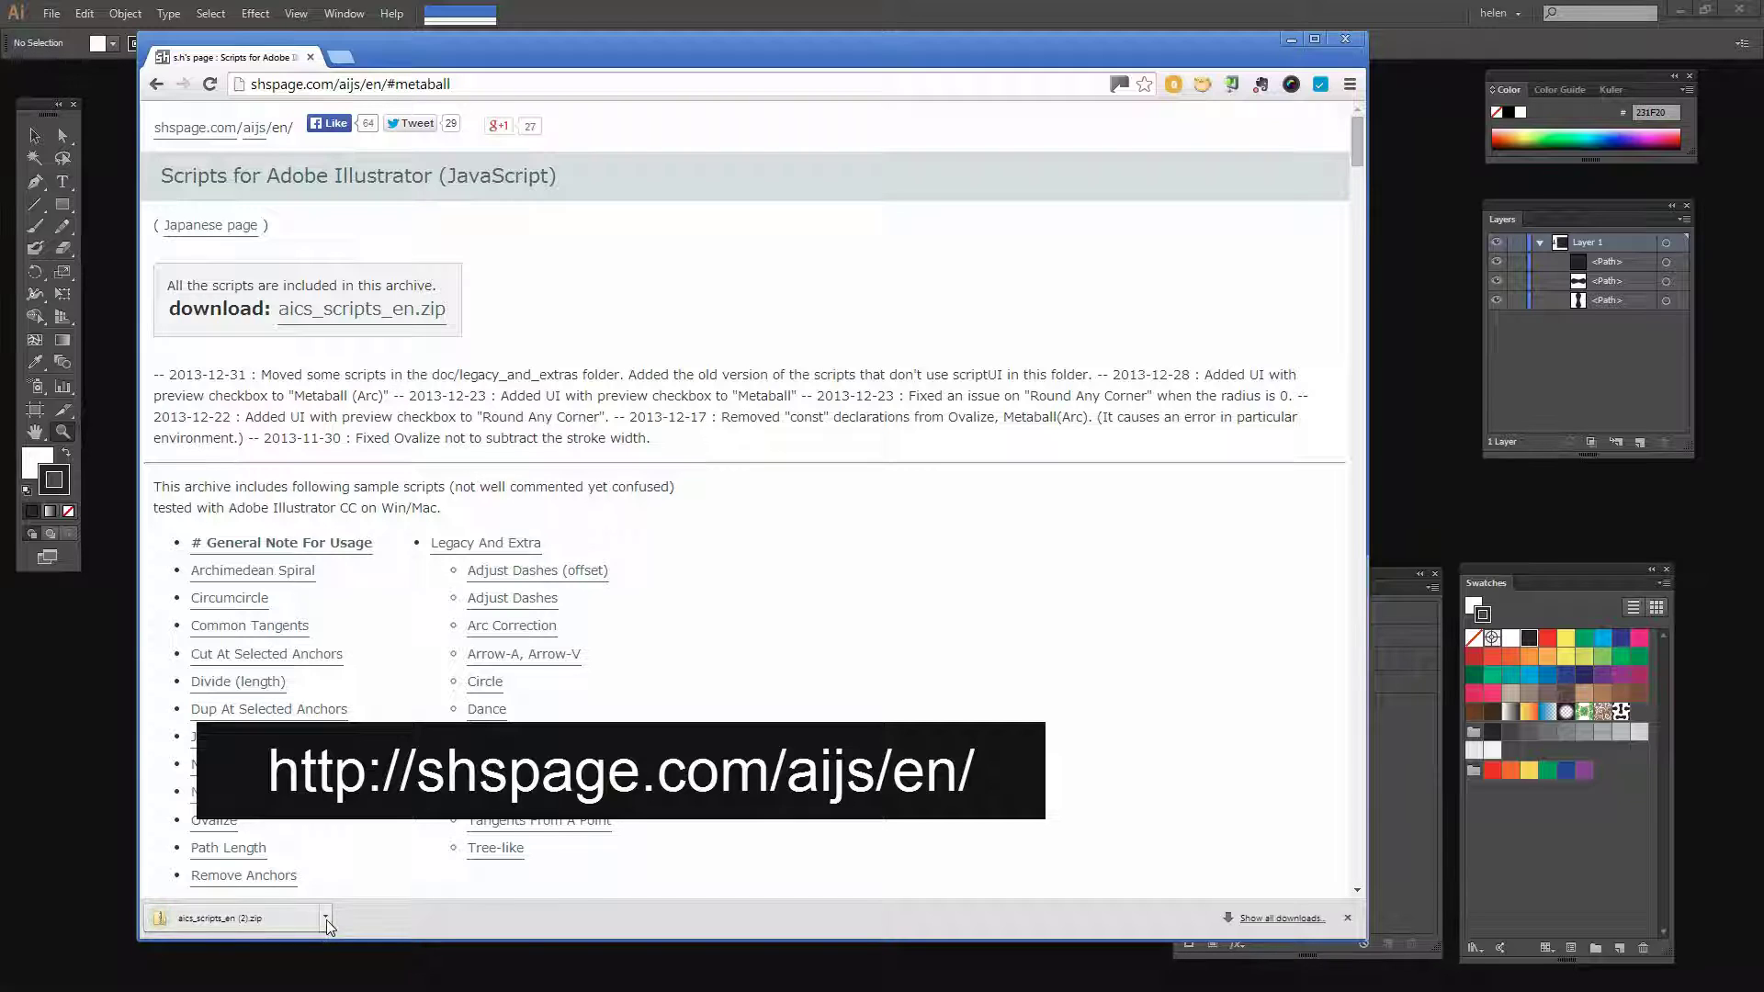
left_click(325, 918)
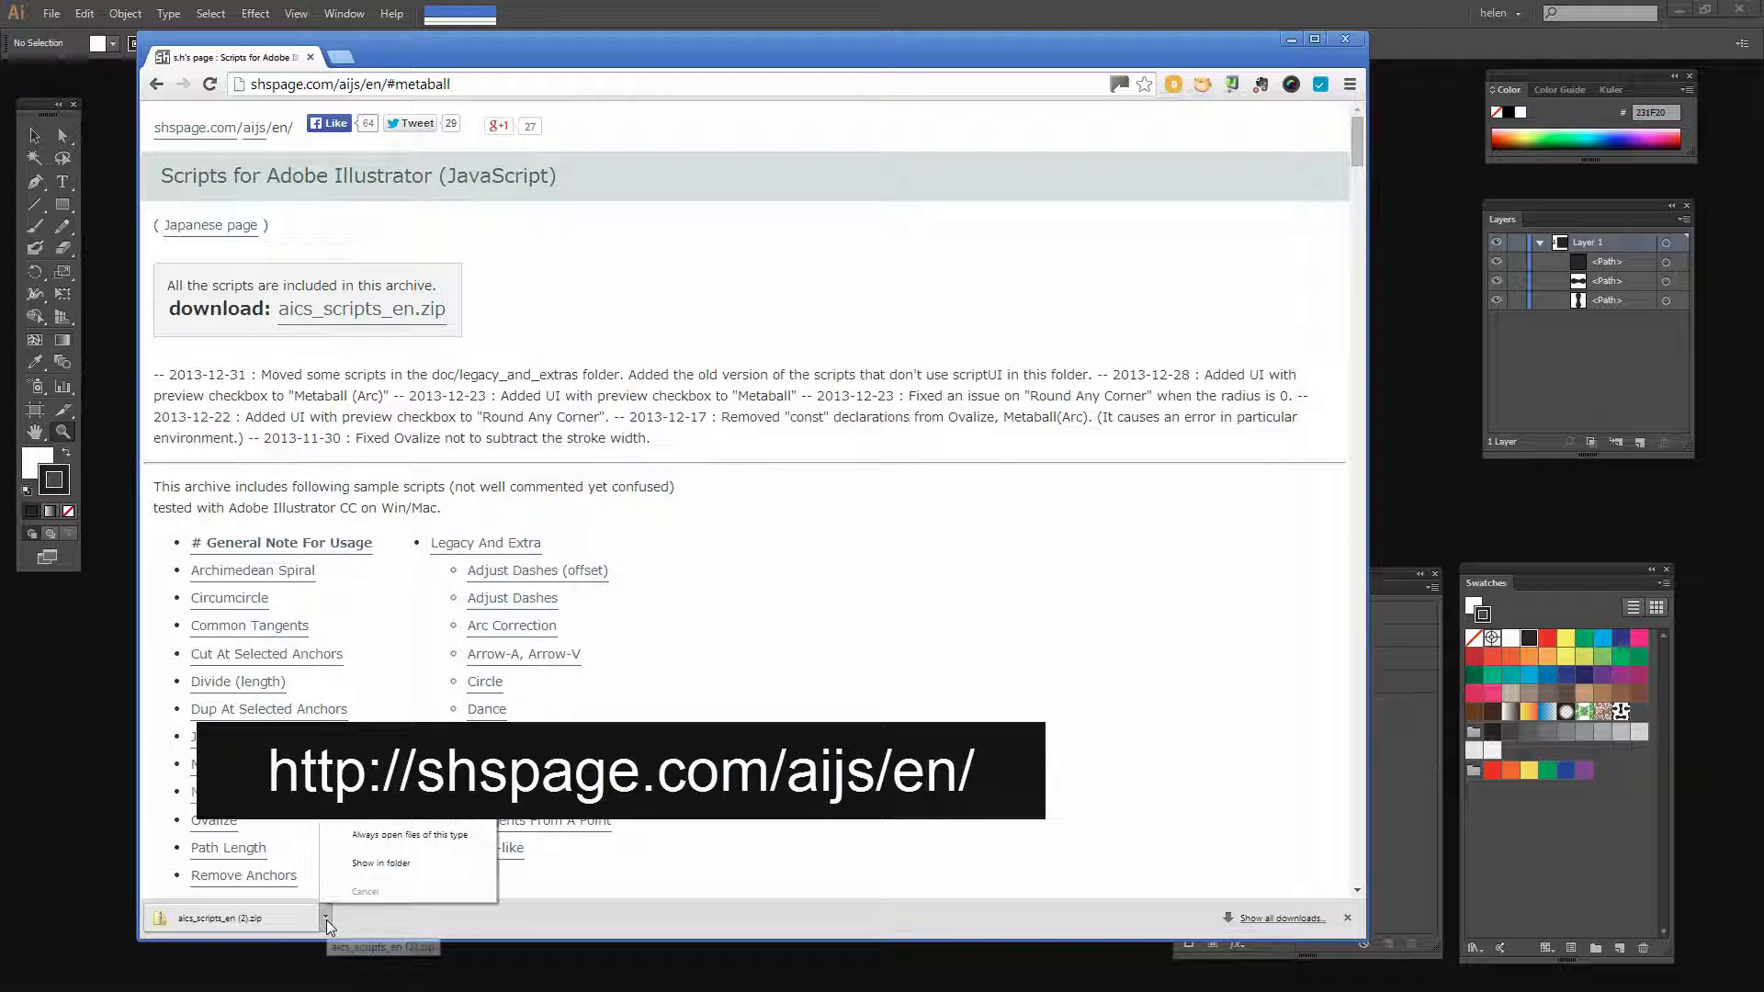
left_click(380, 866)
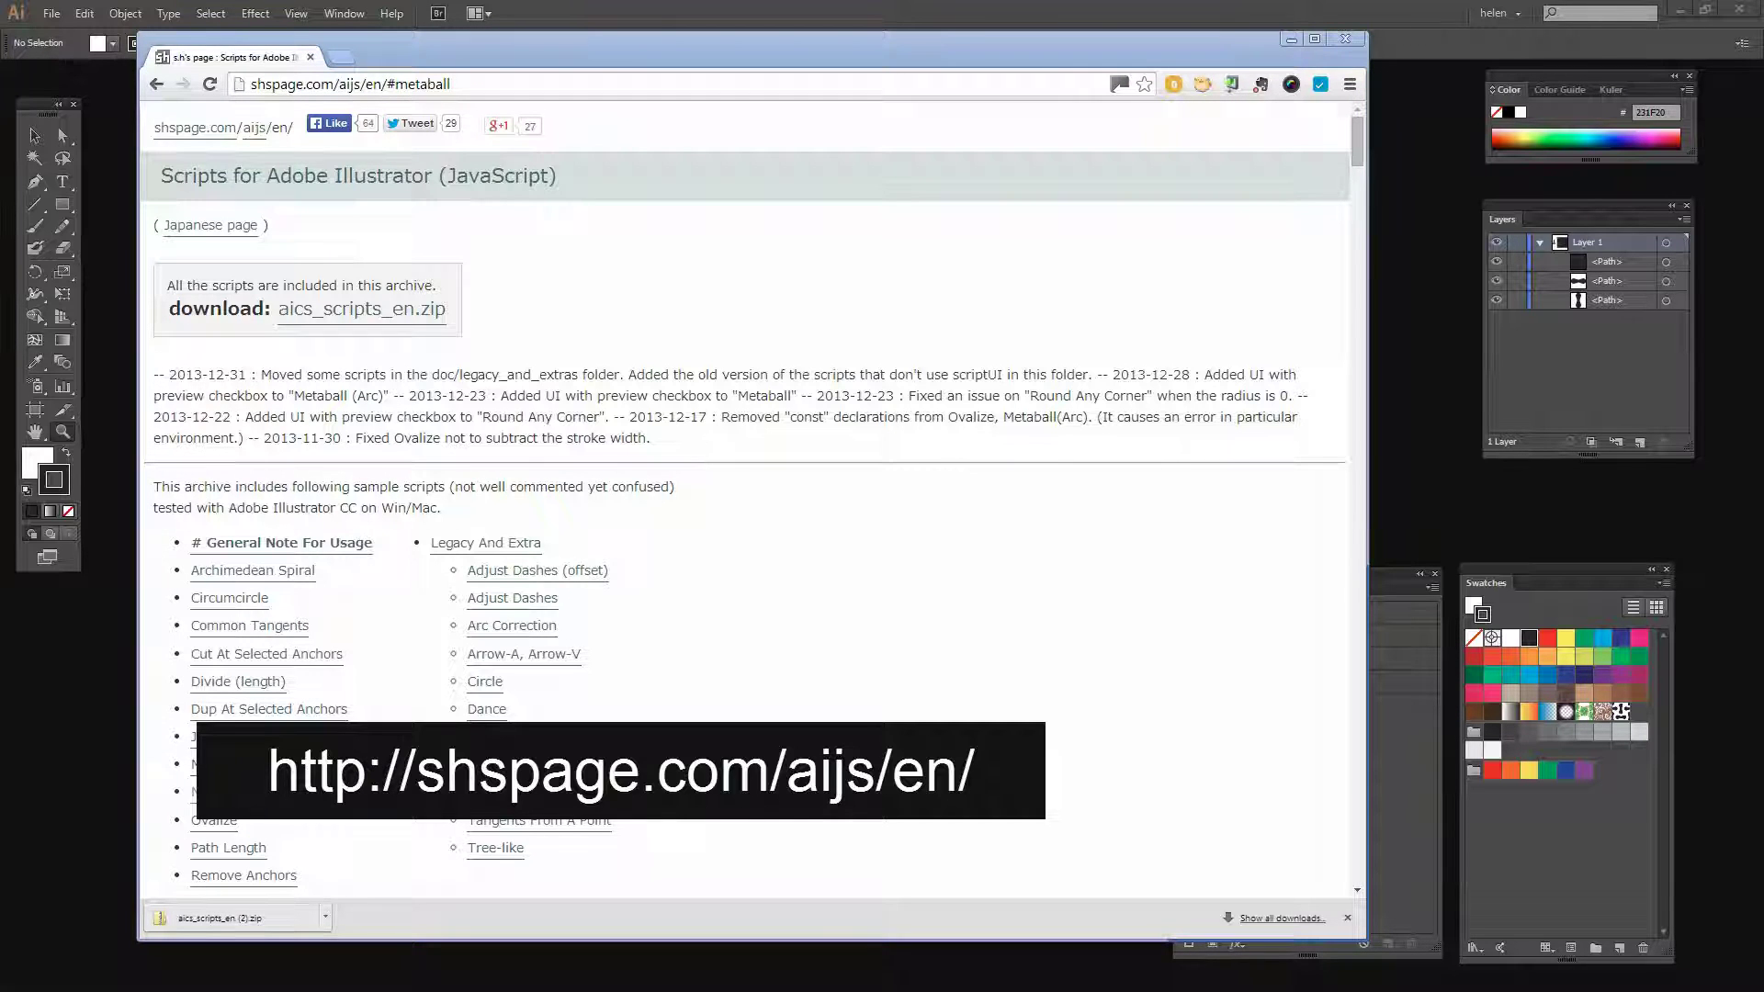
Step: Extract all files from the downloaded archive into the suggested Downloads folder, merging them with the existing folders
left_click_drag(152, 35, 457, 51)
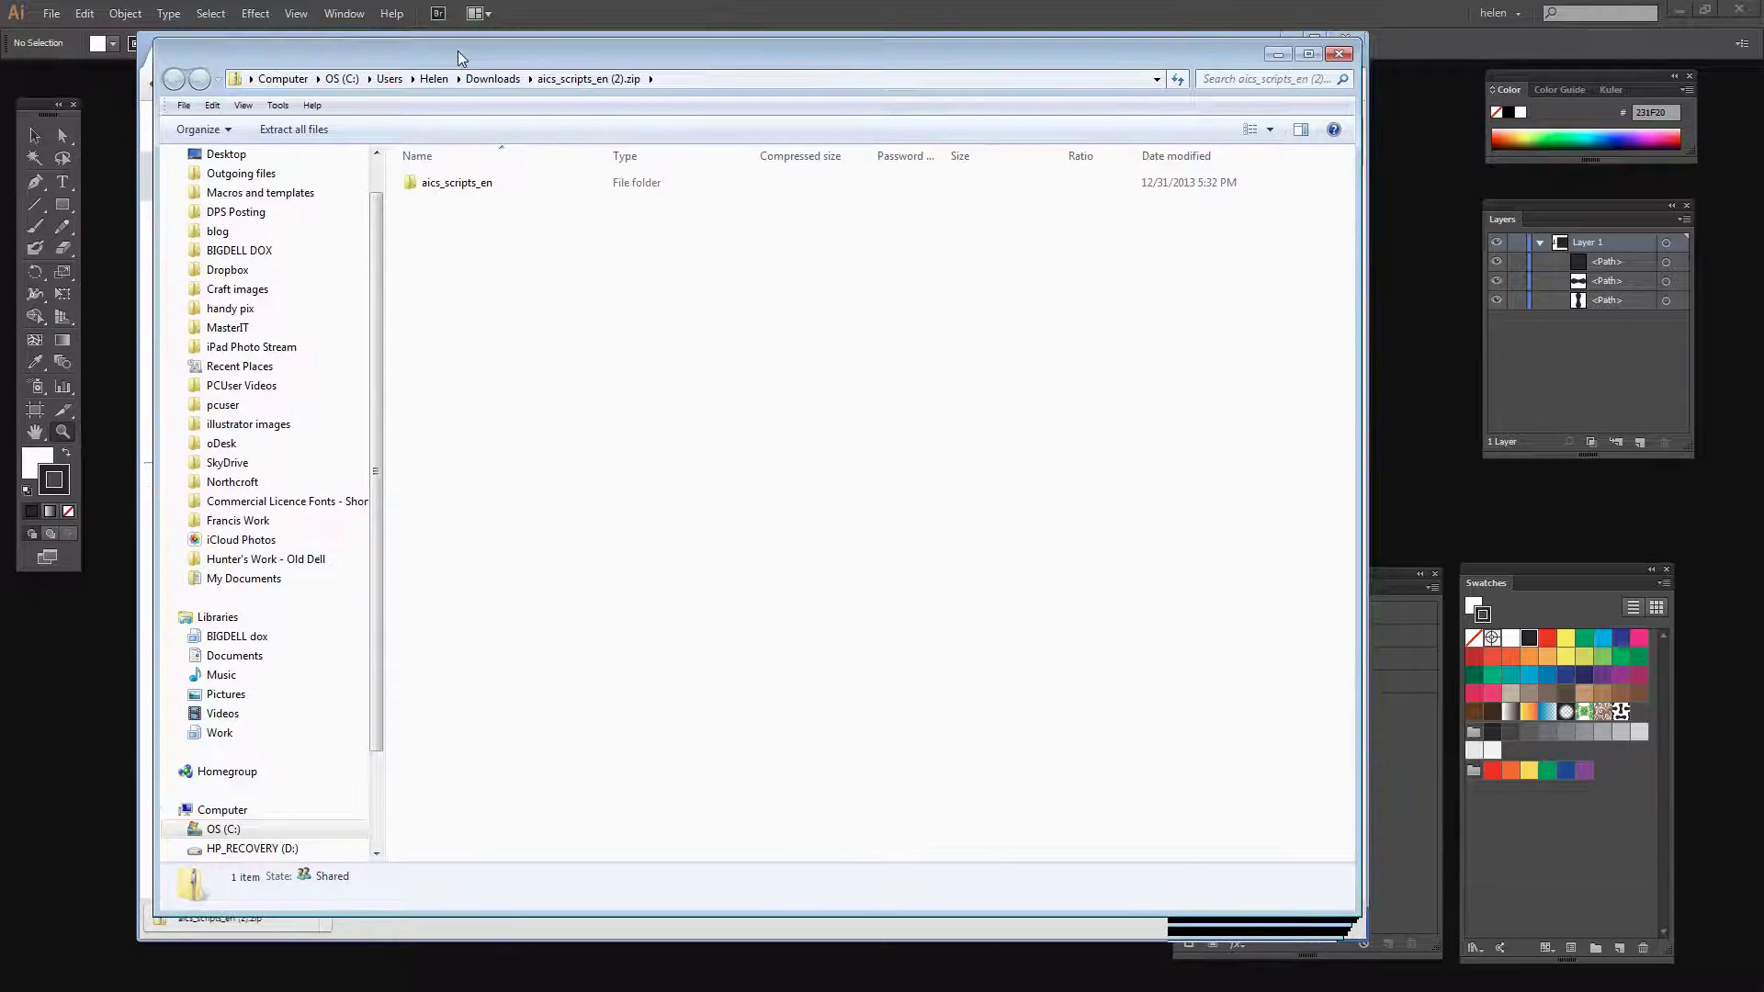
left_click_drag(1355, 912, 952, 612)
left_click_drag(354, 58, 338, 152)
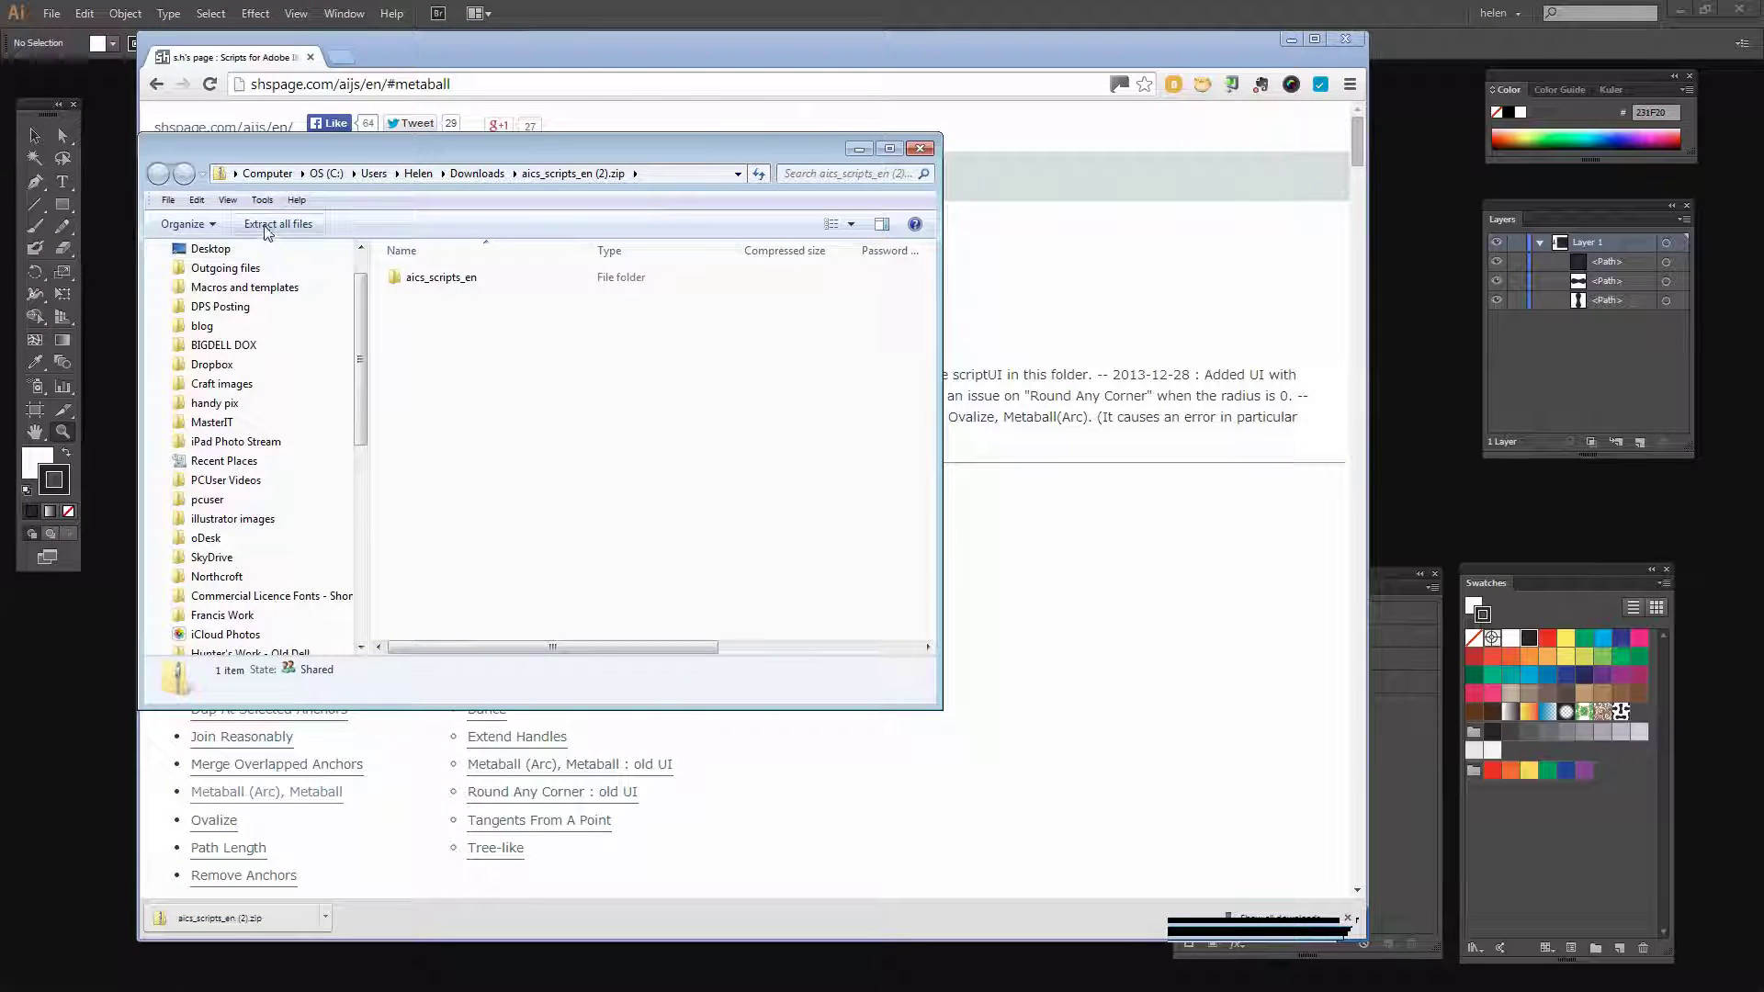
left_click(278, 223)
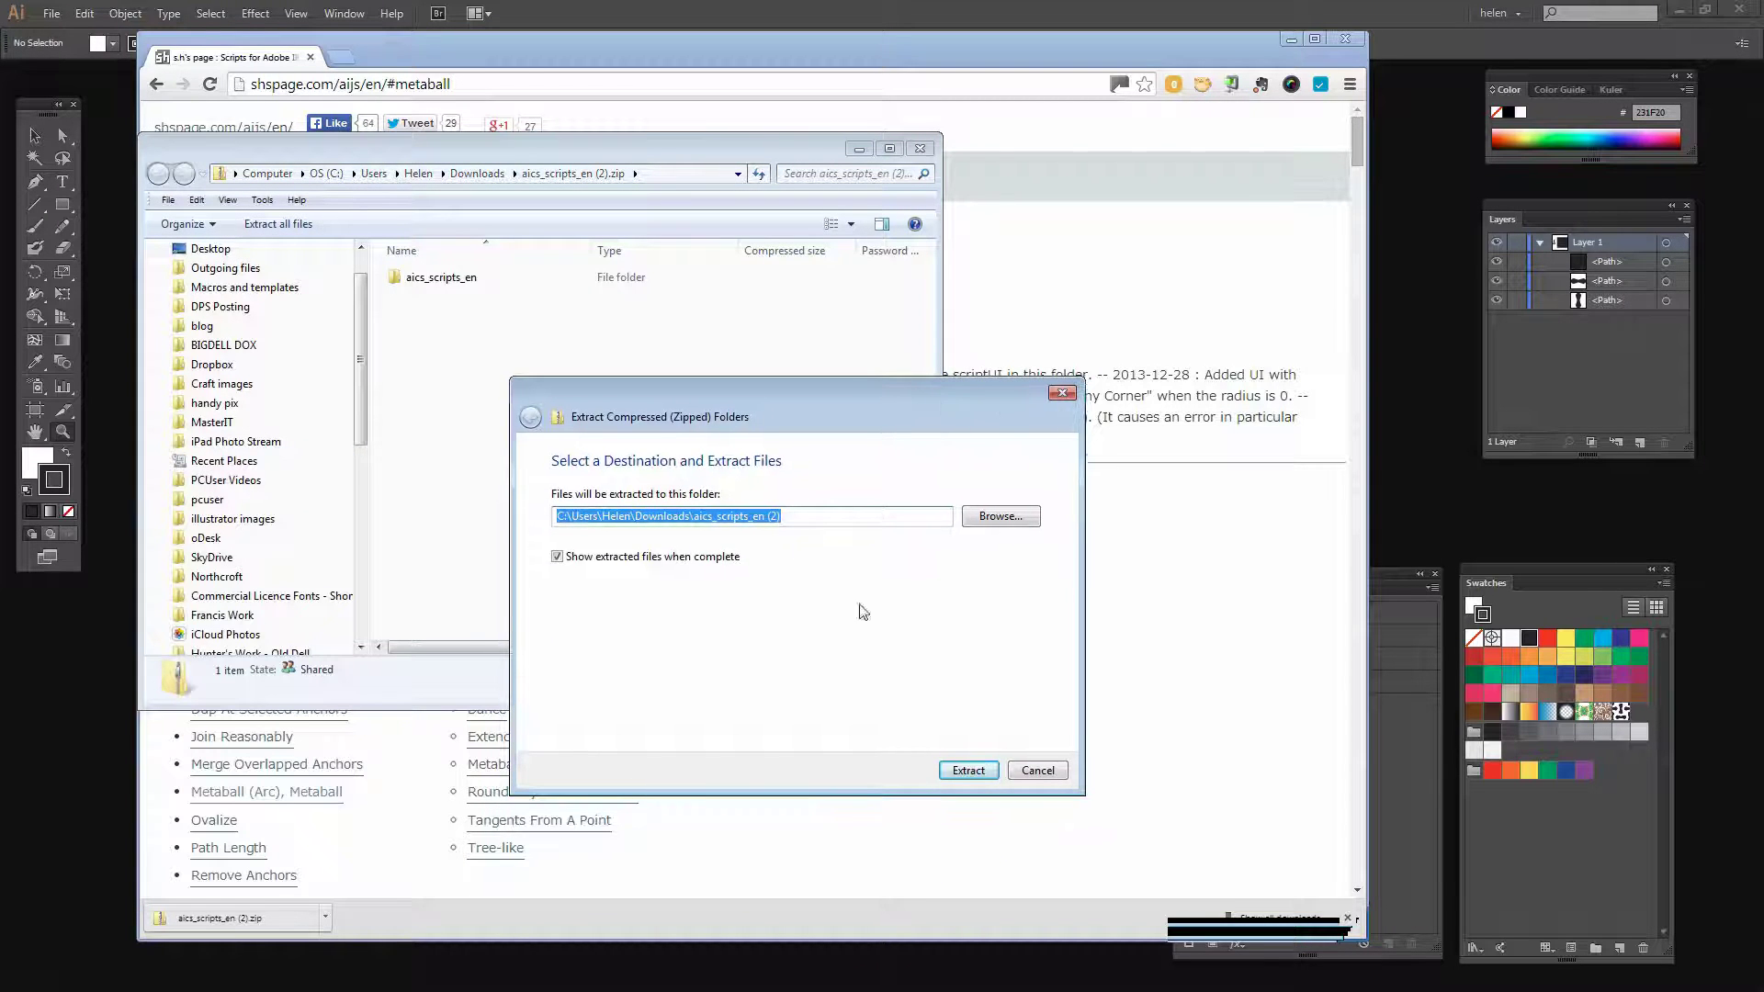
left_click(970, 772)
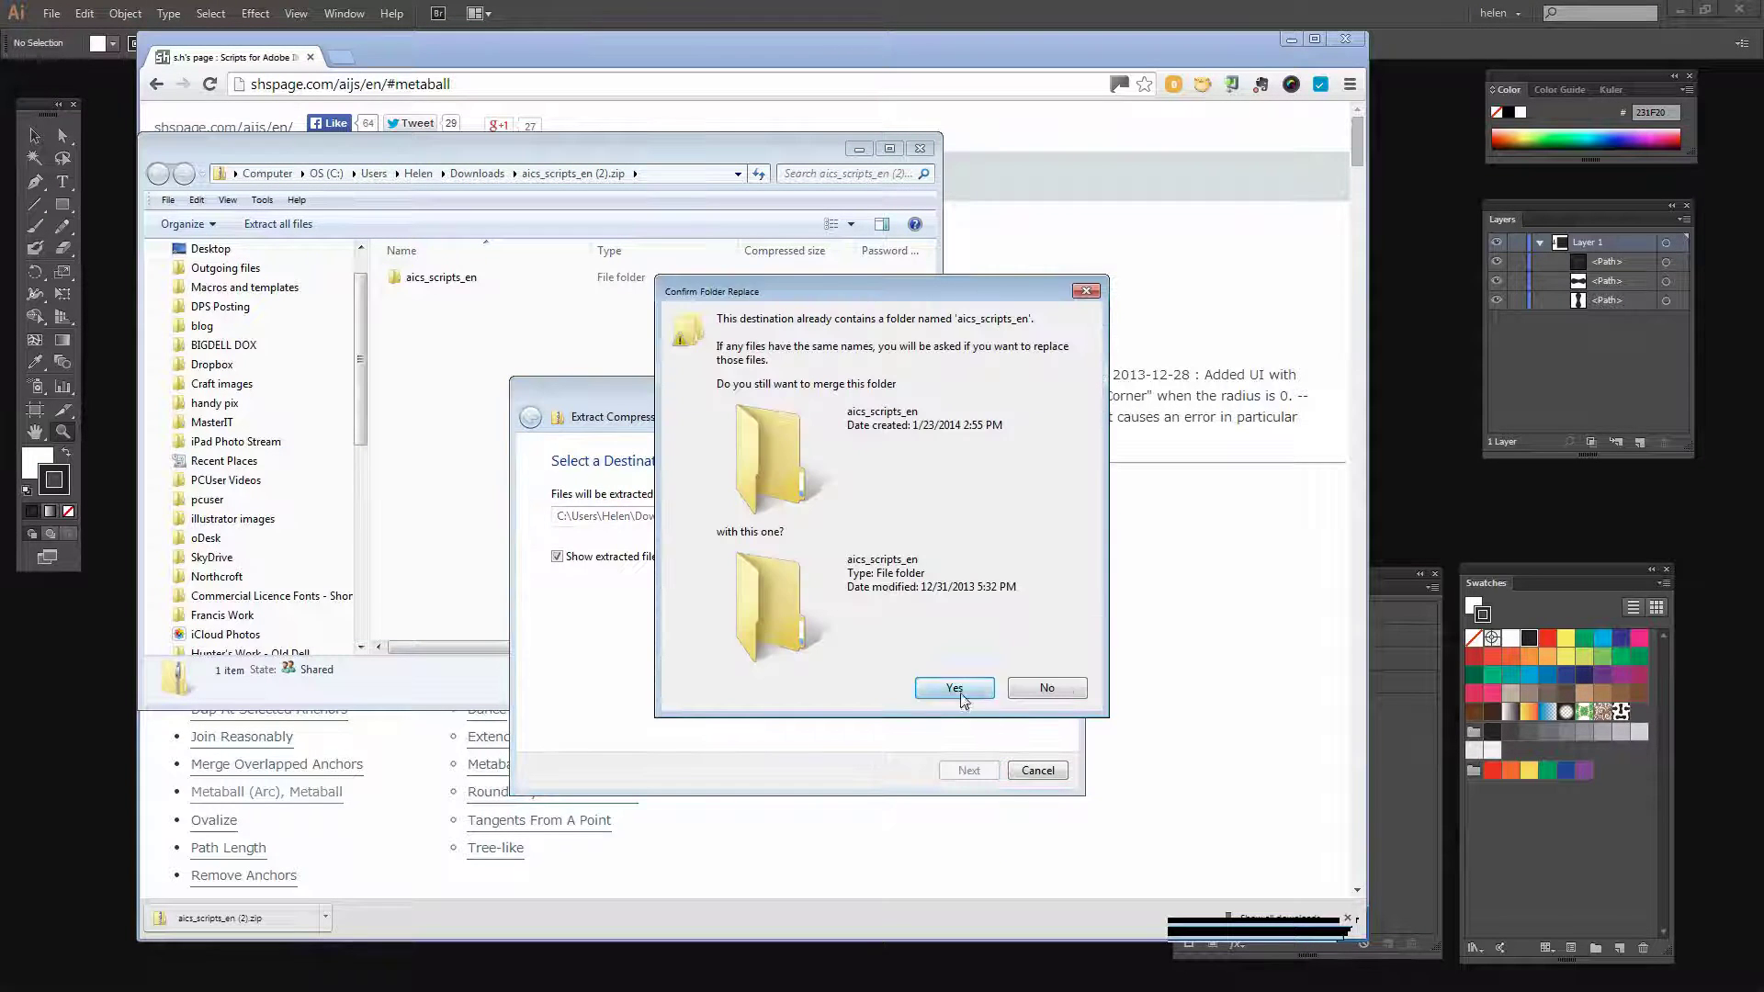
left_click(961, 695)
left_click(797, 384)
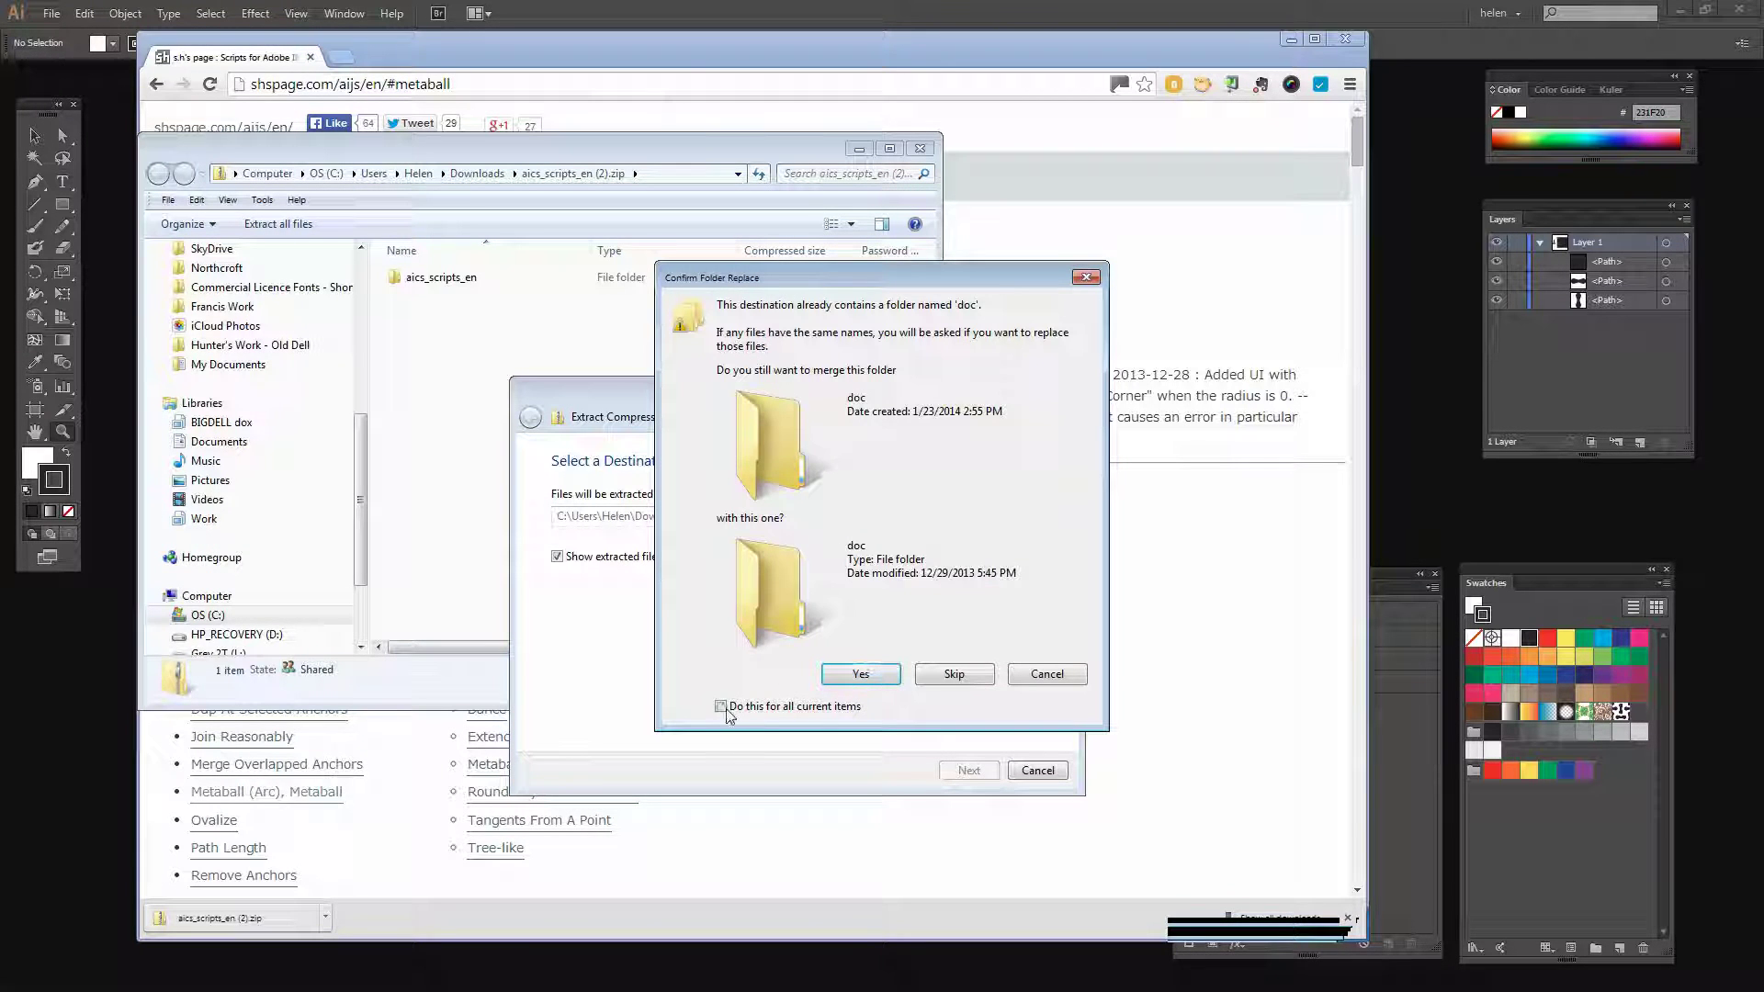
left_click(859, 675)
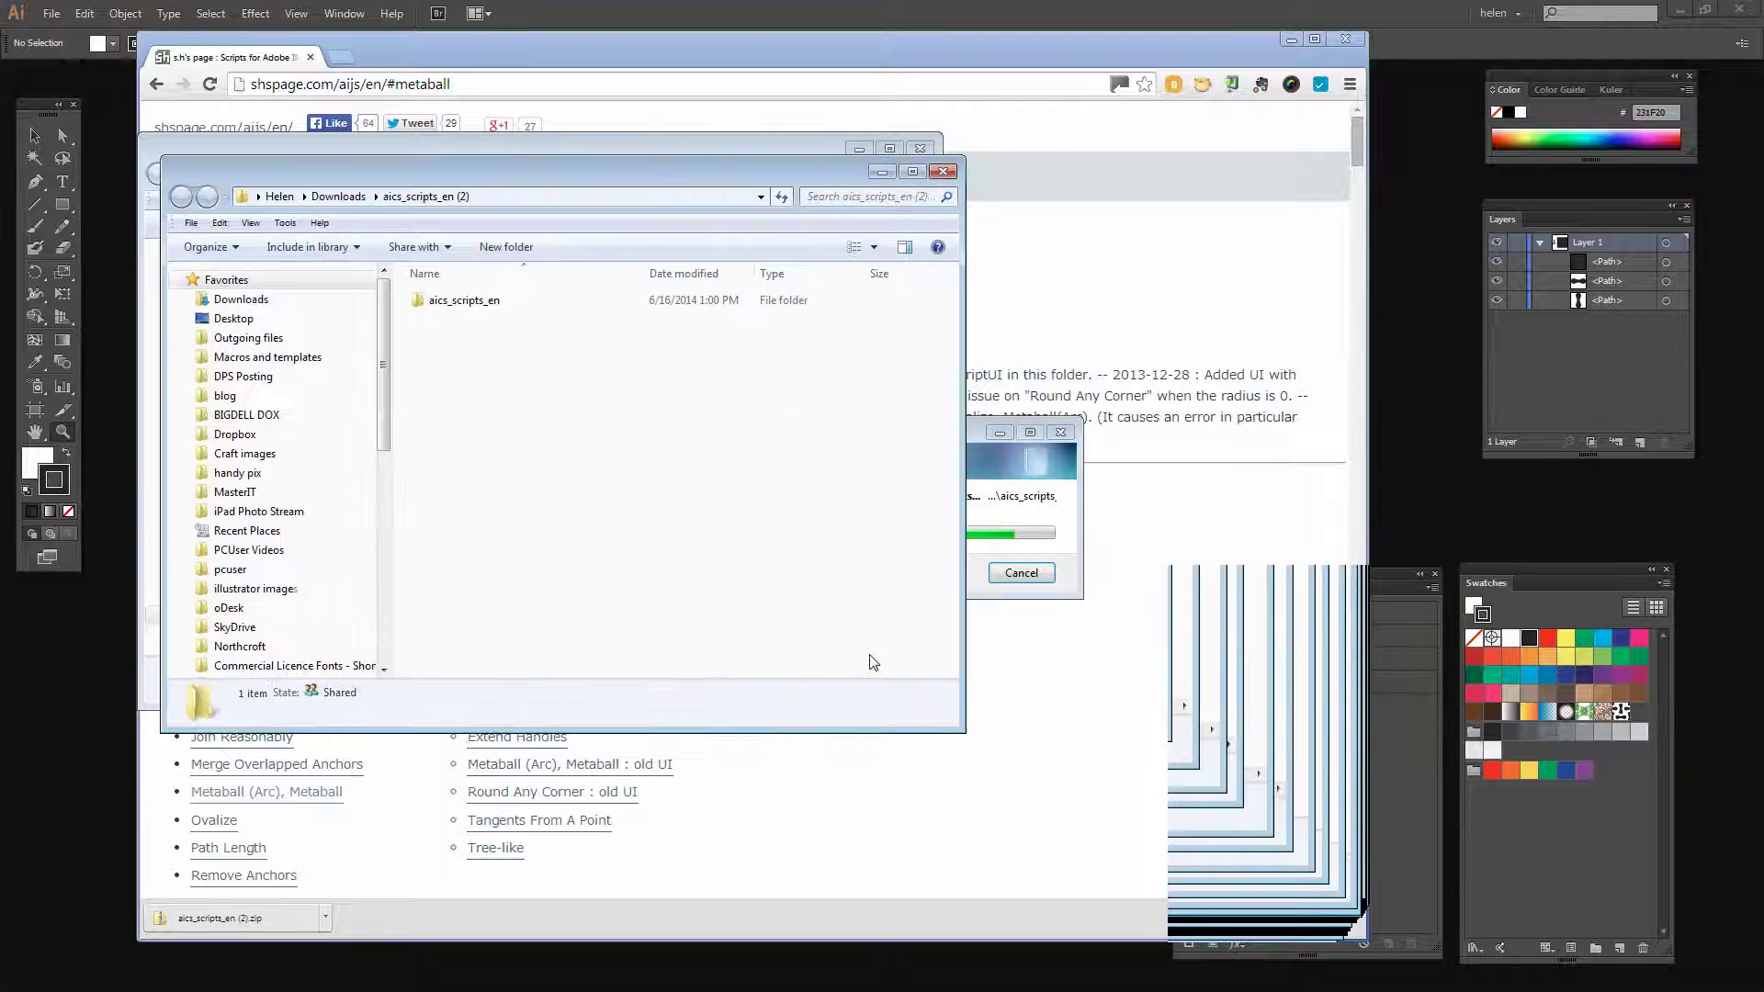
Step: Open the extracted aics_scripts_en folder and copy the Metaball.jsx script file
left_click(438, 303)
double_click(438, 303)
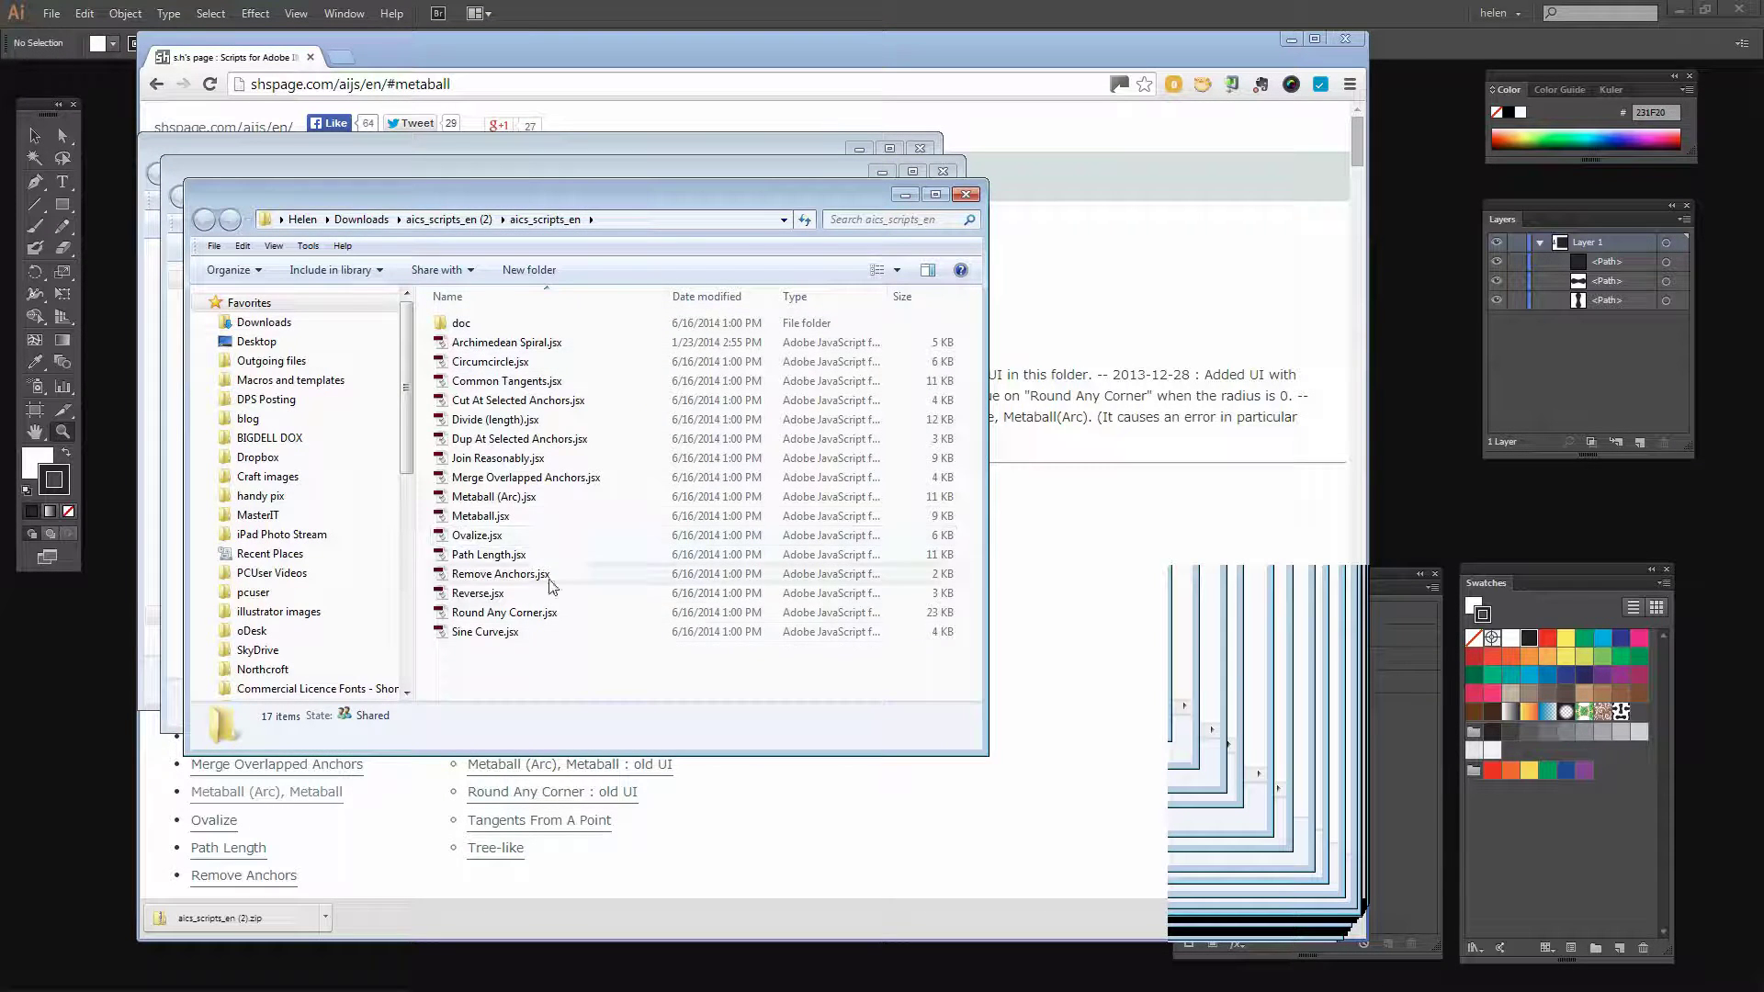
left_click(494, 518)
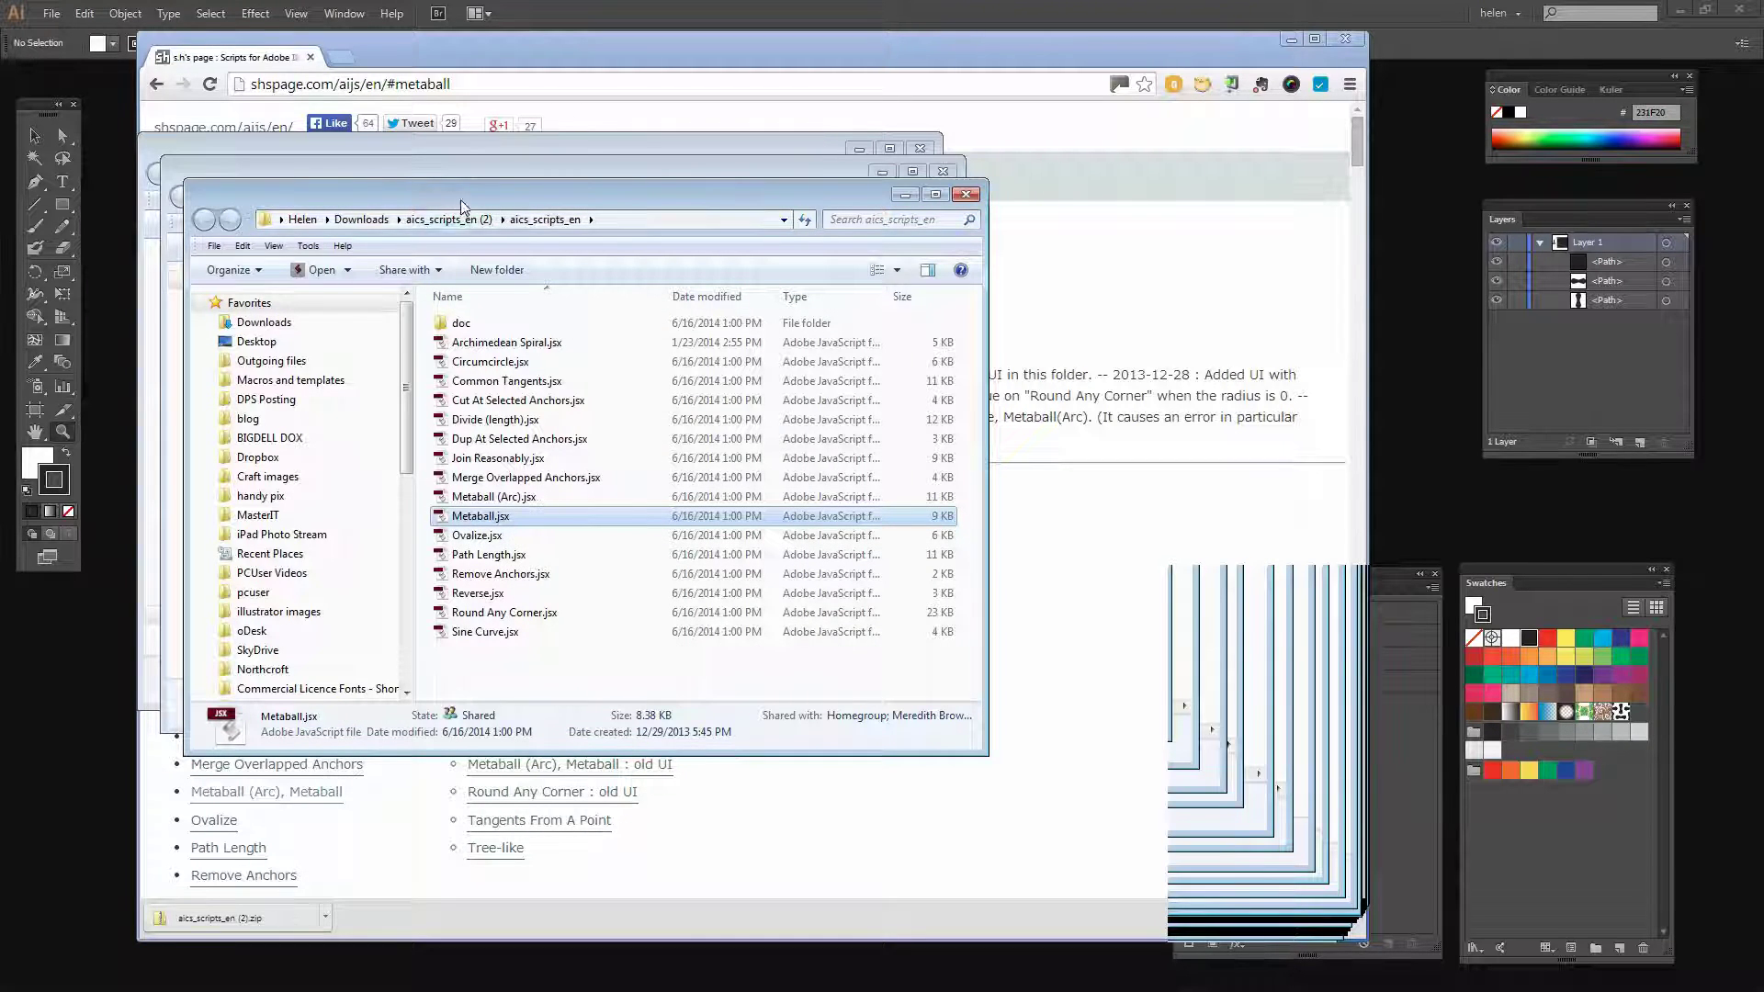
left_click_drag(542, 184, 544, 180)
left_click_drag(808, 193, 1264, 179)
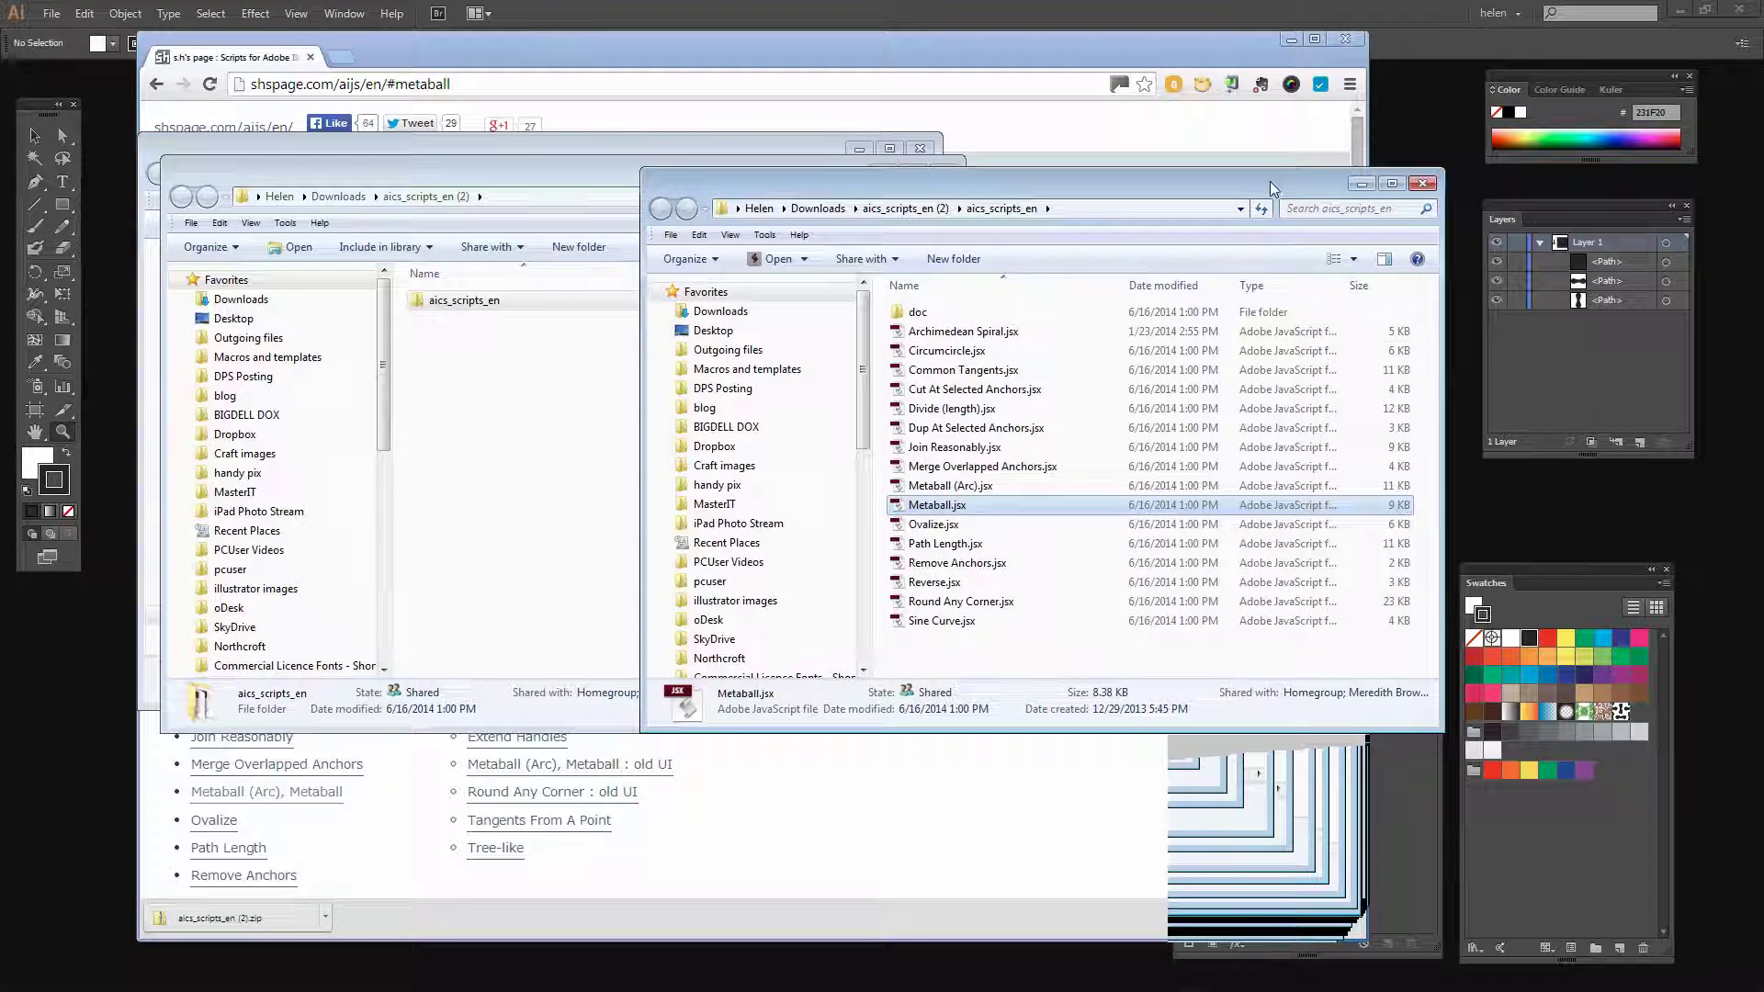
right_click(931, 506)
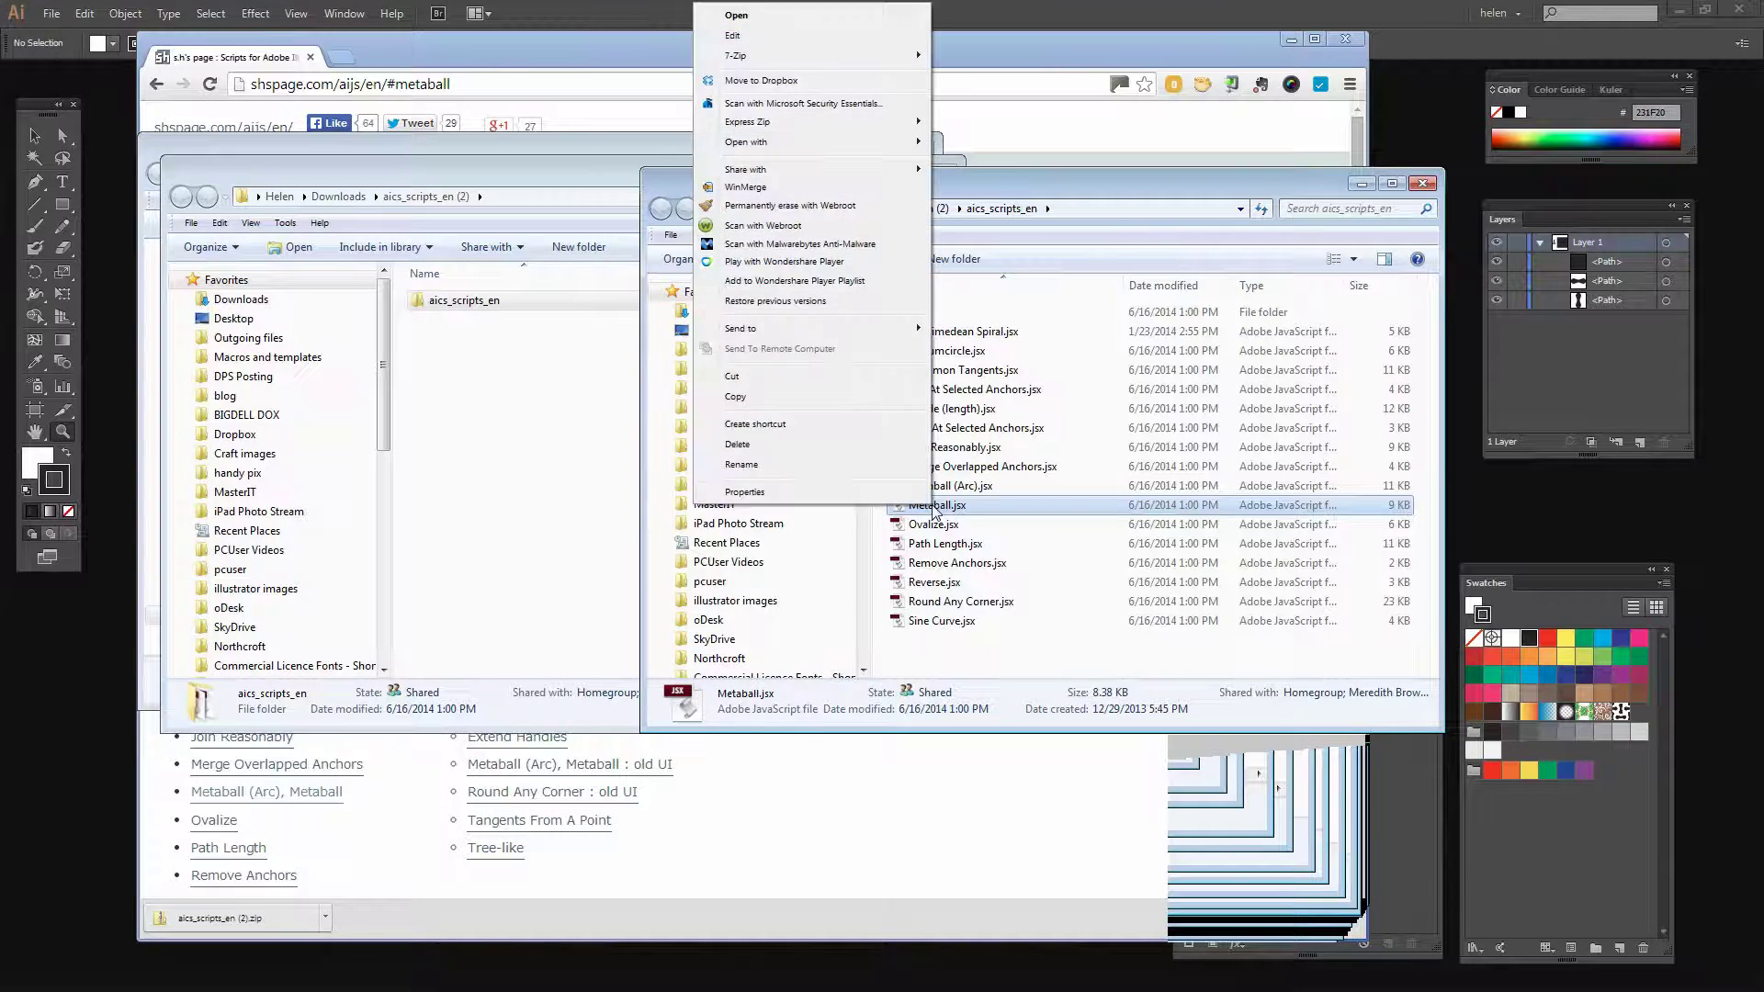
left_click(735, 399)
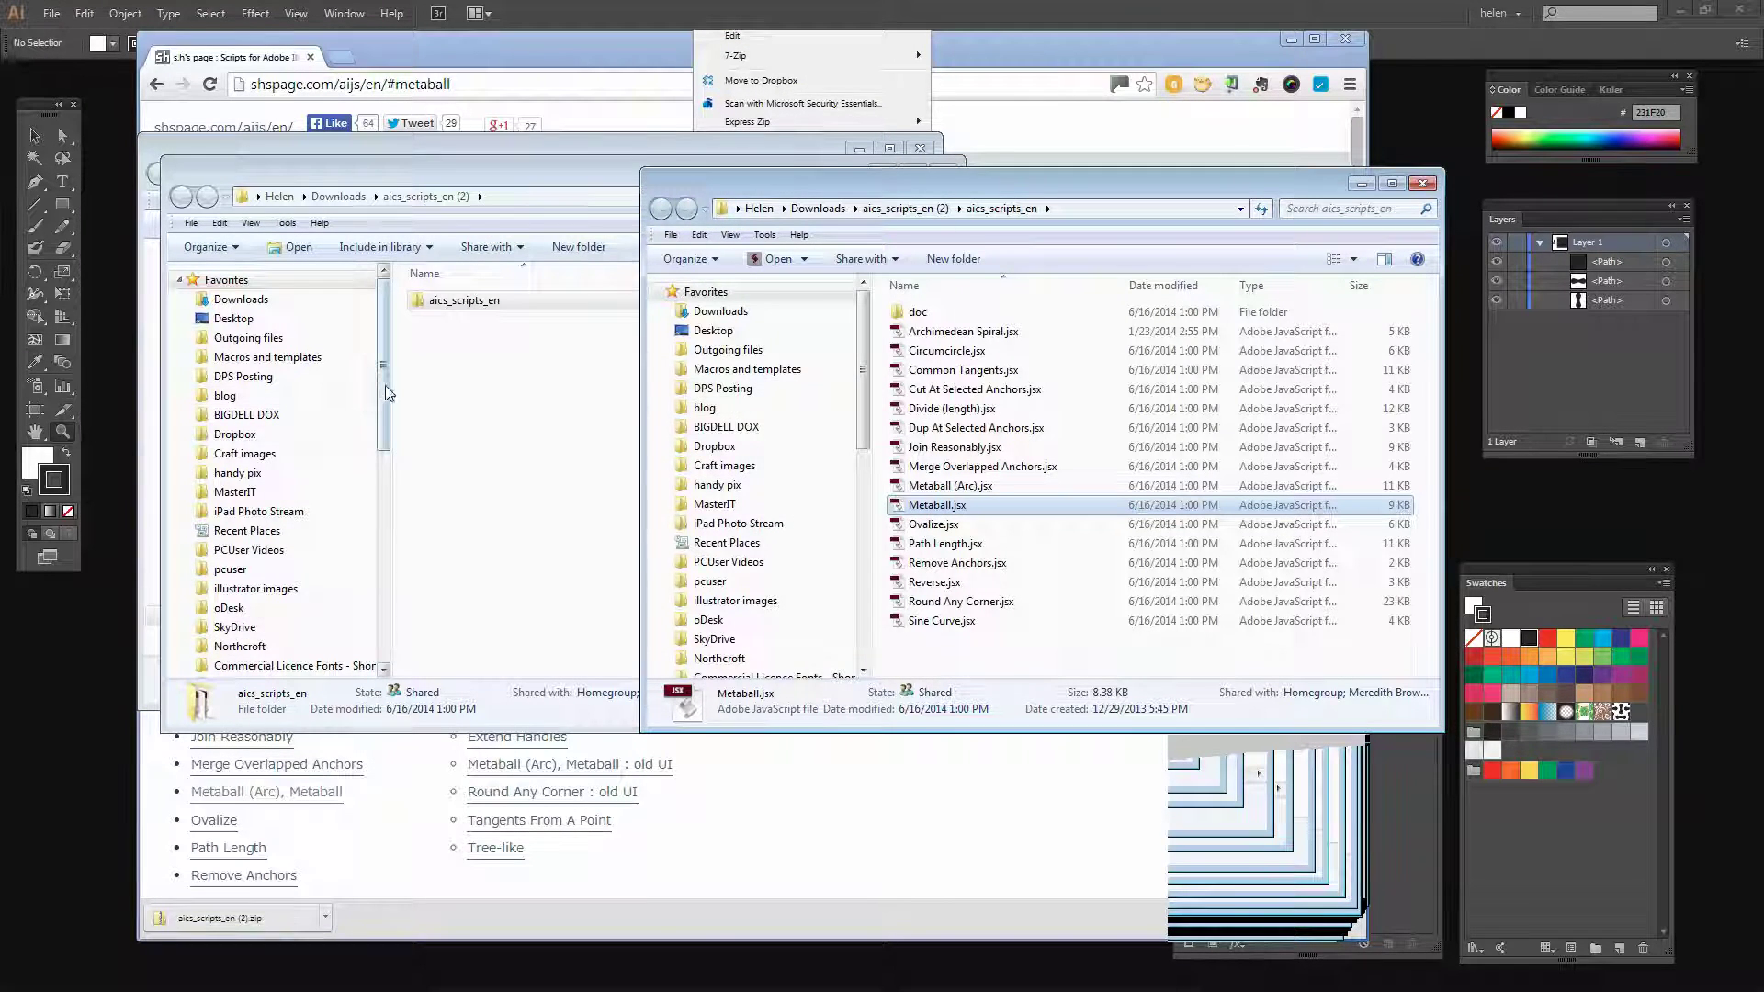
Step: Browse to the Adobe folder inside Program Files on the C: drive
left_click_drag(383, 397, 384, 568)
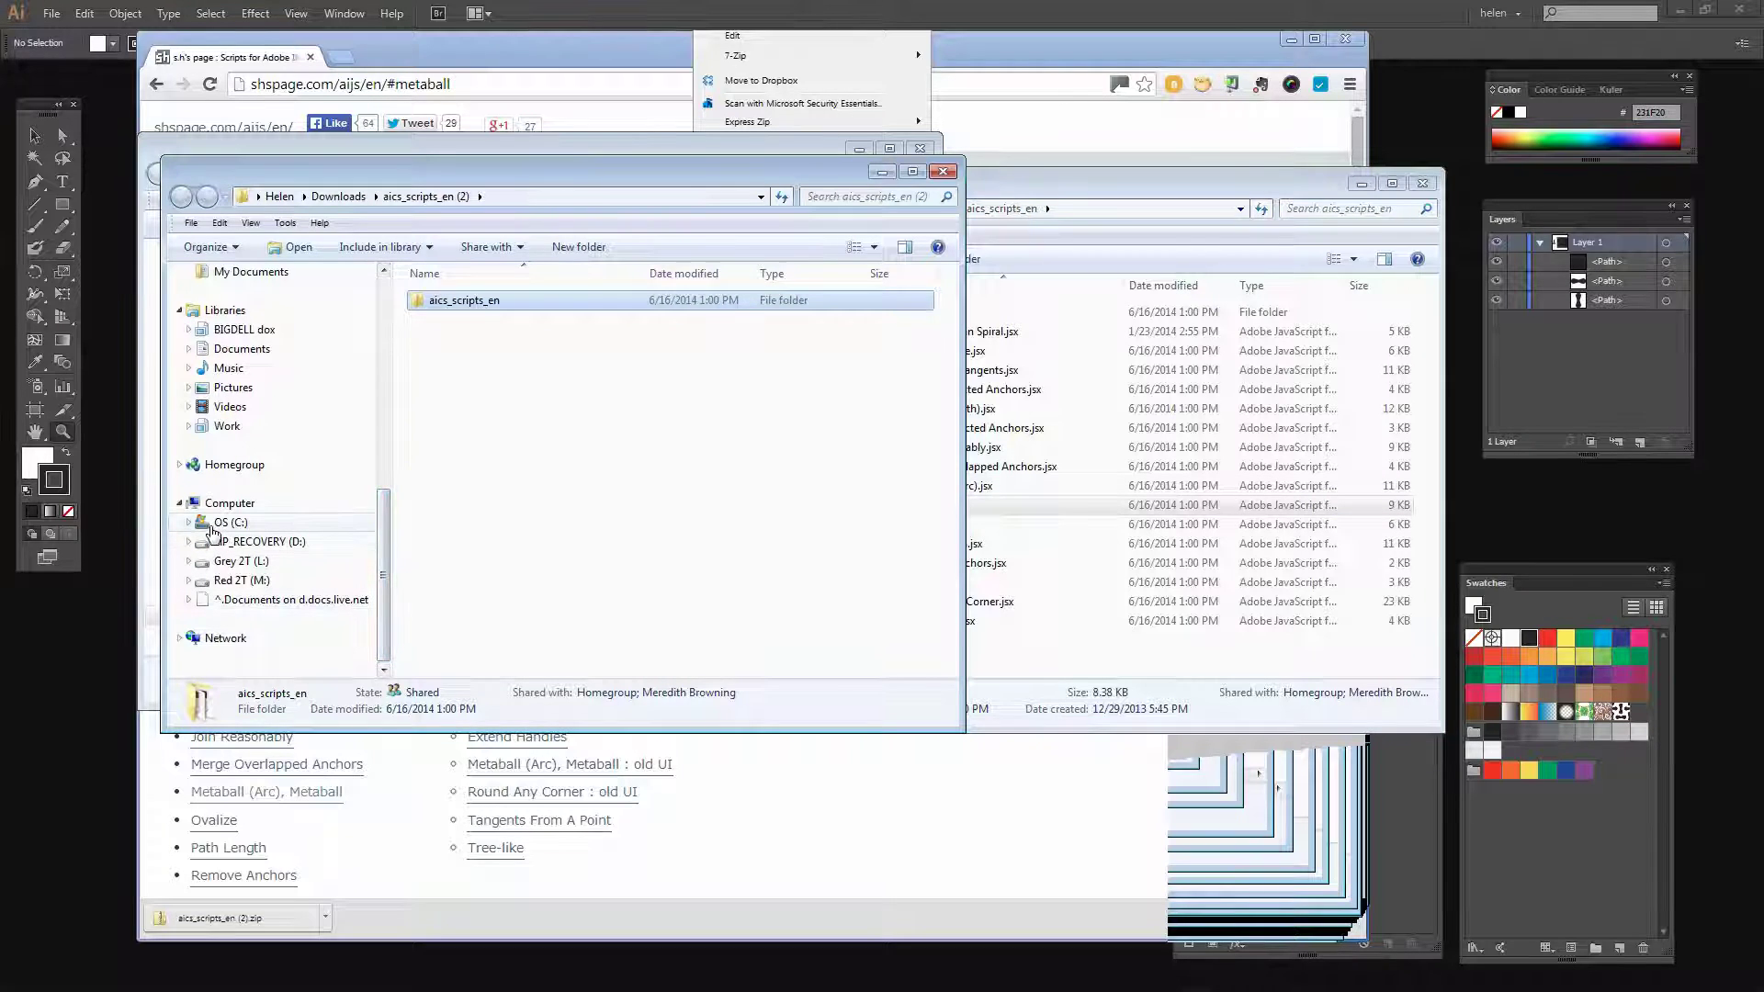
left_click(211, 527)
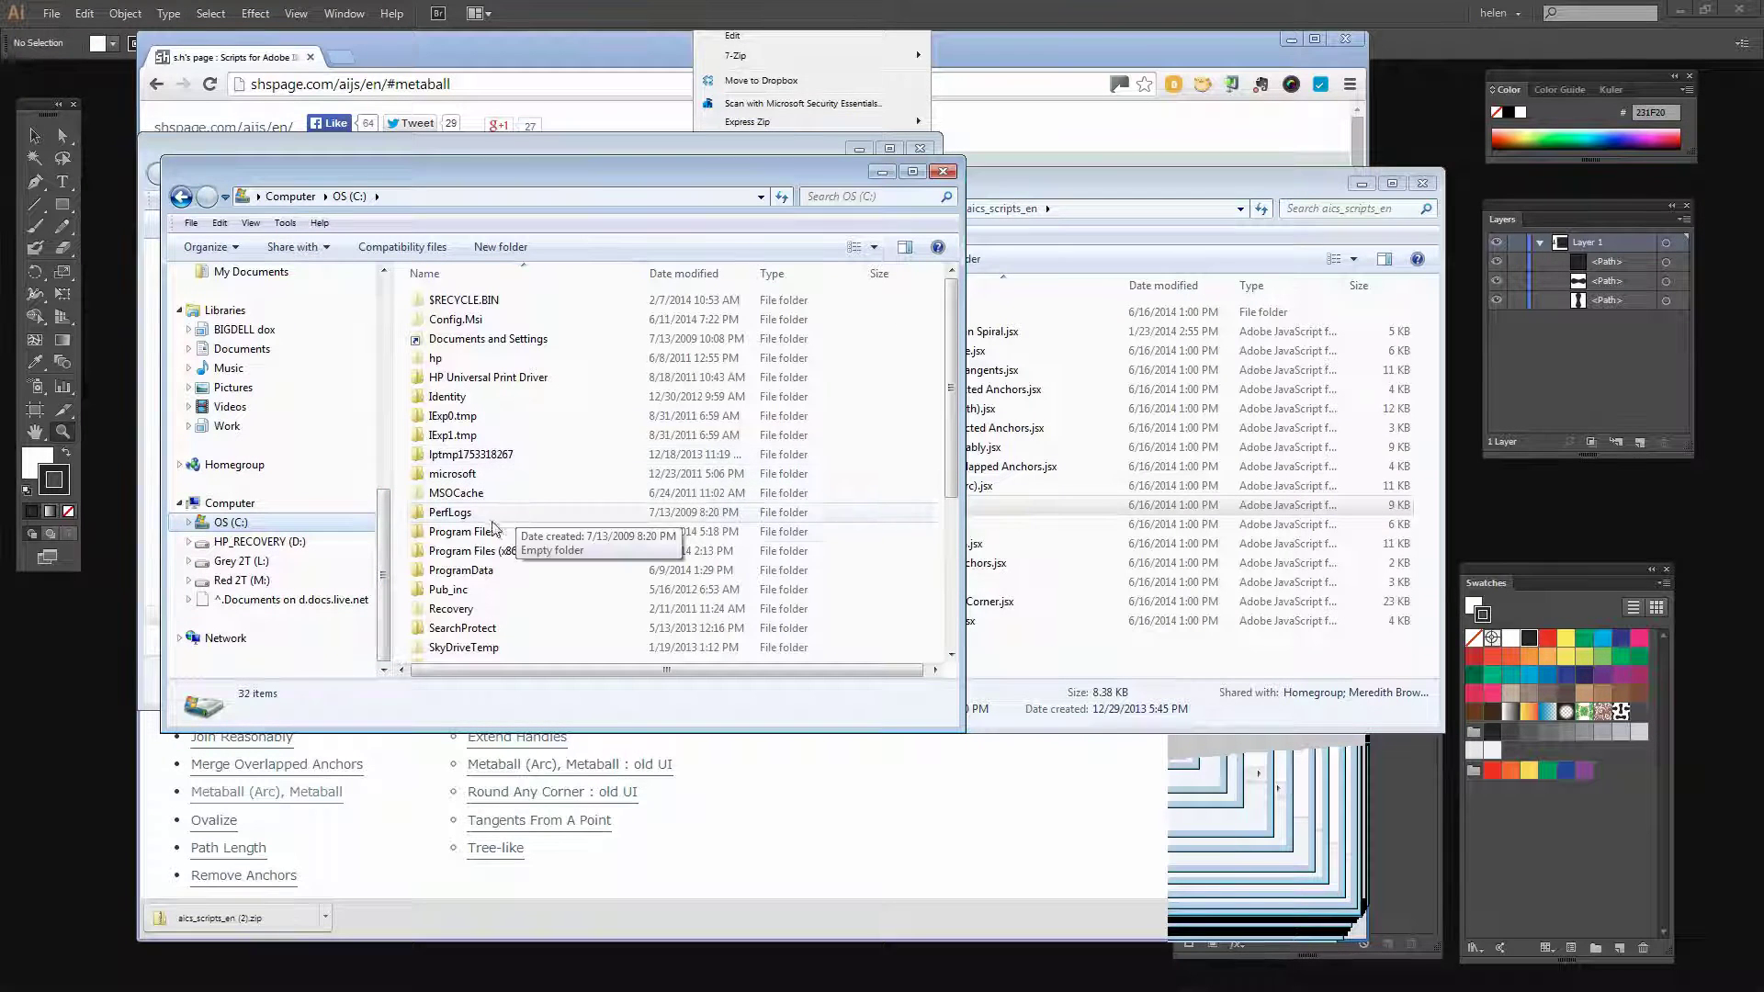
double_click(487, 530)
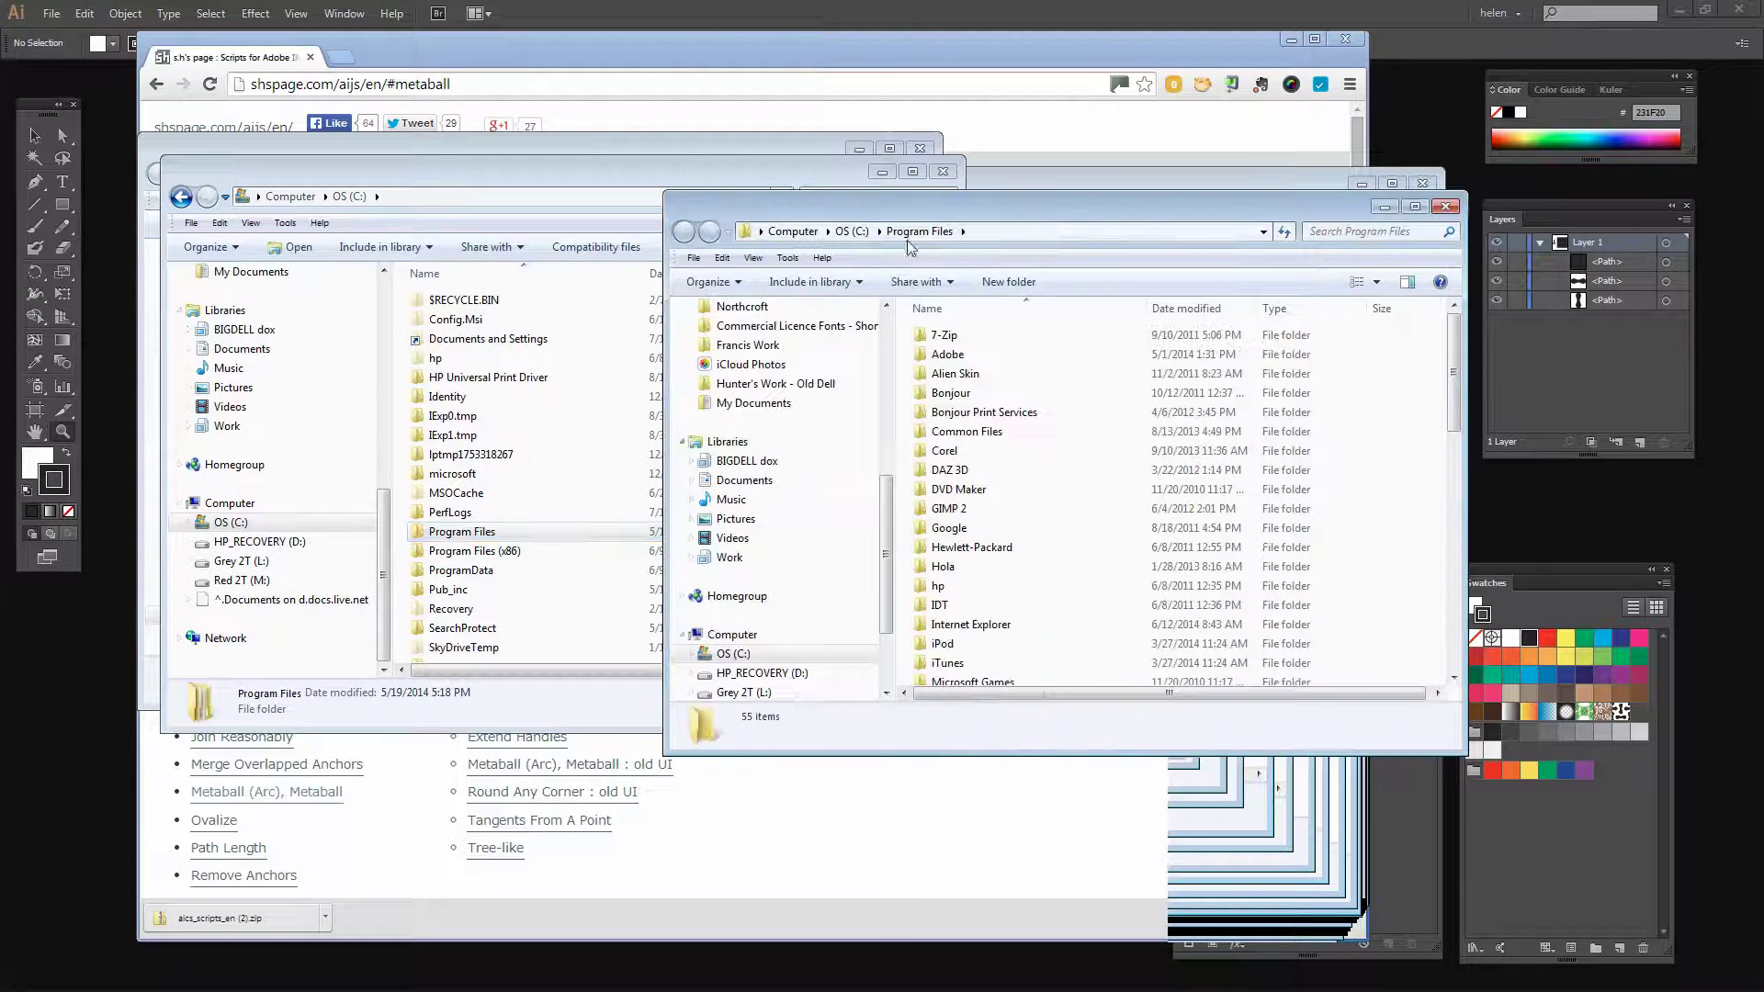
left_click_drag(908, 243, 600, 243)
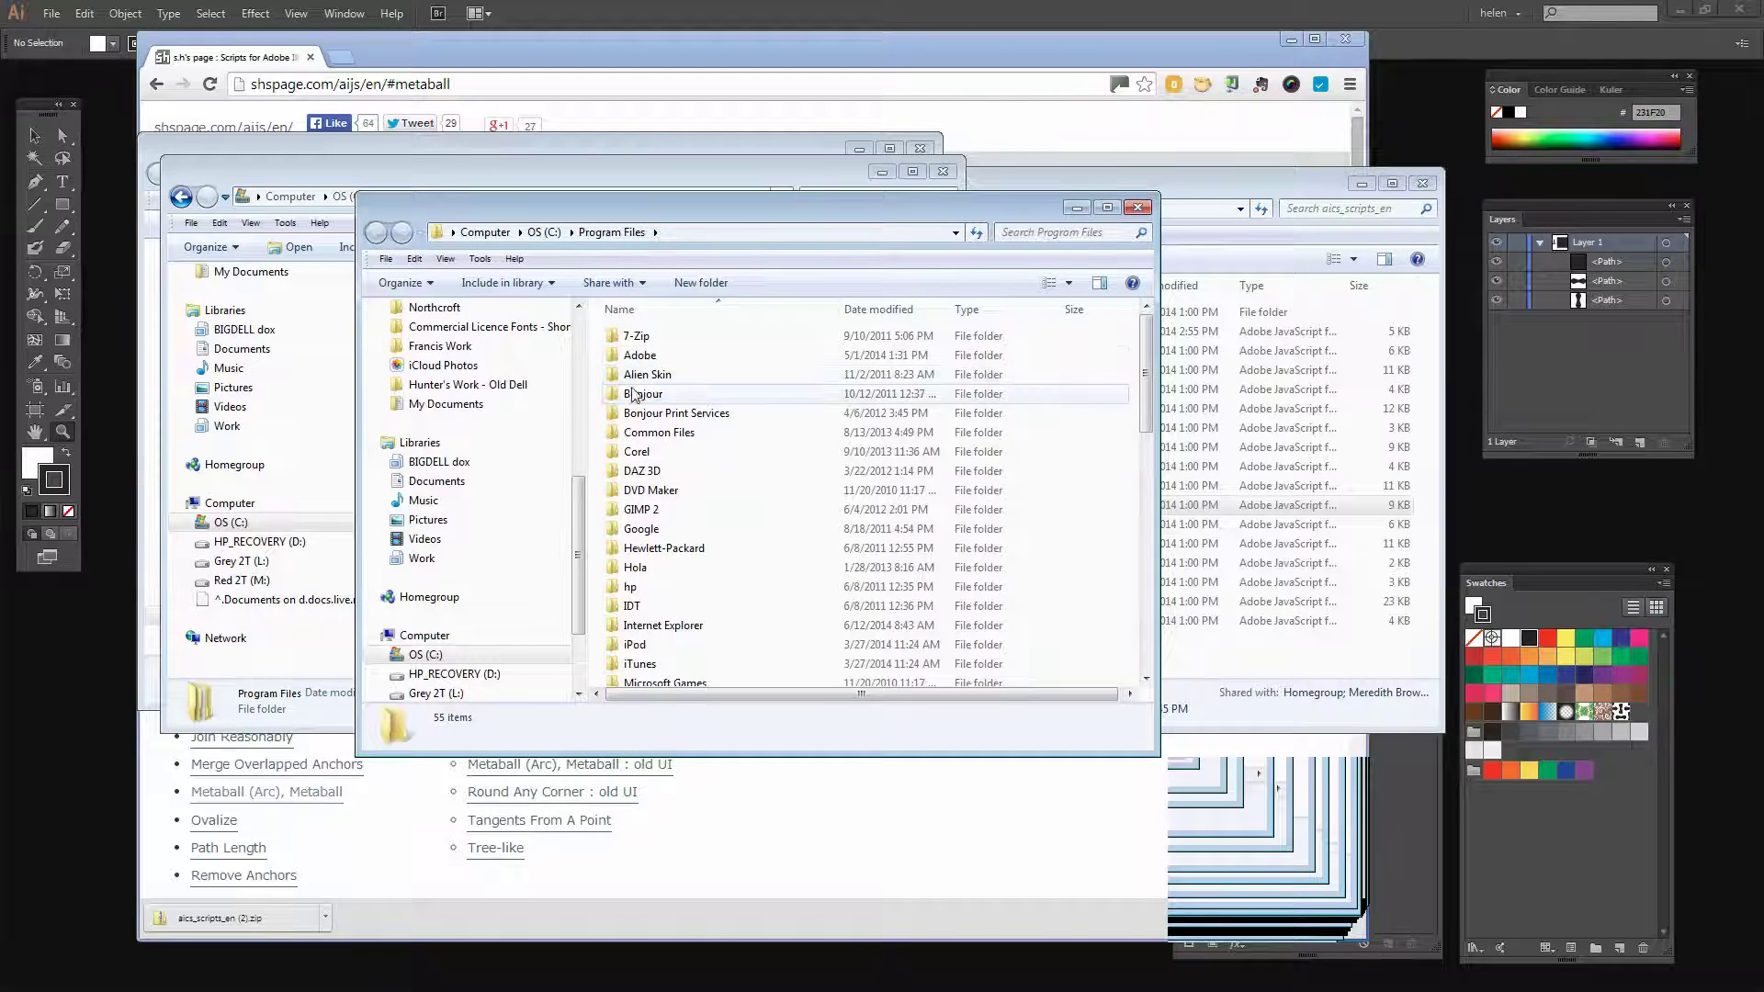
left_click(631, 357)
double_click(631, 360)
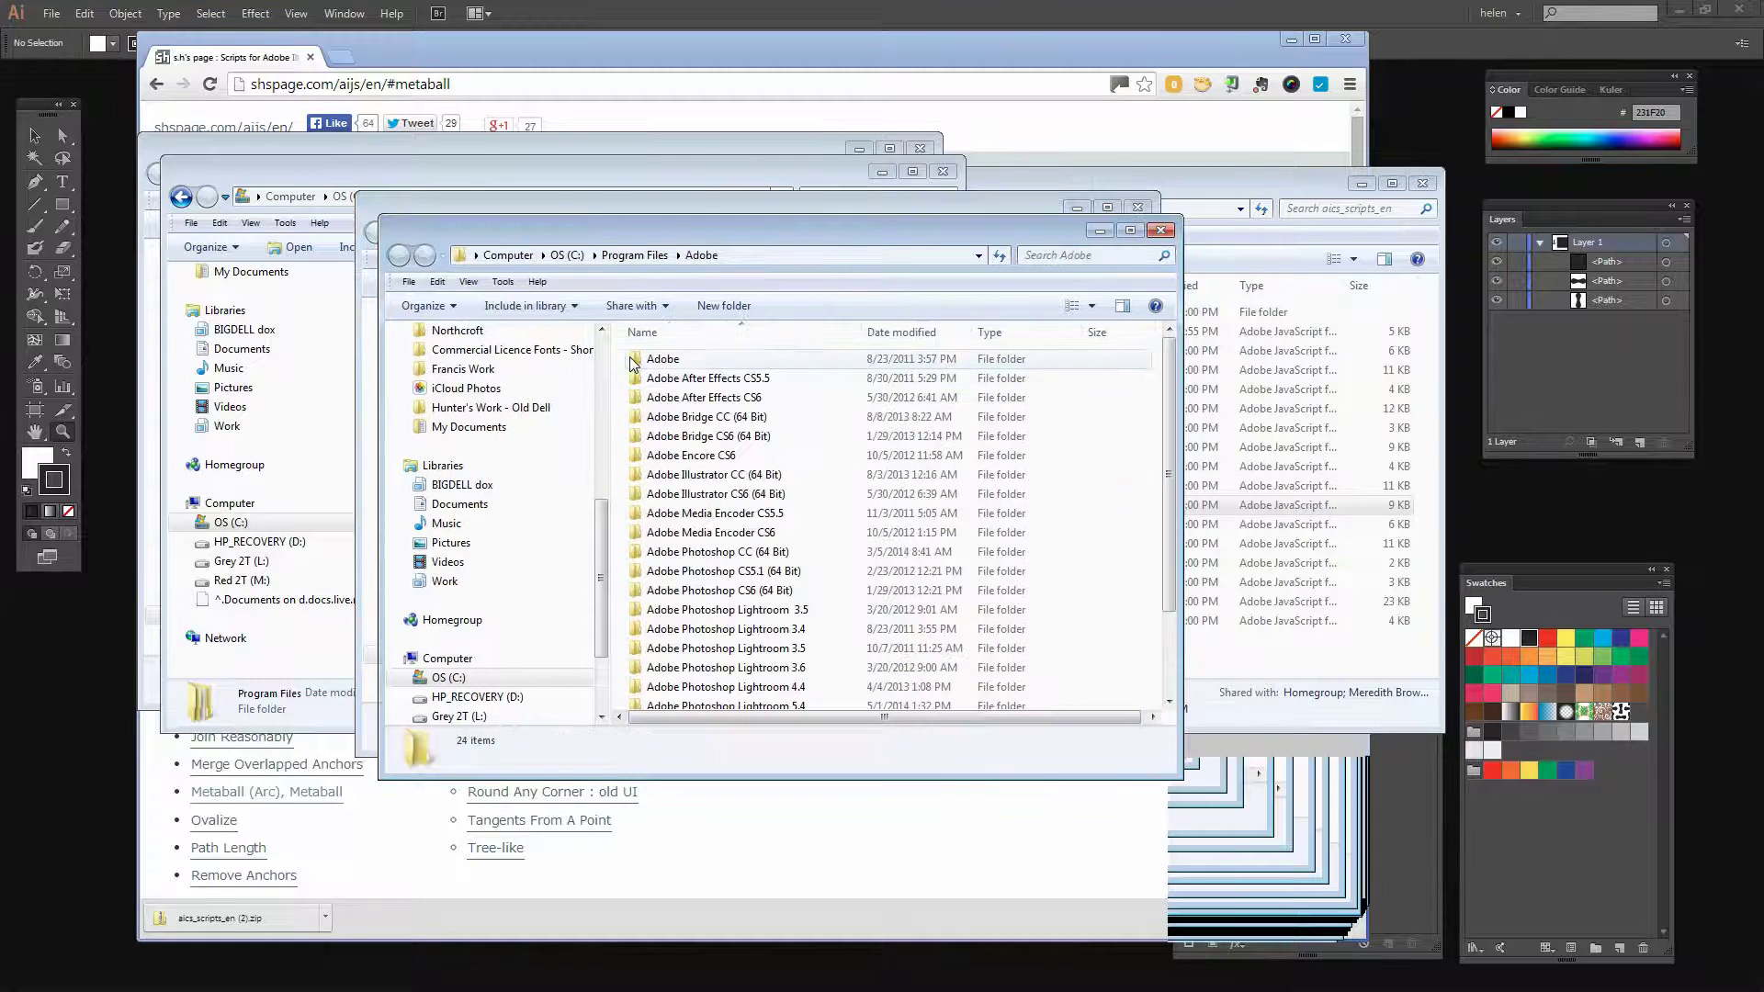
Step: Open the Scripts folder within Presets of Adobe Photoshop CC (64 Bit)
left_click_drag(637, 230, 538, 193)
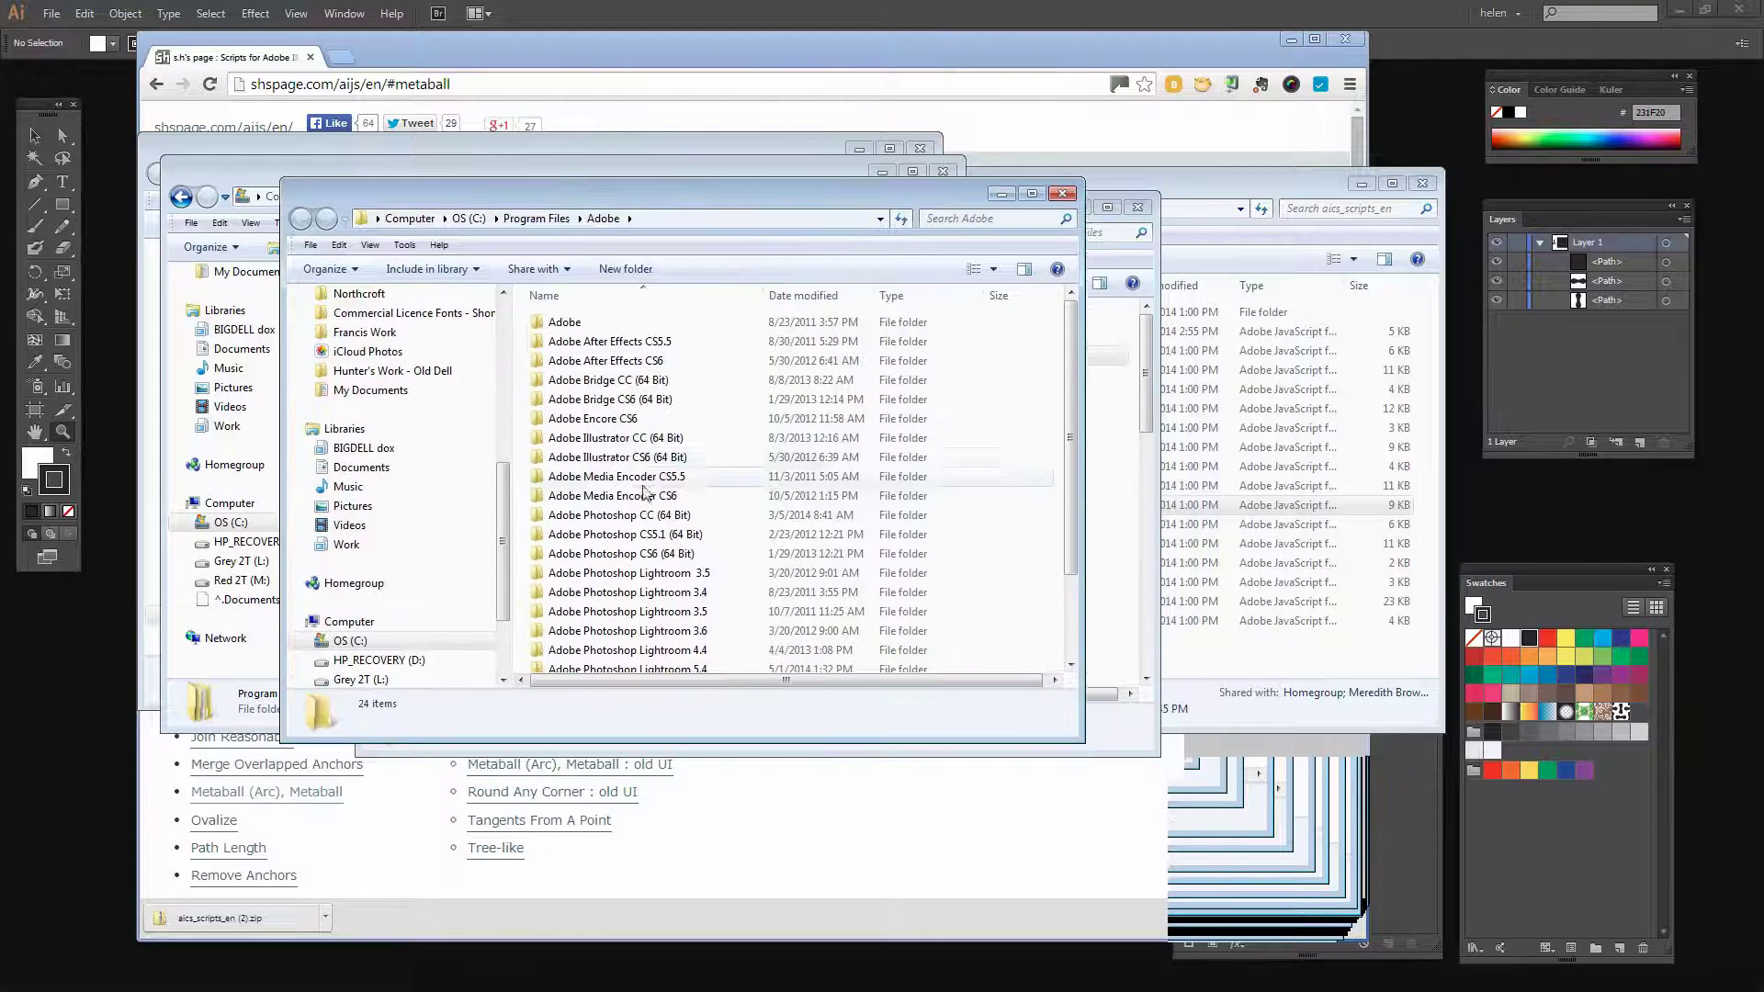
double_click(569, 516)
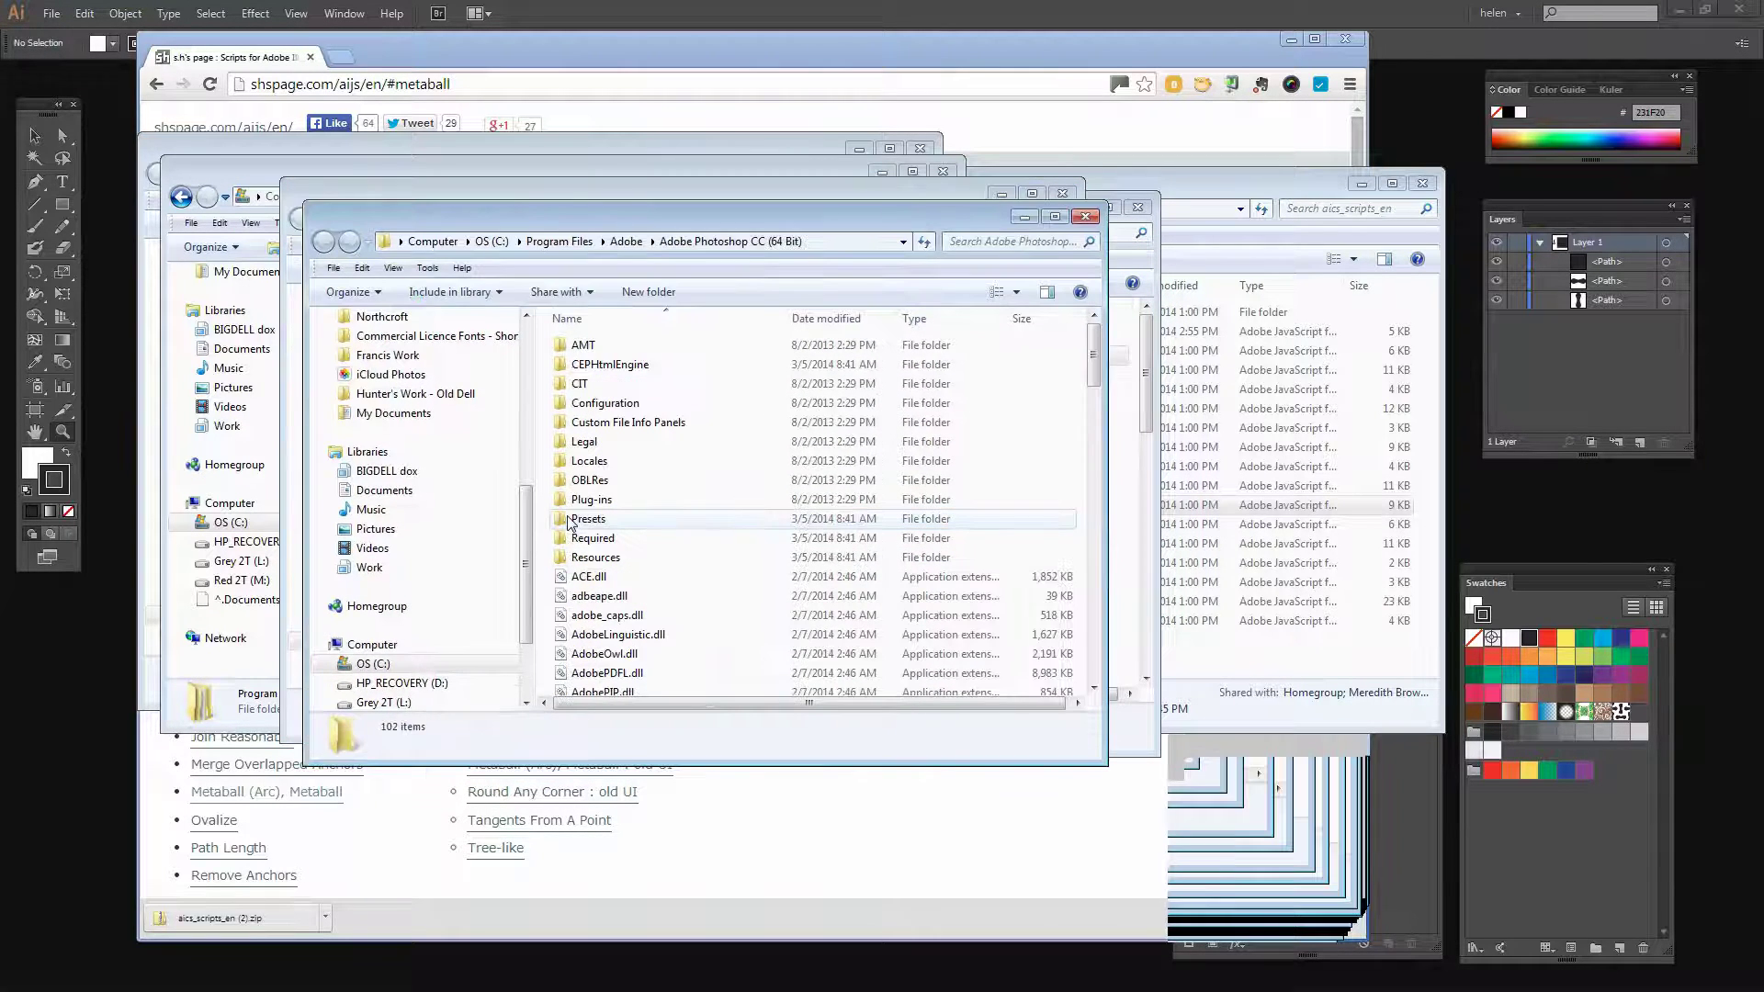
double_click(569, 520)
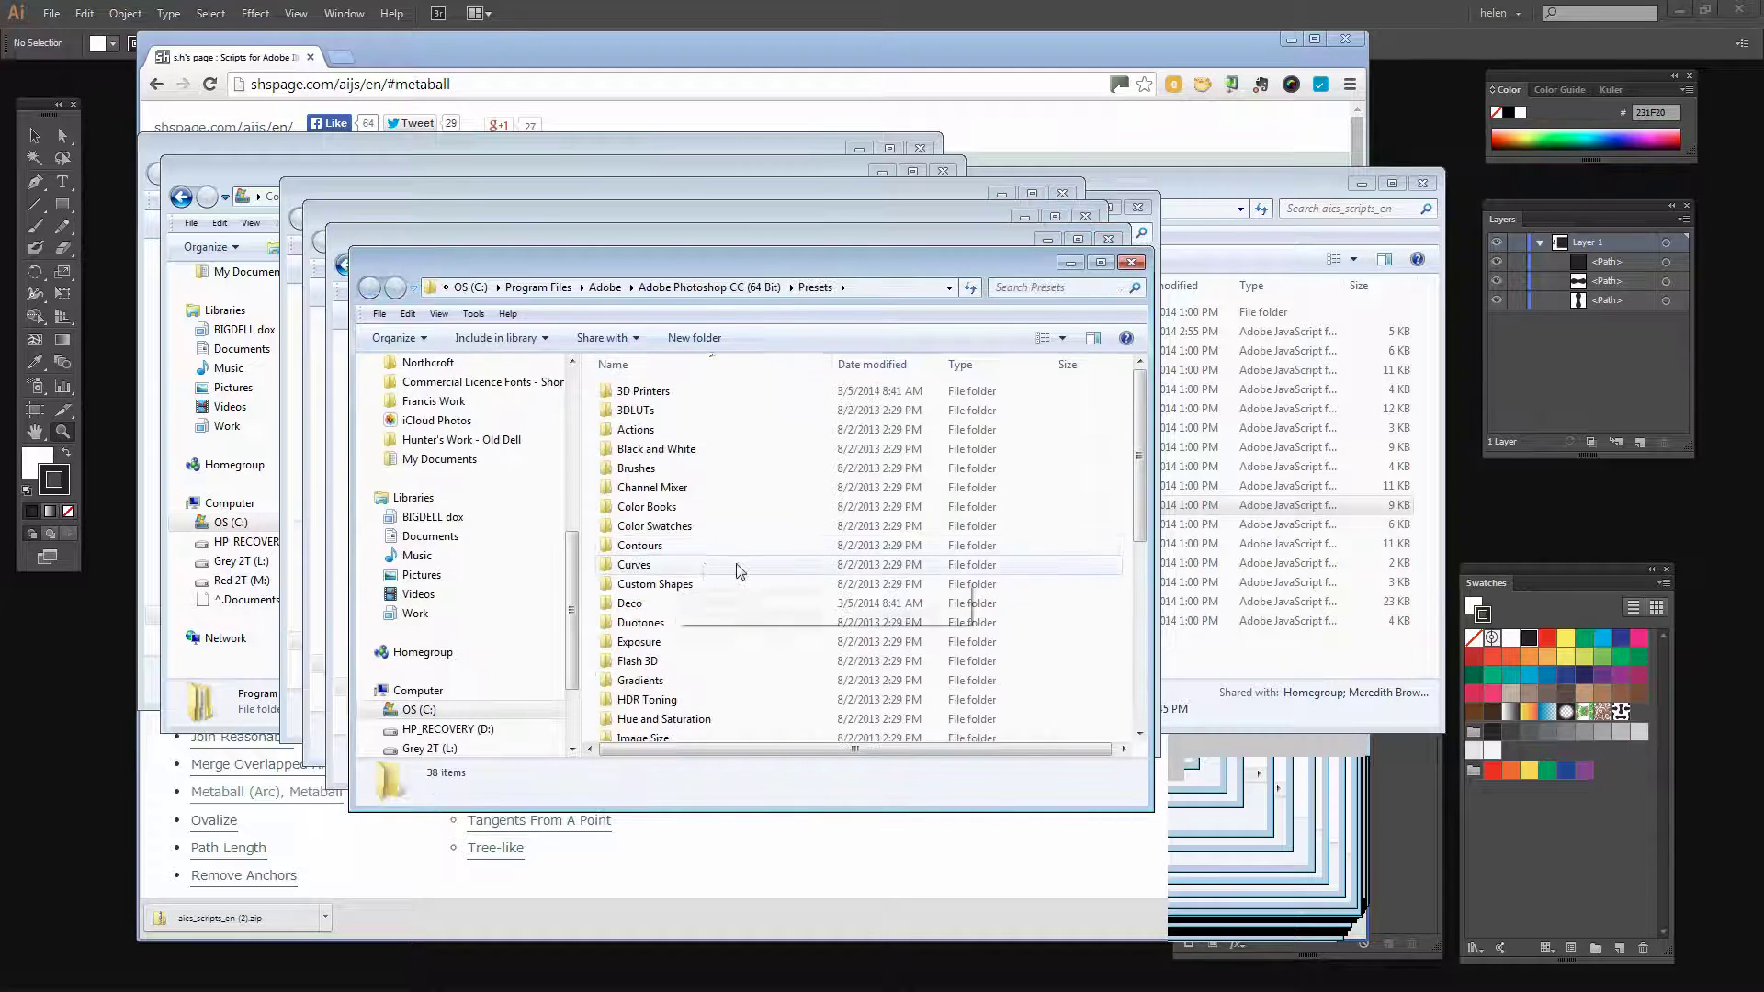
scroll(749, 544, "down", 4)
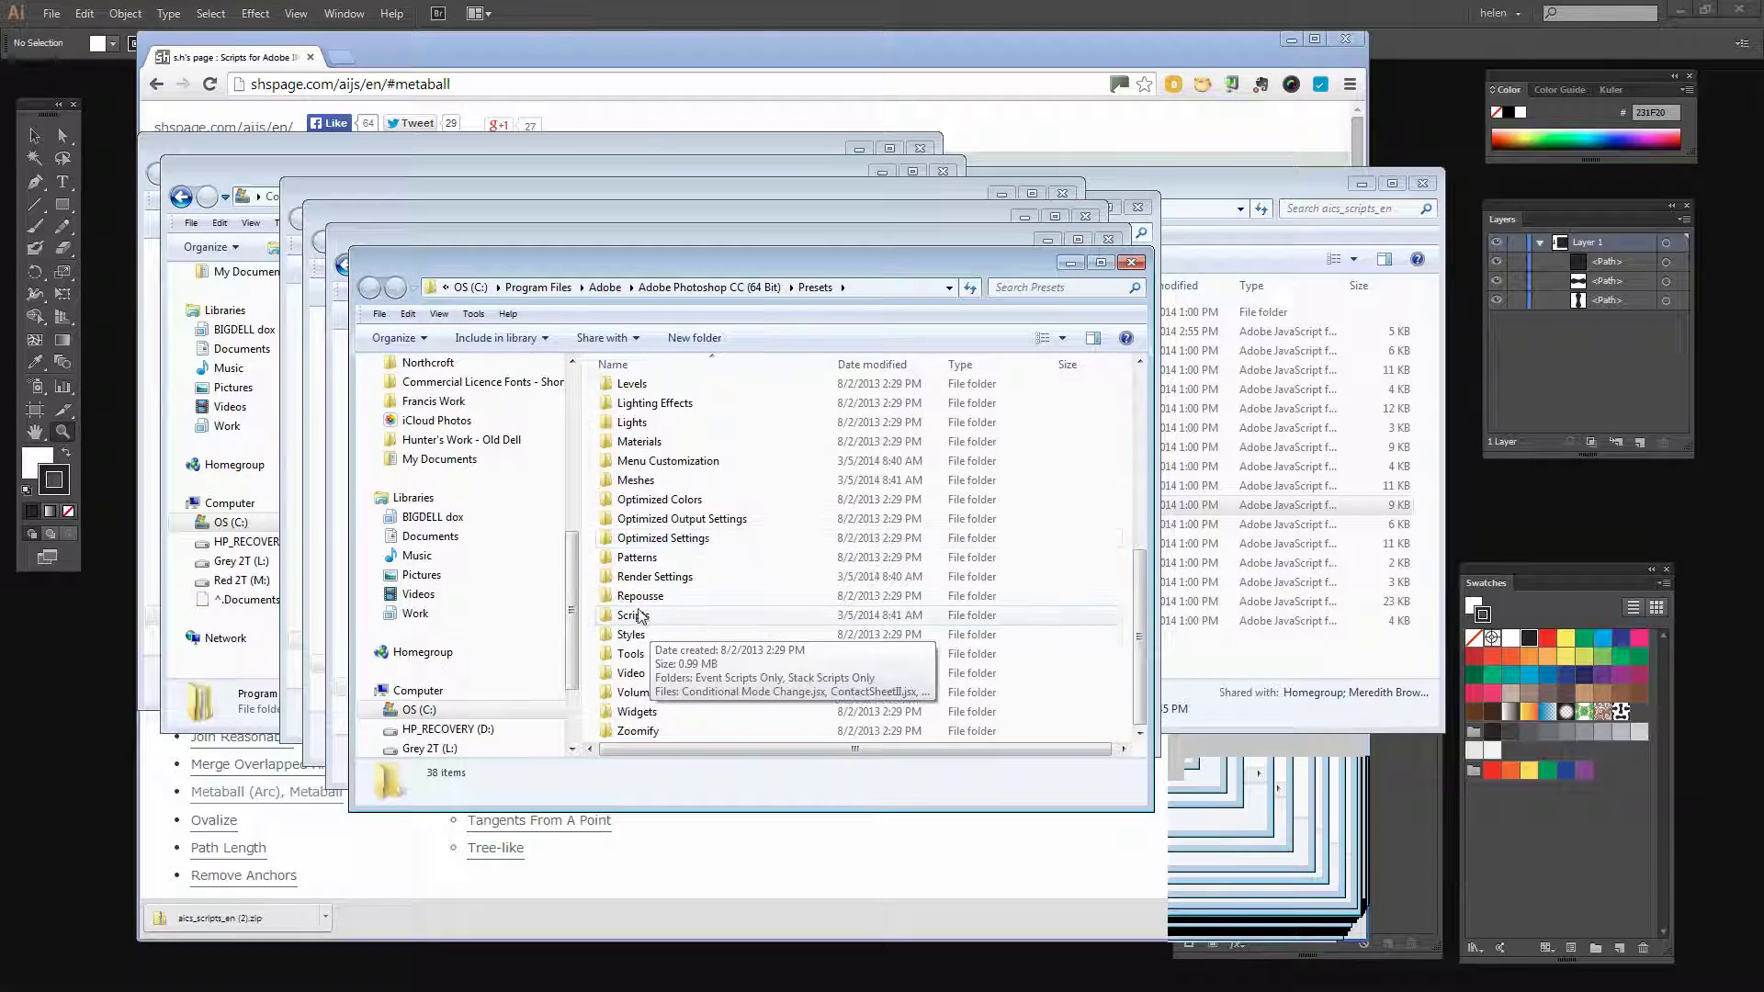
double_click(634, 615)
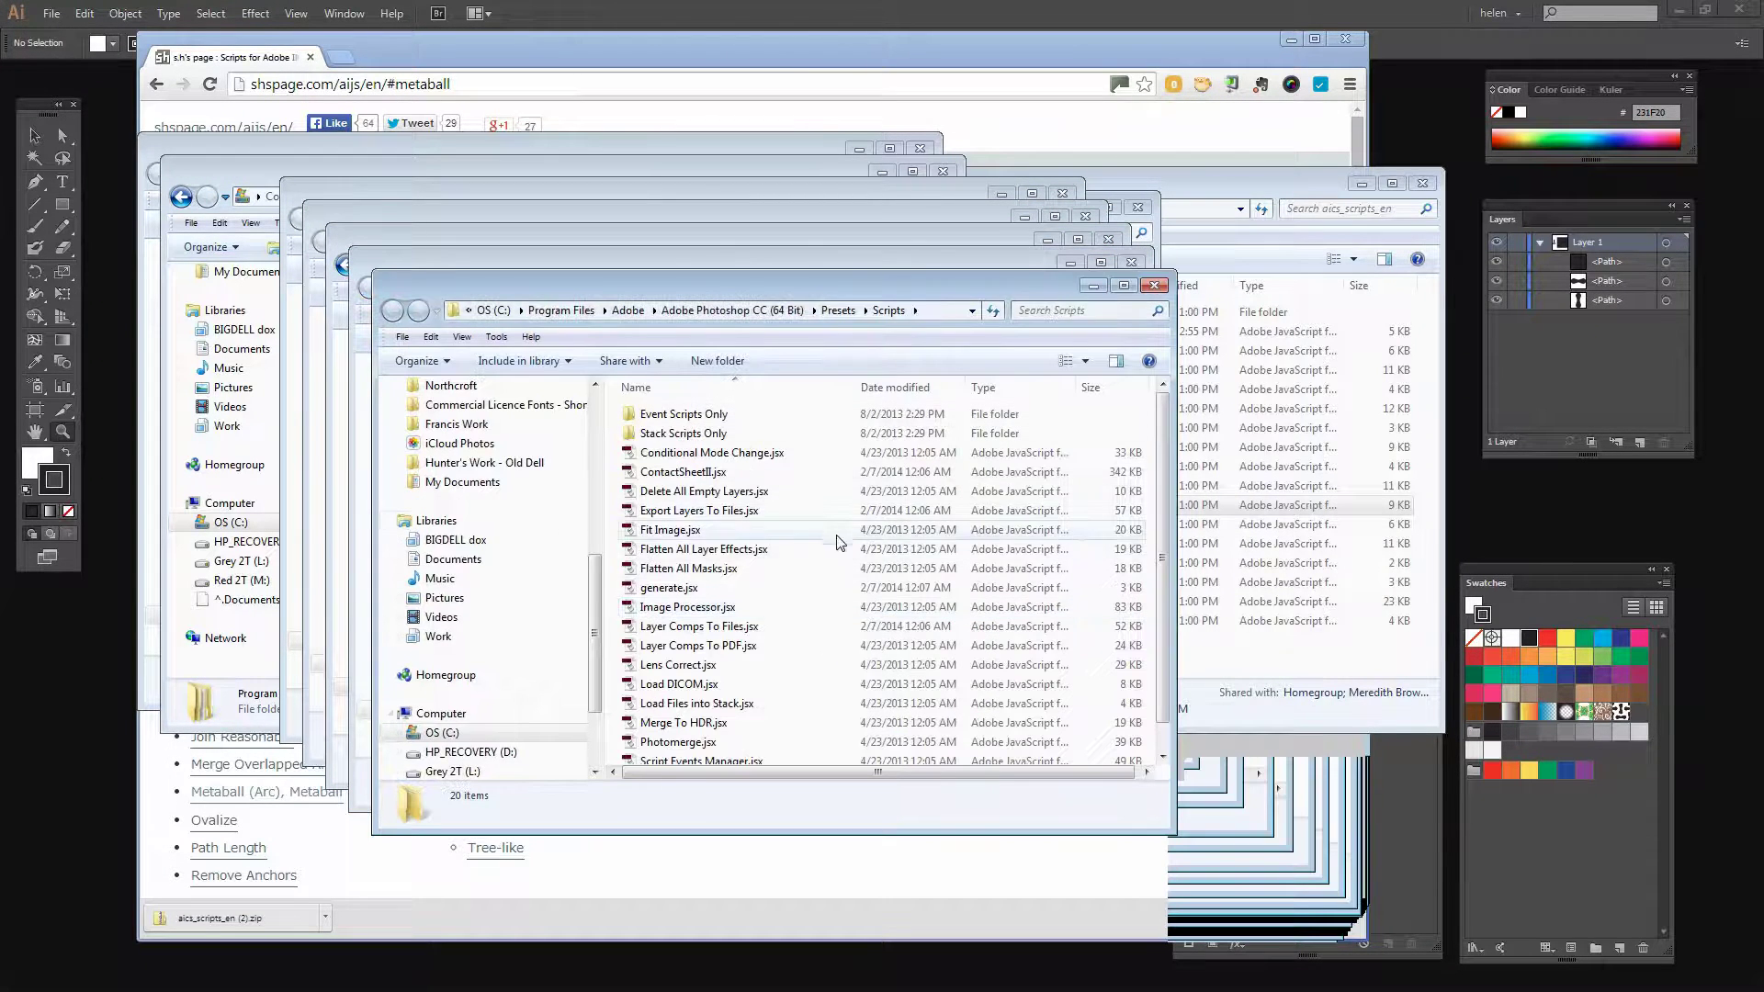
Step: Paste the copied Metaball.jsx file into the Scripts folder
right_click(814, 602)
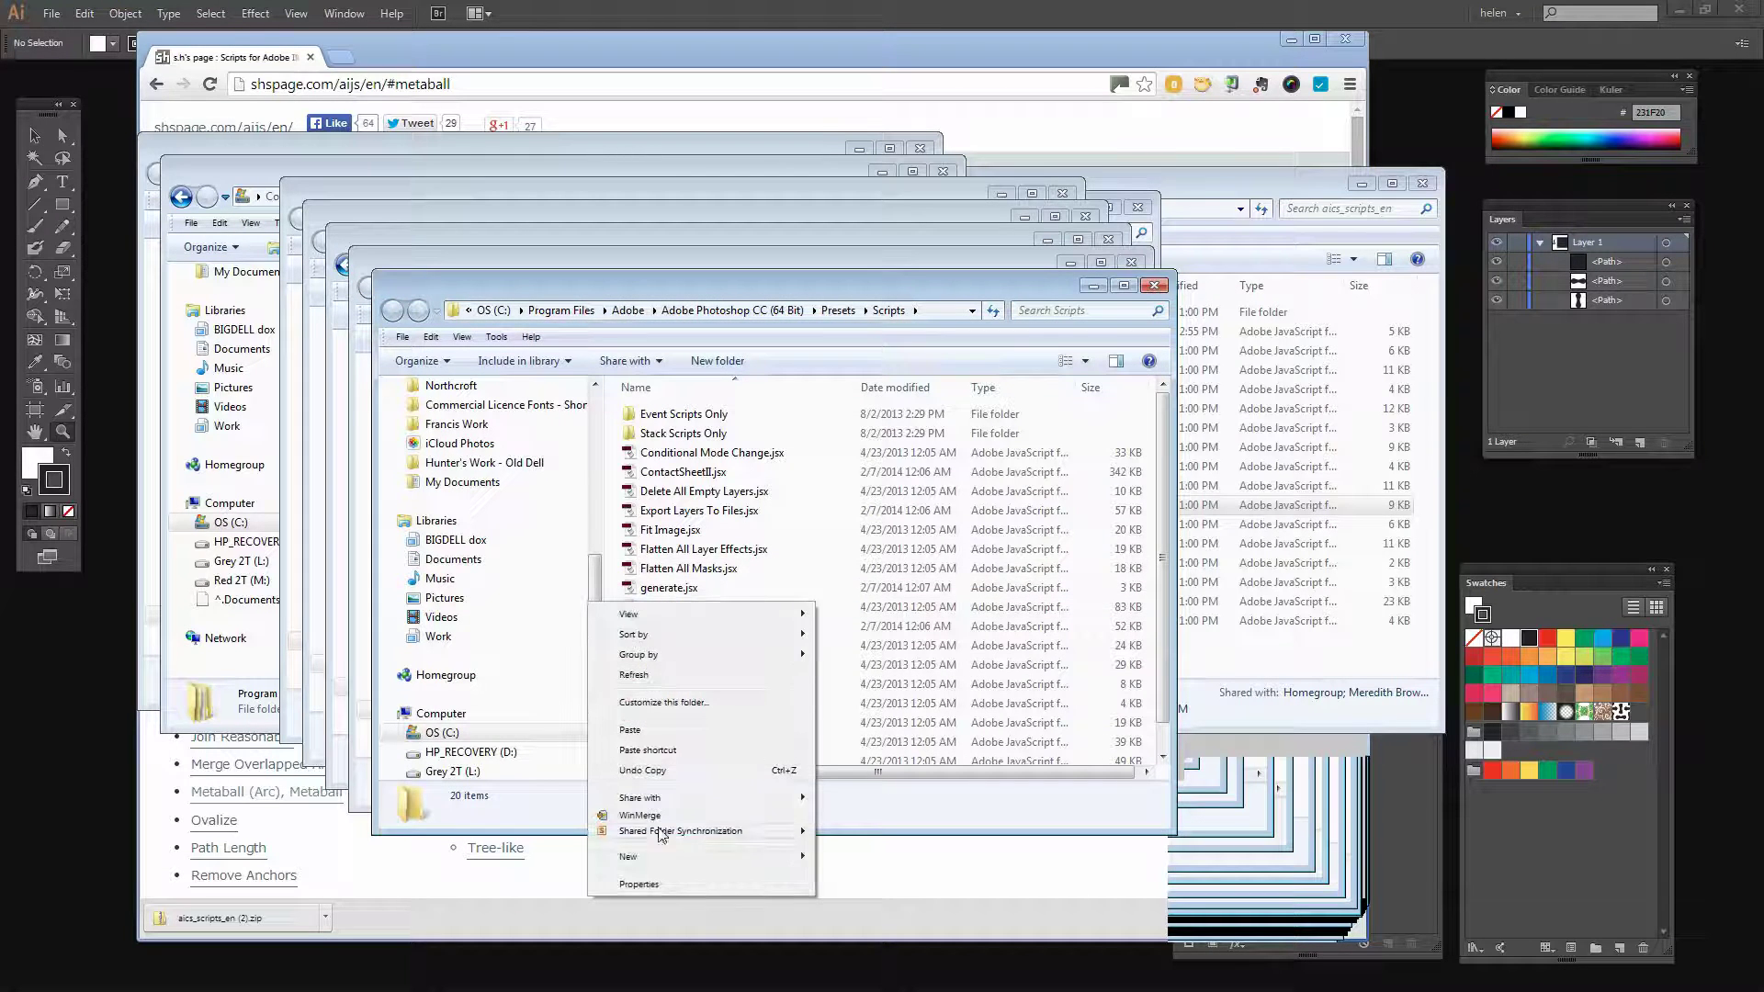
left_click(656, 729)
left_click(859, 580)
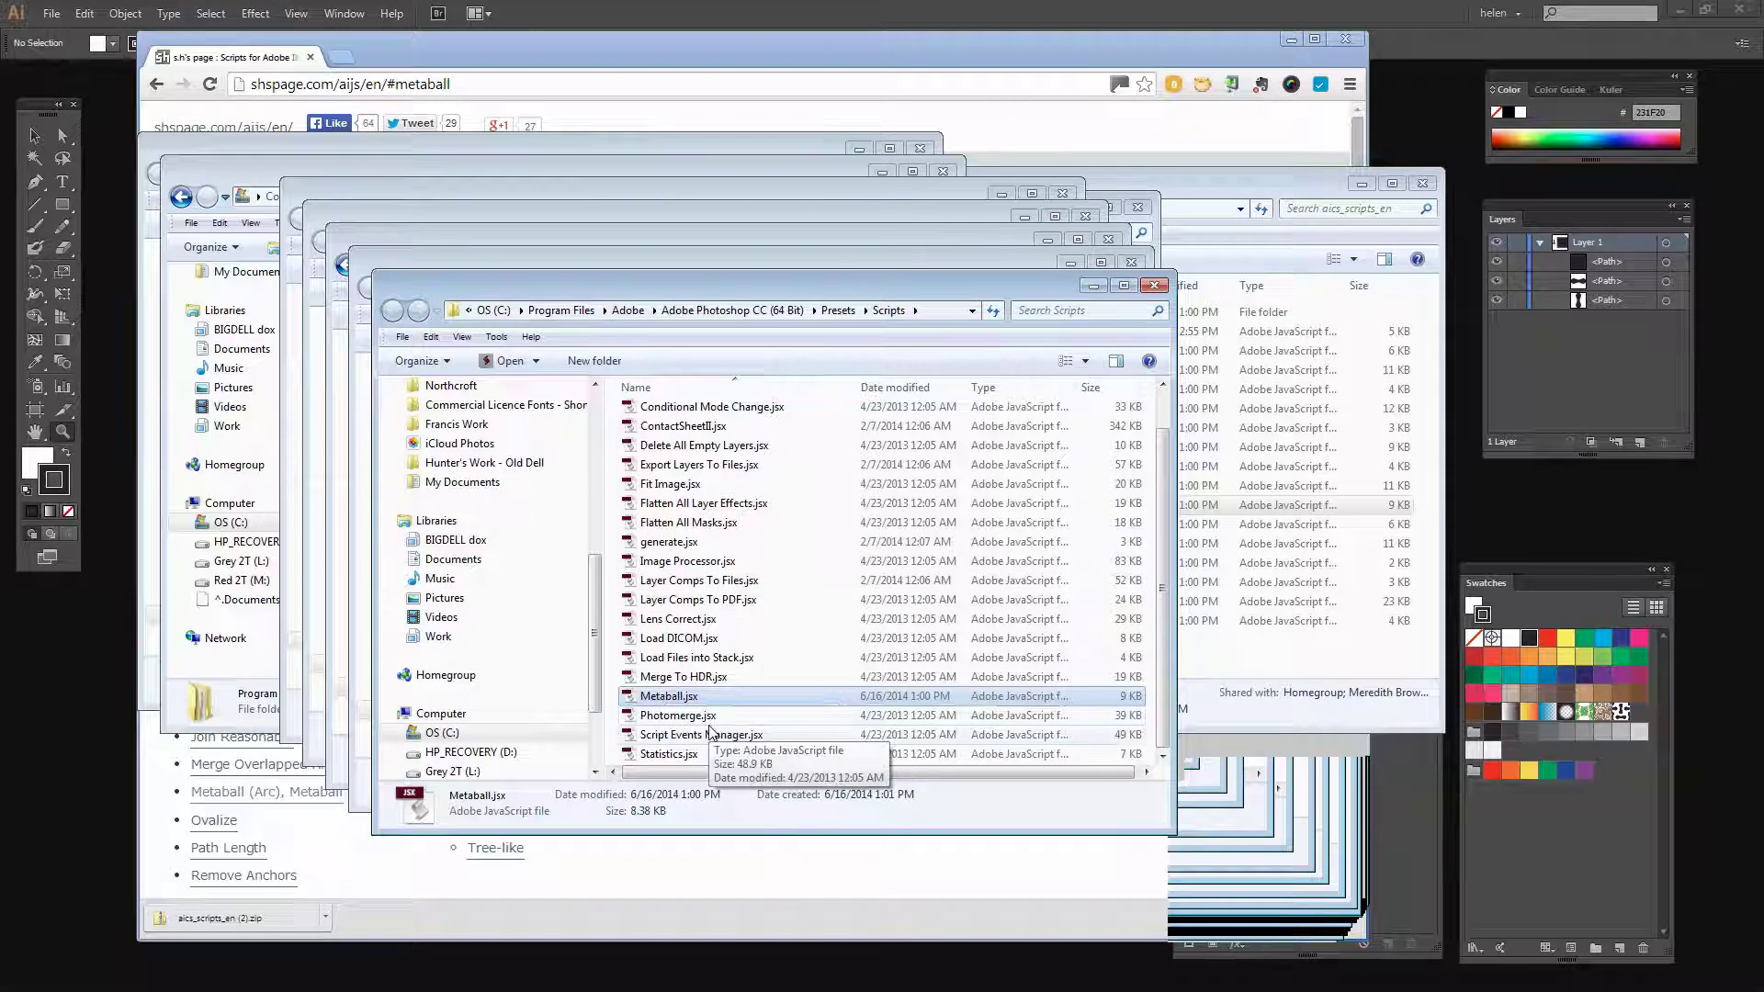
Step: Close all open folder windows and minimize the browser to return to Illustrator
left_click(1155, 286)
left_click(1131, 262)
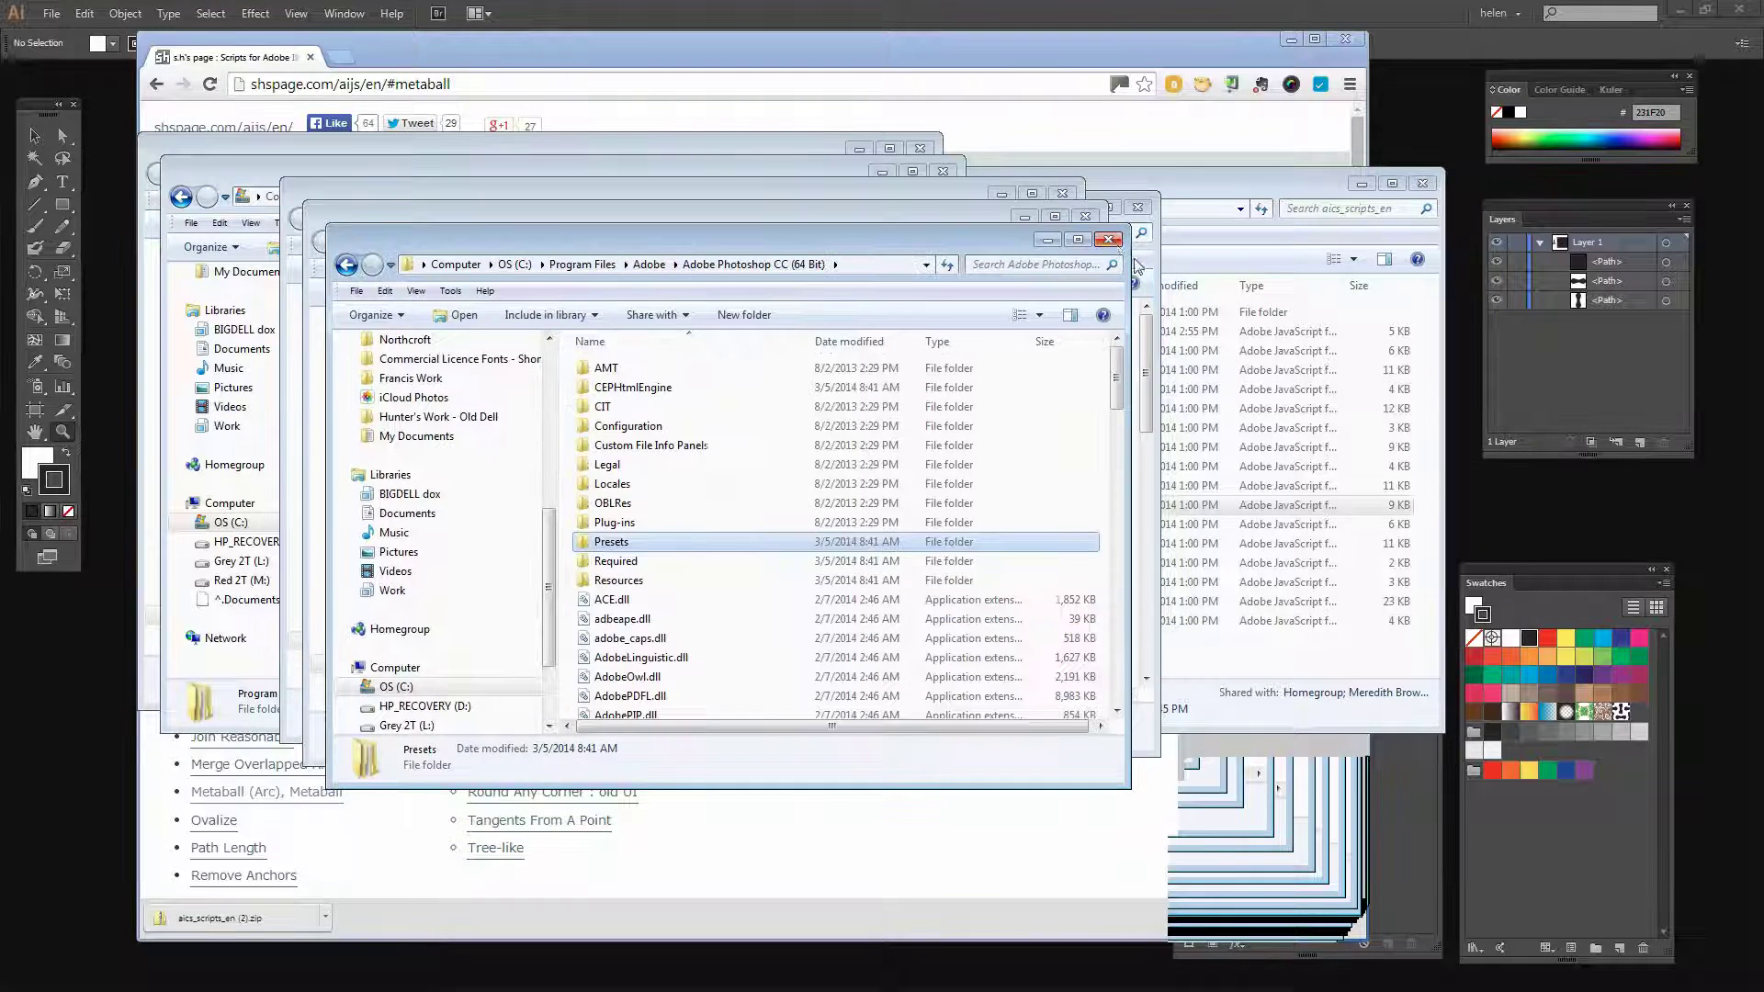
left_click(1107, 240)
left_click(1084, 216)
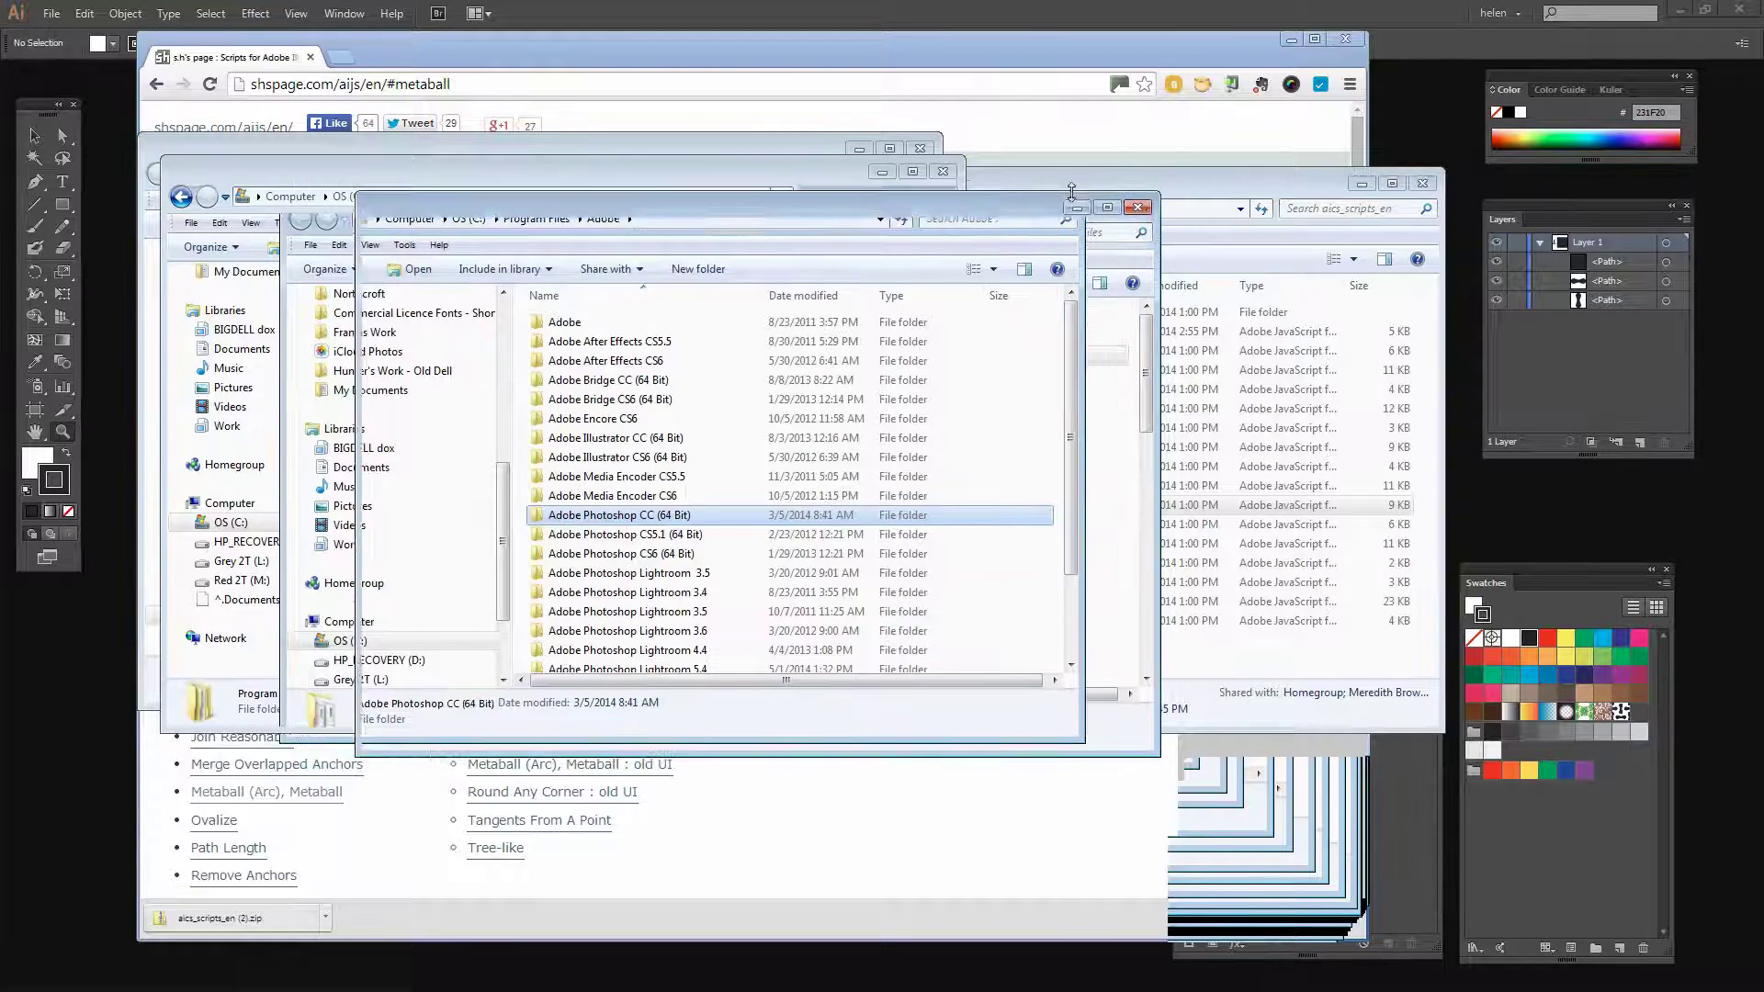
left_click(1063, 194)
left_click(1137, 207)
left_click(942, 170)
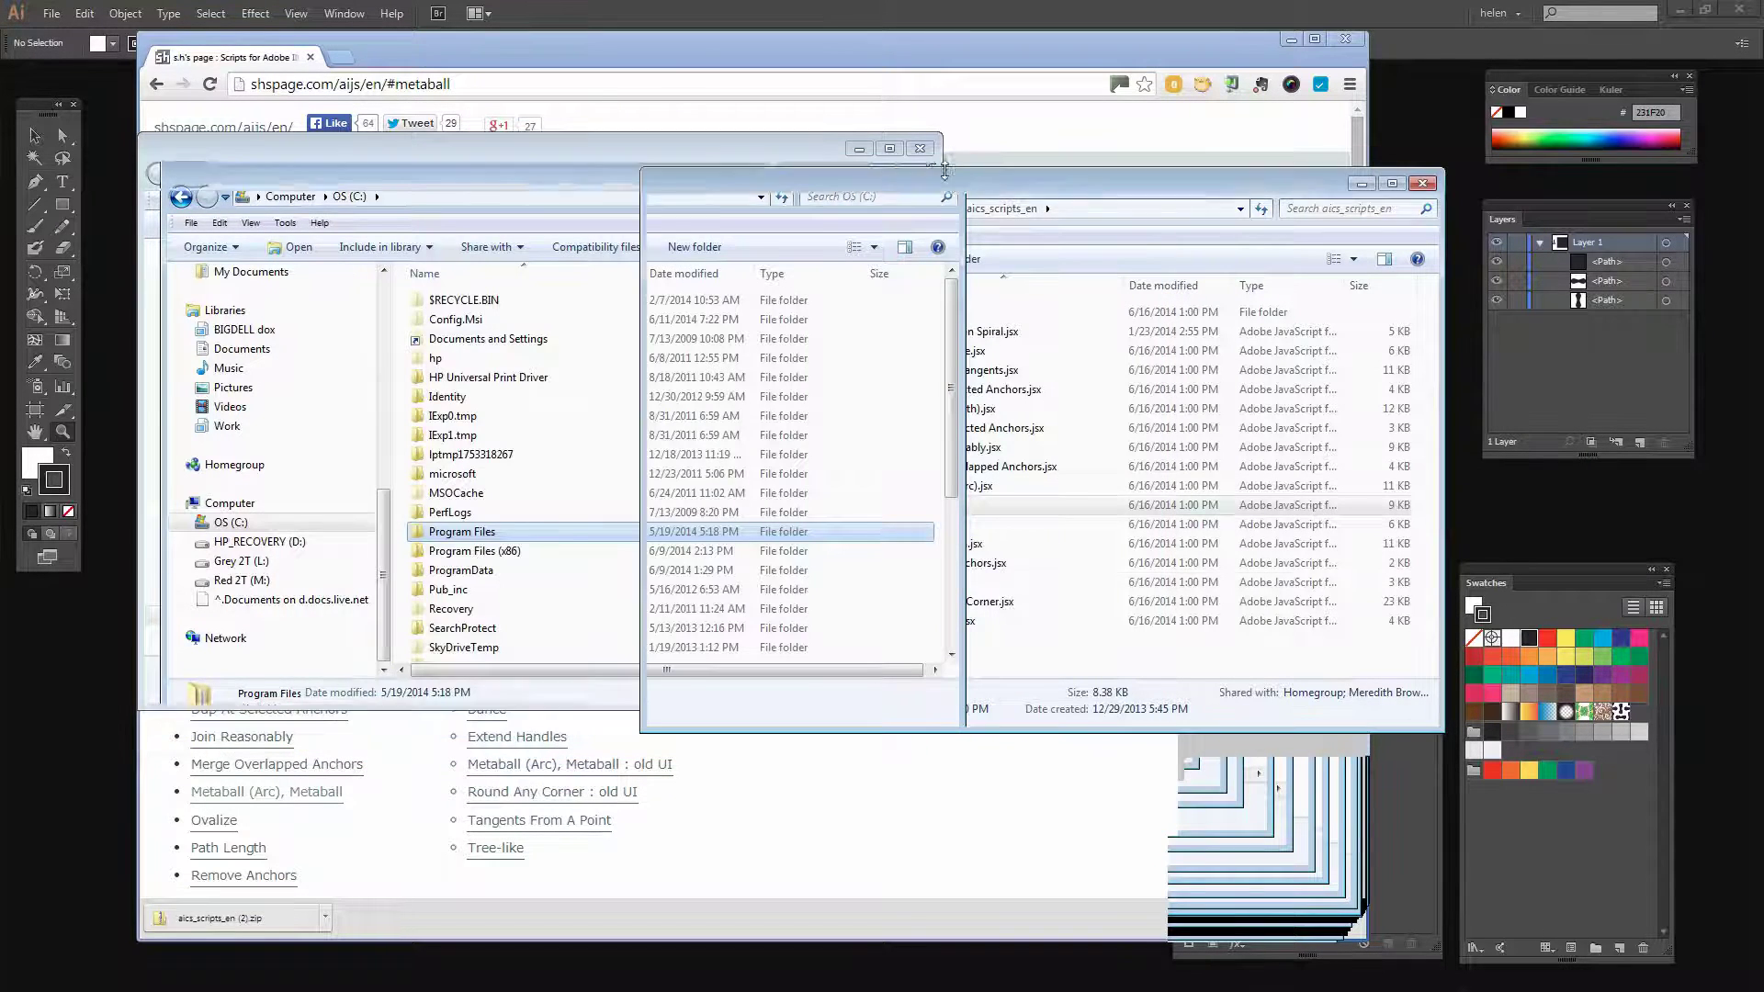
left_click(919, 147)
left_click(1421, 183)
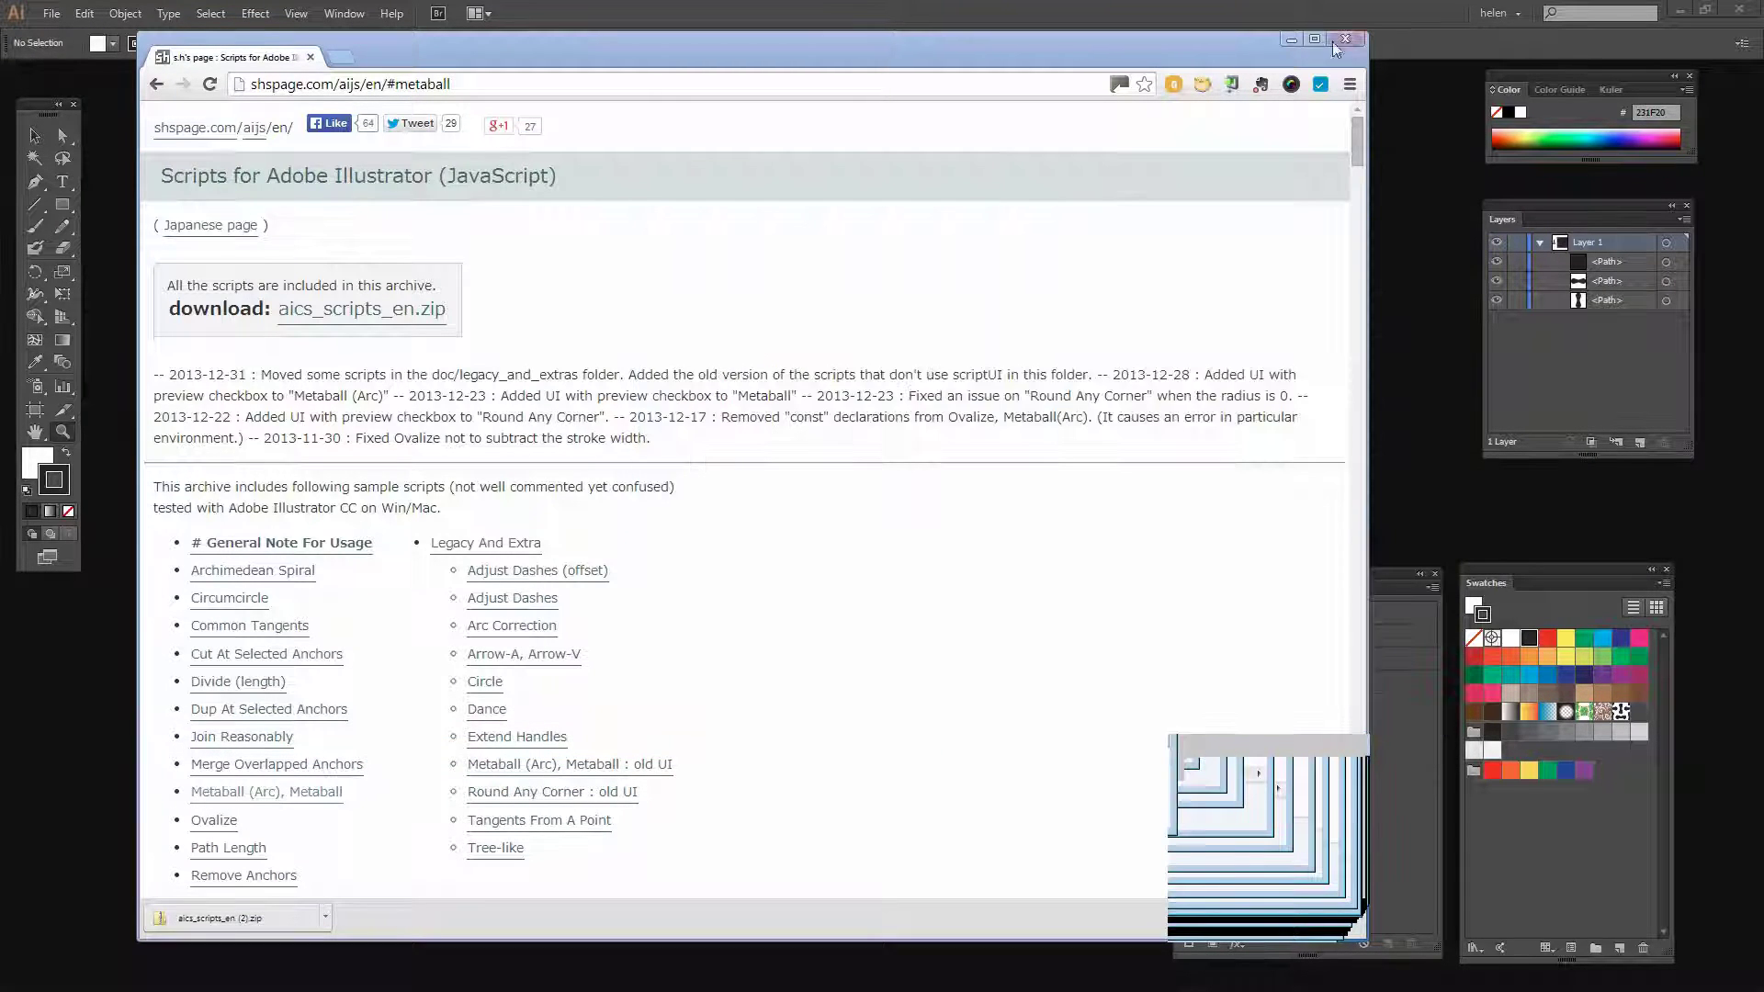
left_click(1290, 41)
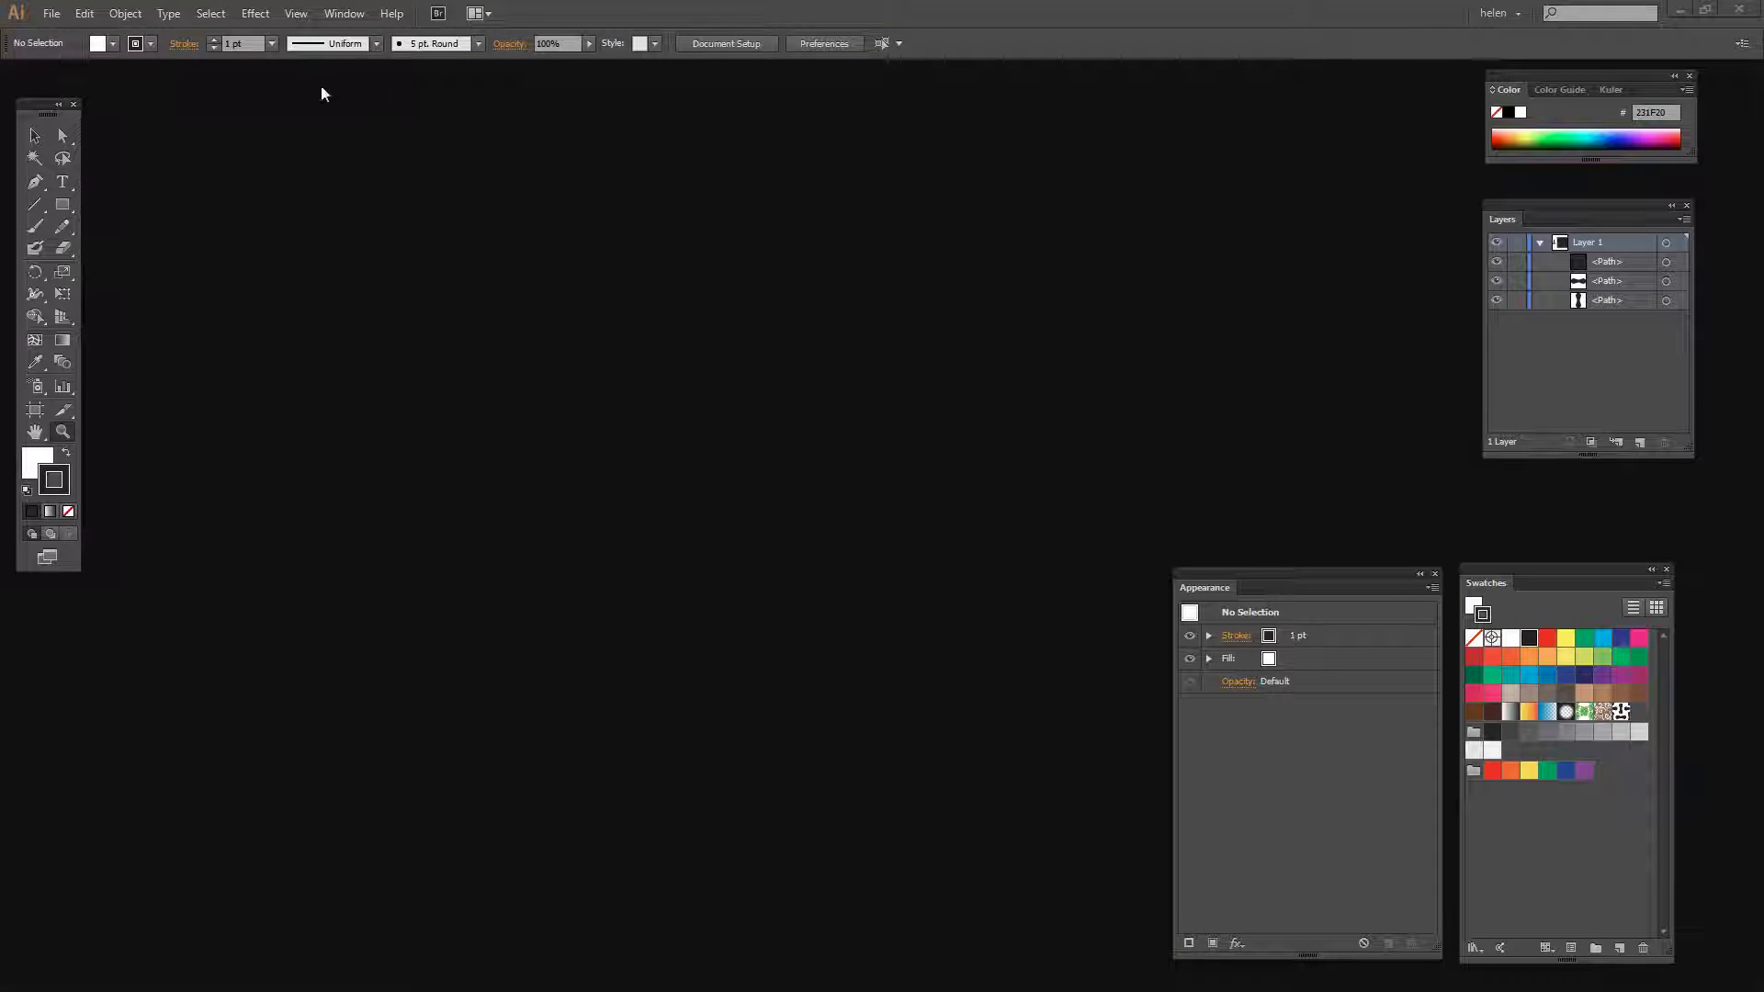
Step: Create a new 1000 by 1000 pt RGB document with one artboard
left_click(54, 17)
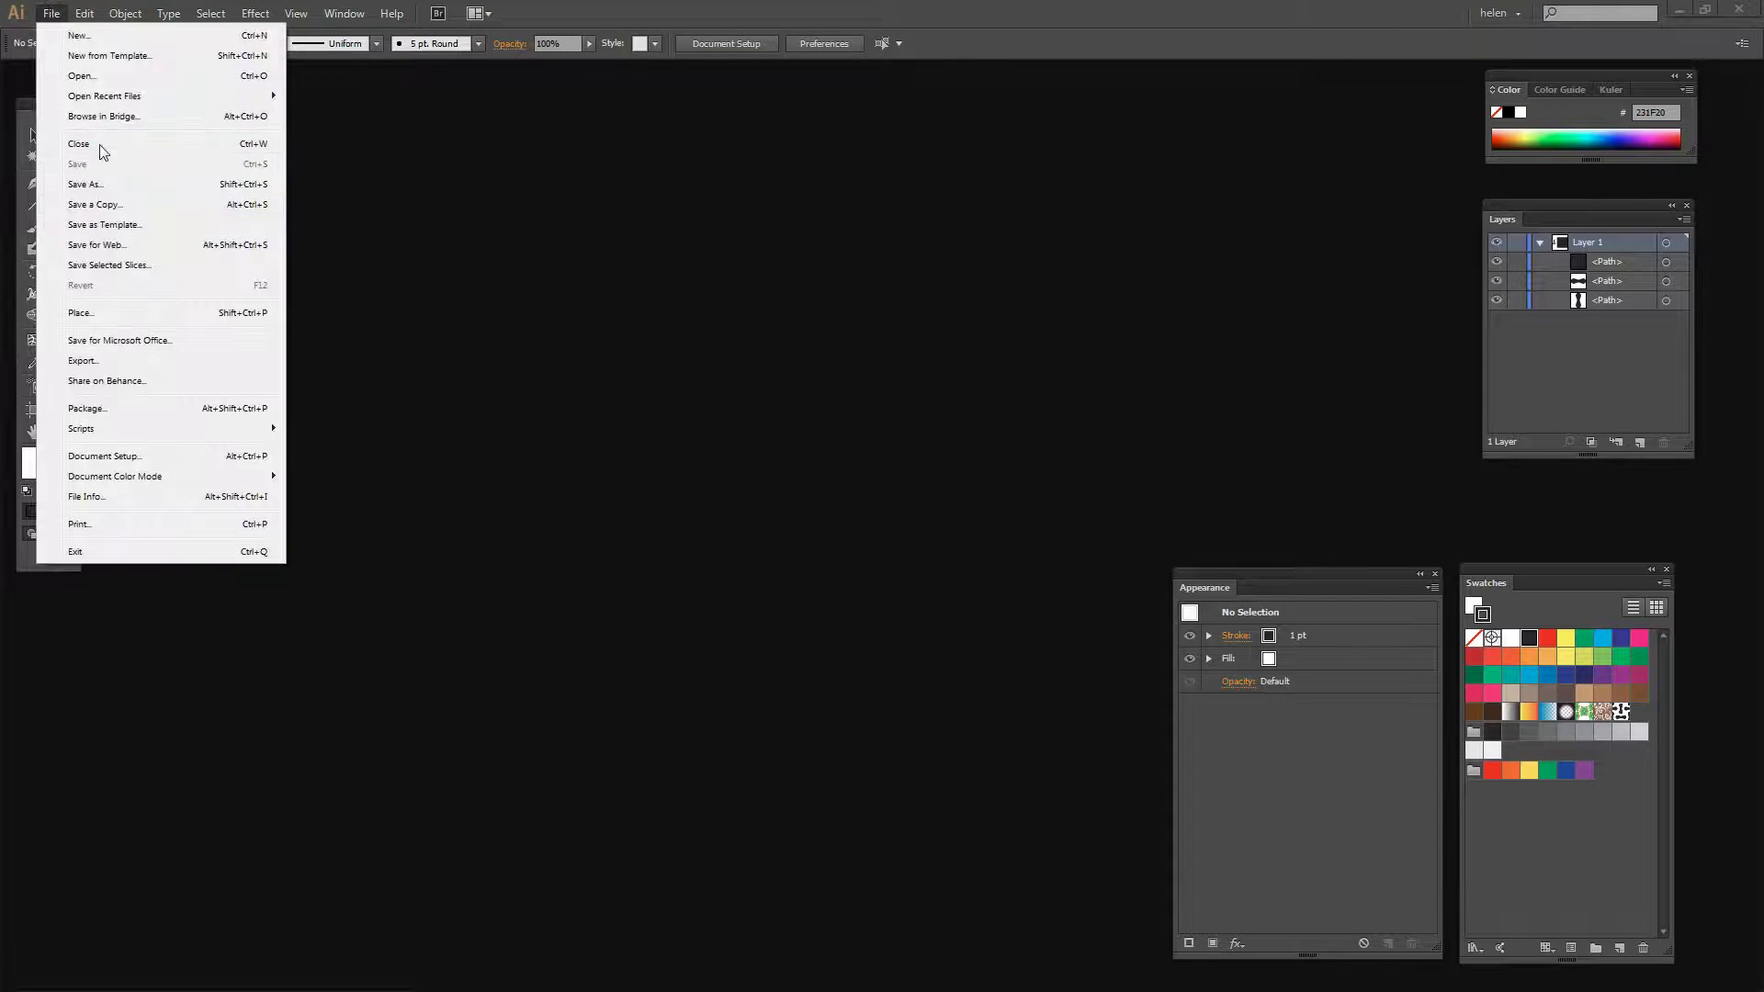
key("ctrl+n")
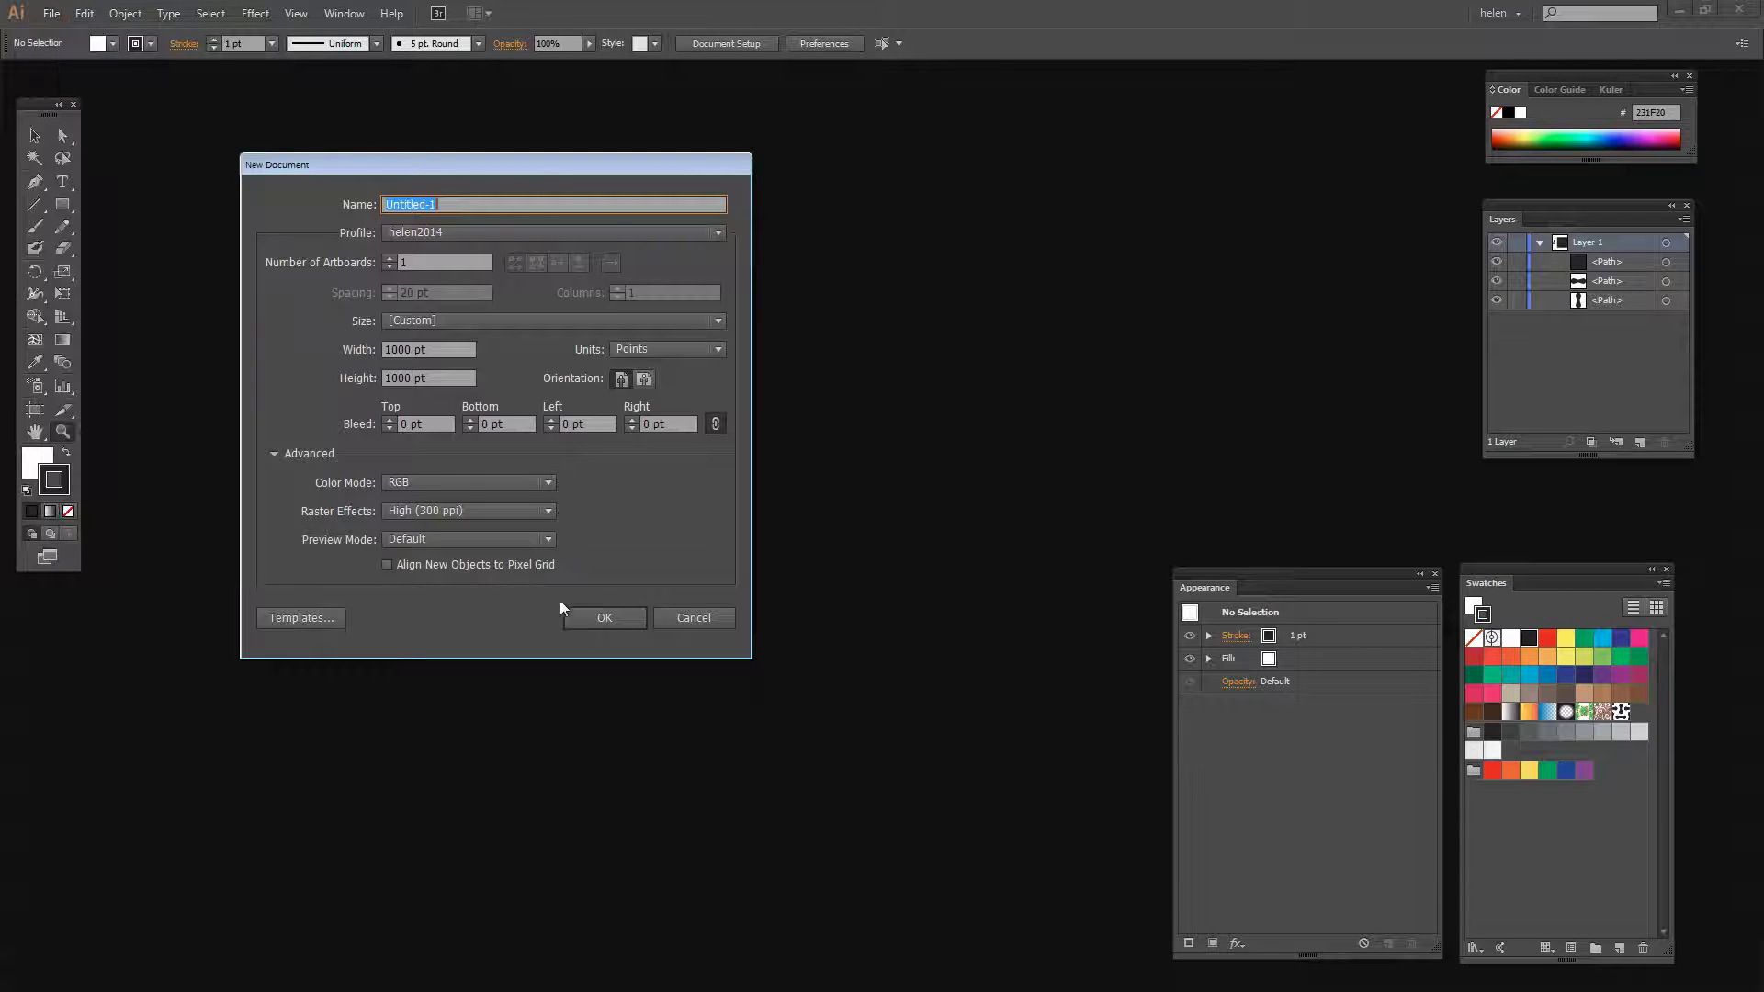
left_click(604, 619)
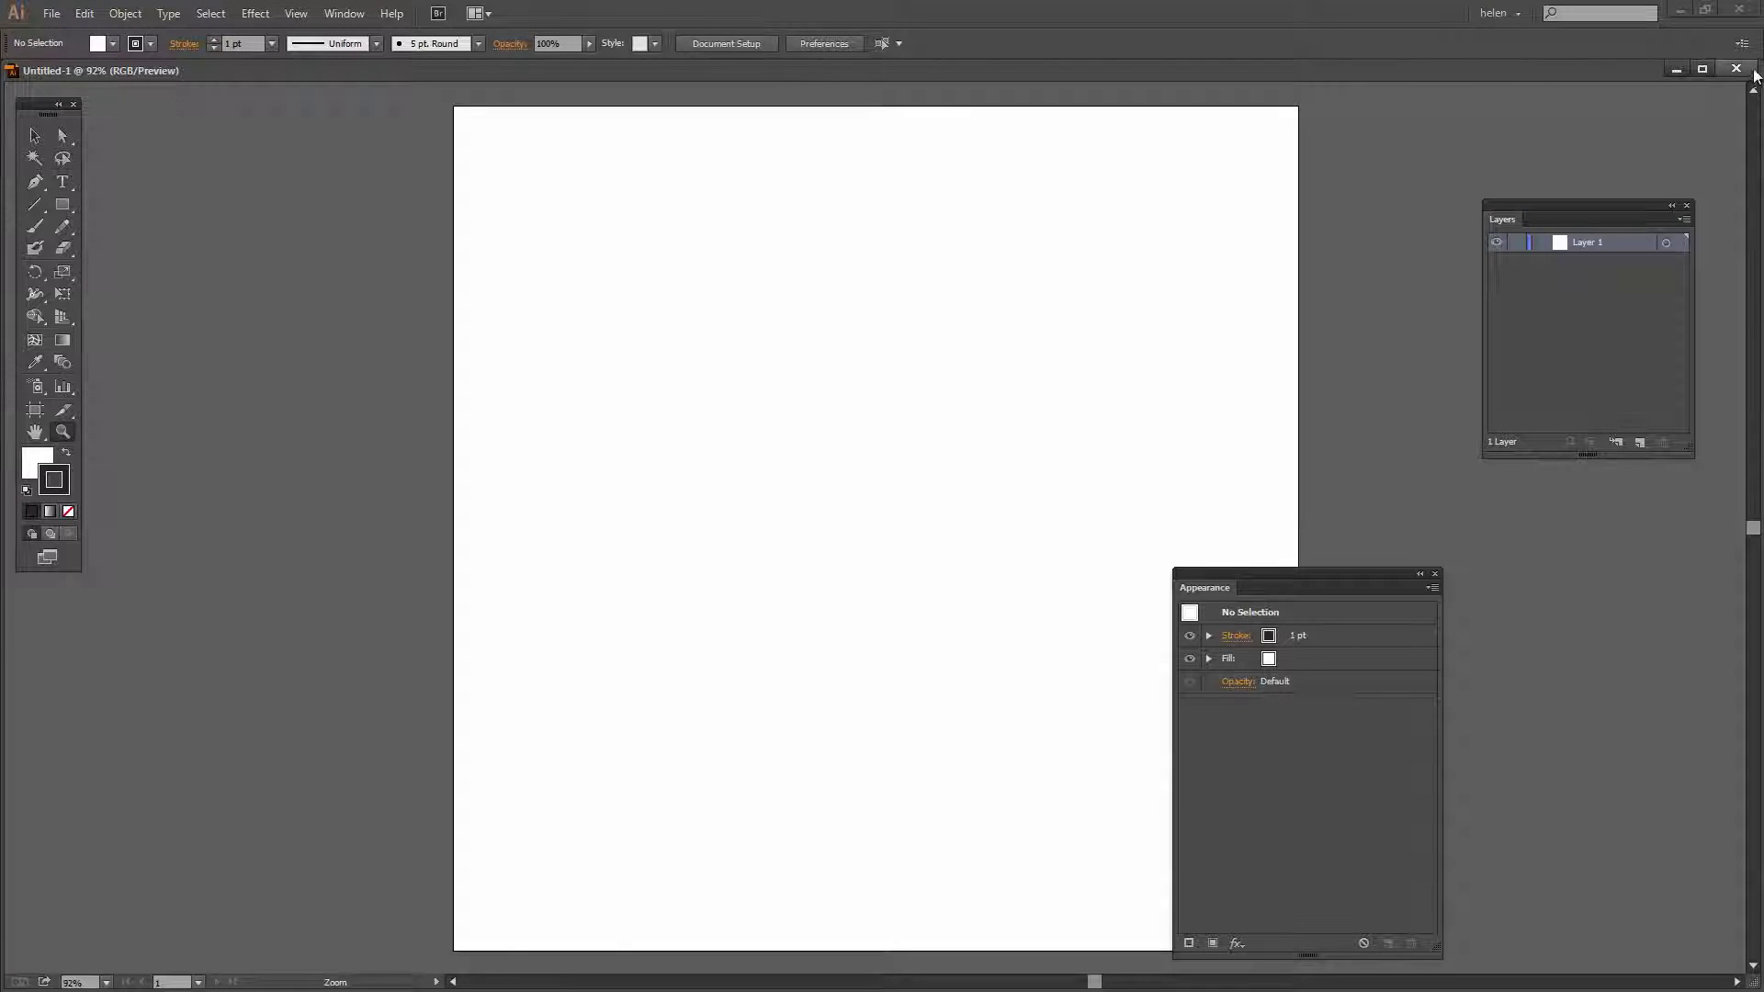
Step: Shrink the document window, move it clear of the tools, and fit the whole artboard inside it
left_click_drag(1755, 76, 909, 248)
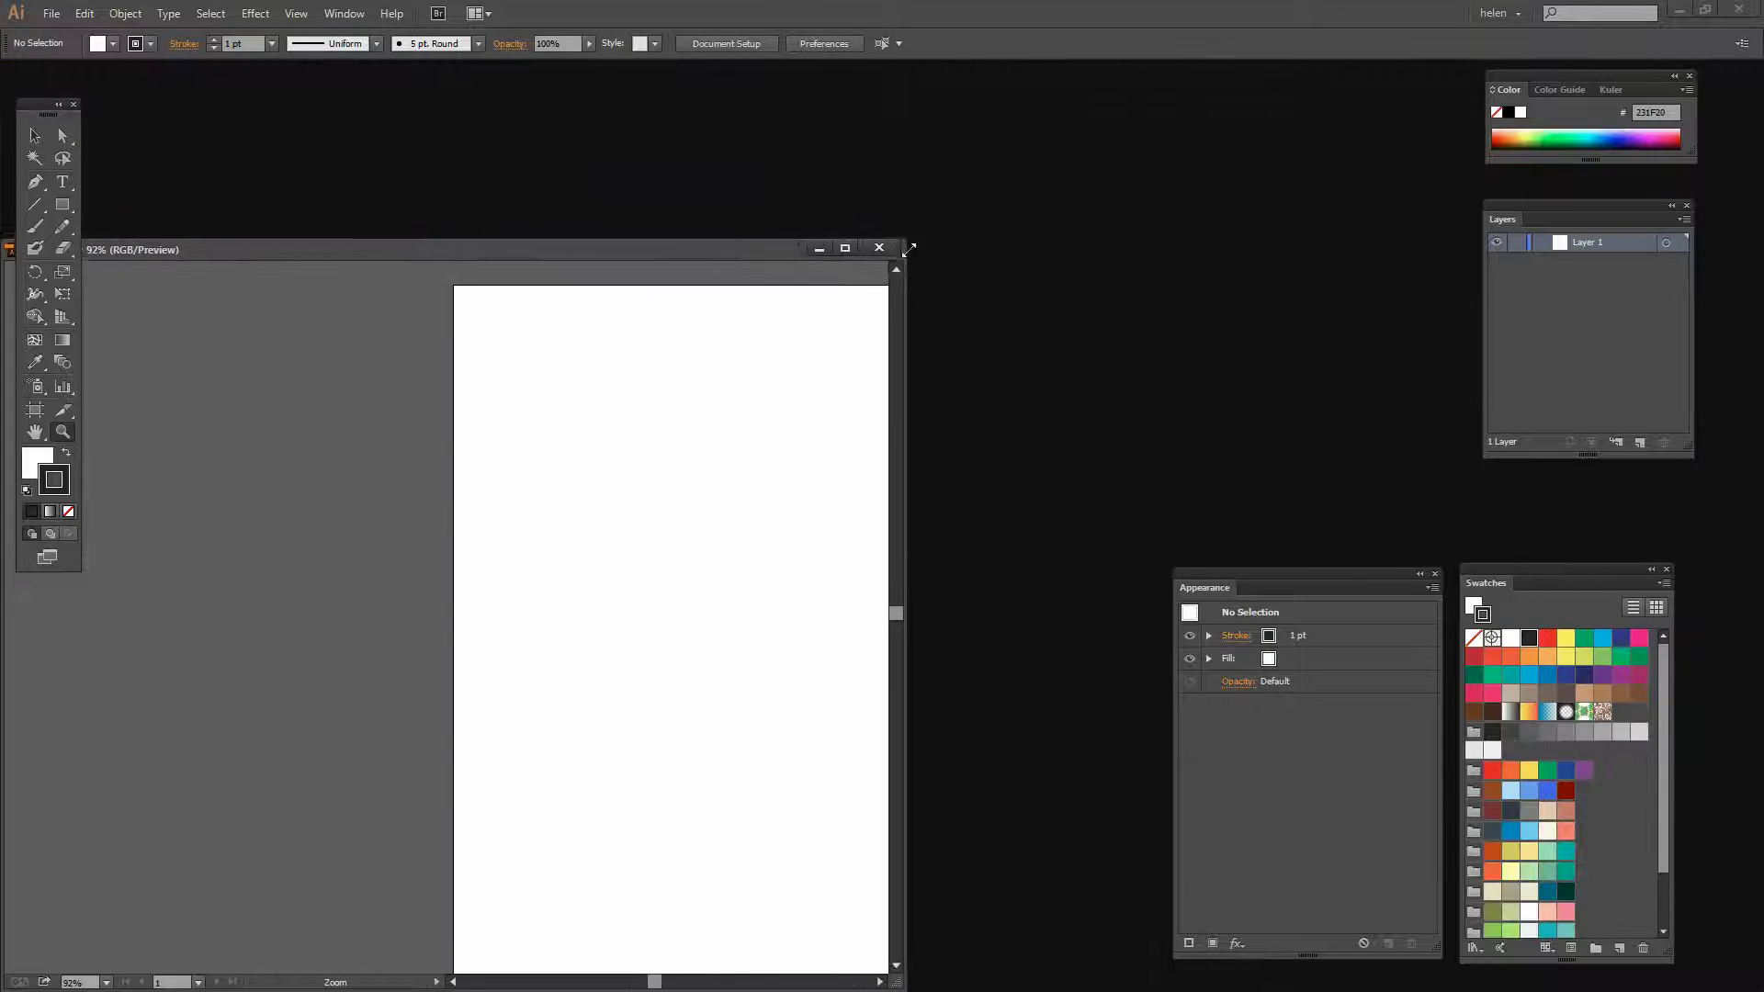
left_click_drag(744, 263, 862, 112)
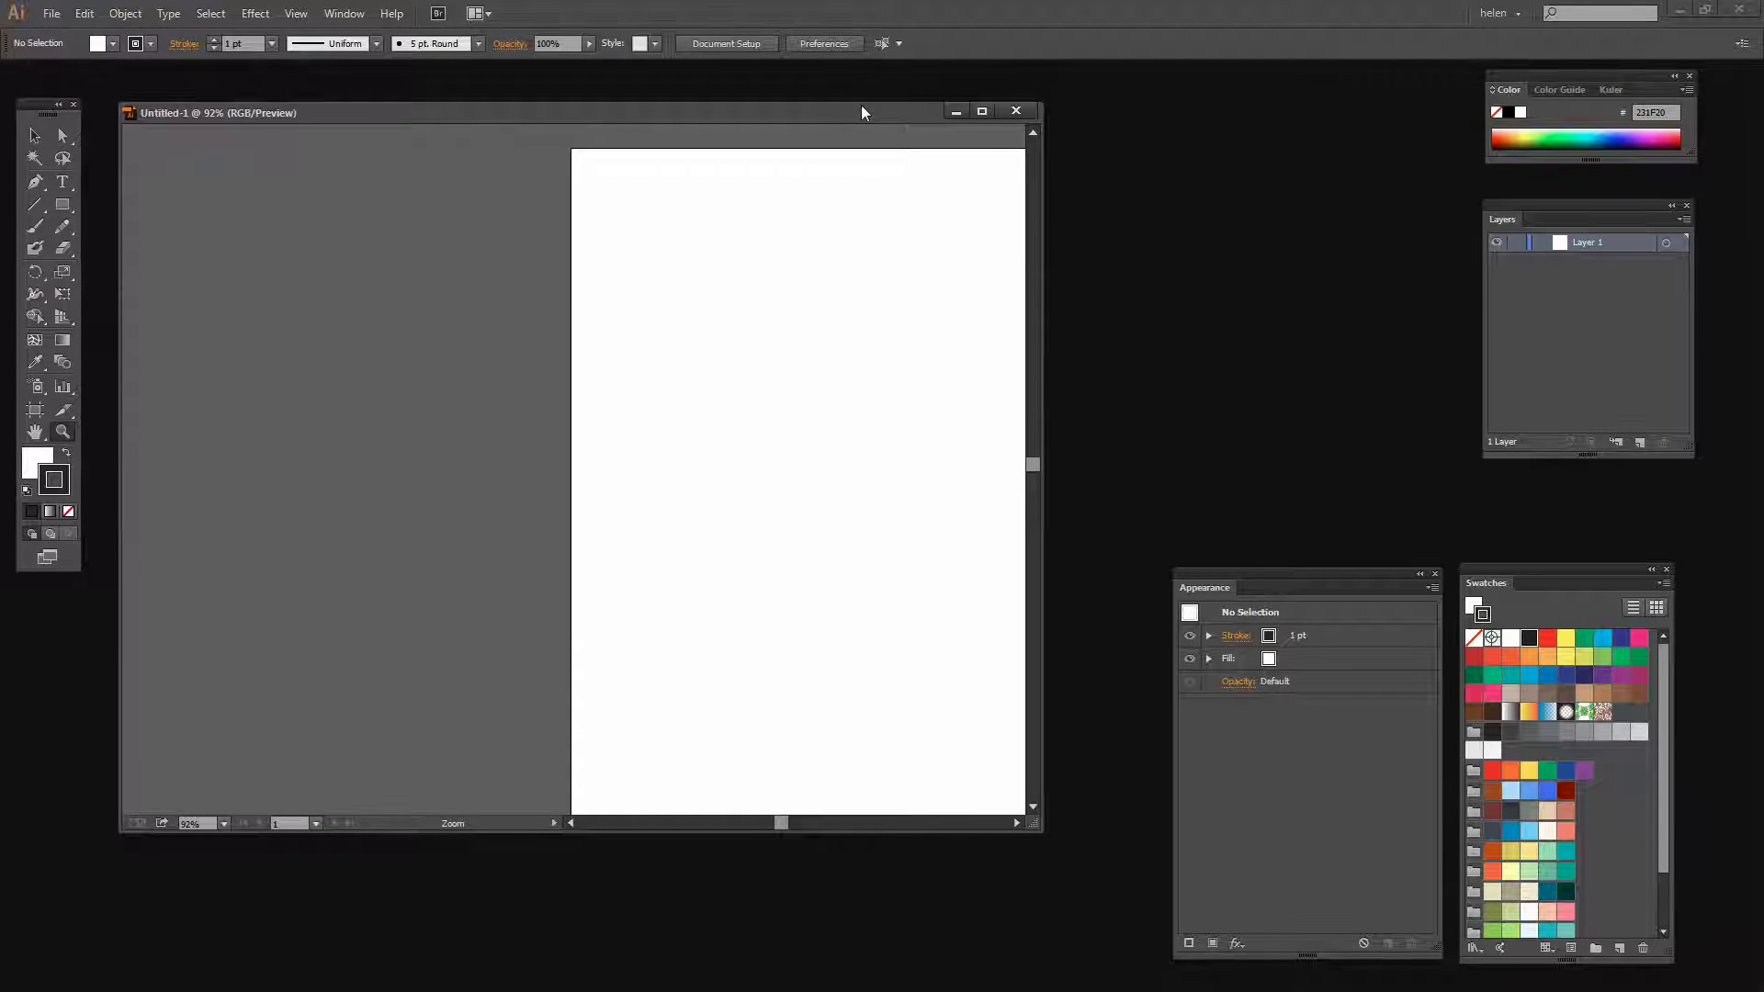
key("ctrl+0")
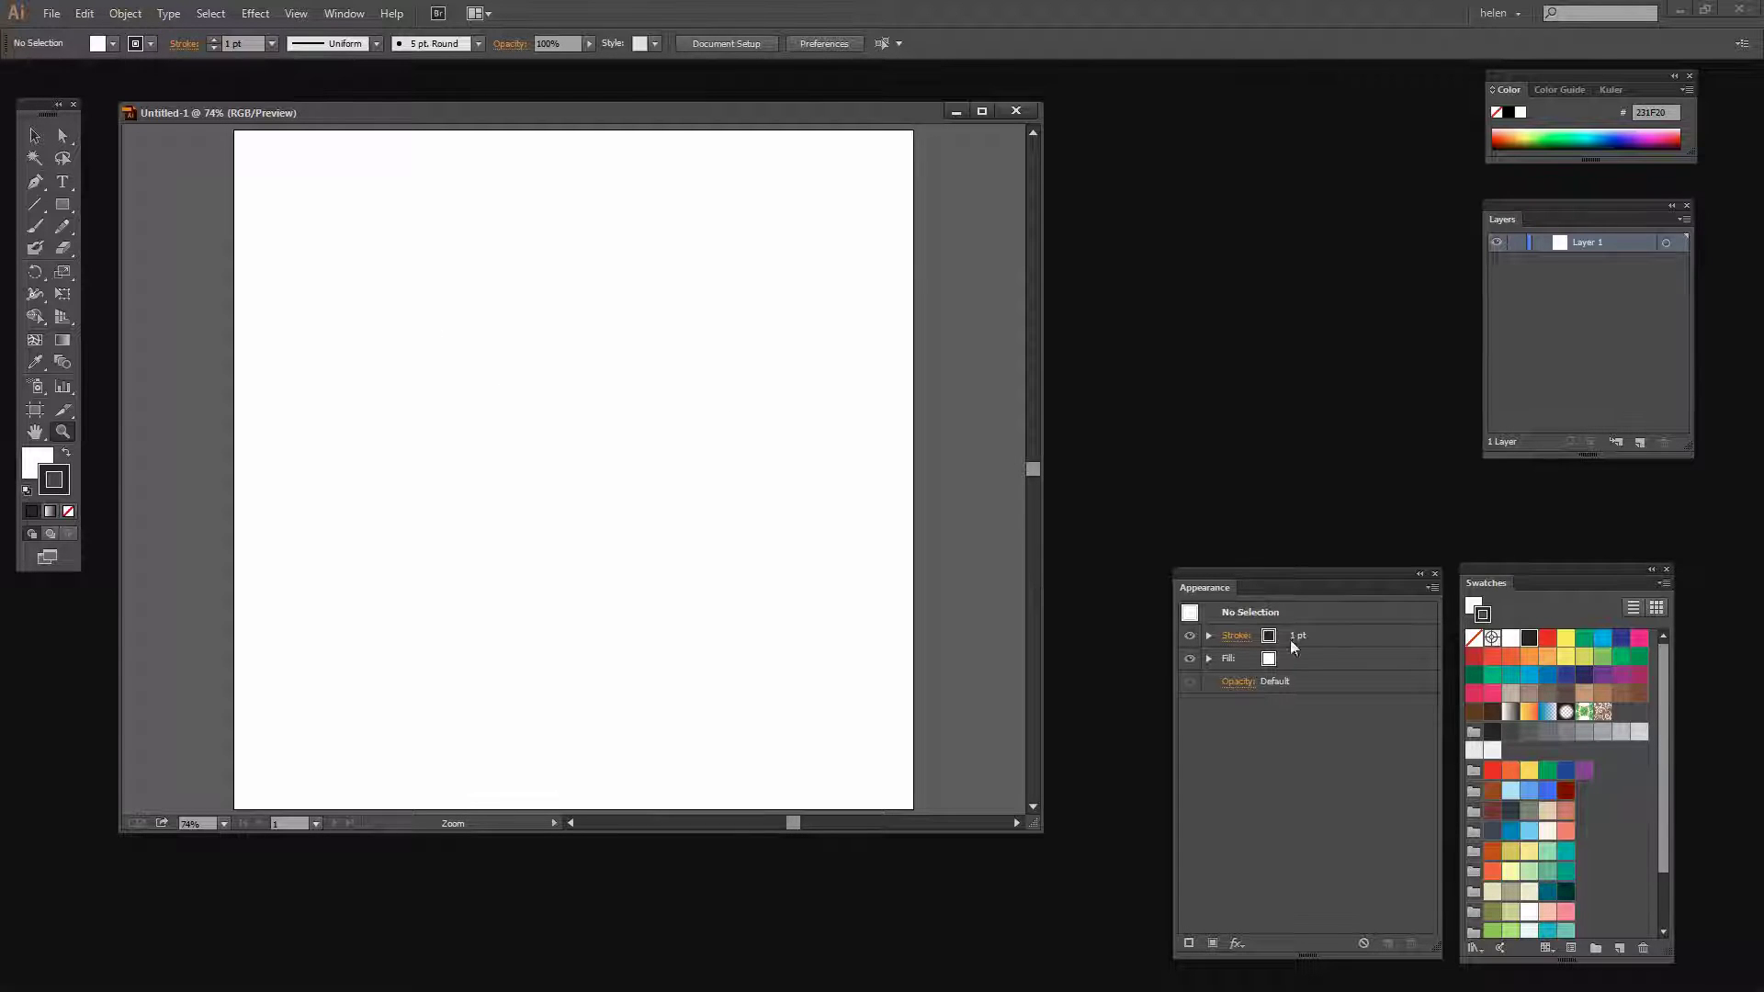
Step: Place the Swatches panel beside the document, move Appearance below Layers, and enlarge Swatches to show all color groups
left_click_drag(1458, 571, 1154, 147)
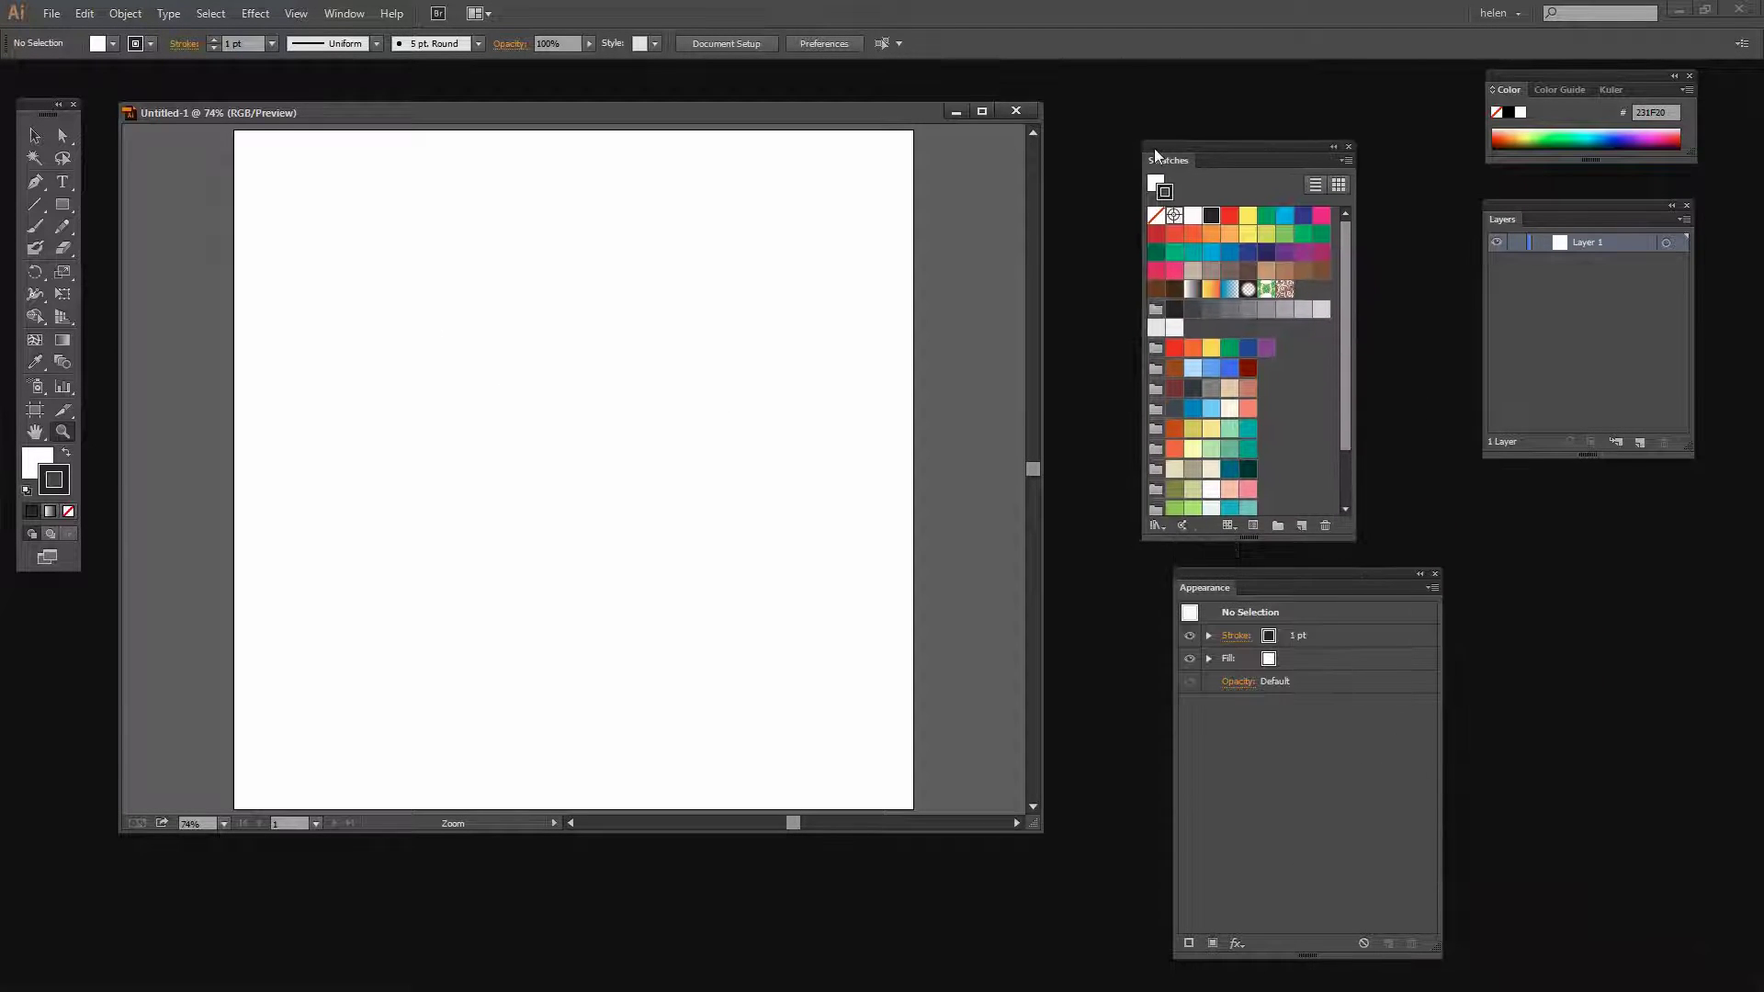
left_click_drag(1319, 588, 1521, 553)
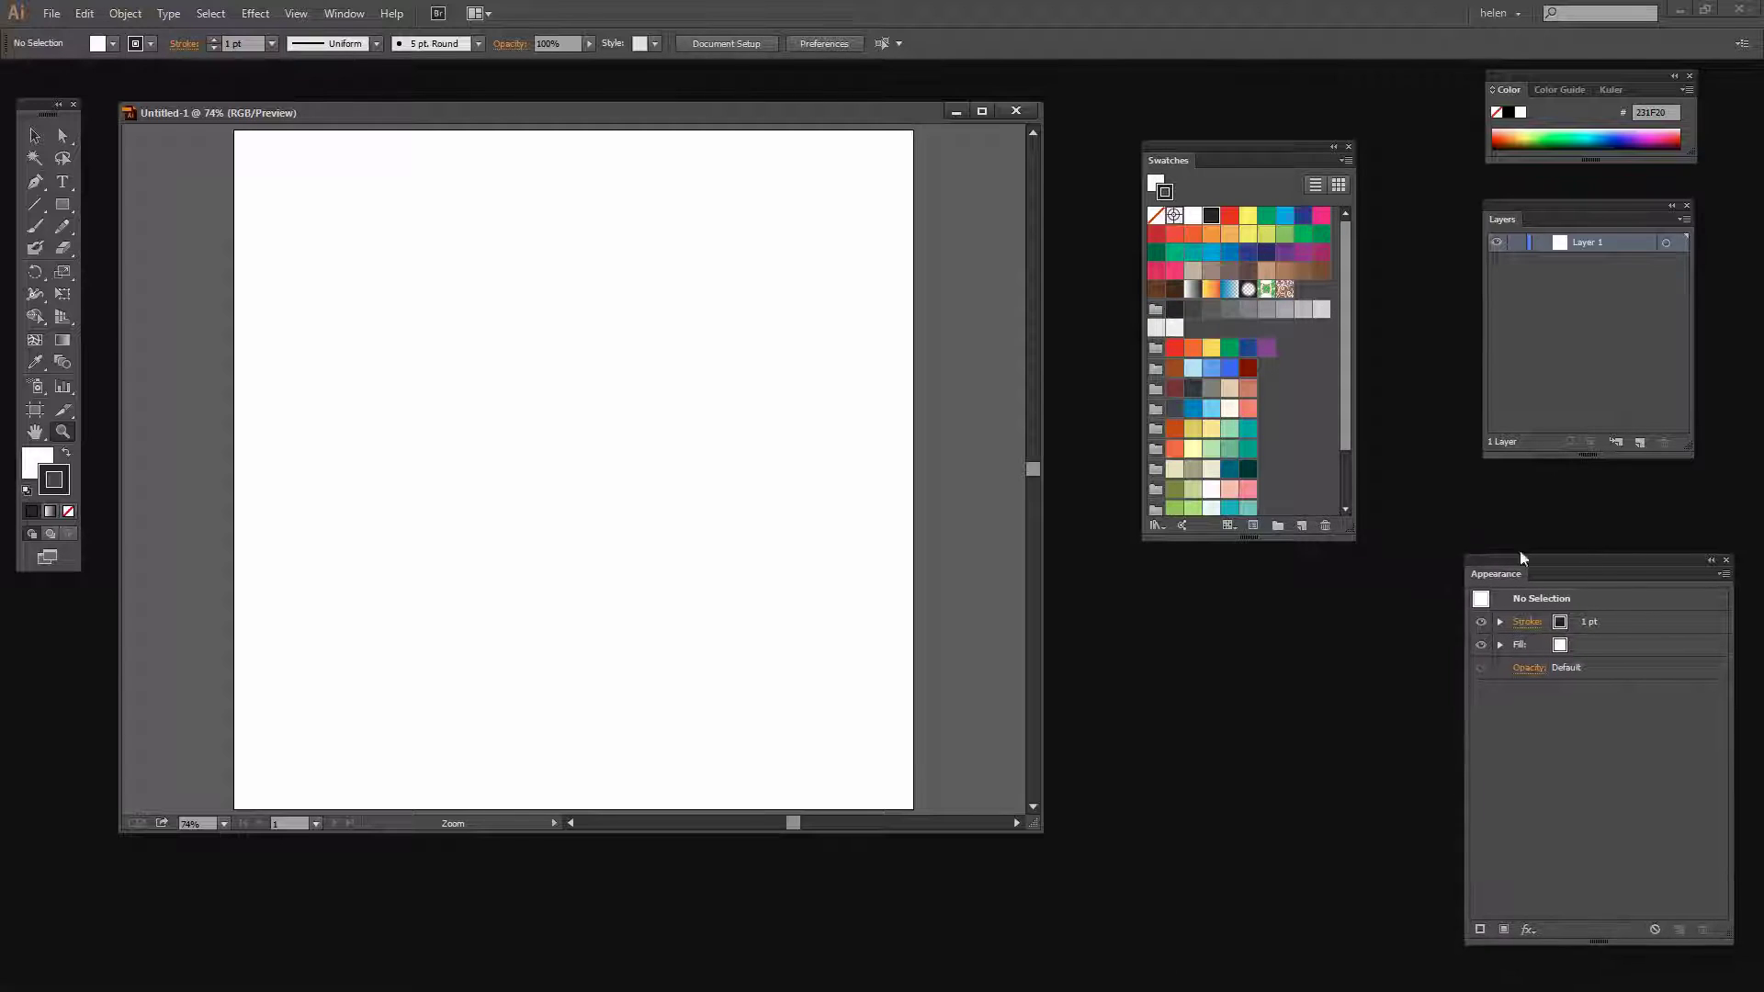
left_click_drag(1349, 537, 1366, 732)
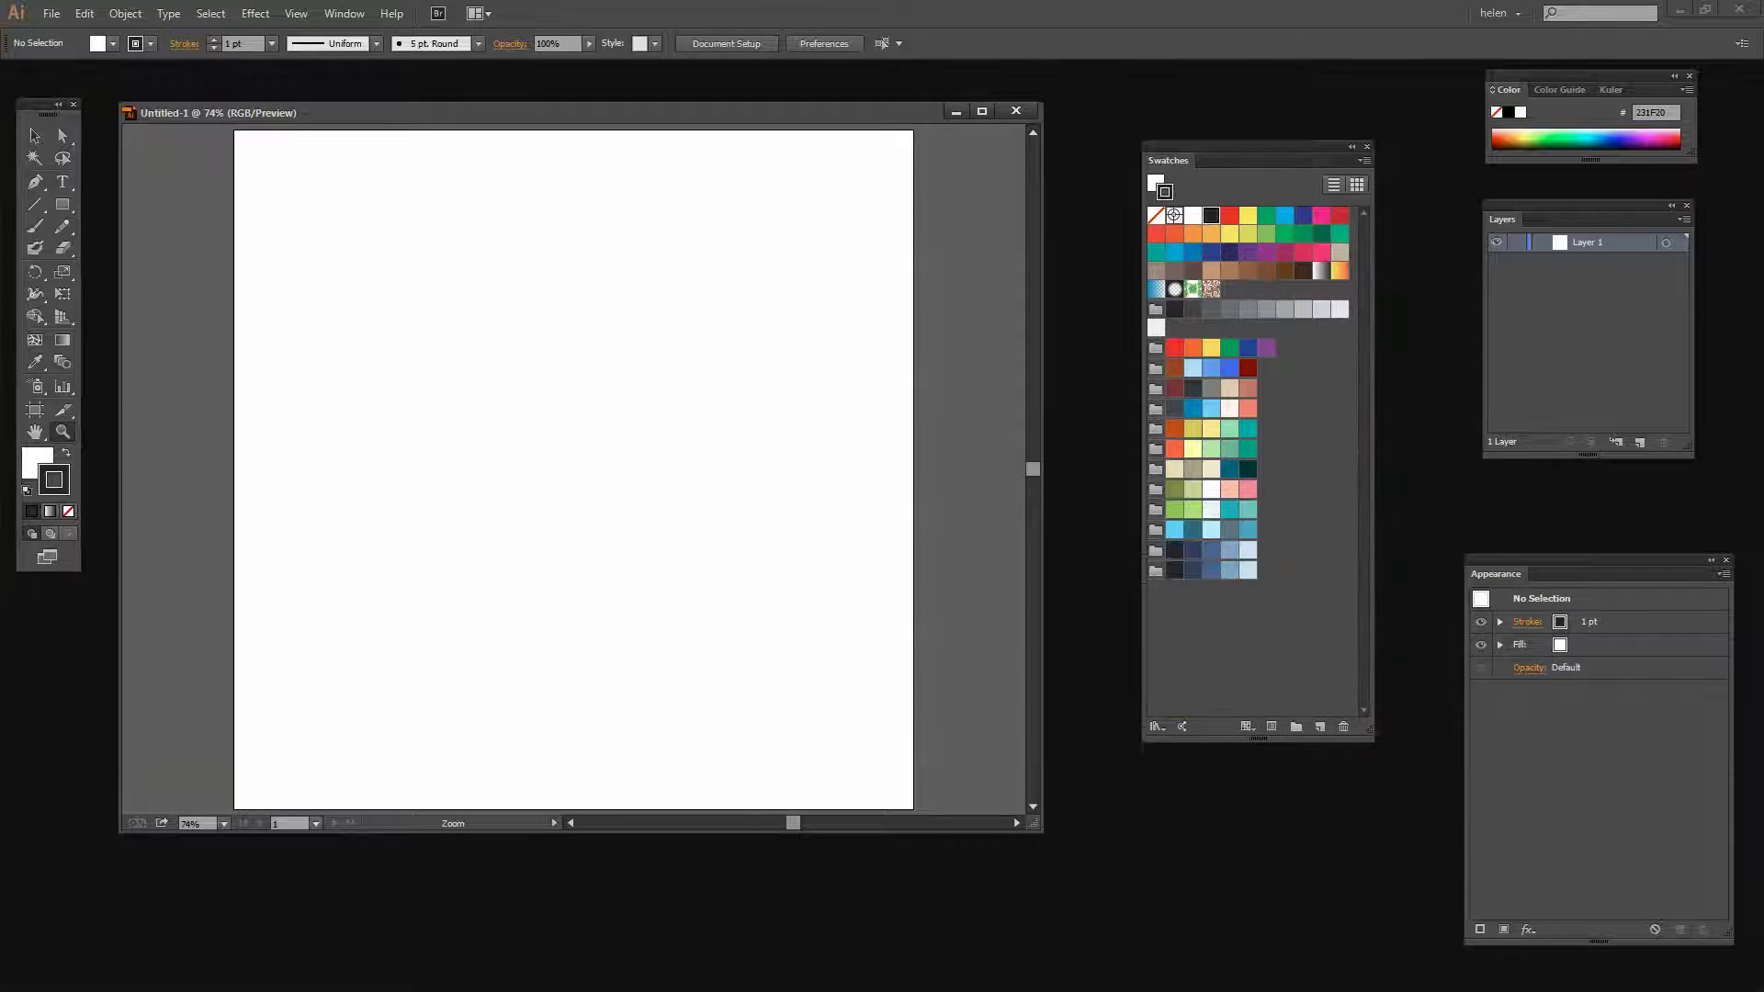
Step: Create a circle 200 pt wide and 200 pt high on the artboard with the Ellipse tool
left_click_drag(62, 204, 141, 246)
left_click(381, 387)
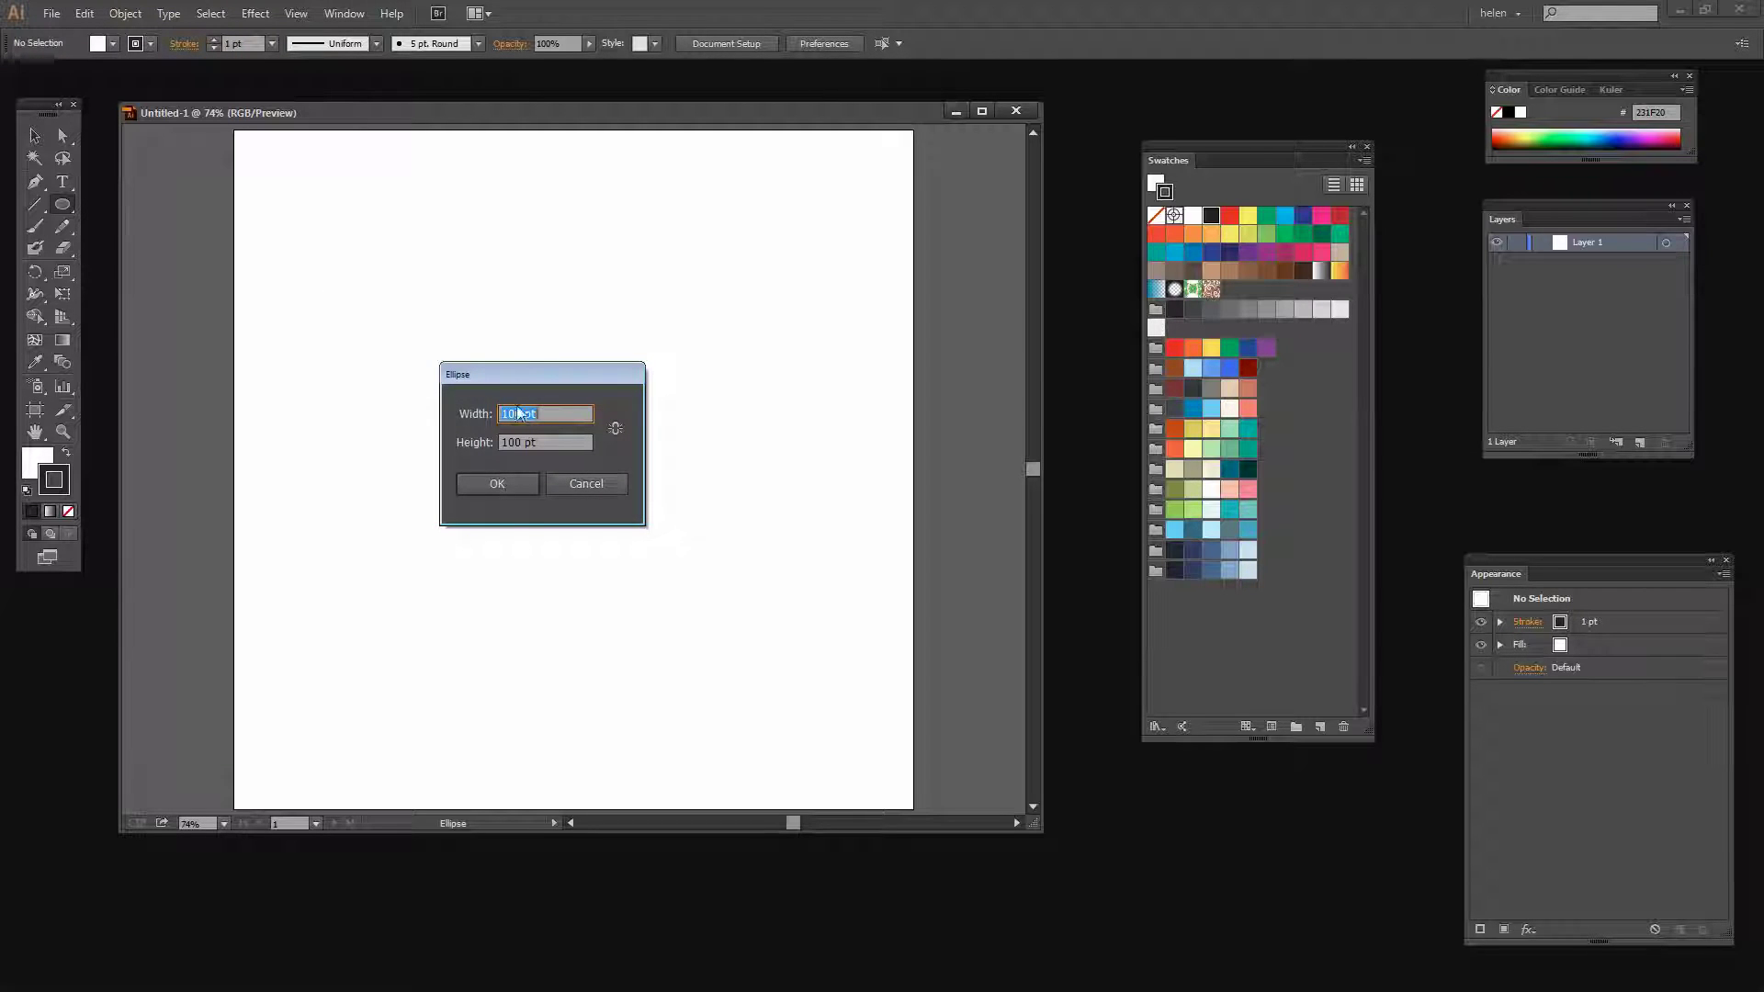
type("200")
key("Tab")
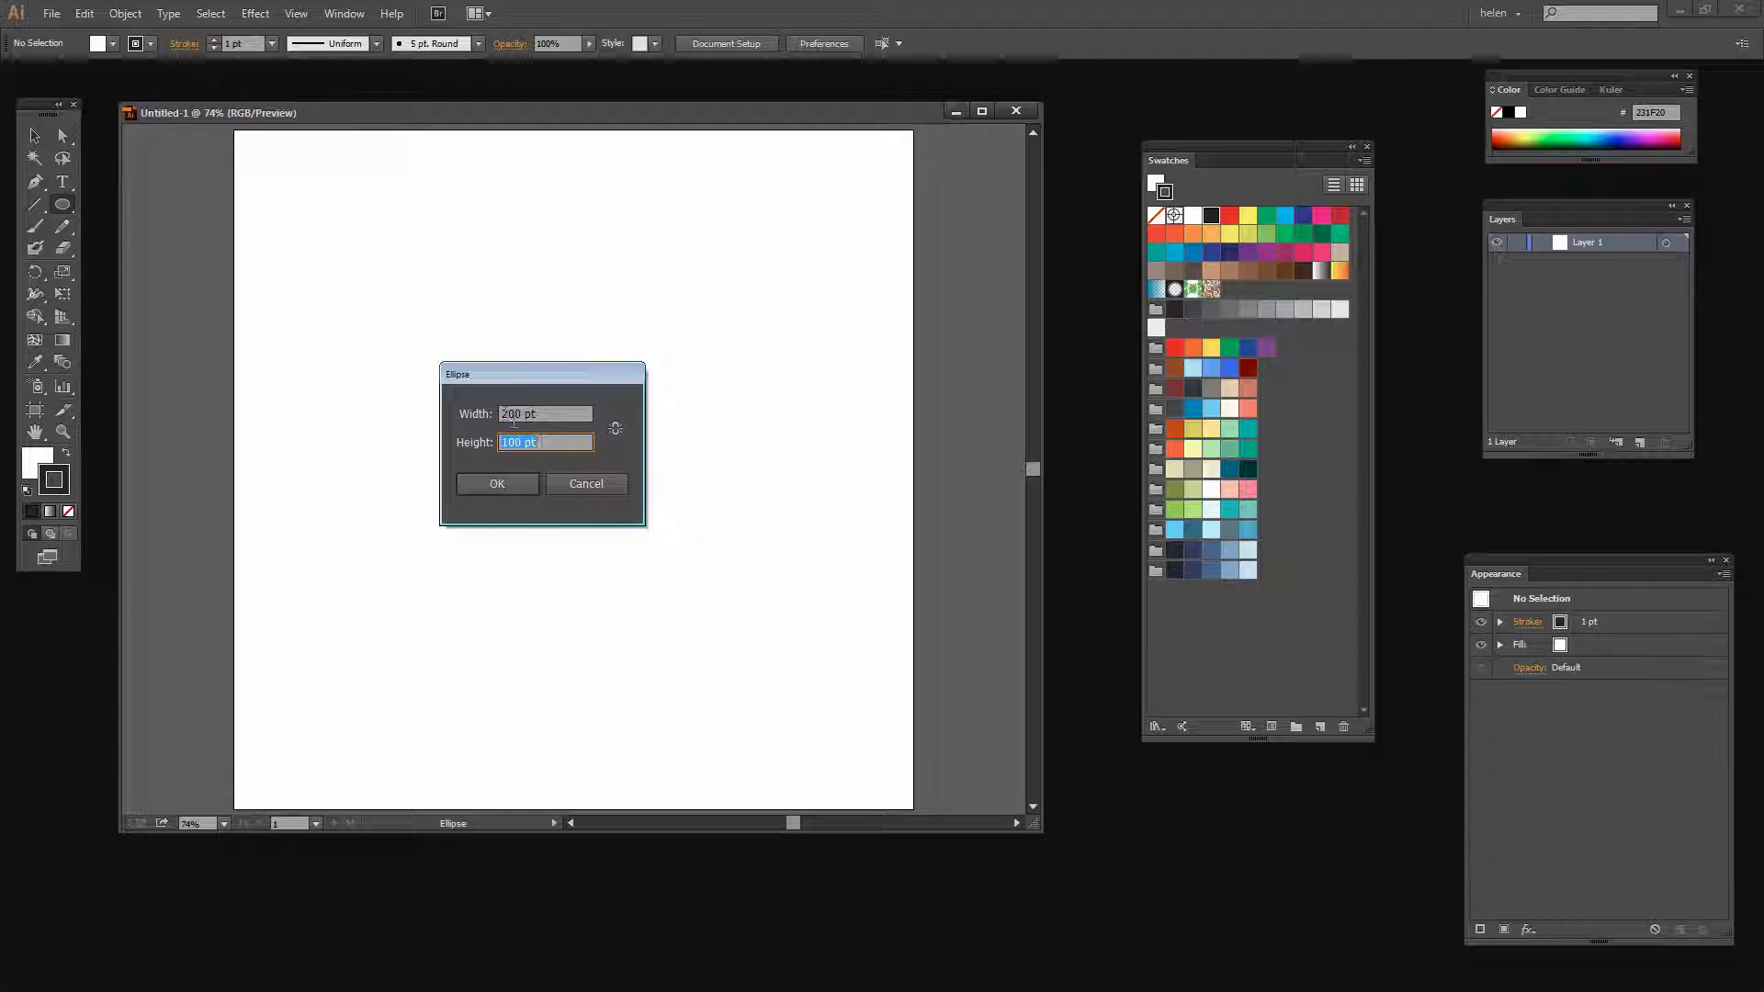
type("200")
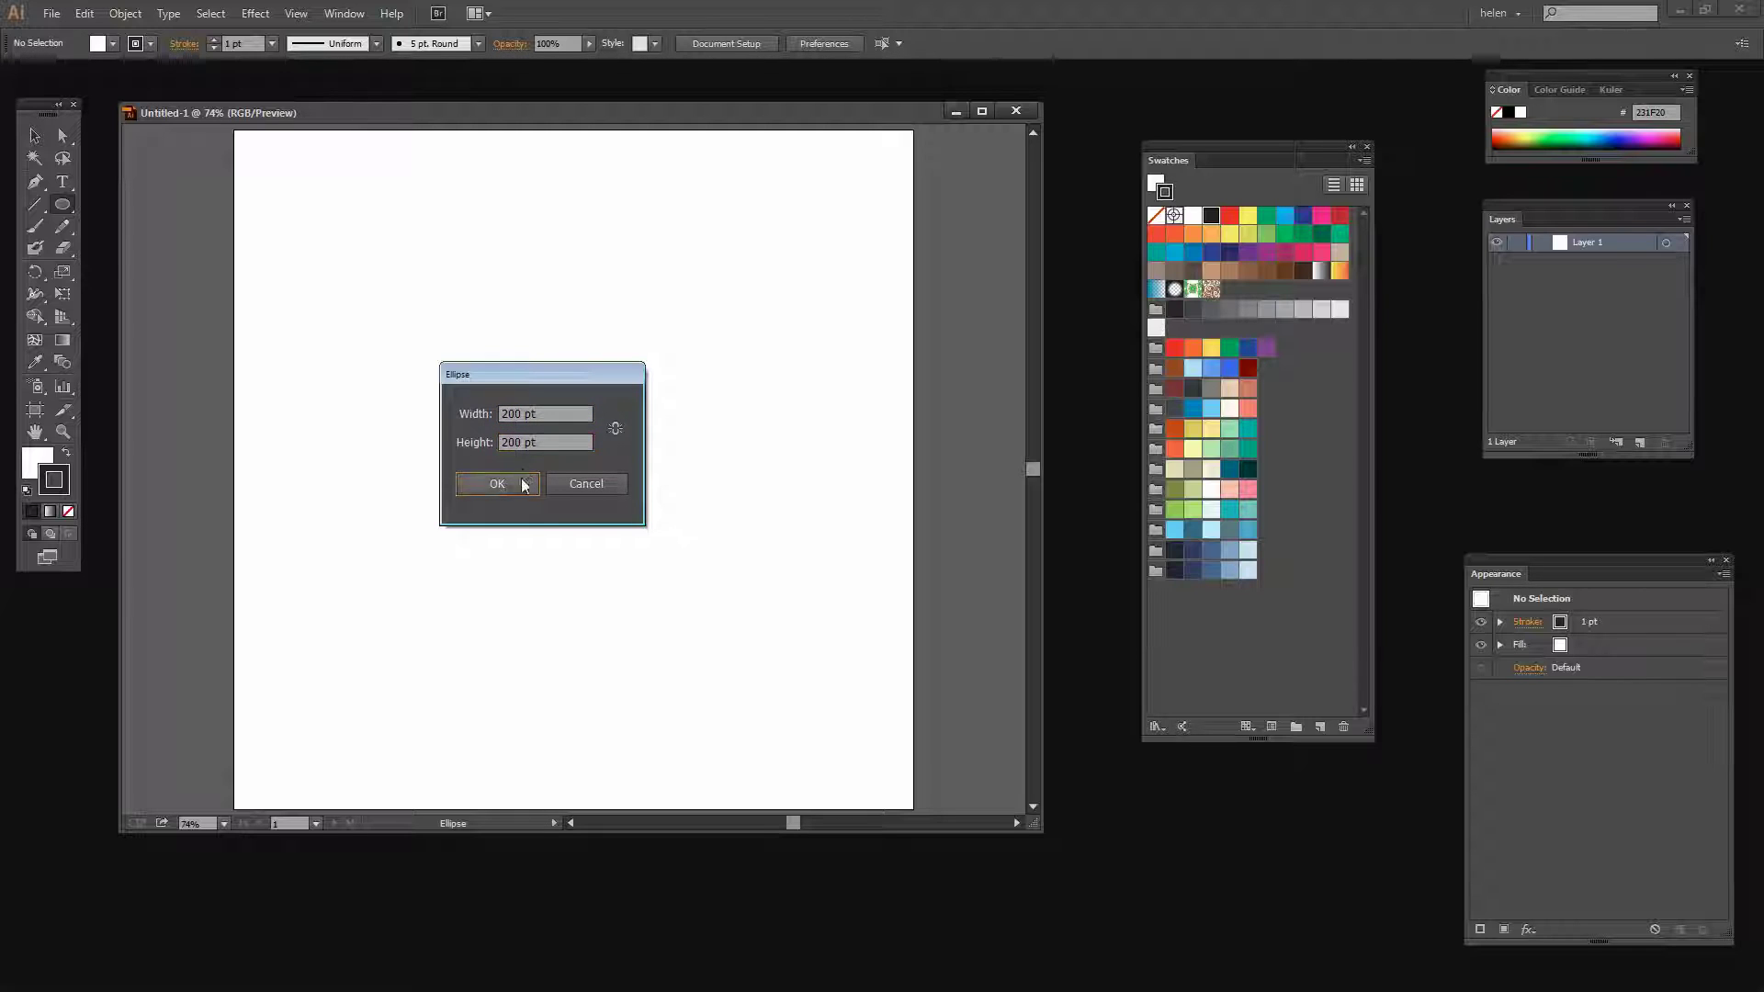
left_click(499, 485)
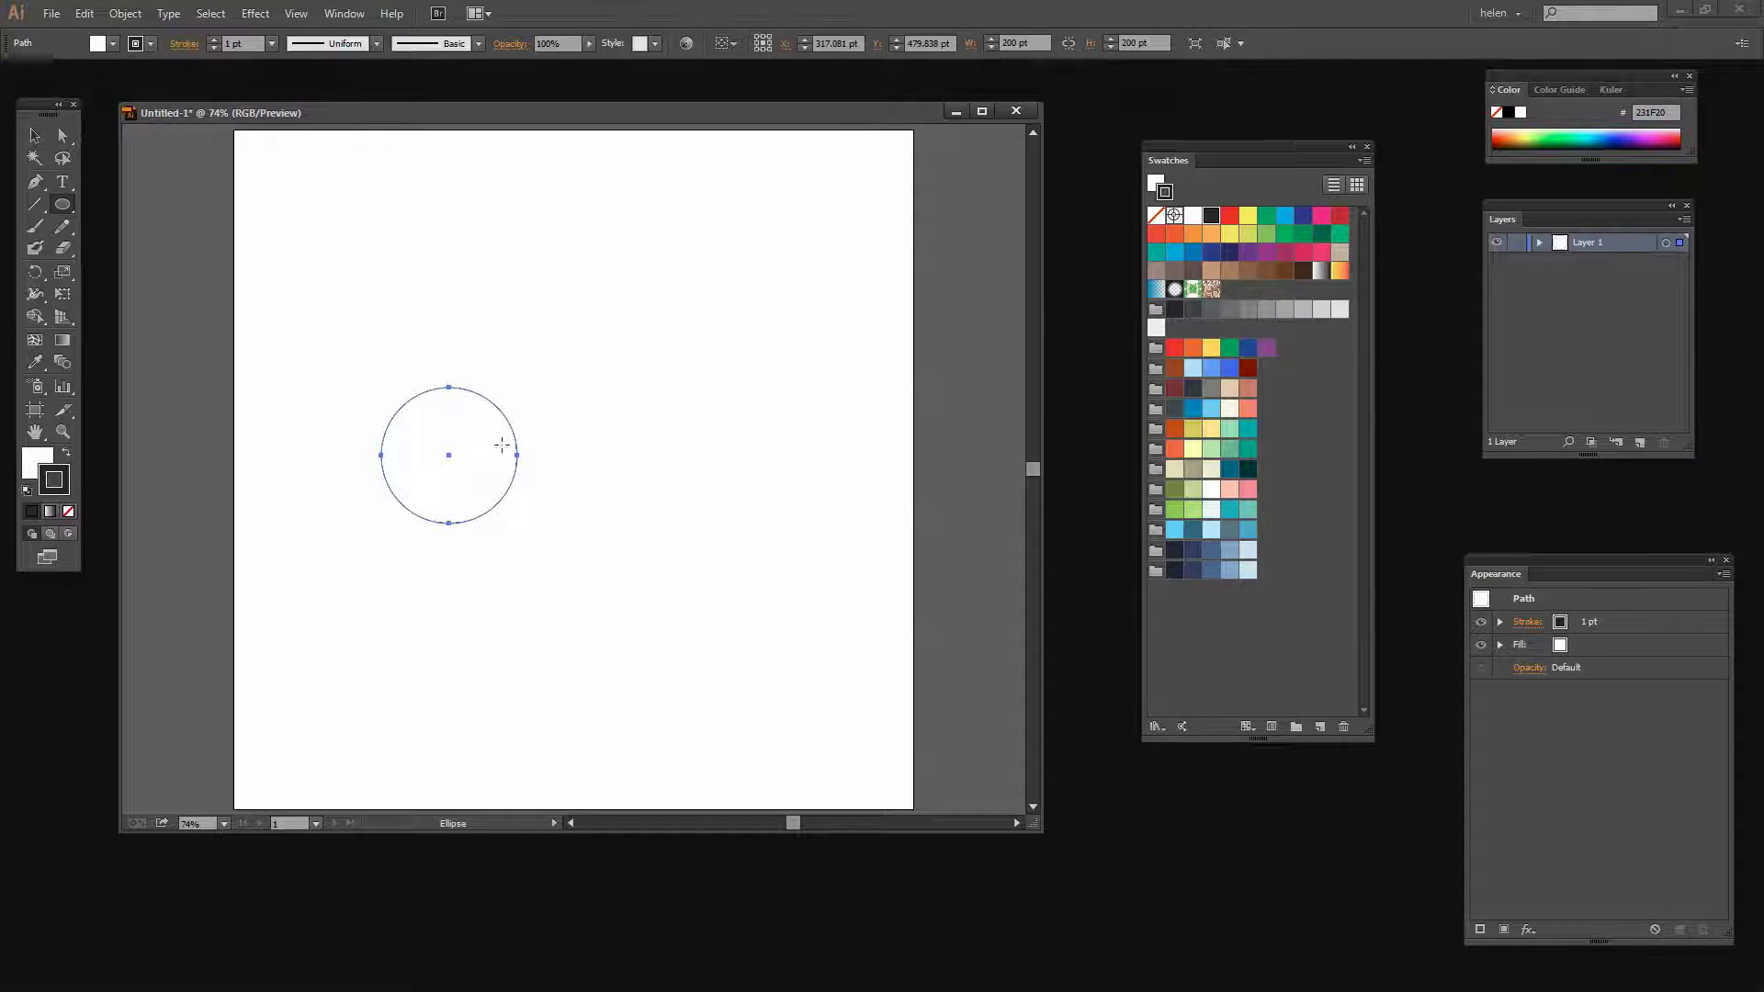
Step: Give the circle a pale green fill with no stroke and move it to about X 279 pt, Y 473 pt
left_click(1192, 491)
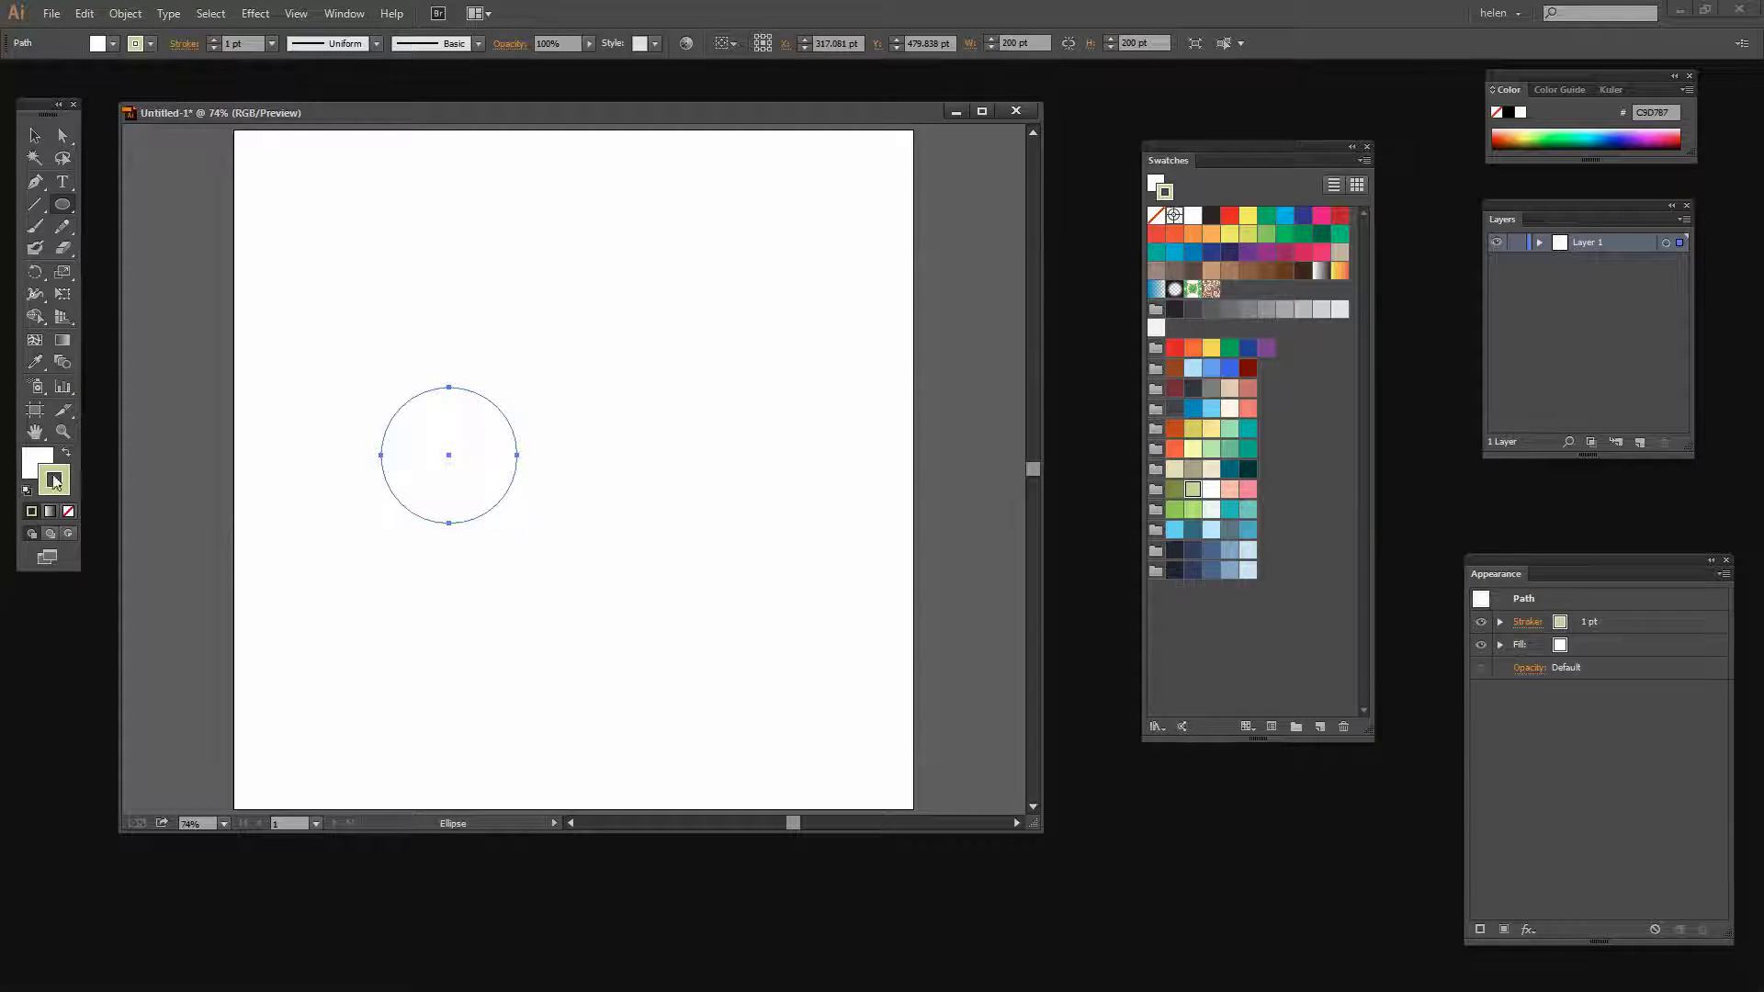
left_click(66, 454)
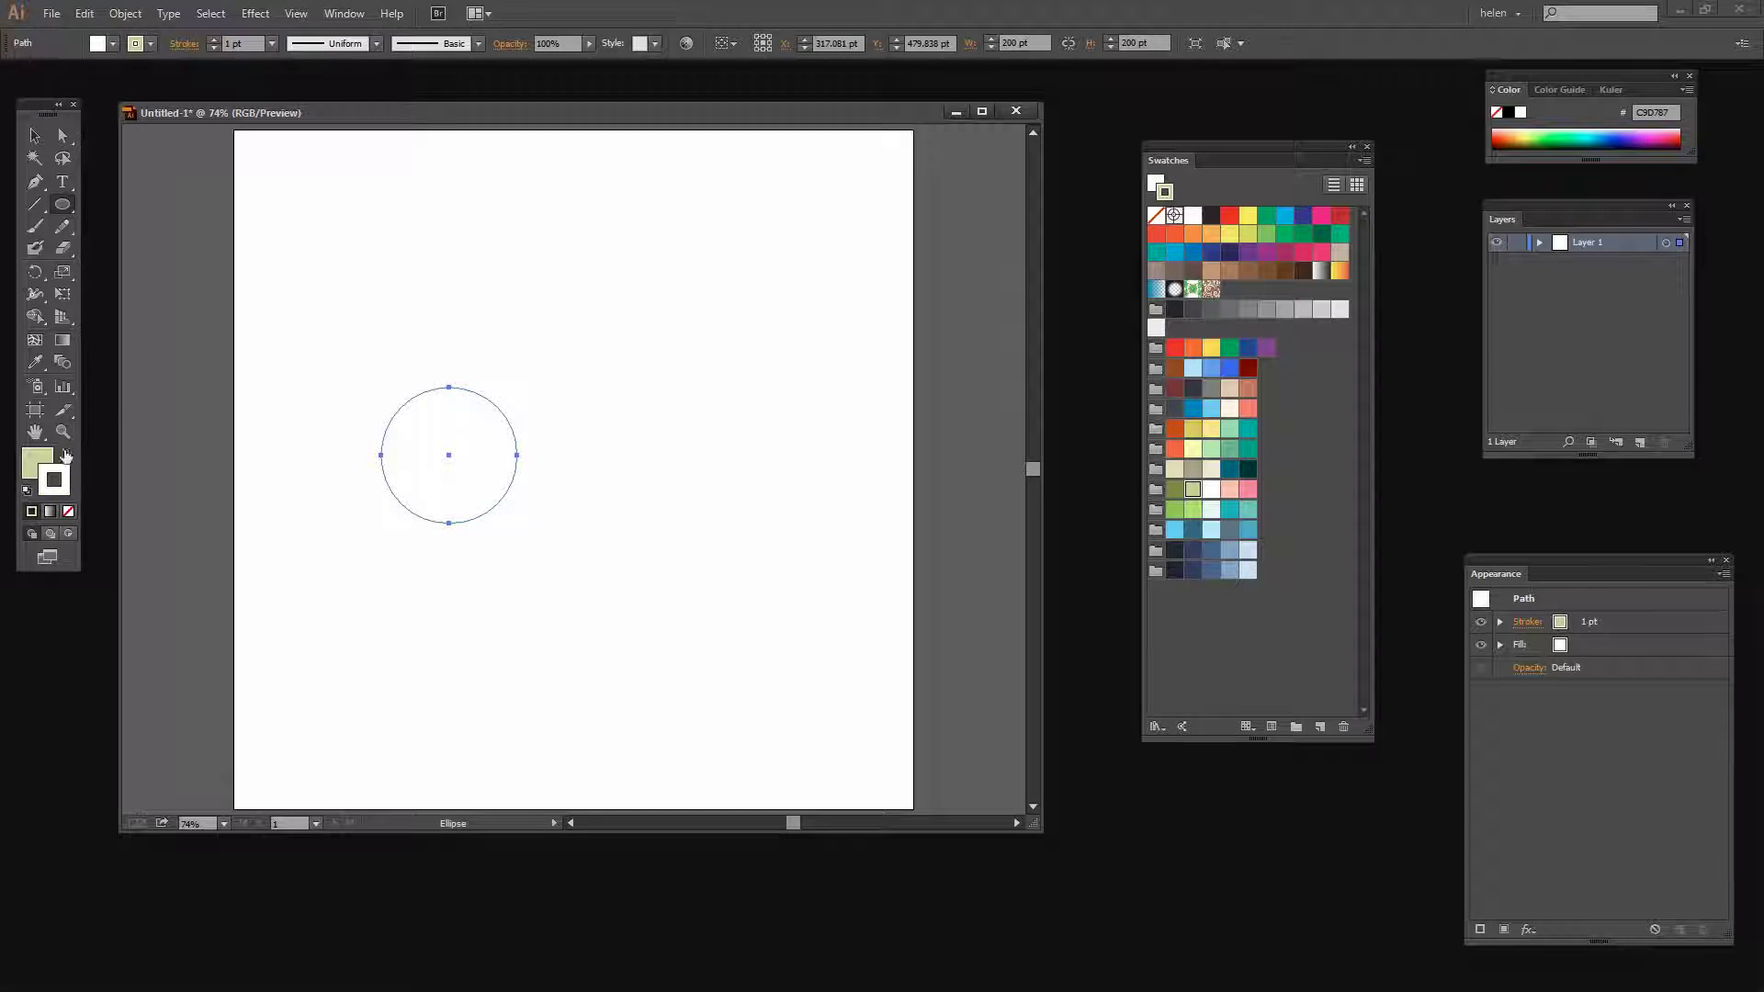
left_click(69, 511)
key("v")
mouse_move(428, 511)
left_mouse_down()
mouse_move(395, 506)
mouse_move(429, 484)
left_mouse_up()
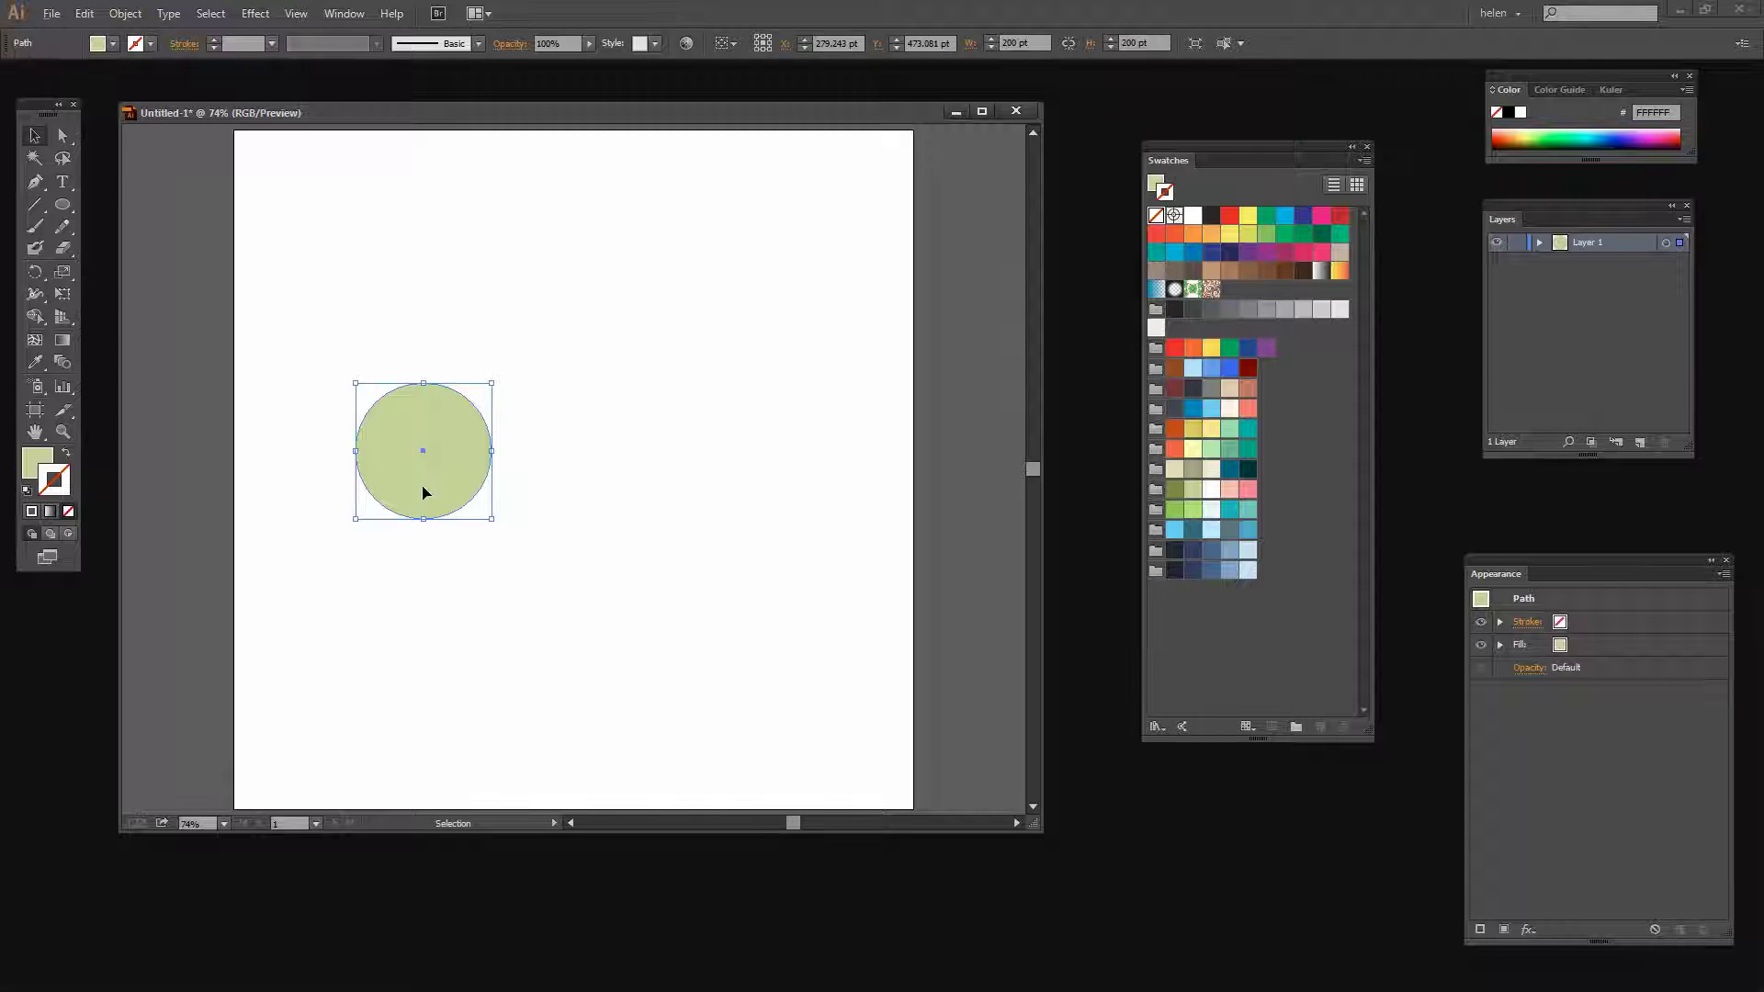
Step: Duplicate the circle horizontally to its right, making the pair about 499 pt wide, and select both circles
left_click_drag(423, 490, 640, 496)
left_click(714, 594)
left_click(696, 693)
left_click_drag(734, 663, 291, 273)
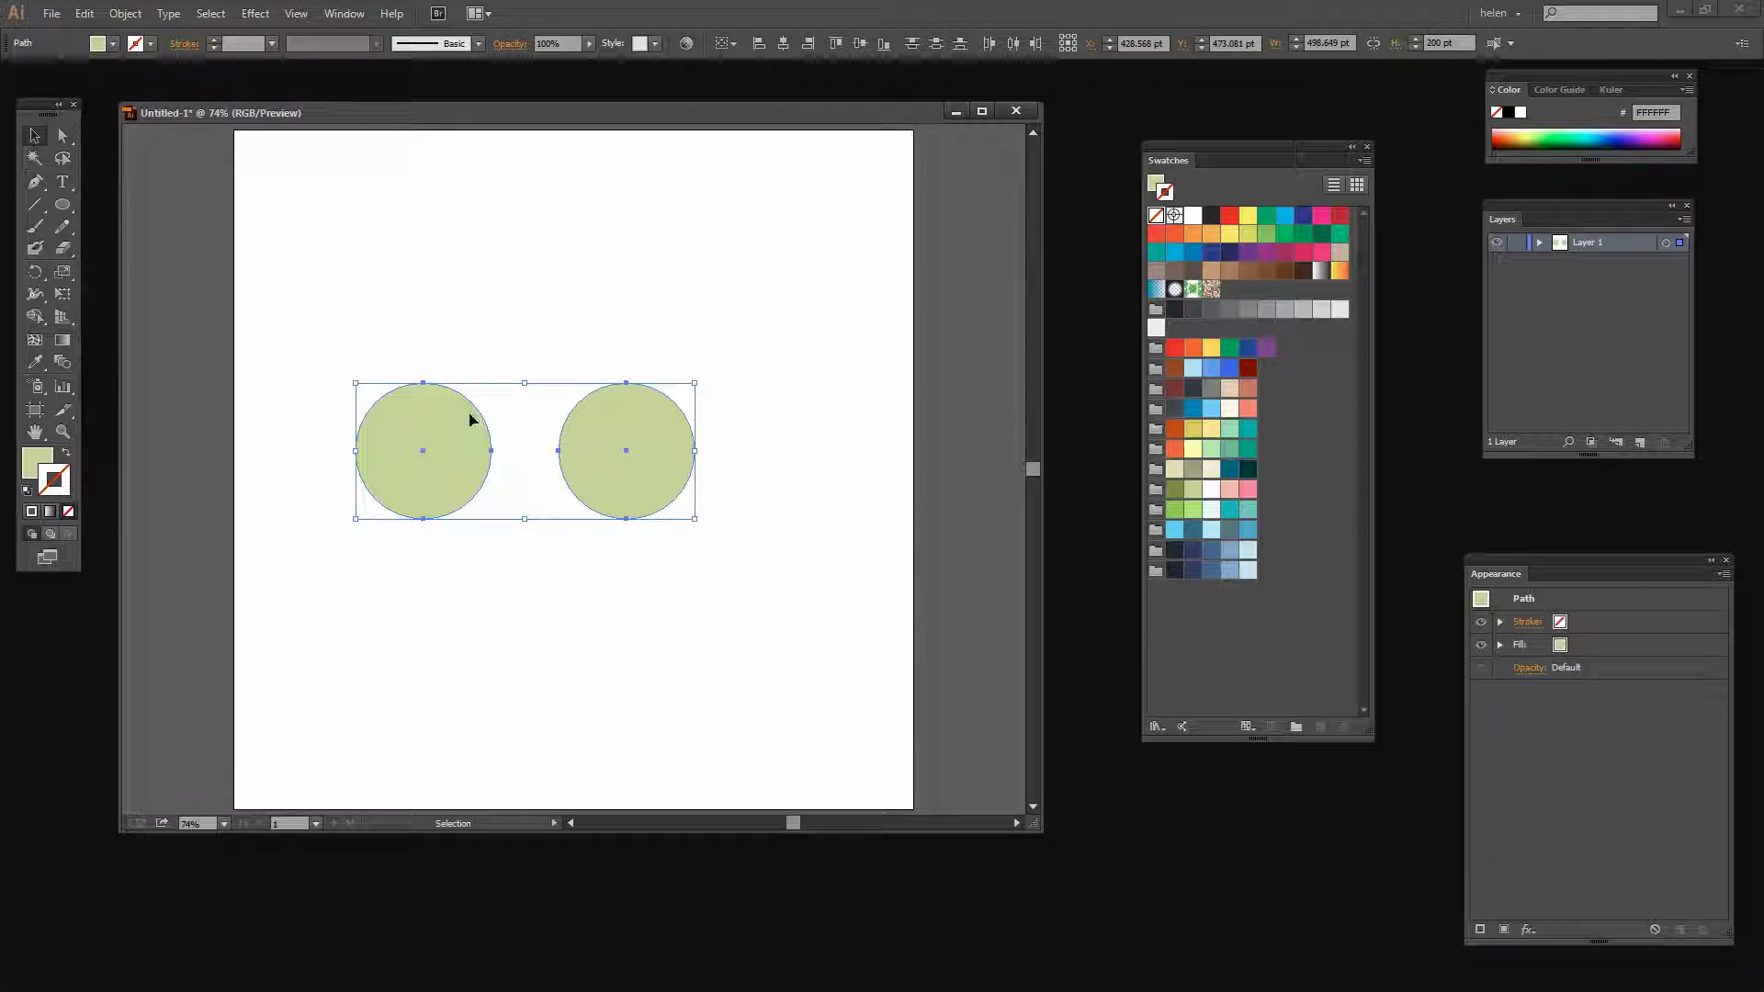
Step: Choose to run another script file and browse to the Adobe folder inside Program Files on the C: drive
left_click(51, 15)
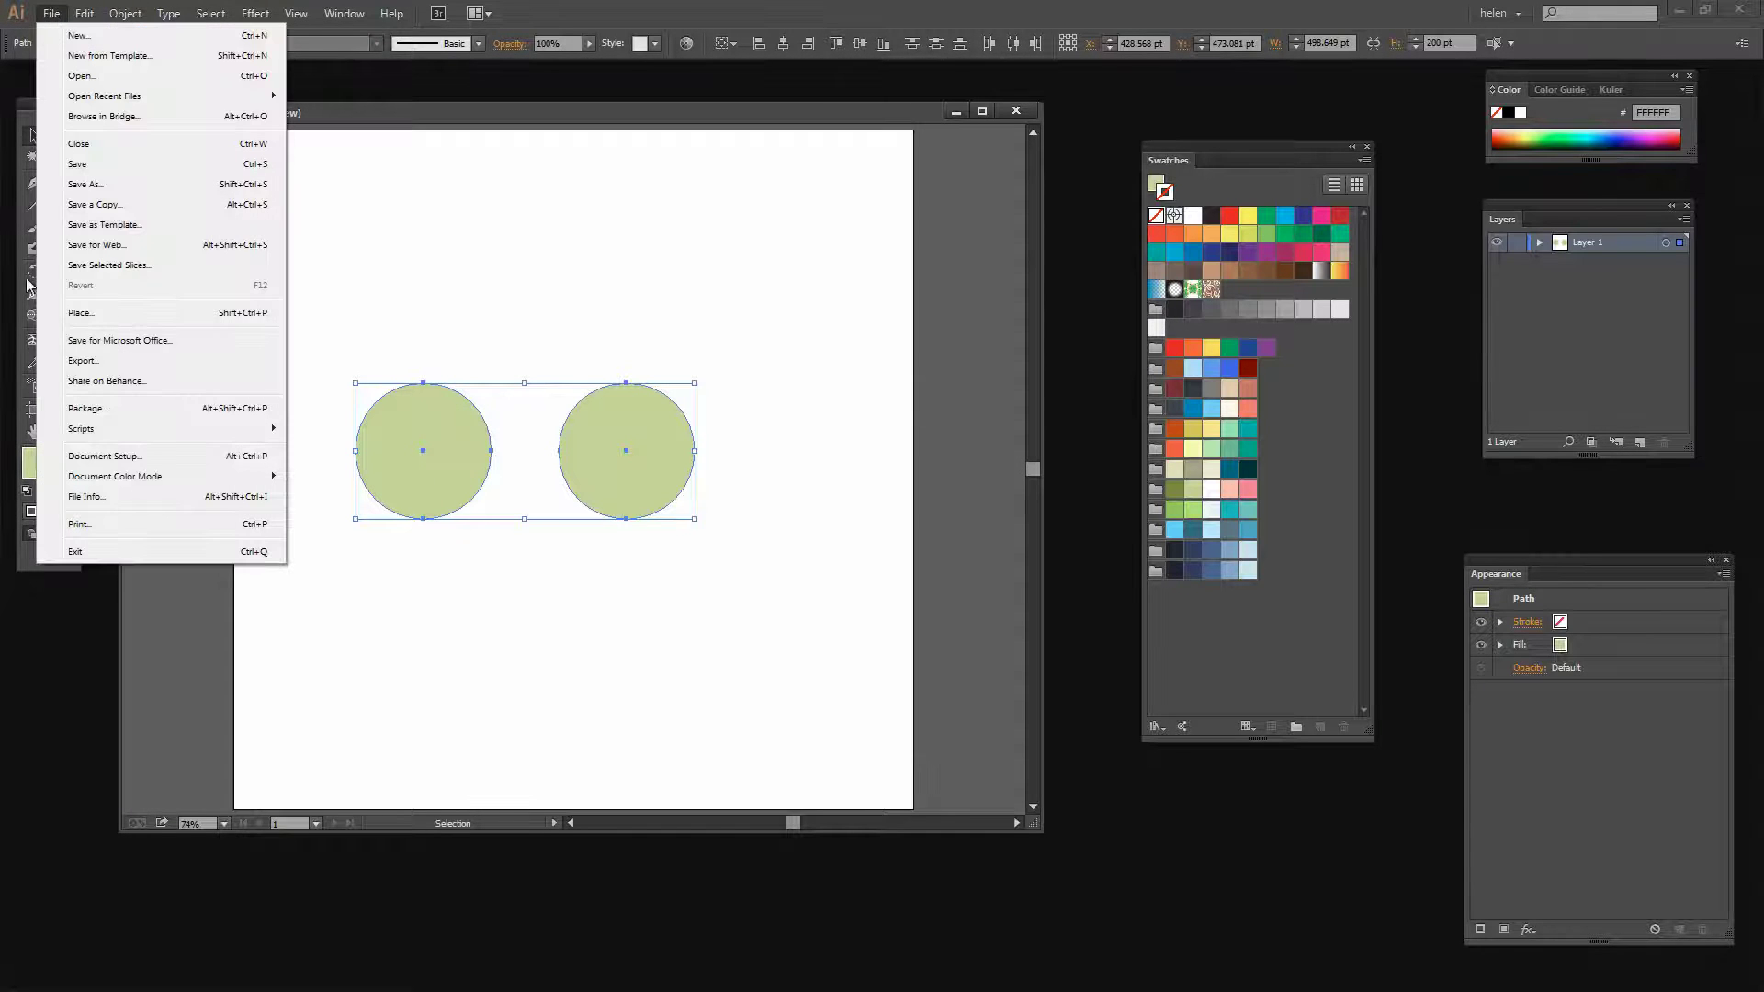
mouse_move(84, 437)
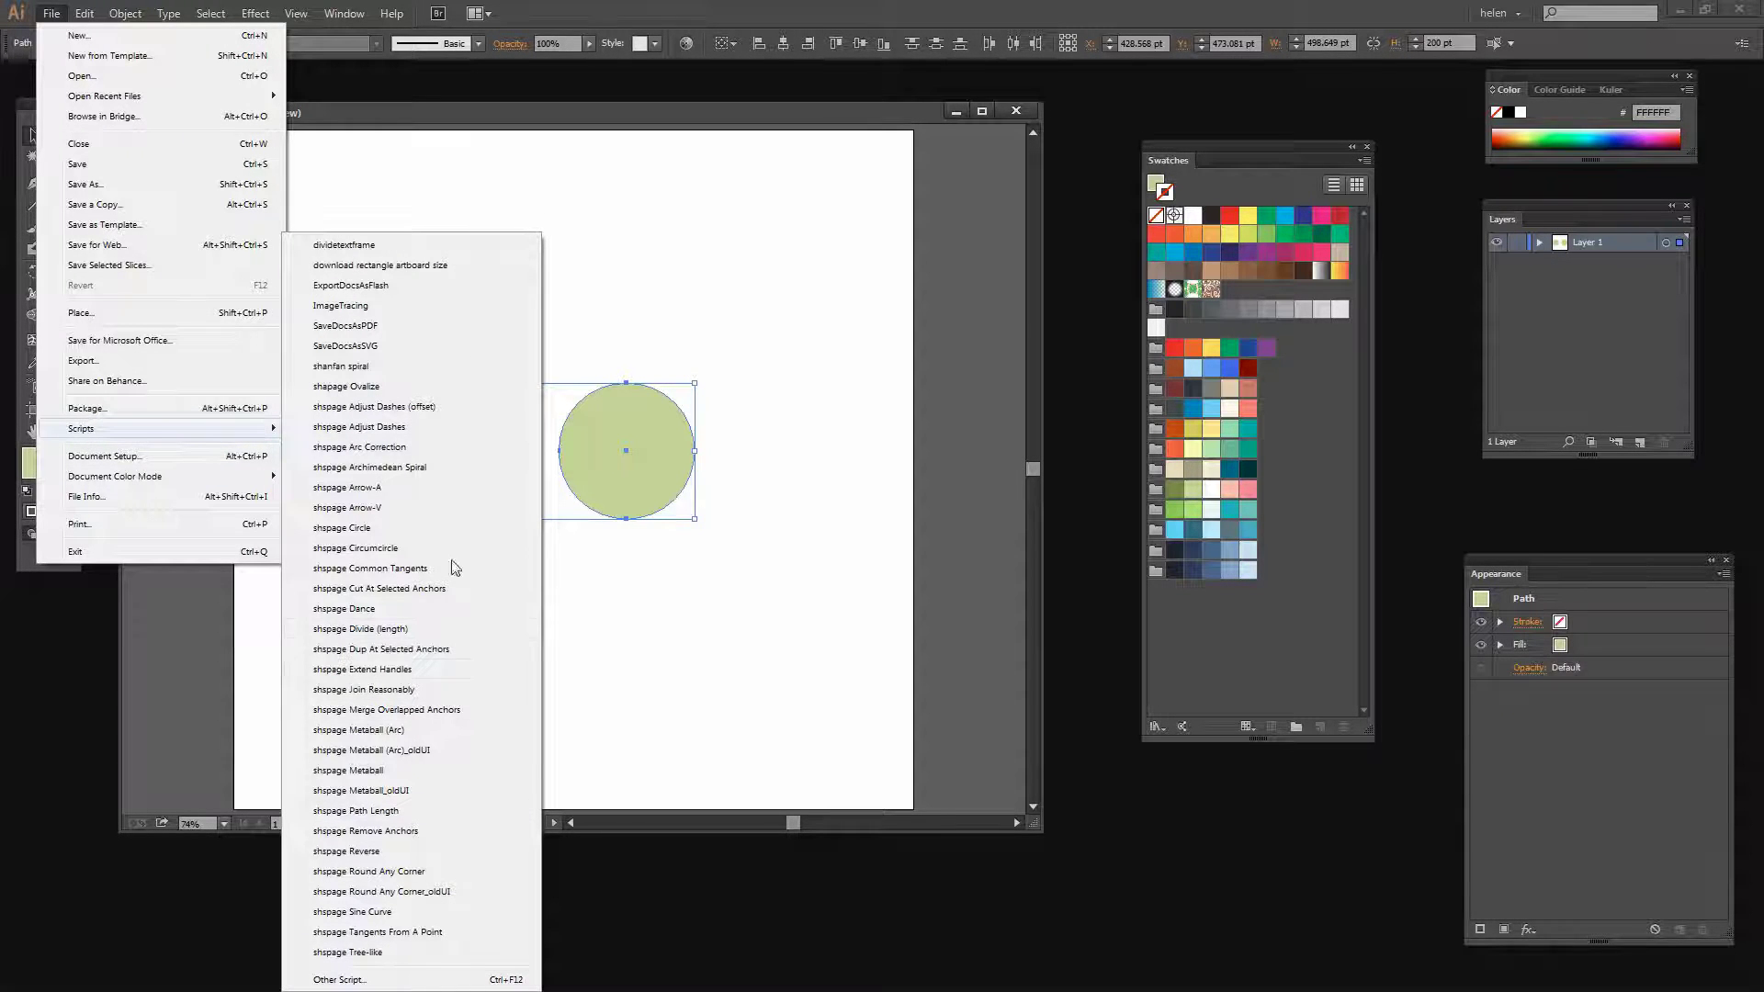
left_click(354, 982)
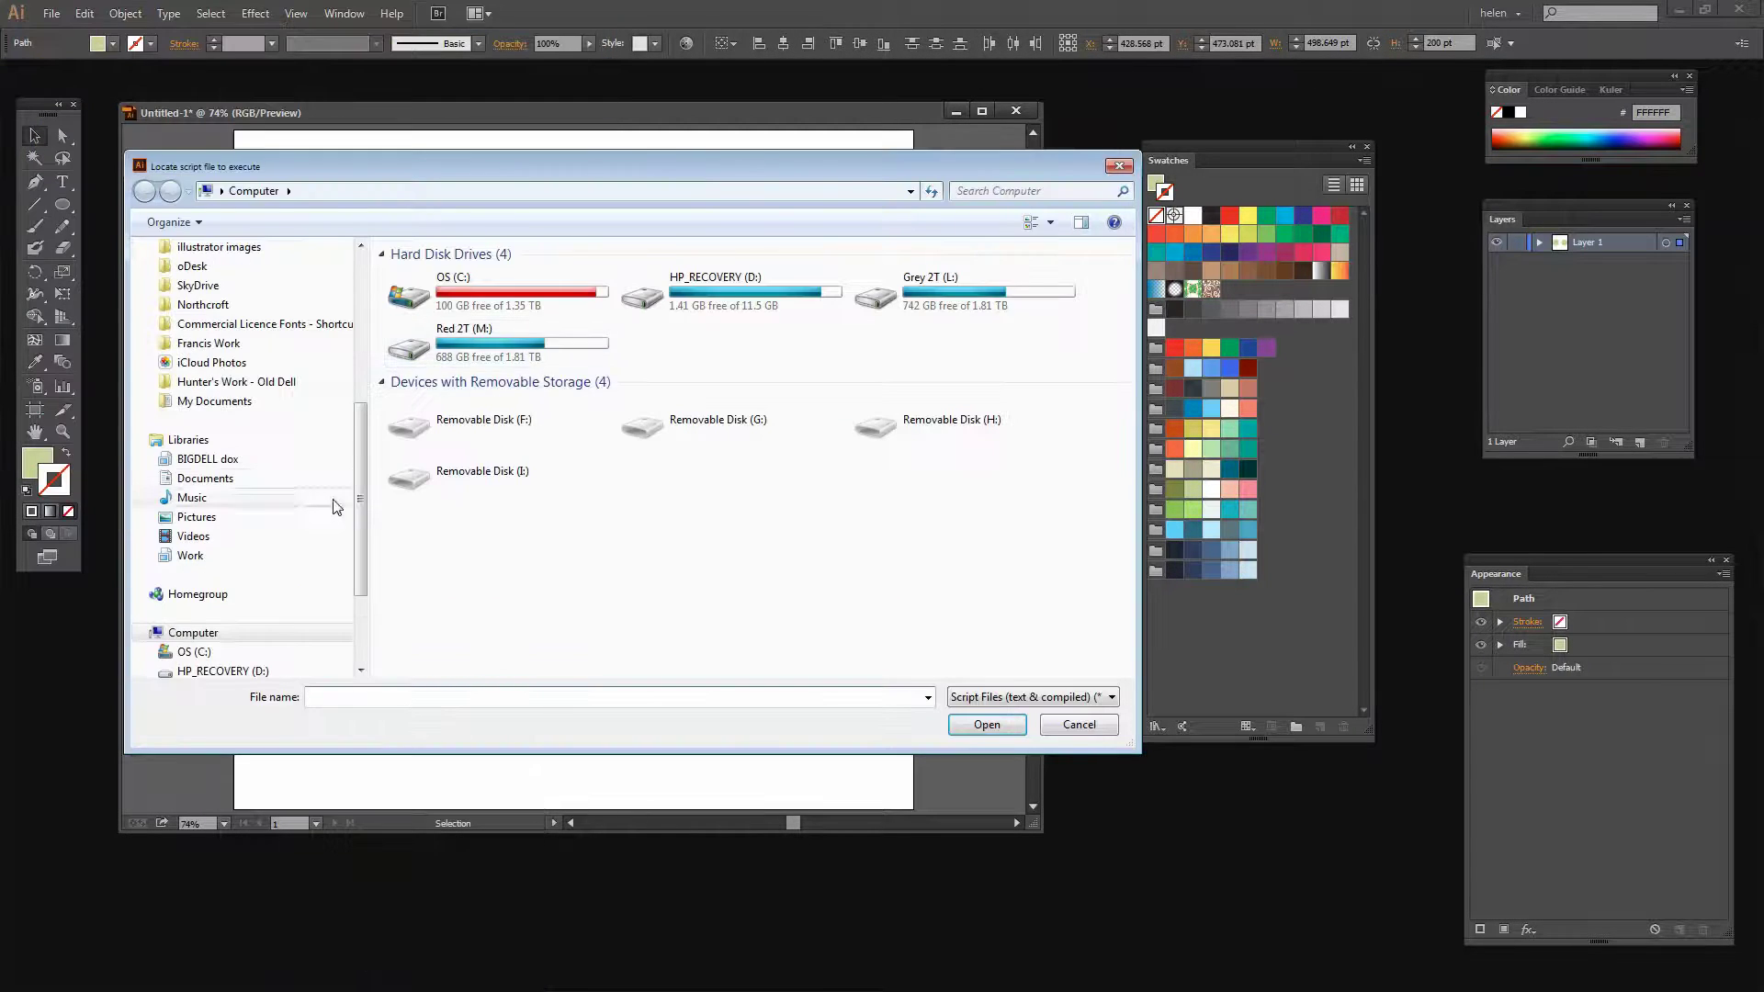
left_click(151, 652)
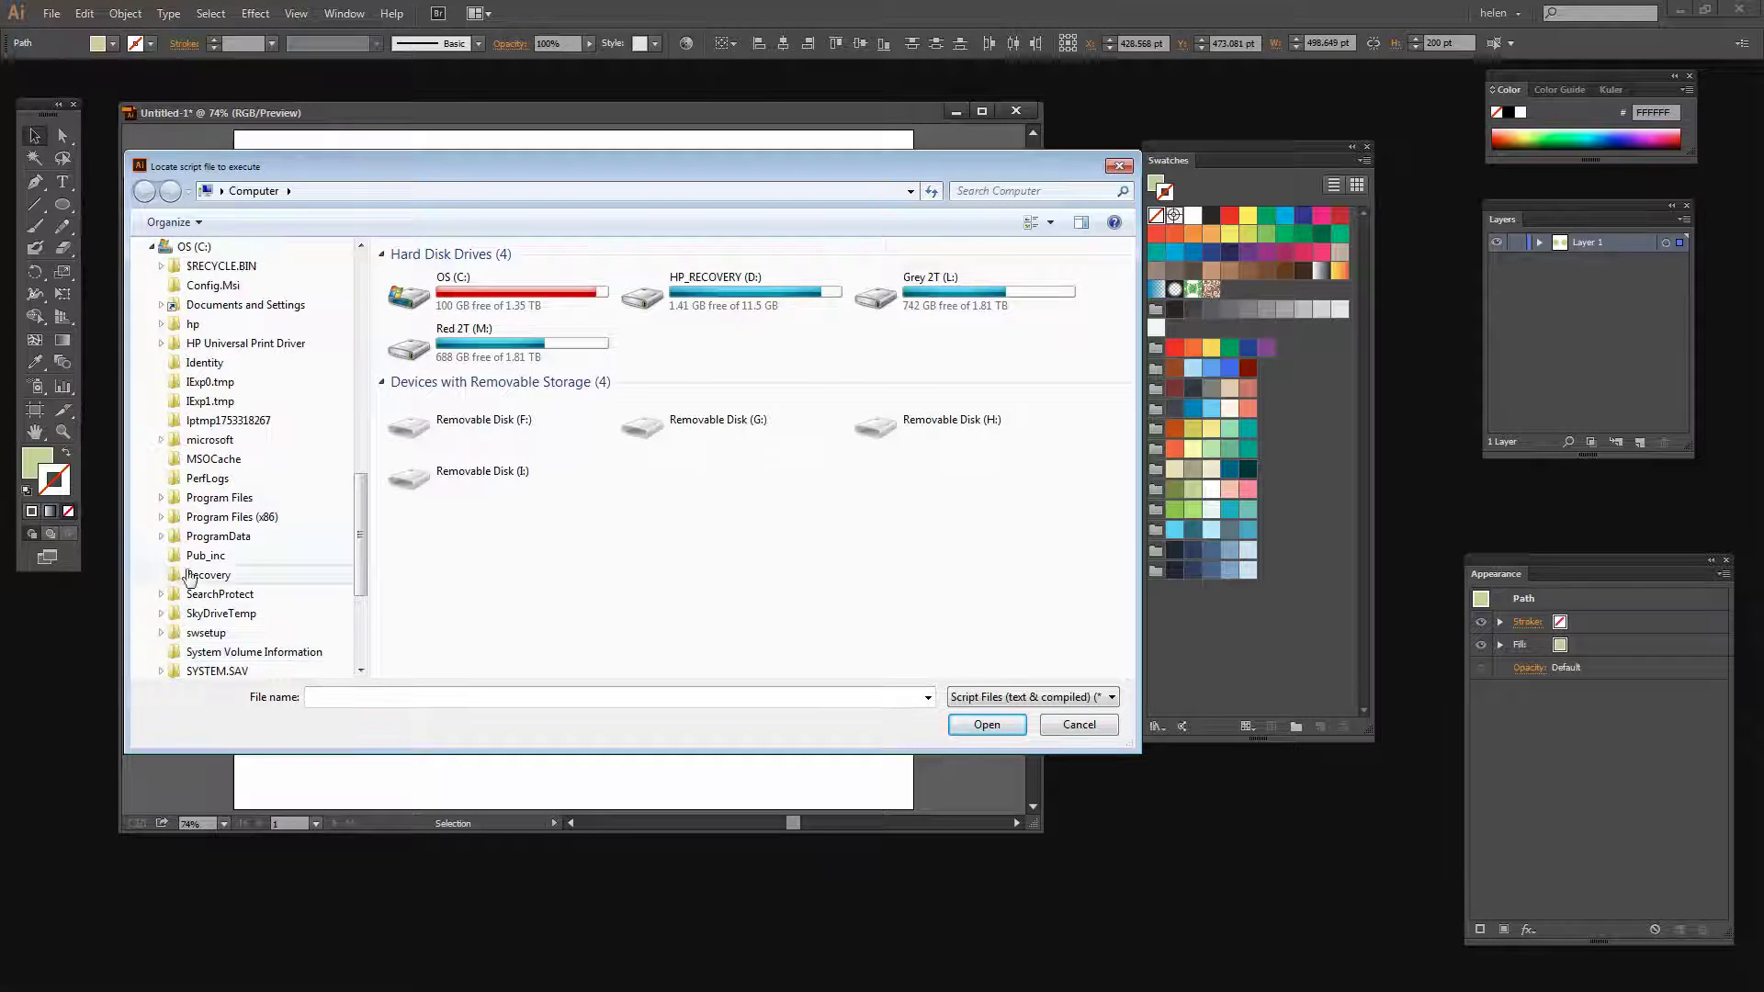
left_click(182, 502)
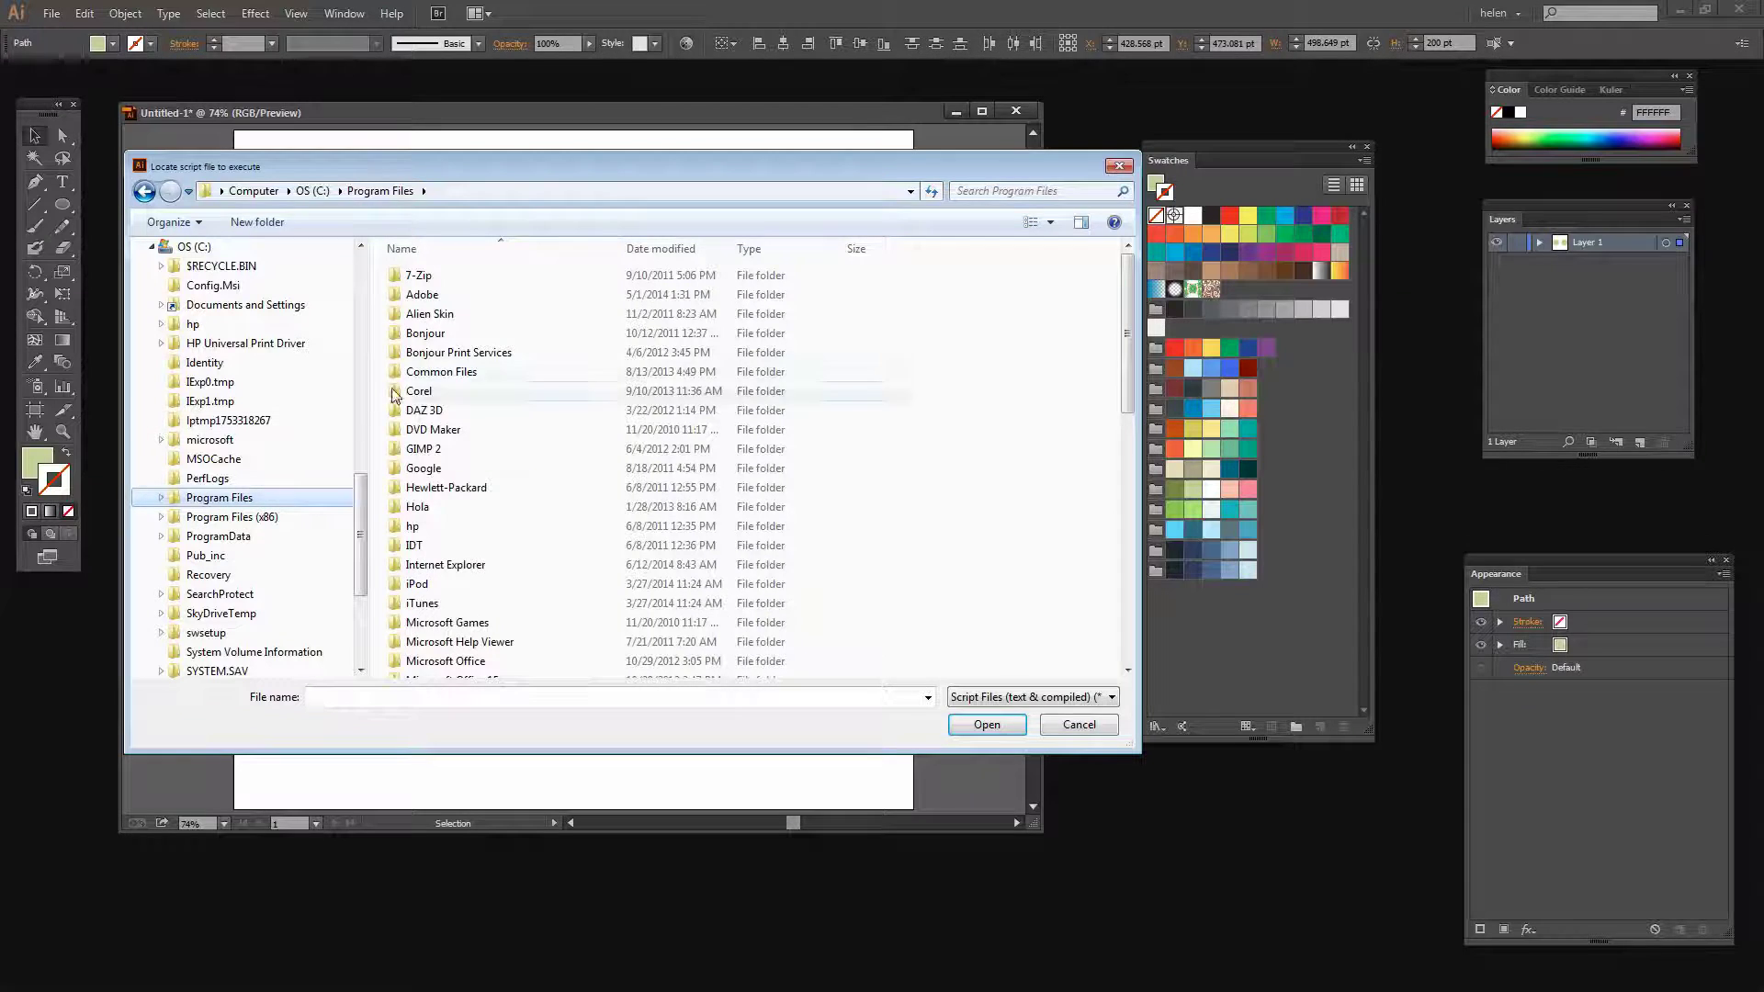
double_click(425, 298)
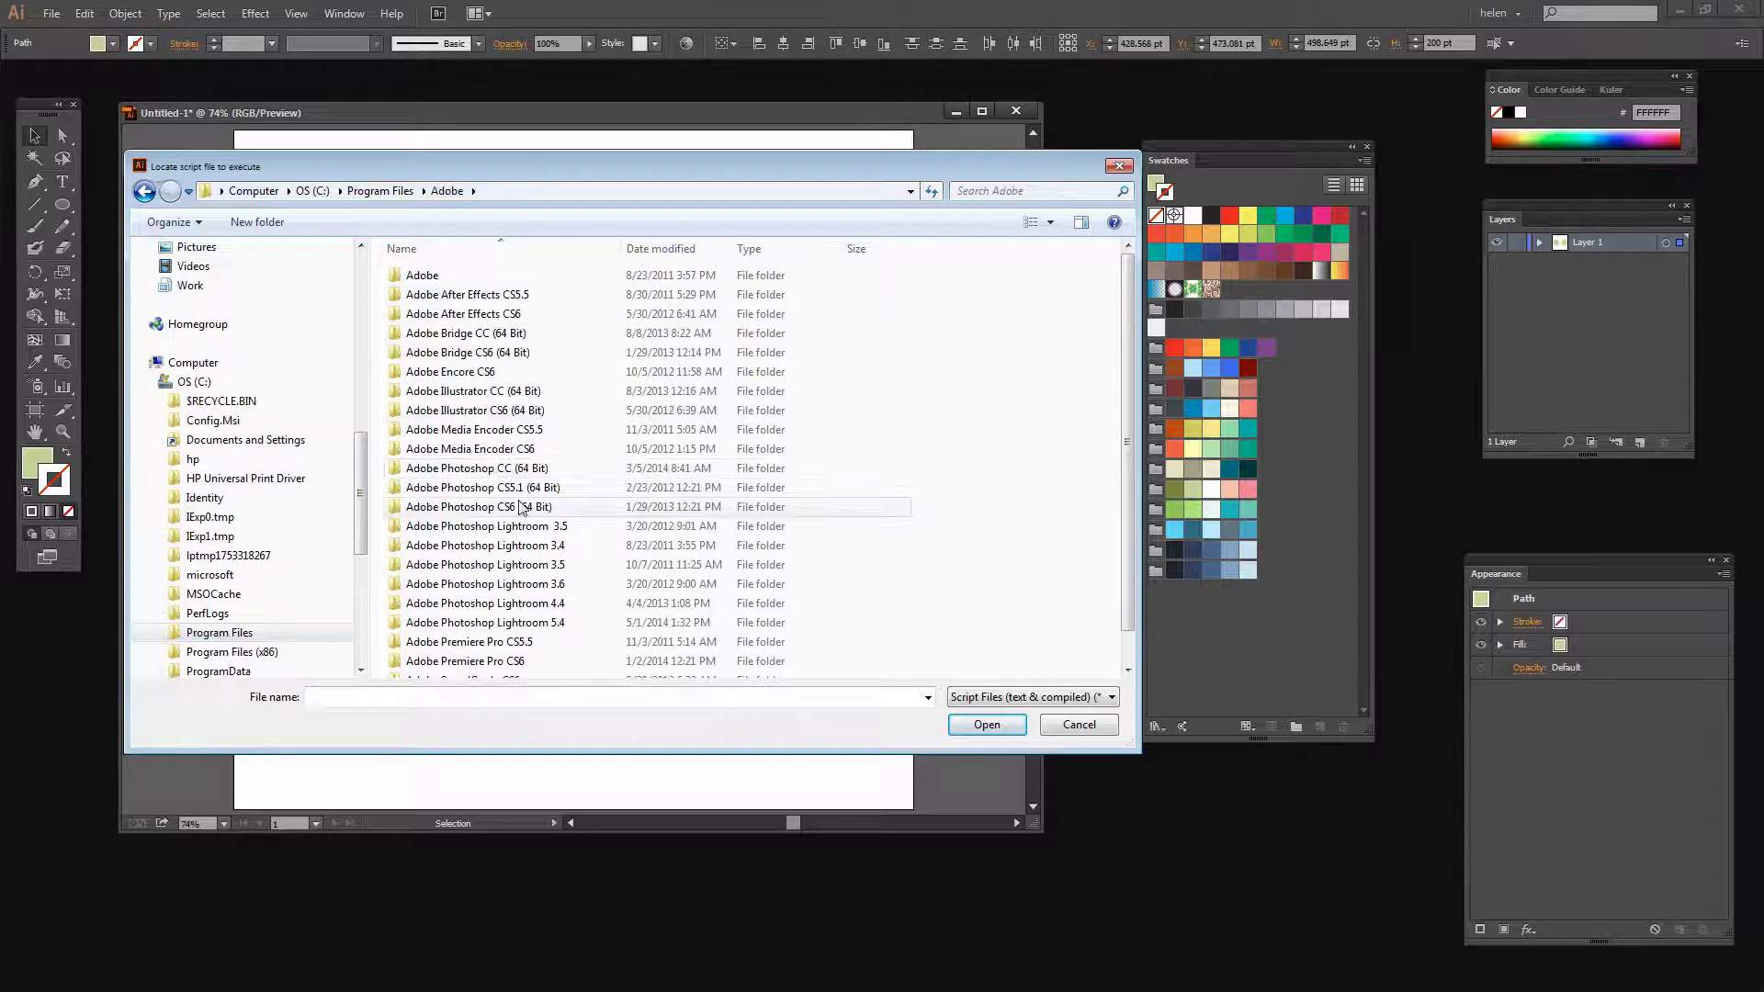
Step: Run Metaball.jsx from the Presets > Scripts folder of Adobe Photoshop CC (64 Bit) on the two circles
double_click(444, 469)
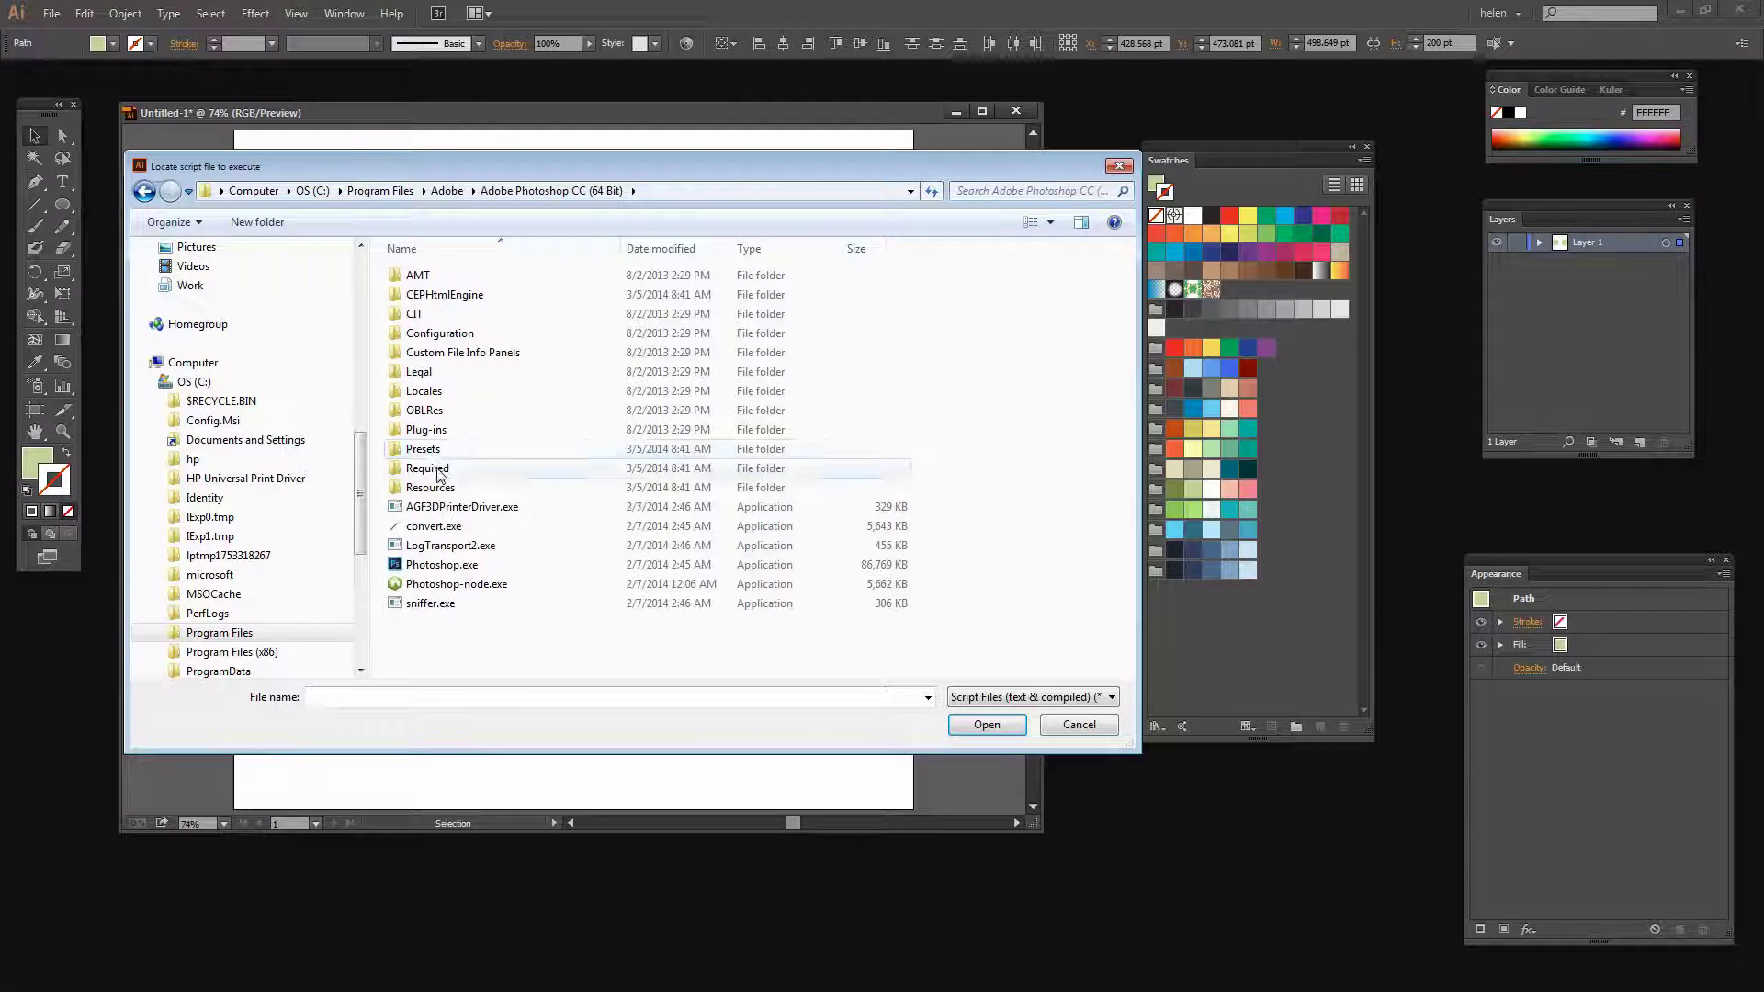
double_click(424, 449)
scroll(496, 515, "down", 2)
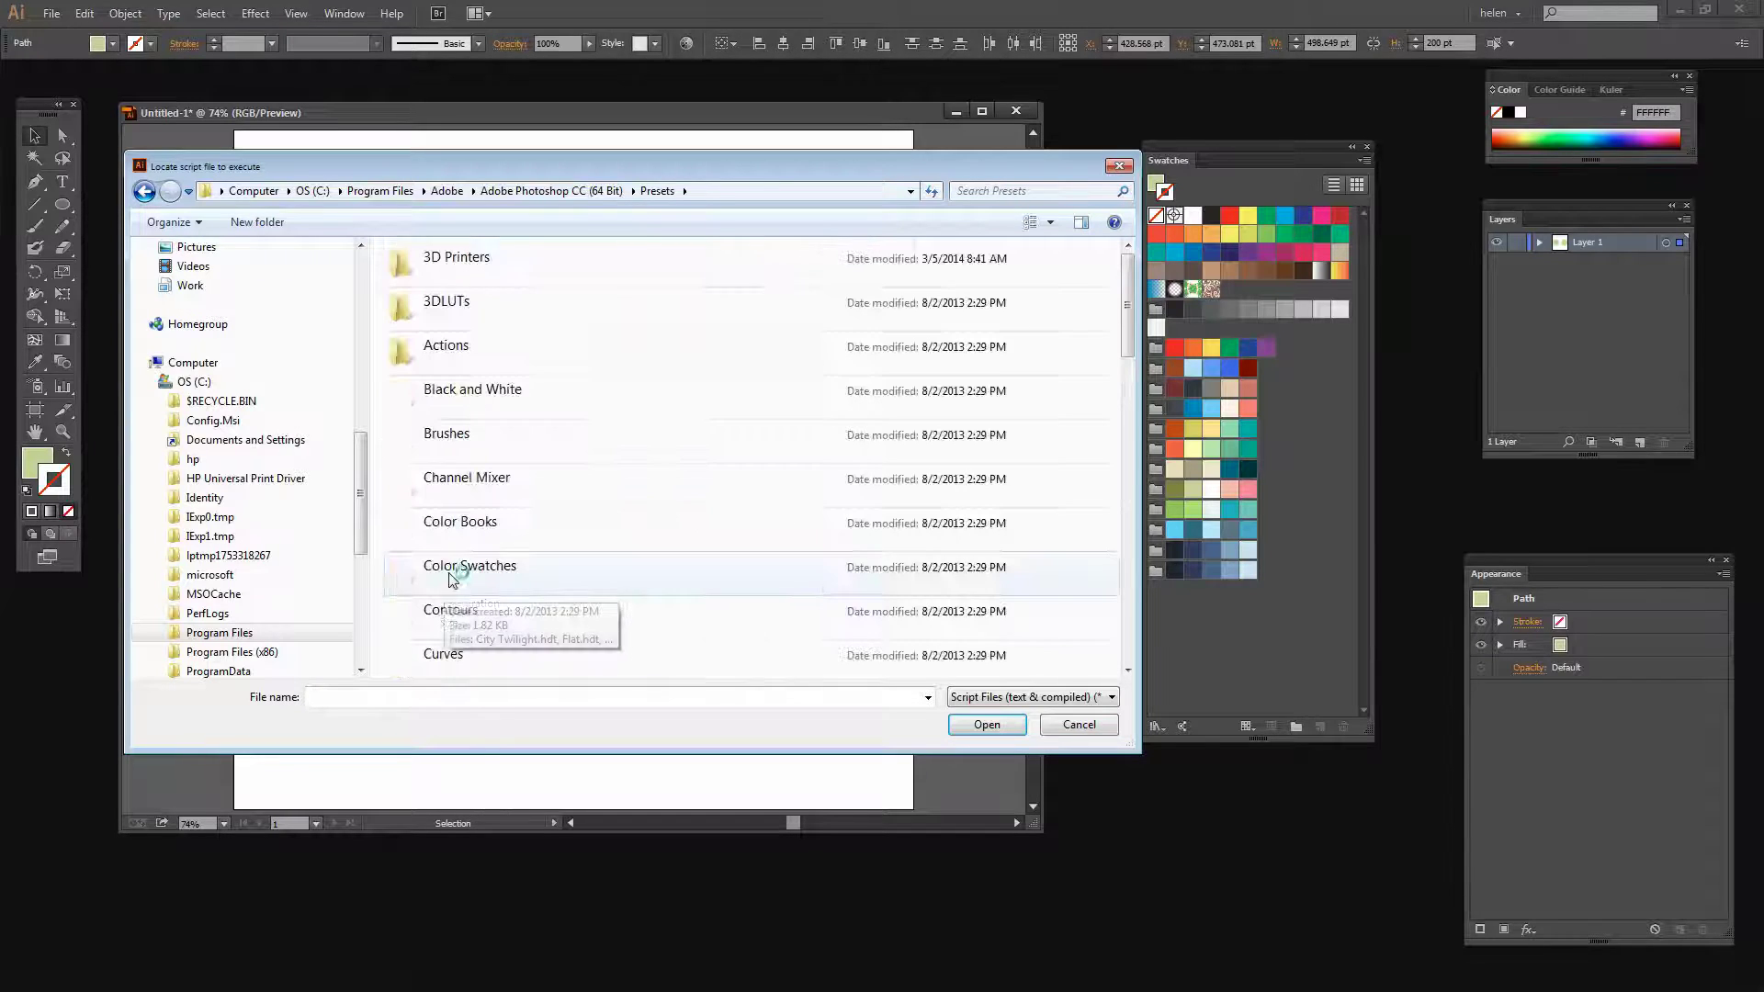
scroll(591, 477, "down", 10)
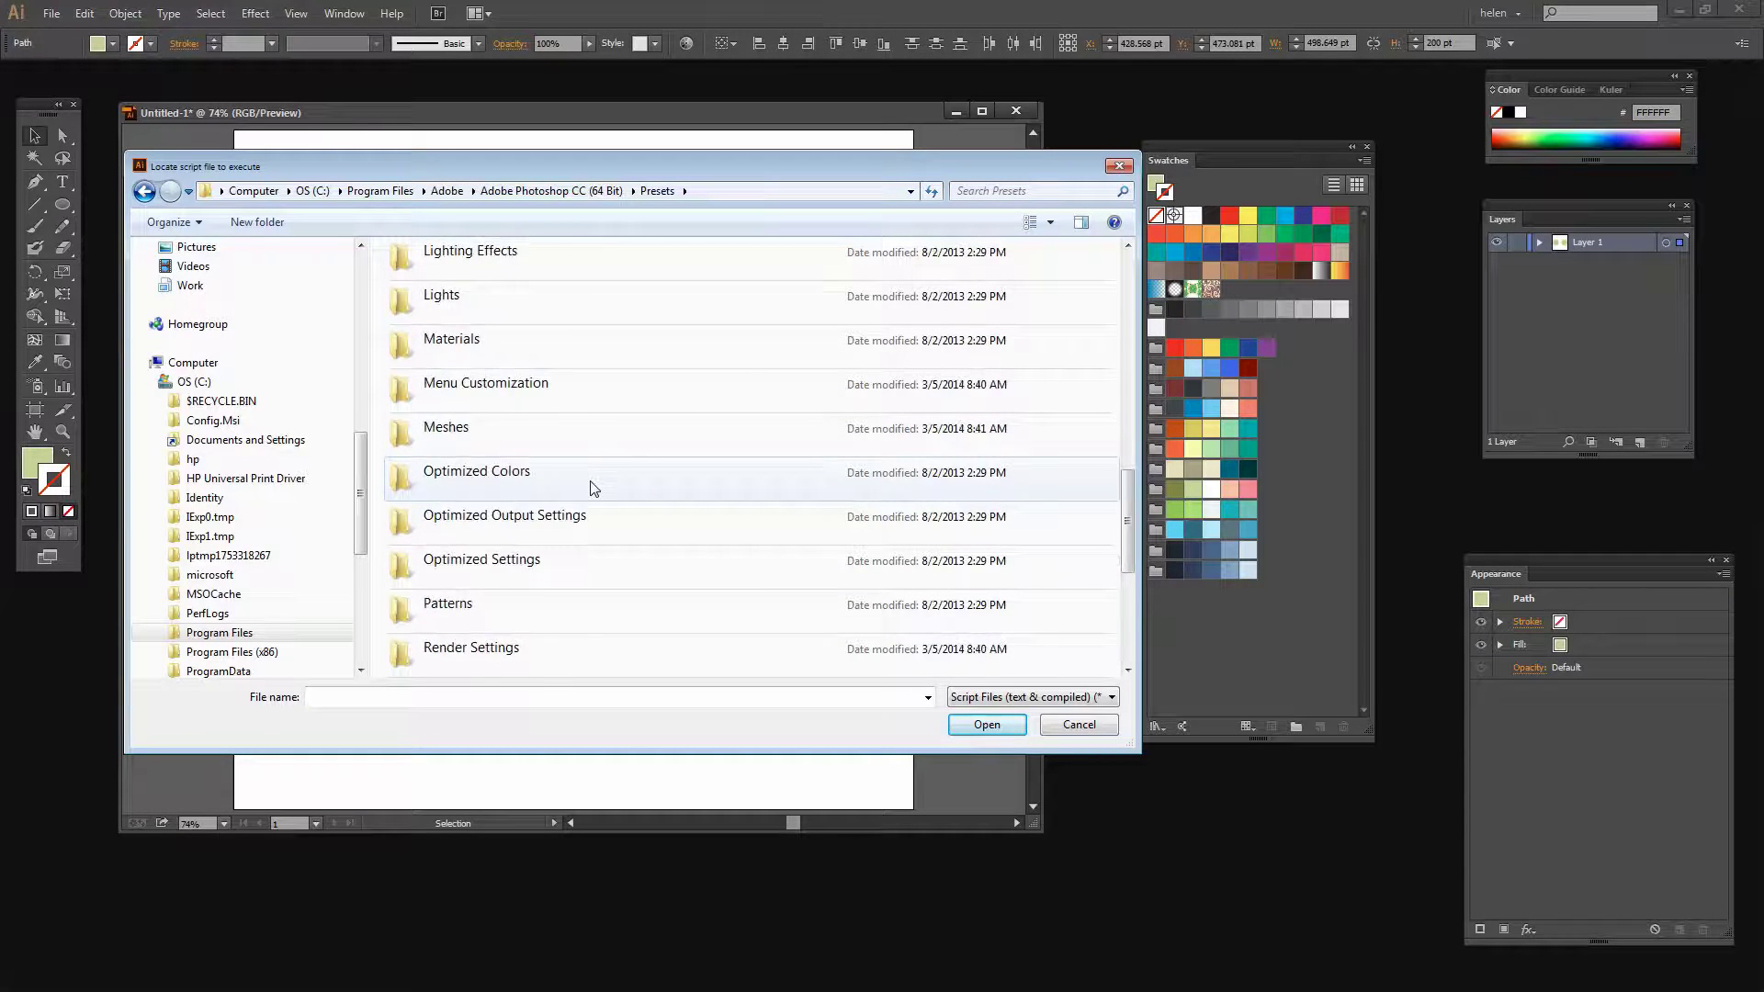
double_click(690, 467)
left_click(433, 603)
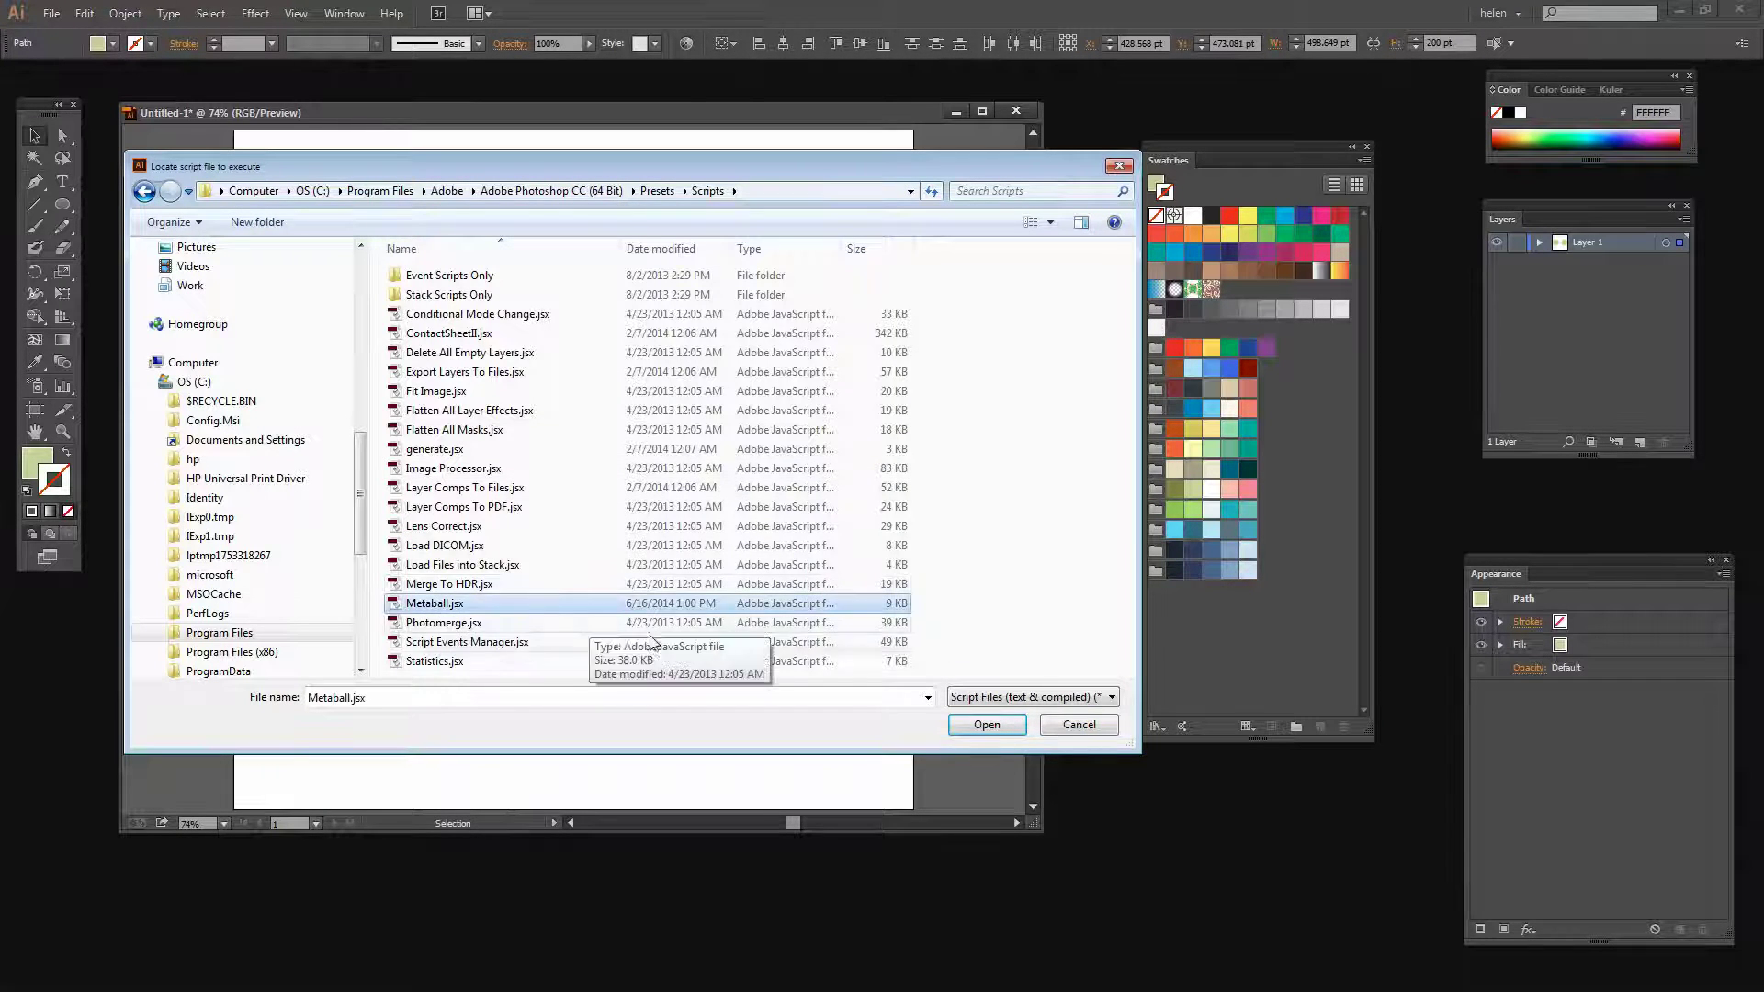
left_click(986, 726)
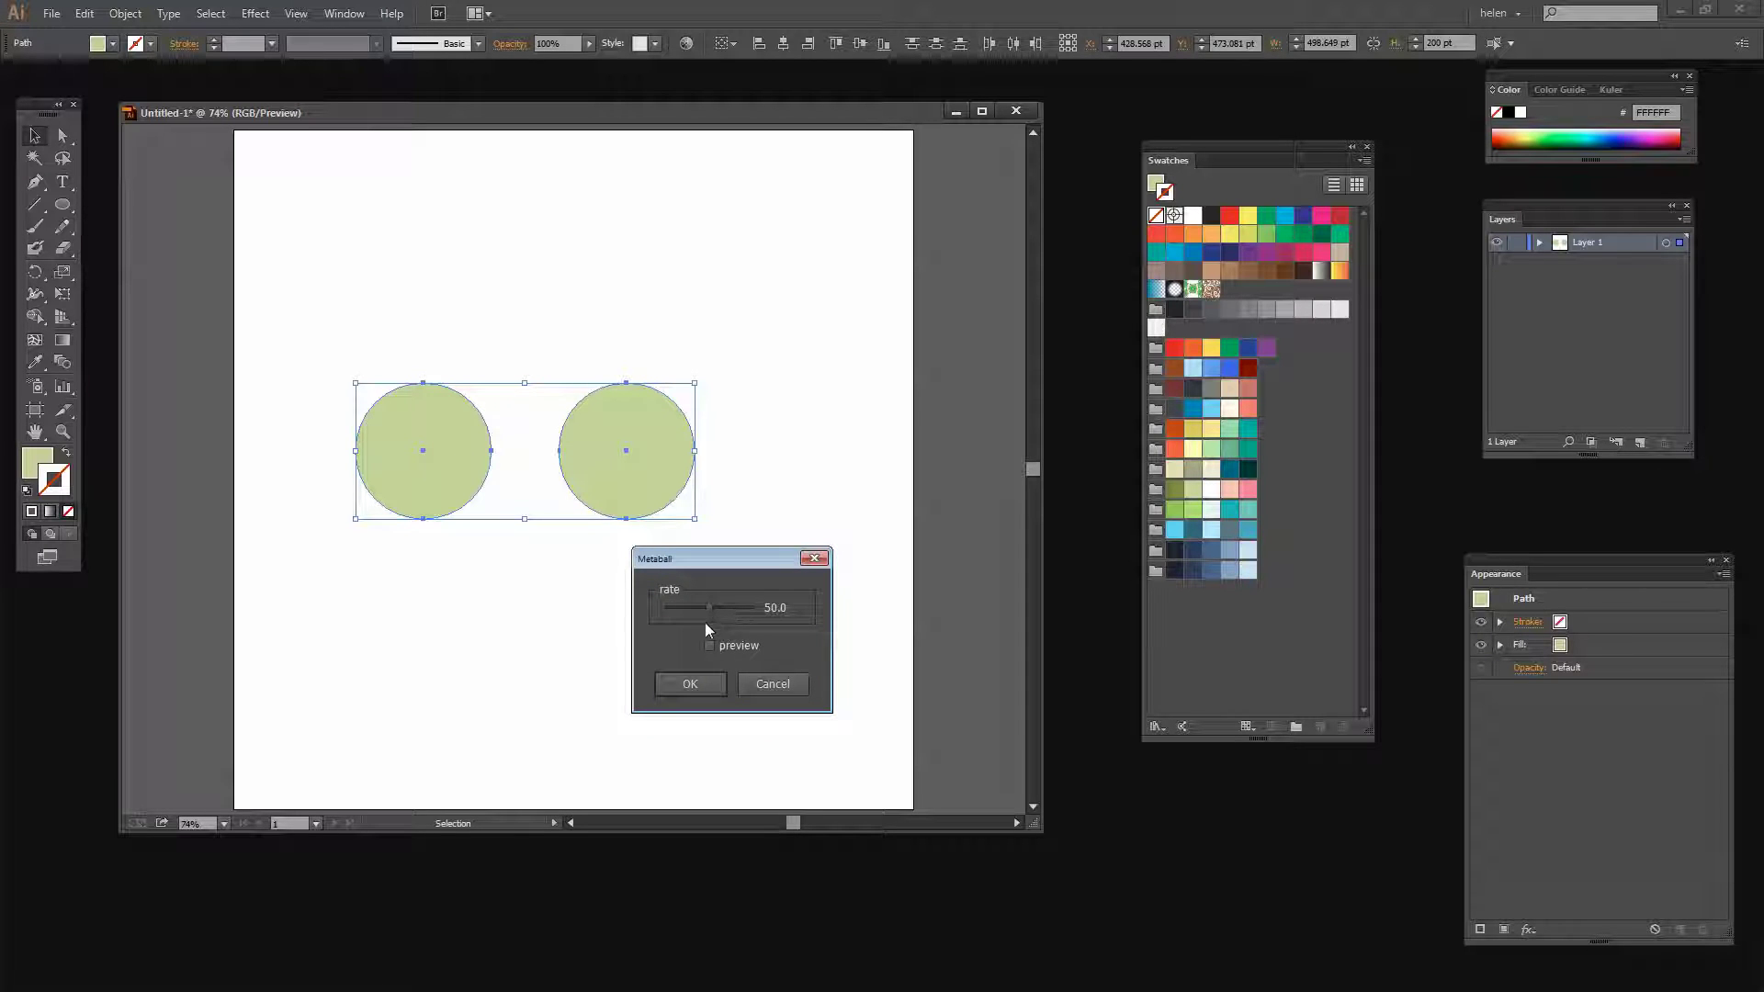
Step: Preview the metaball connection between the circles, set its rate to 57.8, and apply it
left_click(708, 646)
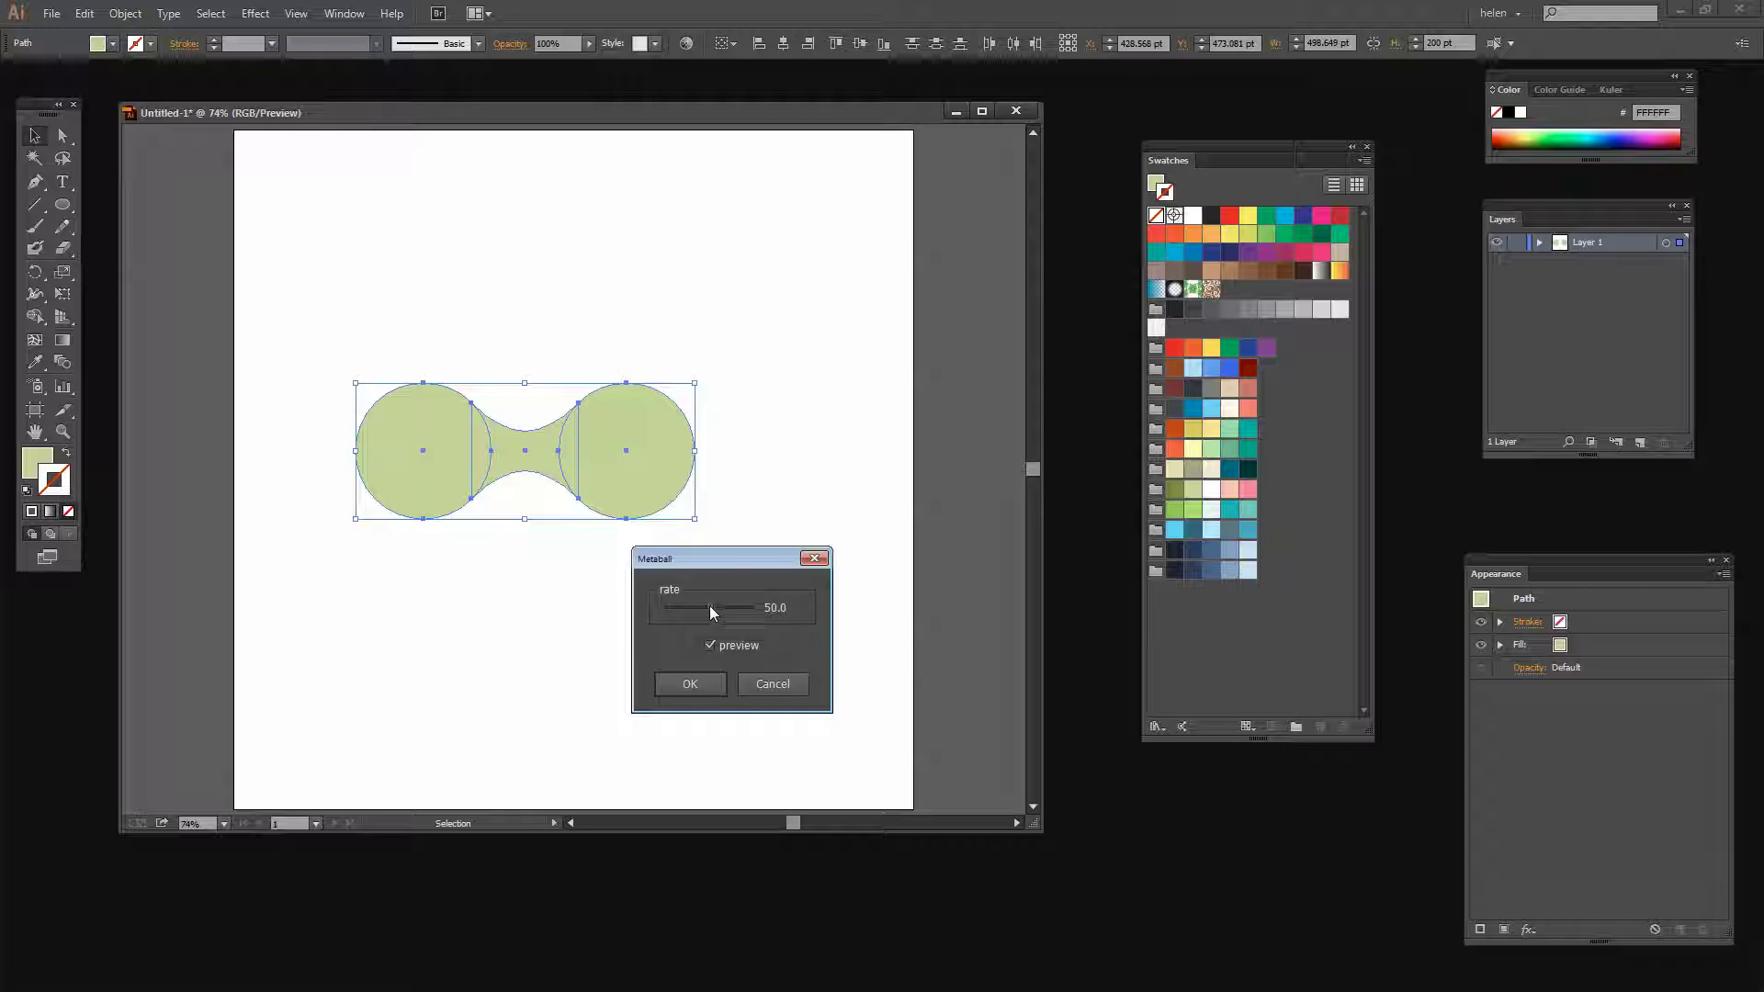
left_click_drag(715, 607, 730, 608)
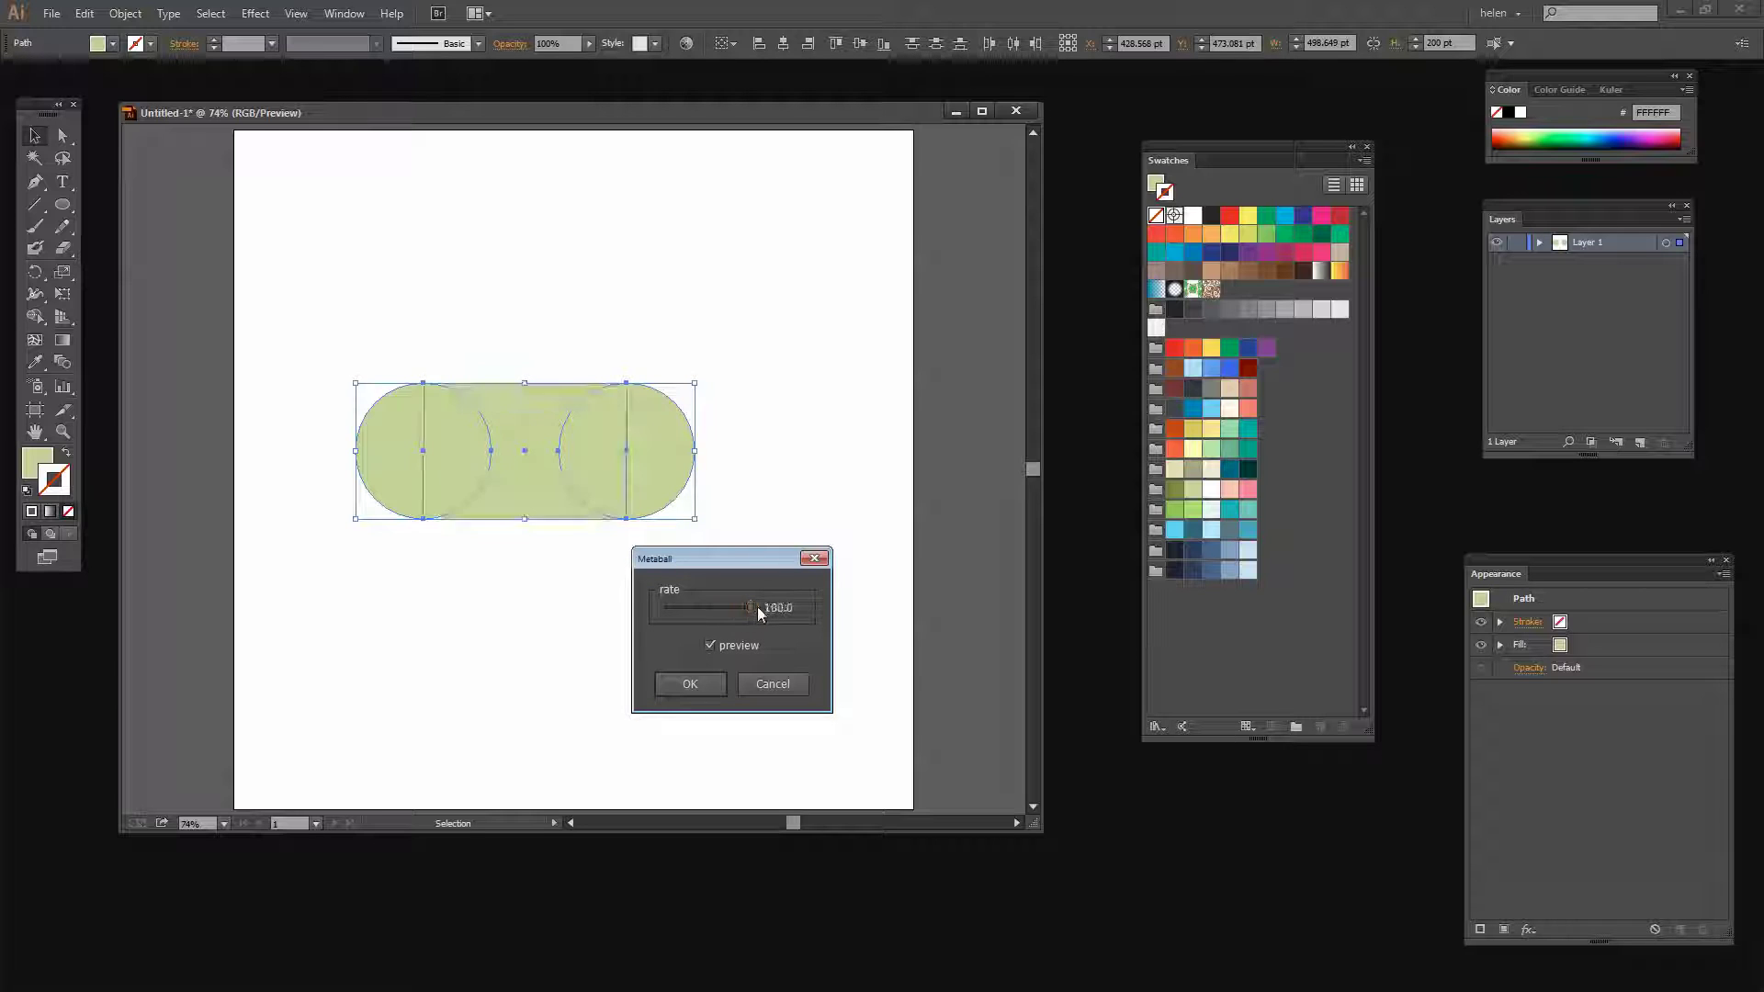
mouse_move(752, 604)
left_mouse_down()
mouse_move(665, 603)
mouse_move(735, 607)
mouse_move(718, 608)
left_mouse_up()
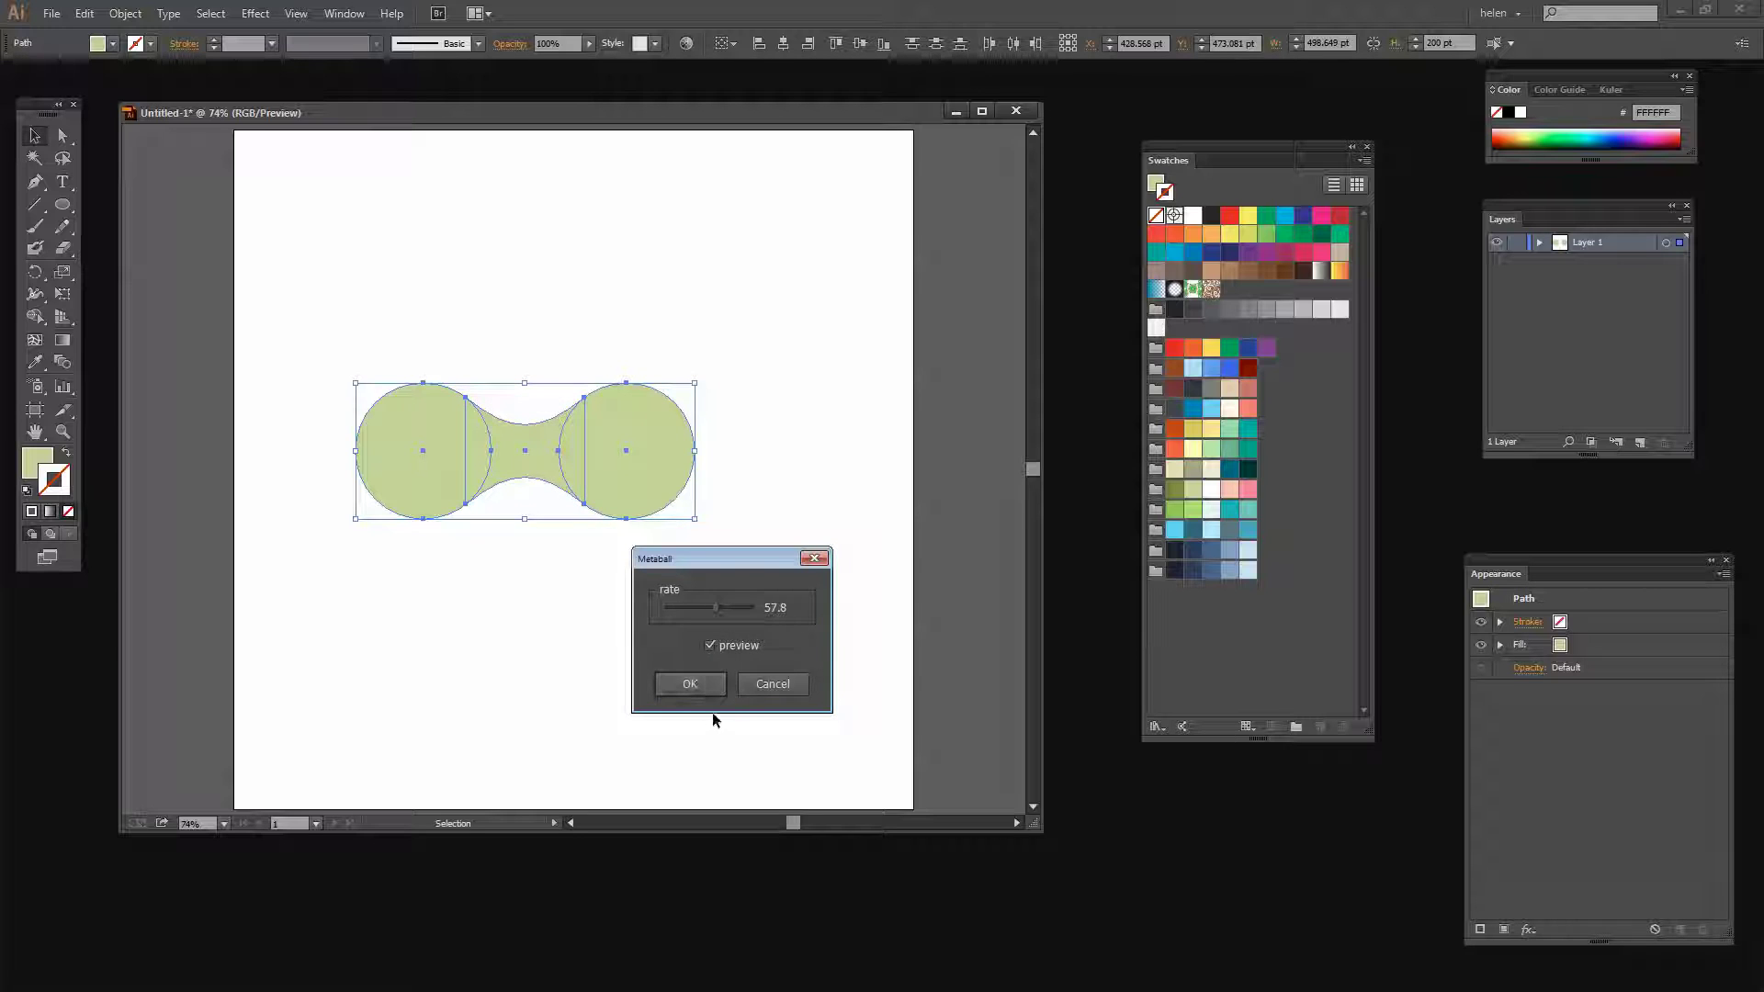
left_click(690, 685)
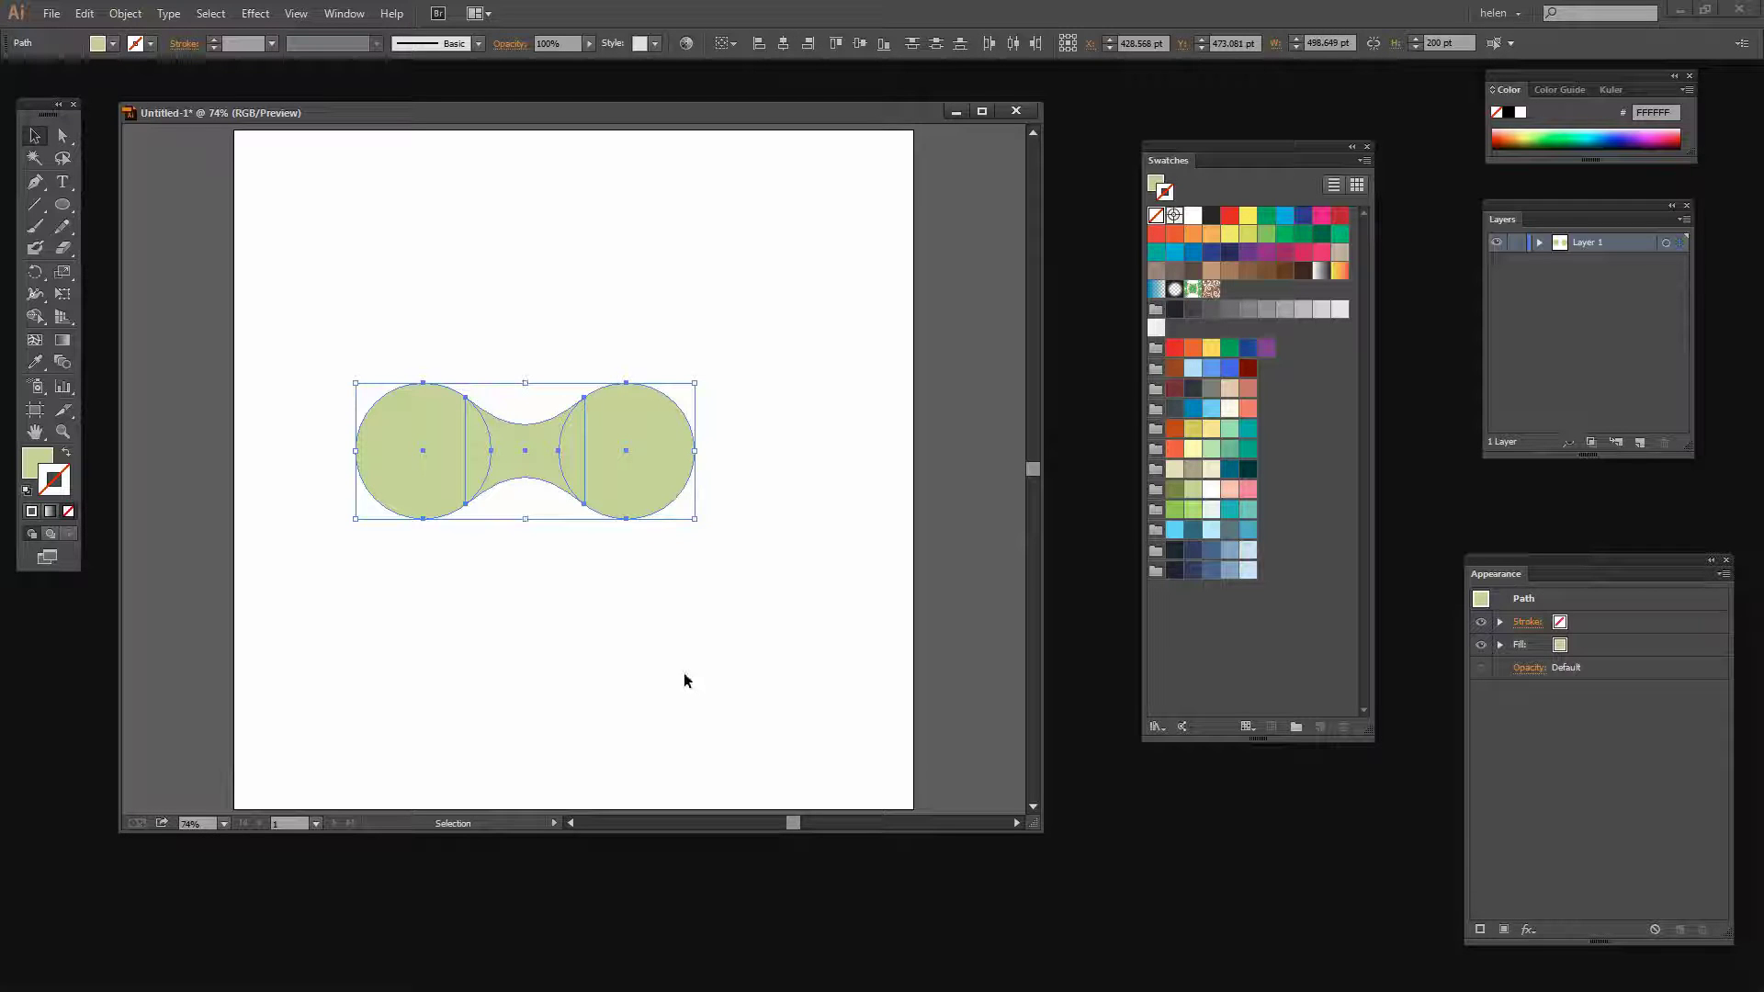
Step: Select both circles and the connector between them and unite them into a single shape with Pathfinder's Unite
left_click(680, 632)
left_click_drag(780, 632, 316, 309)
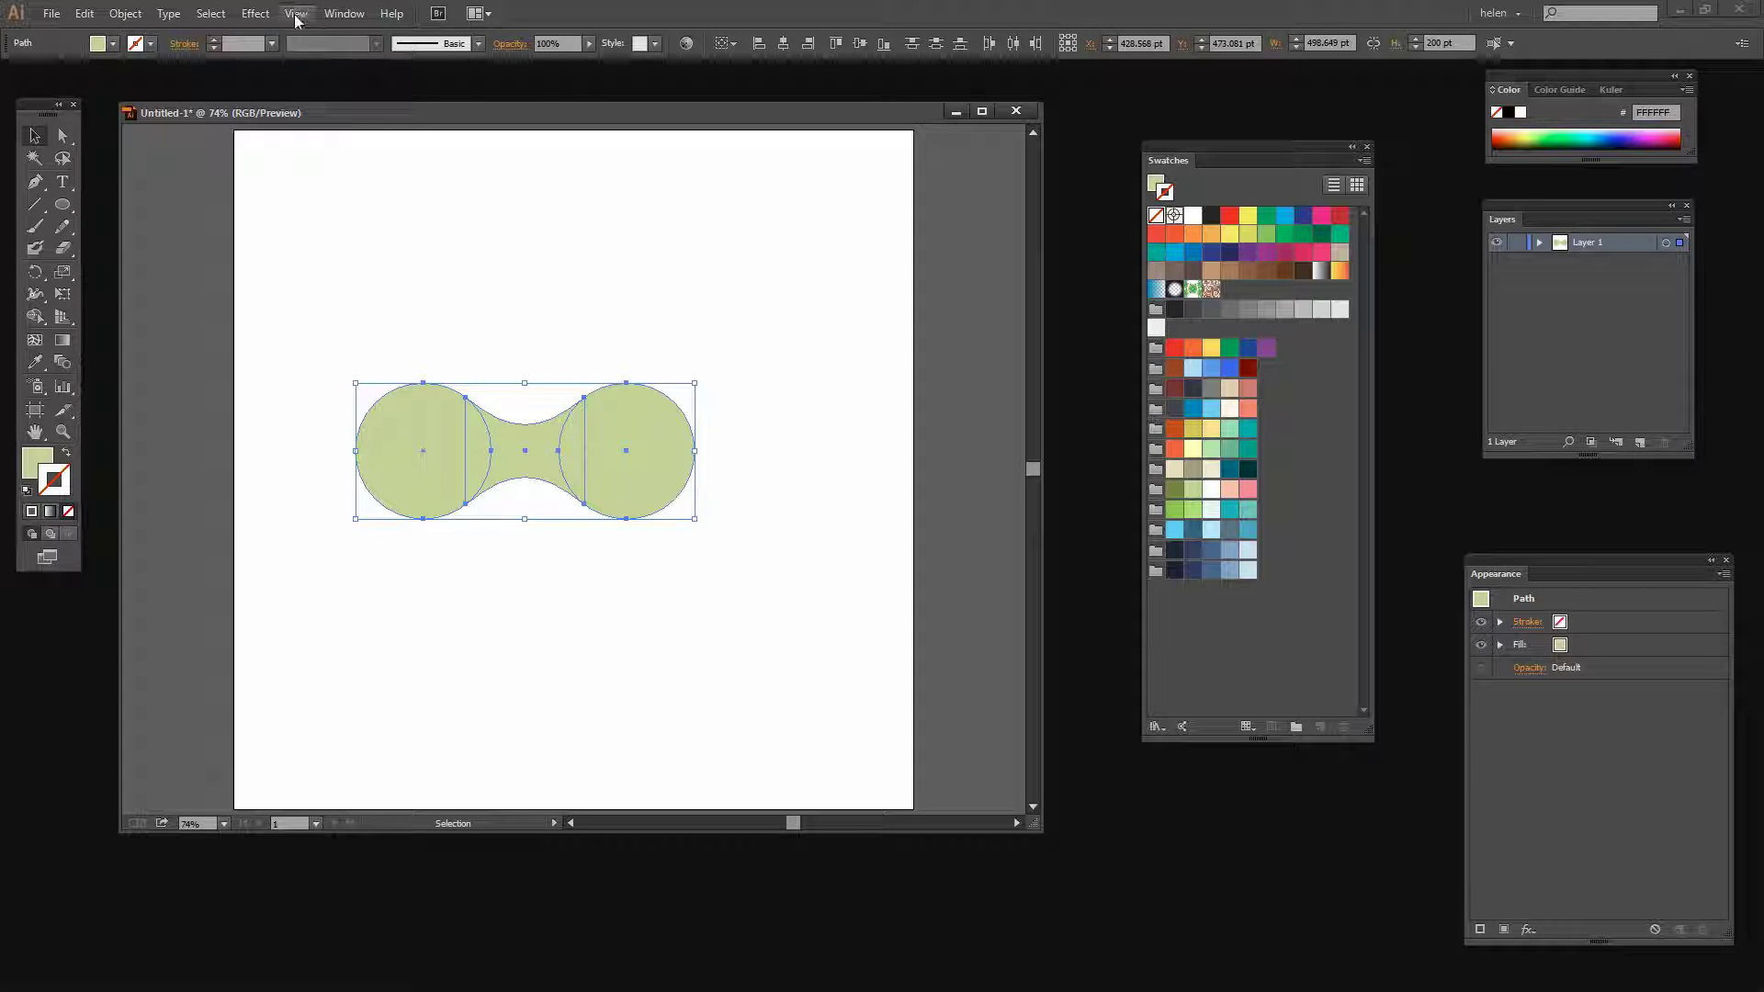
left_click(344, 13)
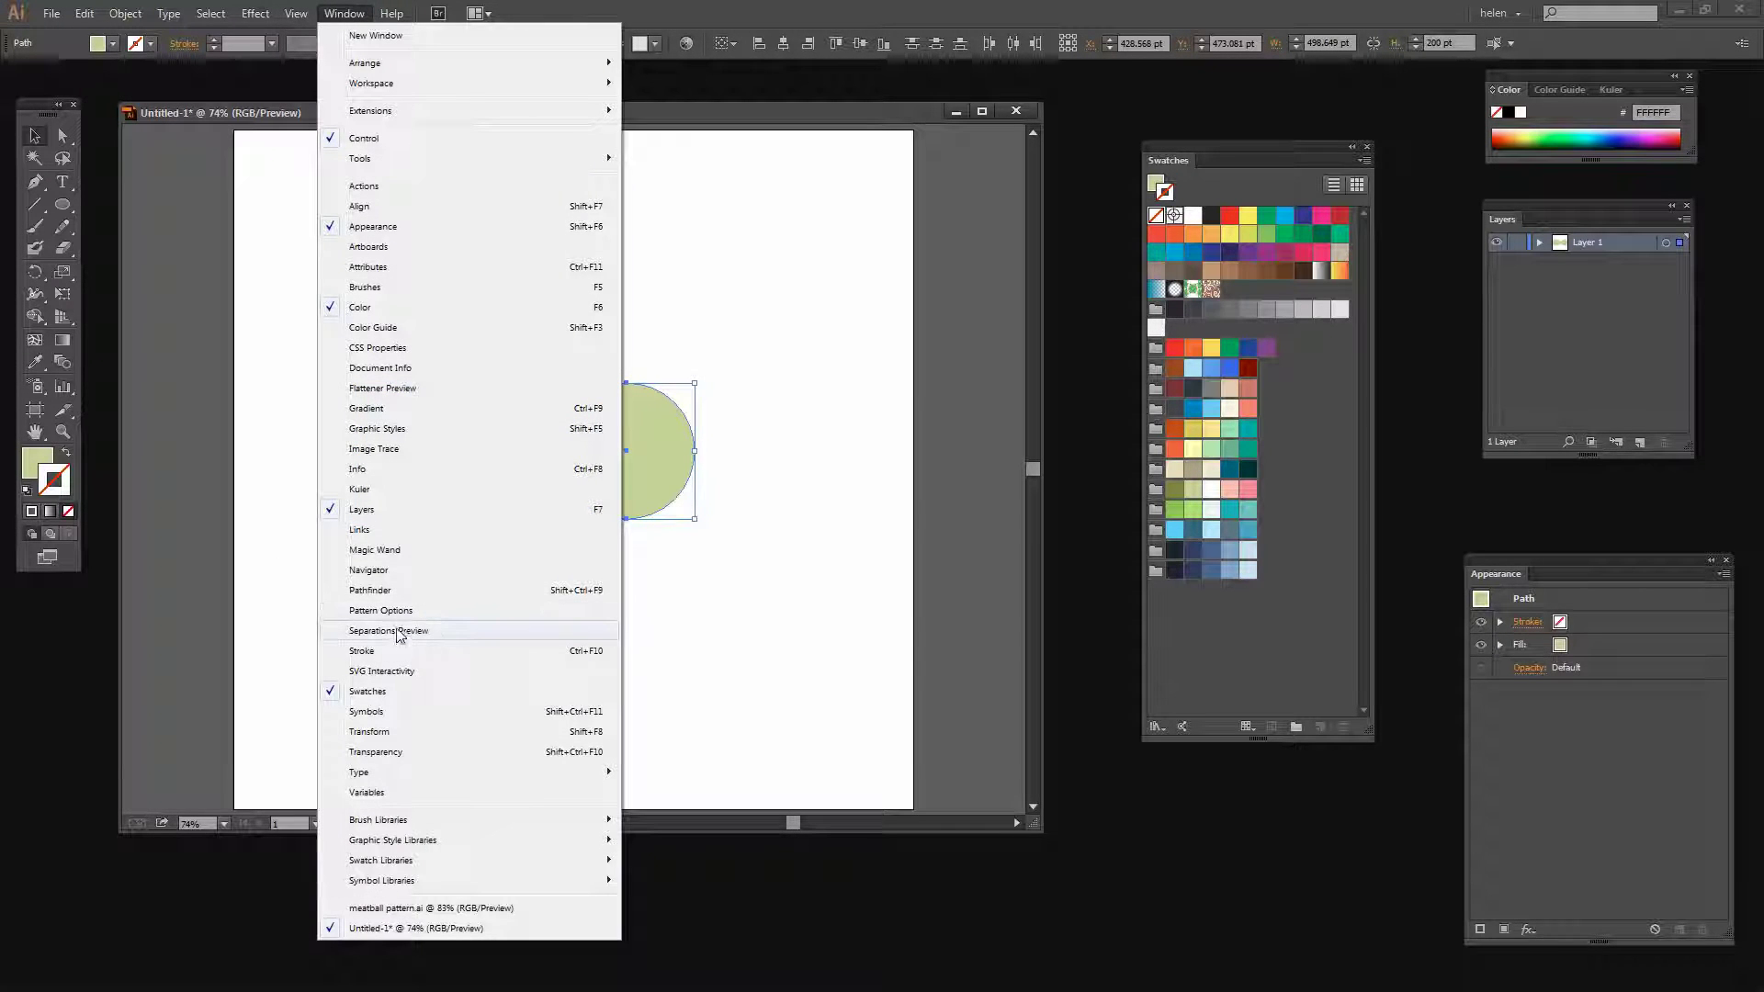
left_click(372, 590)
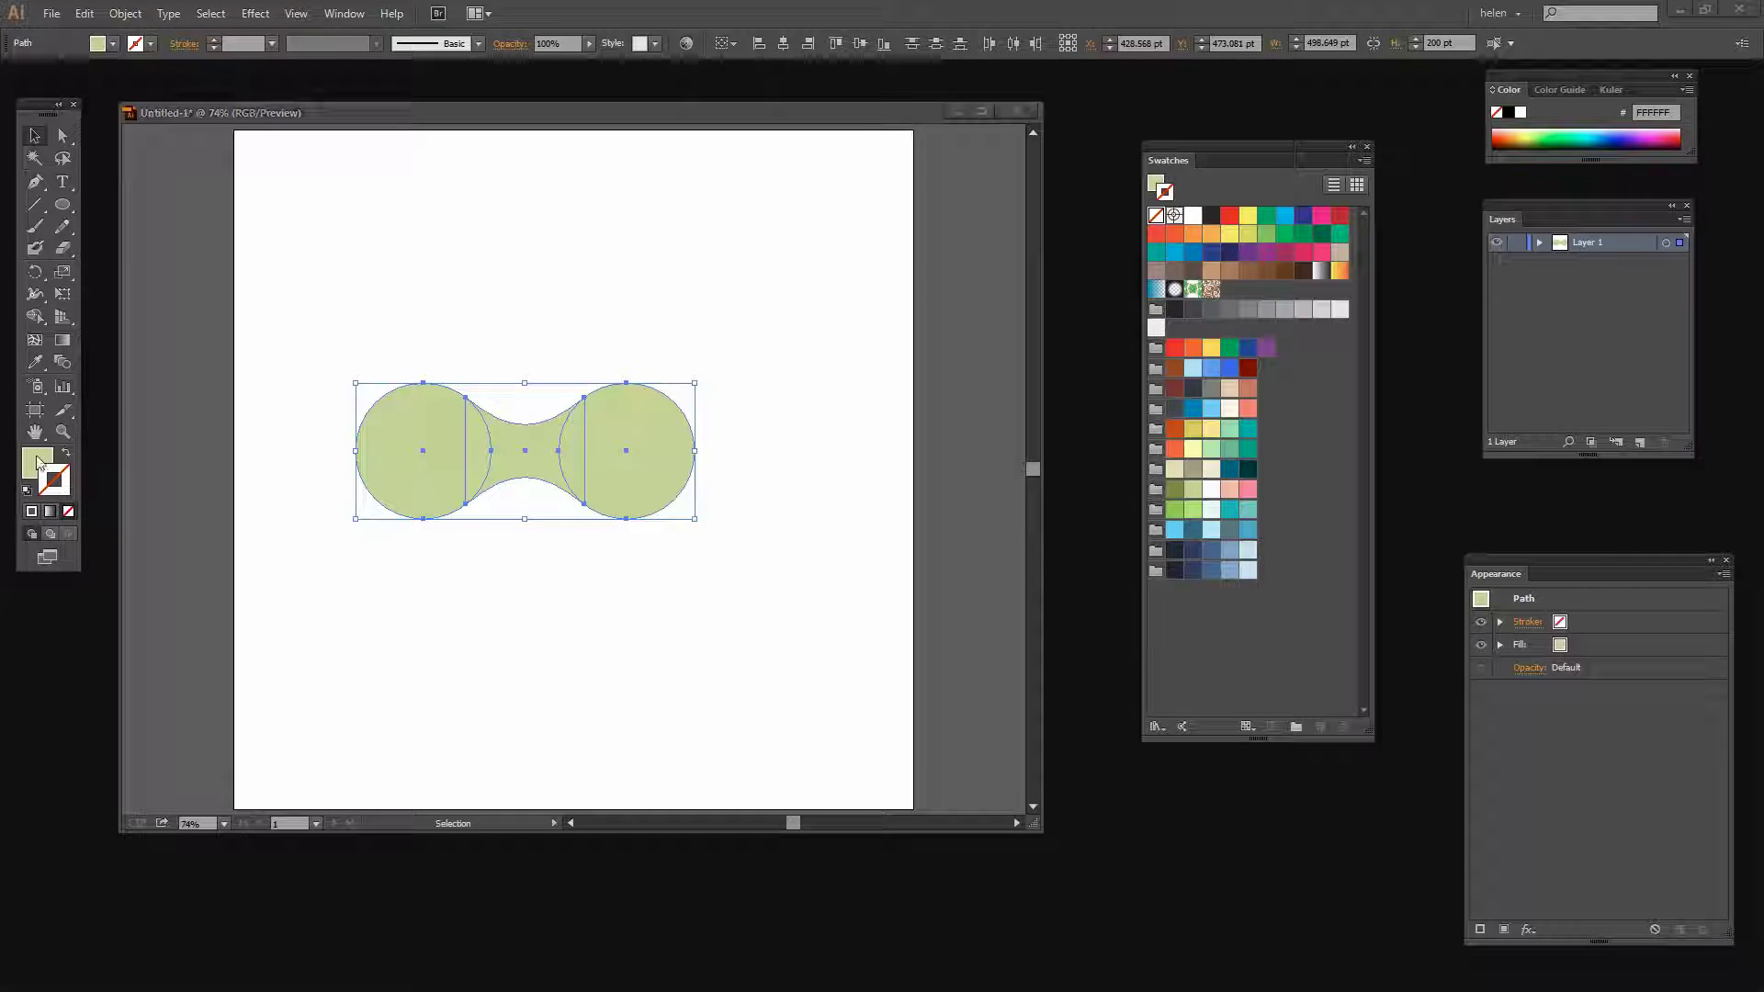
left_click_drag(155, 431, 830, 228)
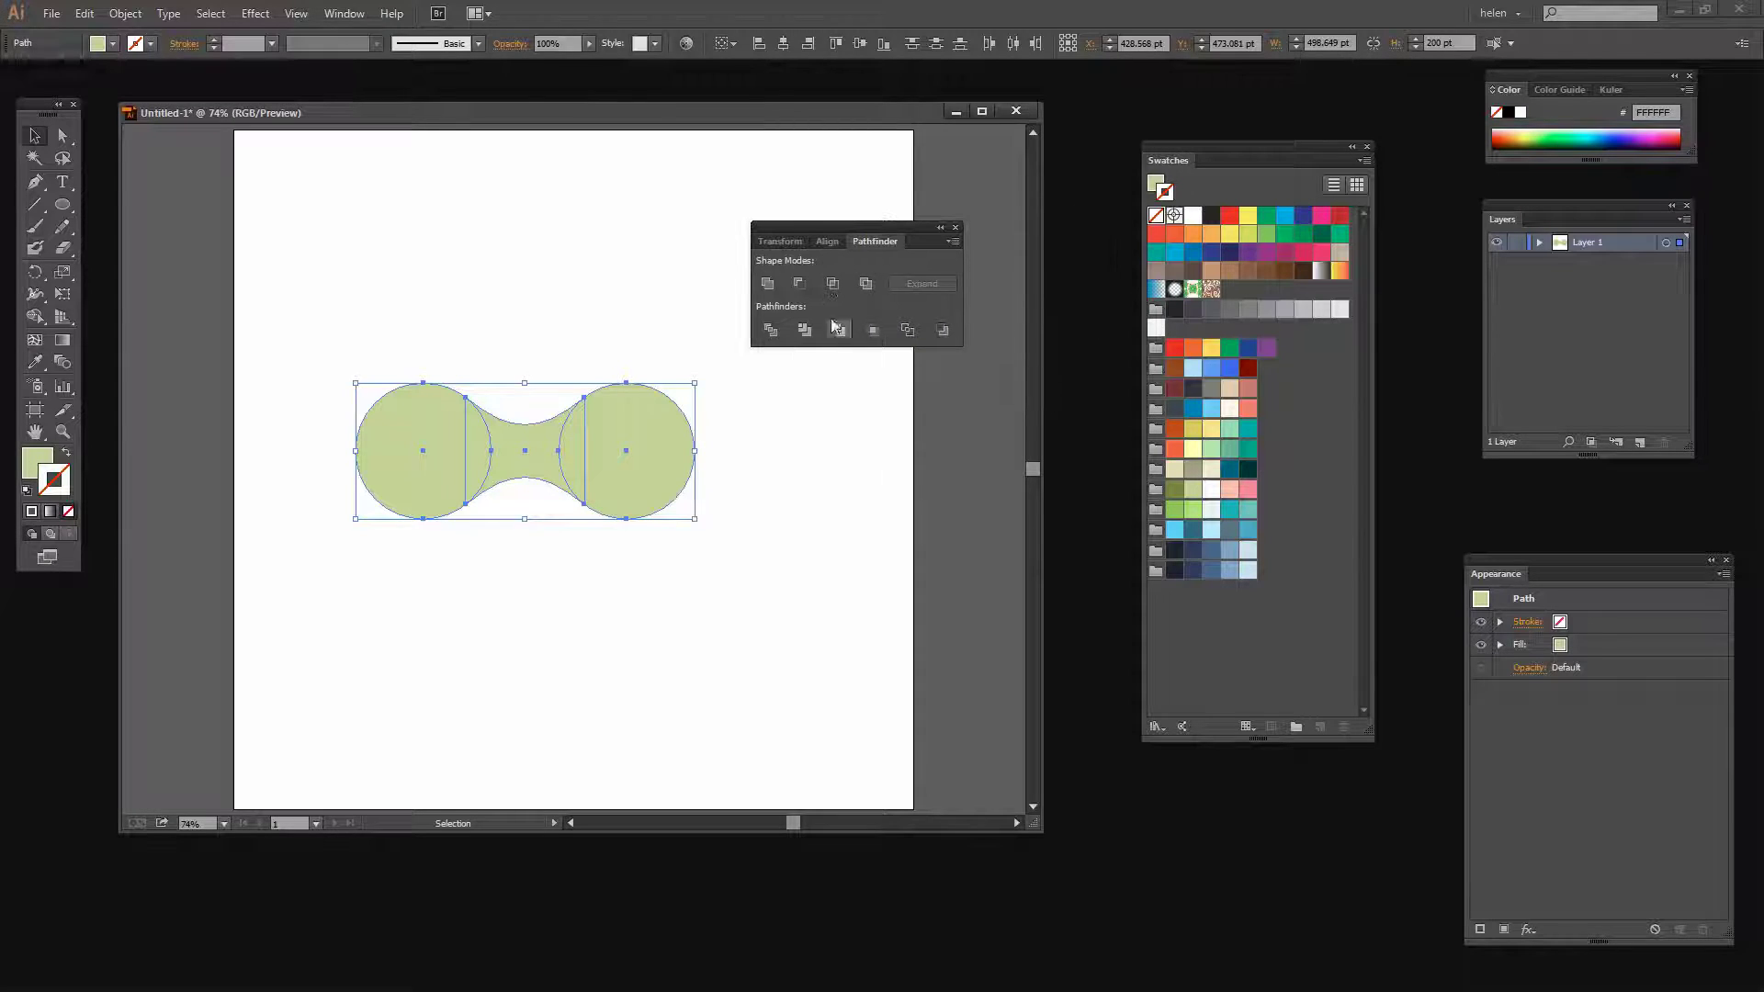
left_click(767, 287)
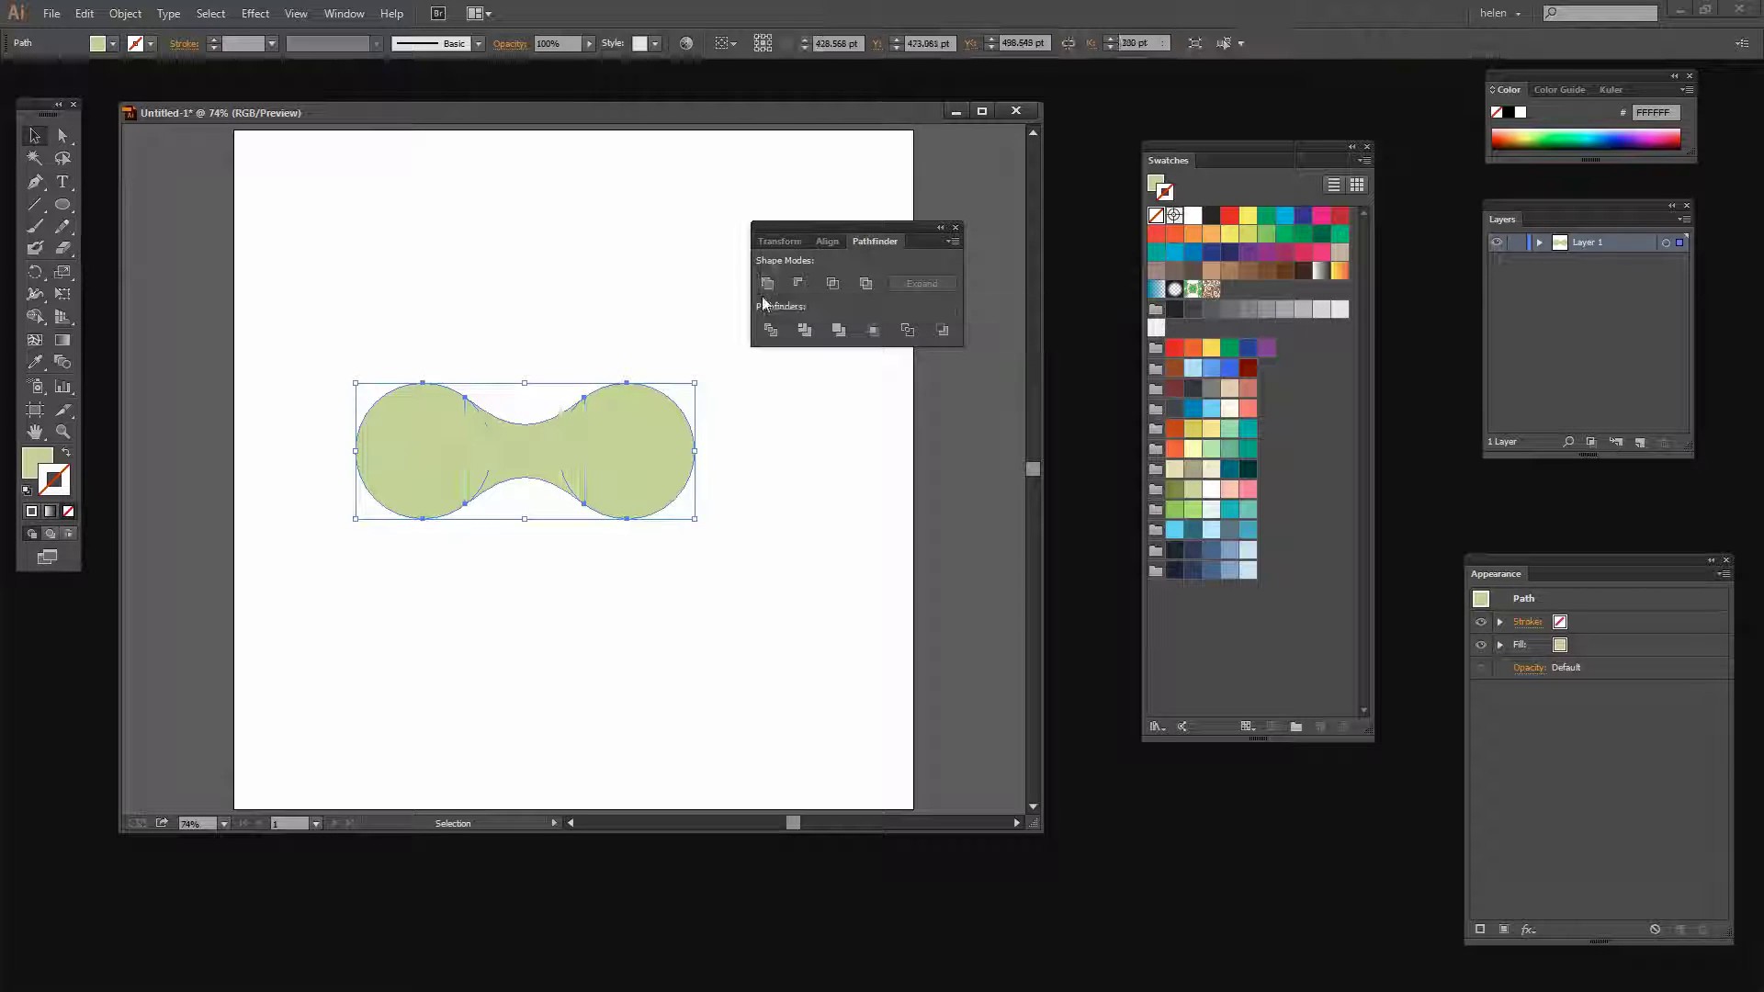
Step: Scale the united shape down proportionally to about 276 by 111 pt and reposition it near the middle of the artboard
left_click(693, 598)
left_click(582, 469)
left_click_drag(589, 490, 649, 481)
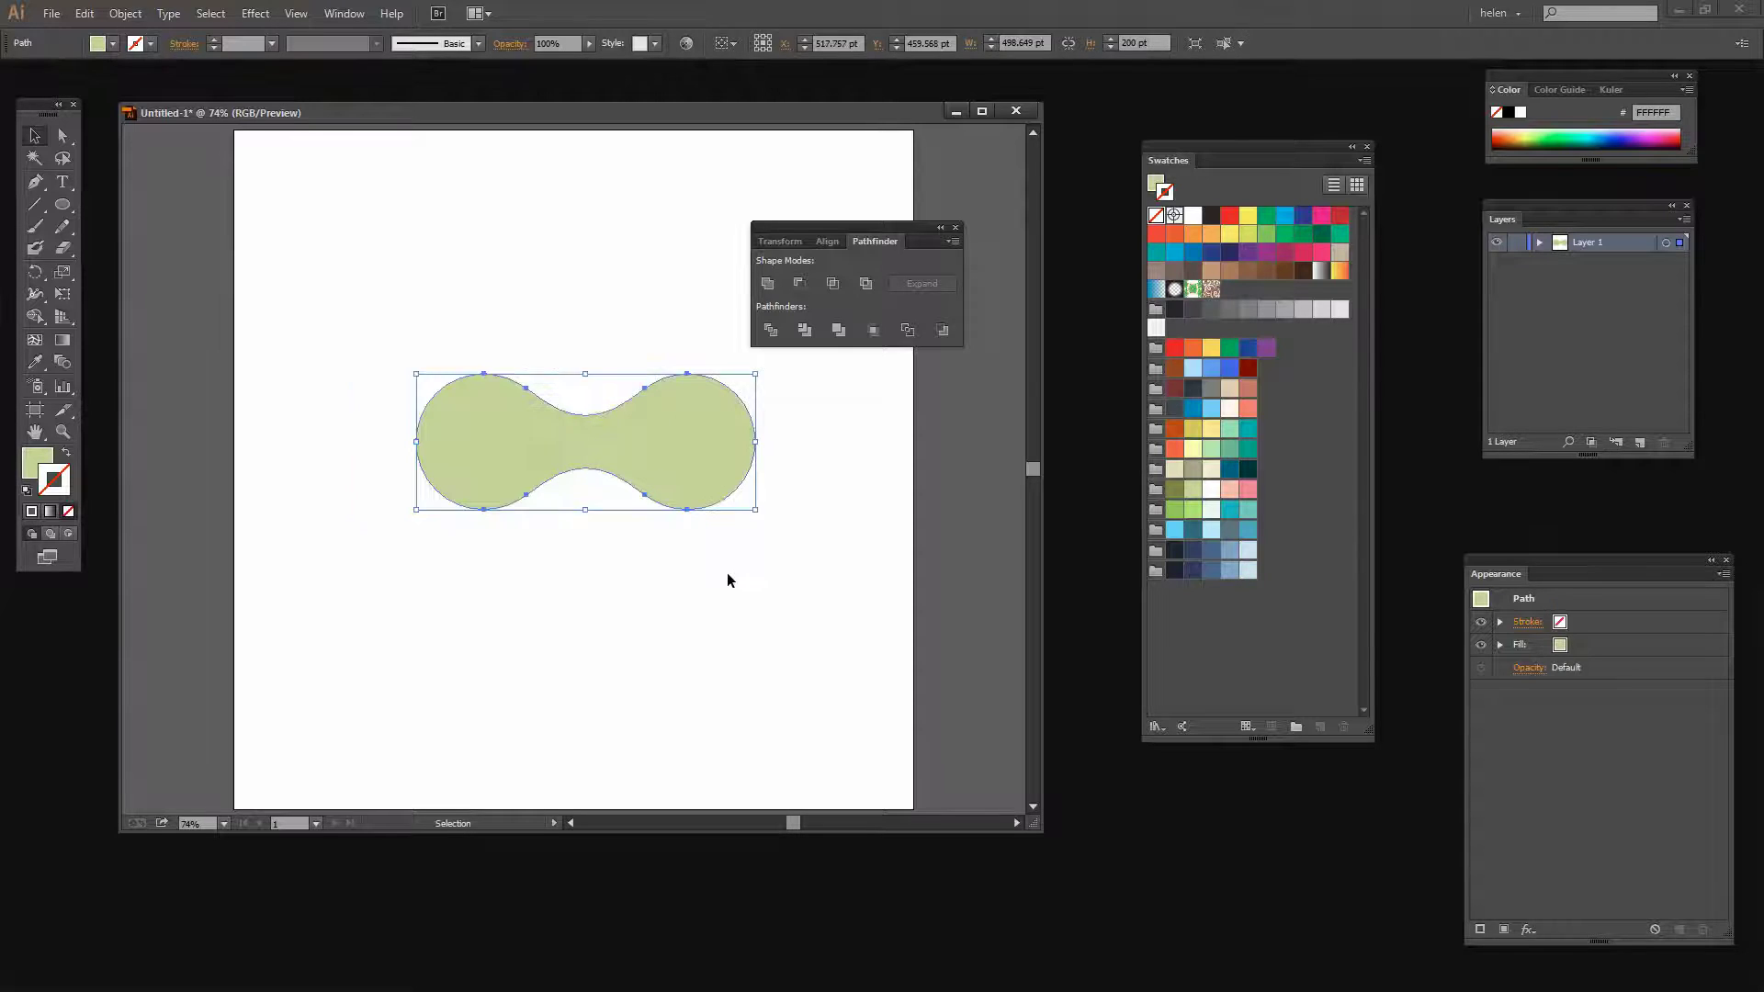
left_click(726, 572)
left_click_drag(836, 223, 1360, 559)
left_click(685, 460)
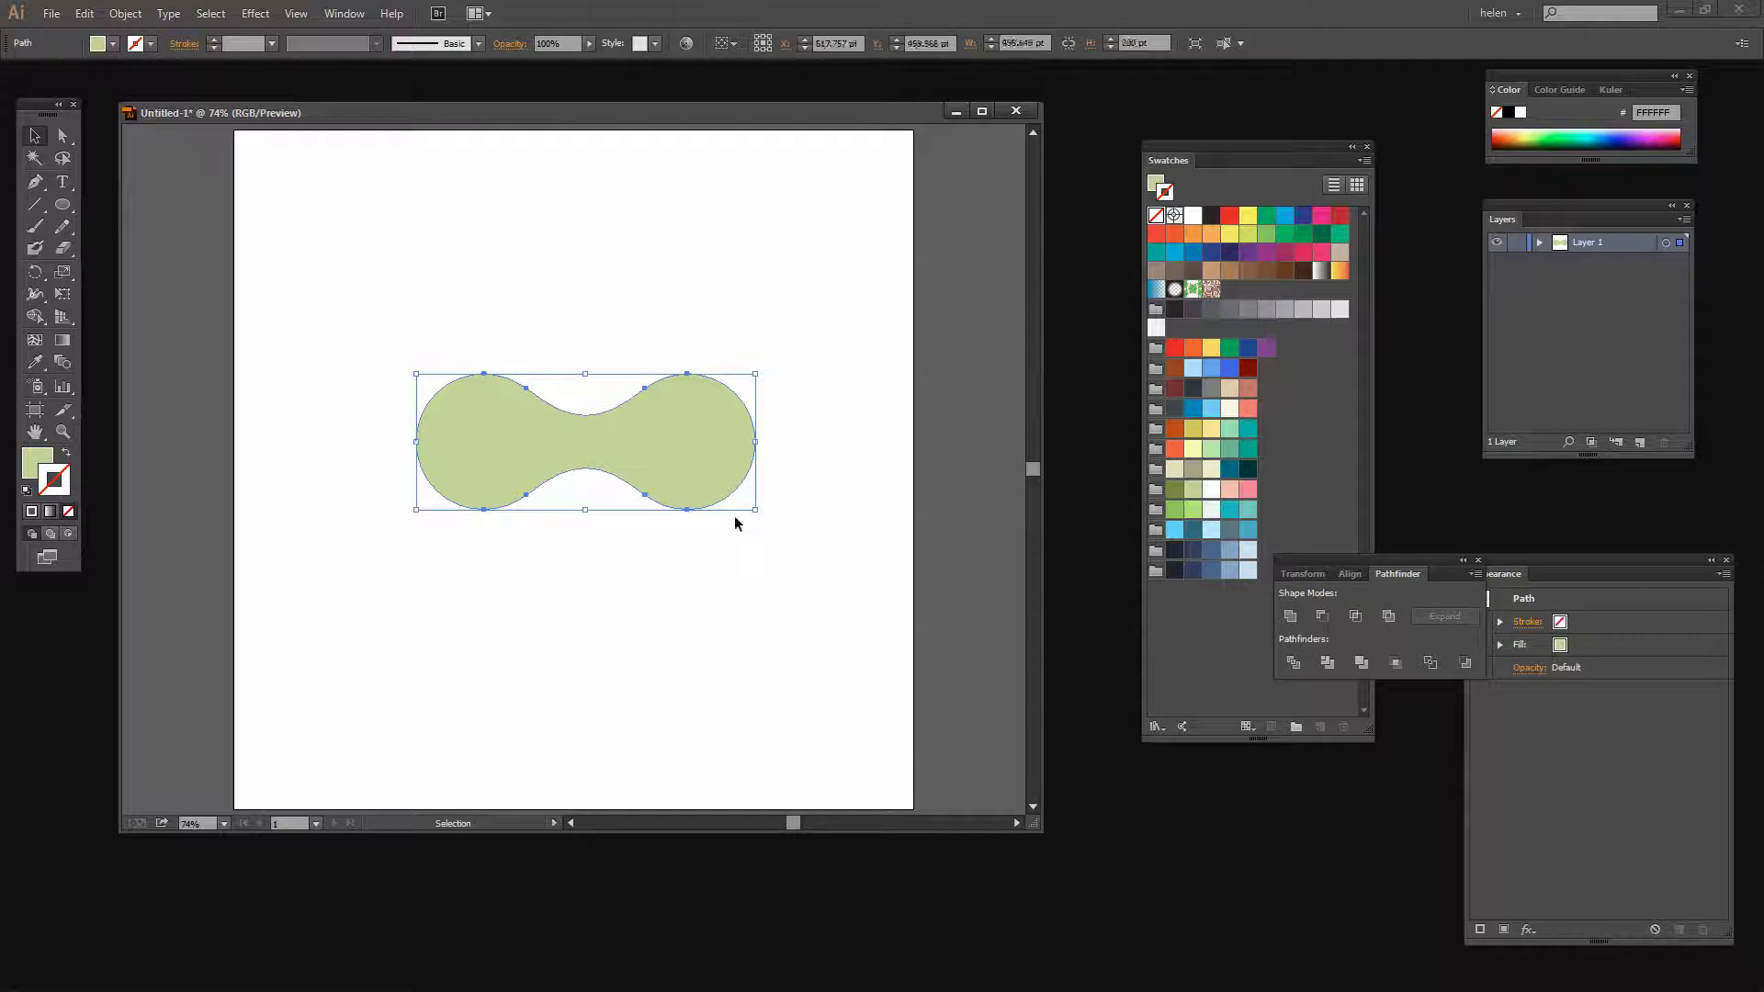
left_click_drag(755, 512, 738, 469)
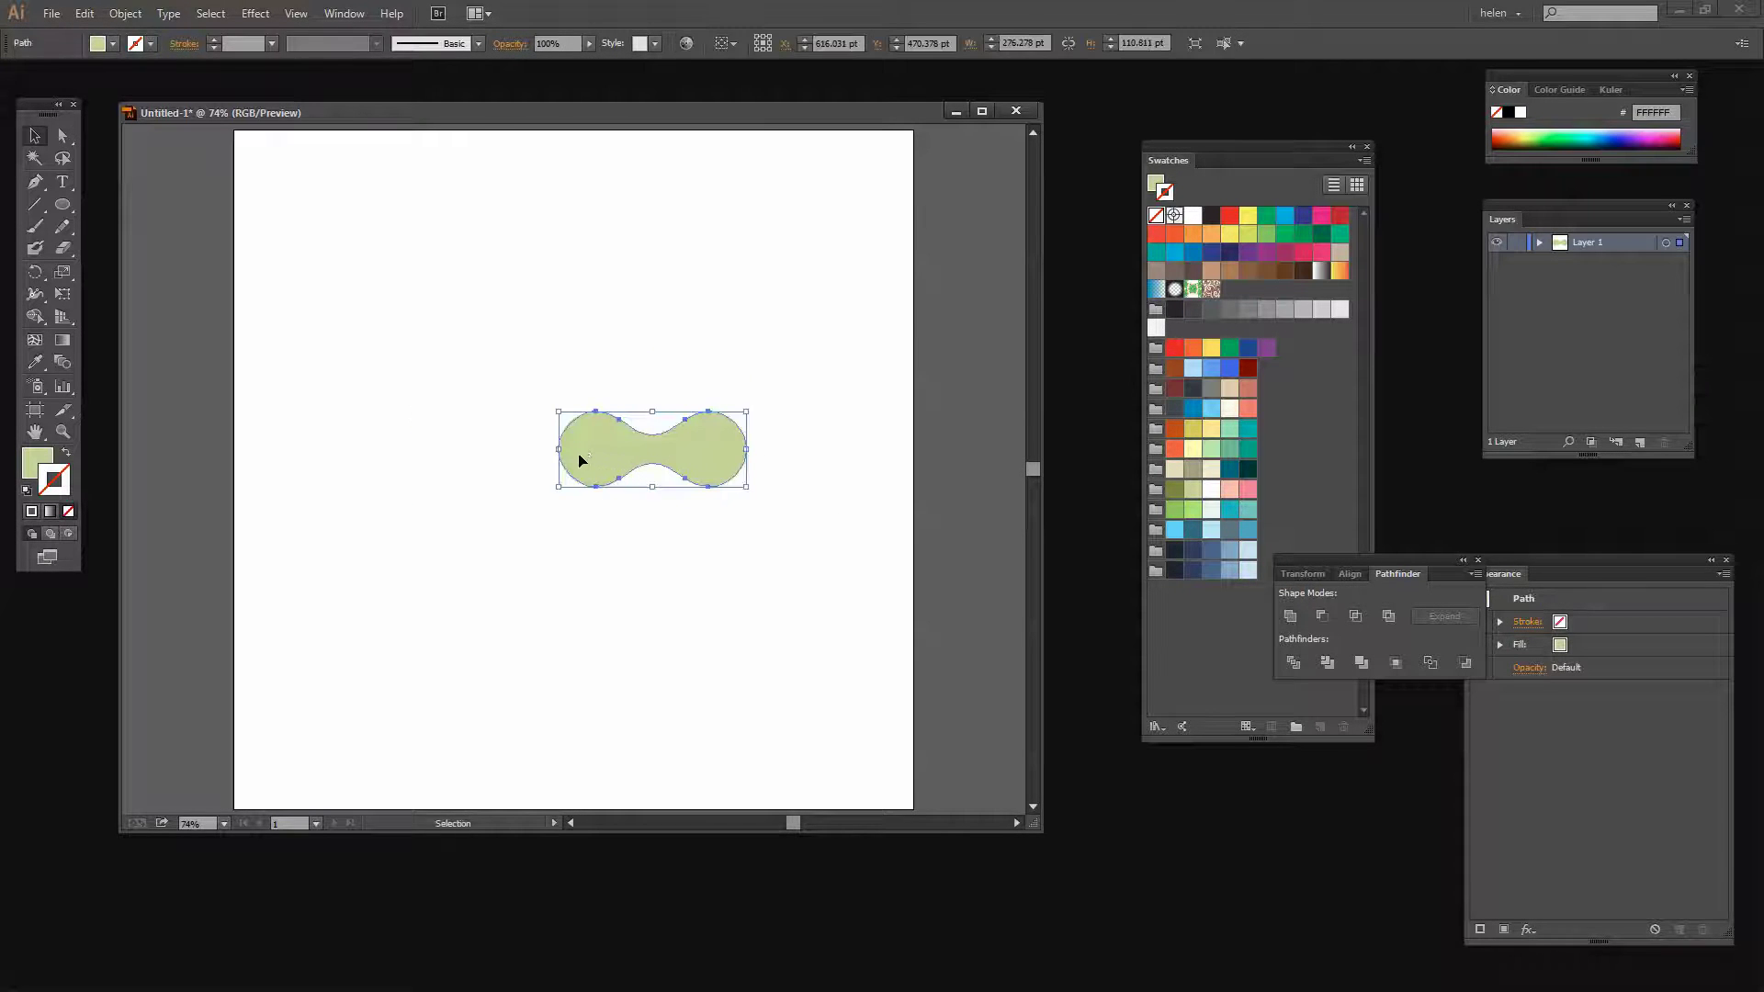
left_click_drag(579, 457, 475, 426)
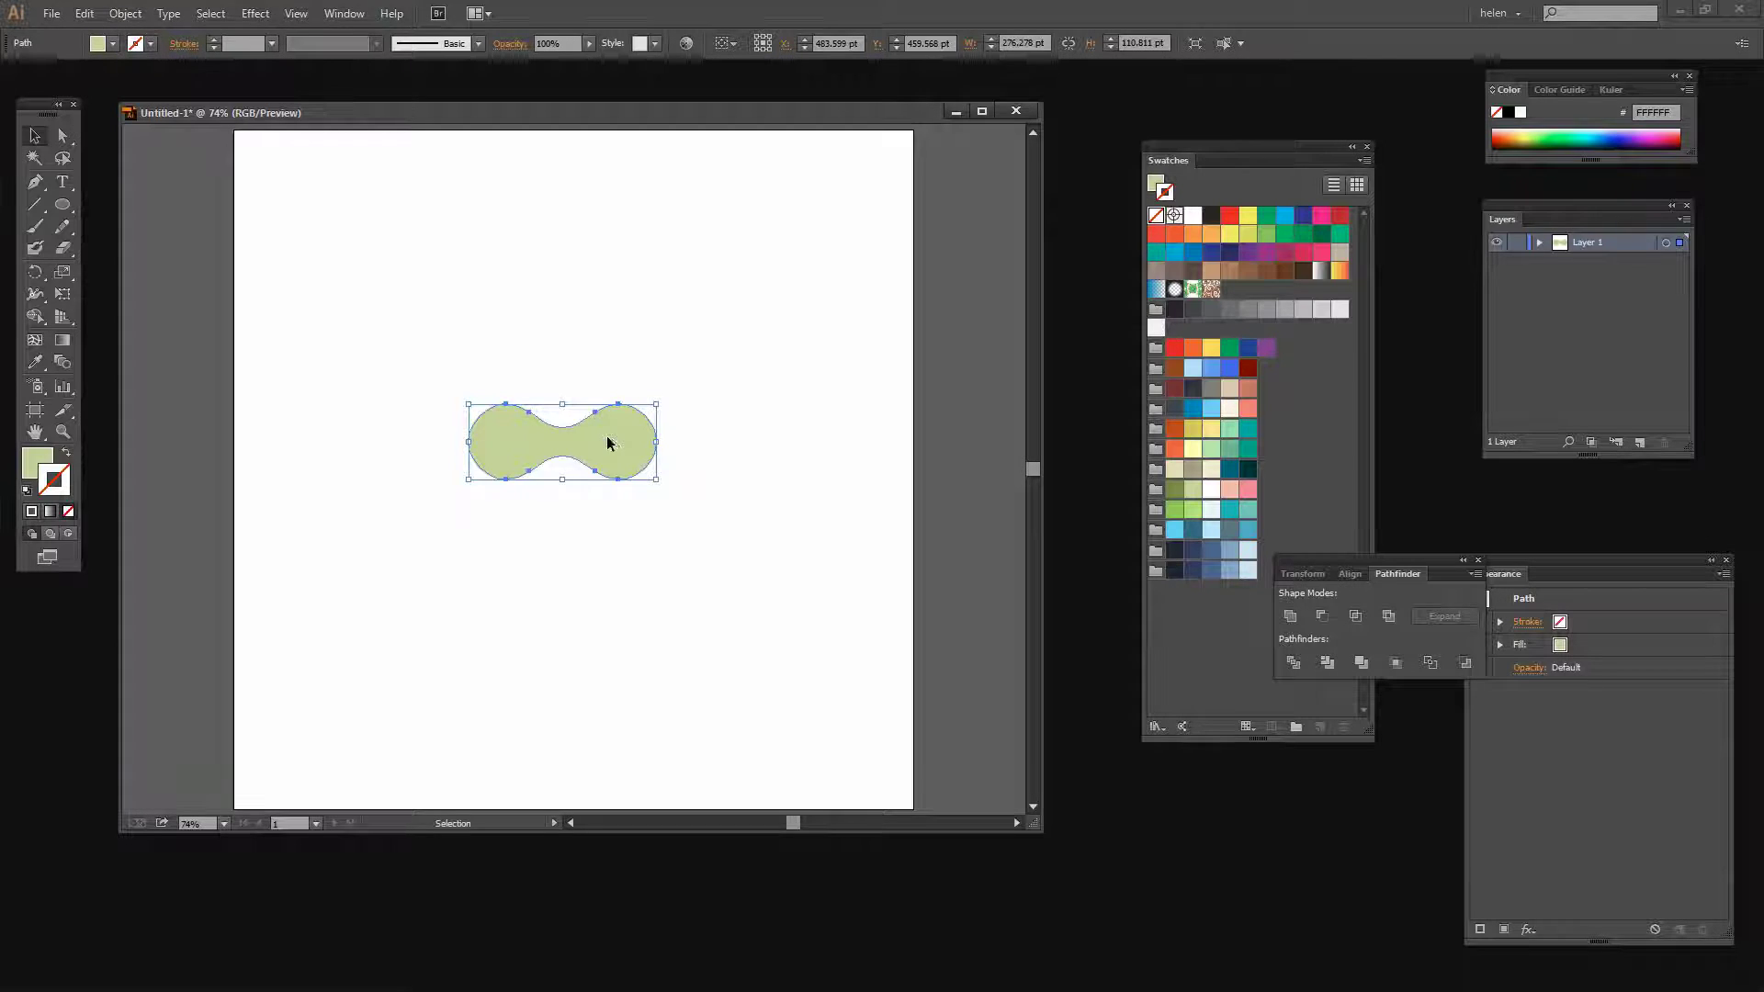
Step: Place a copy of the shape, rotated 90 degrees, directly below the original and horizontally centred on it
left_click_drag(606, 444, 492, 681)
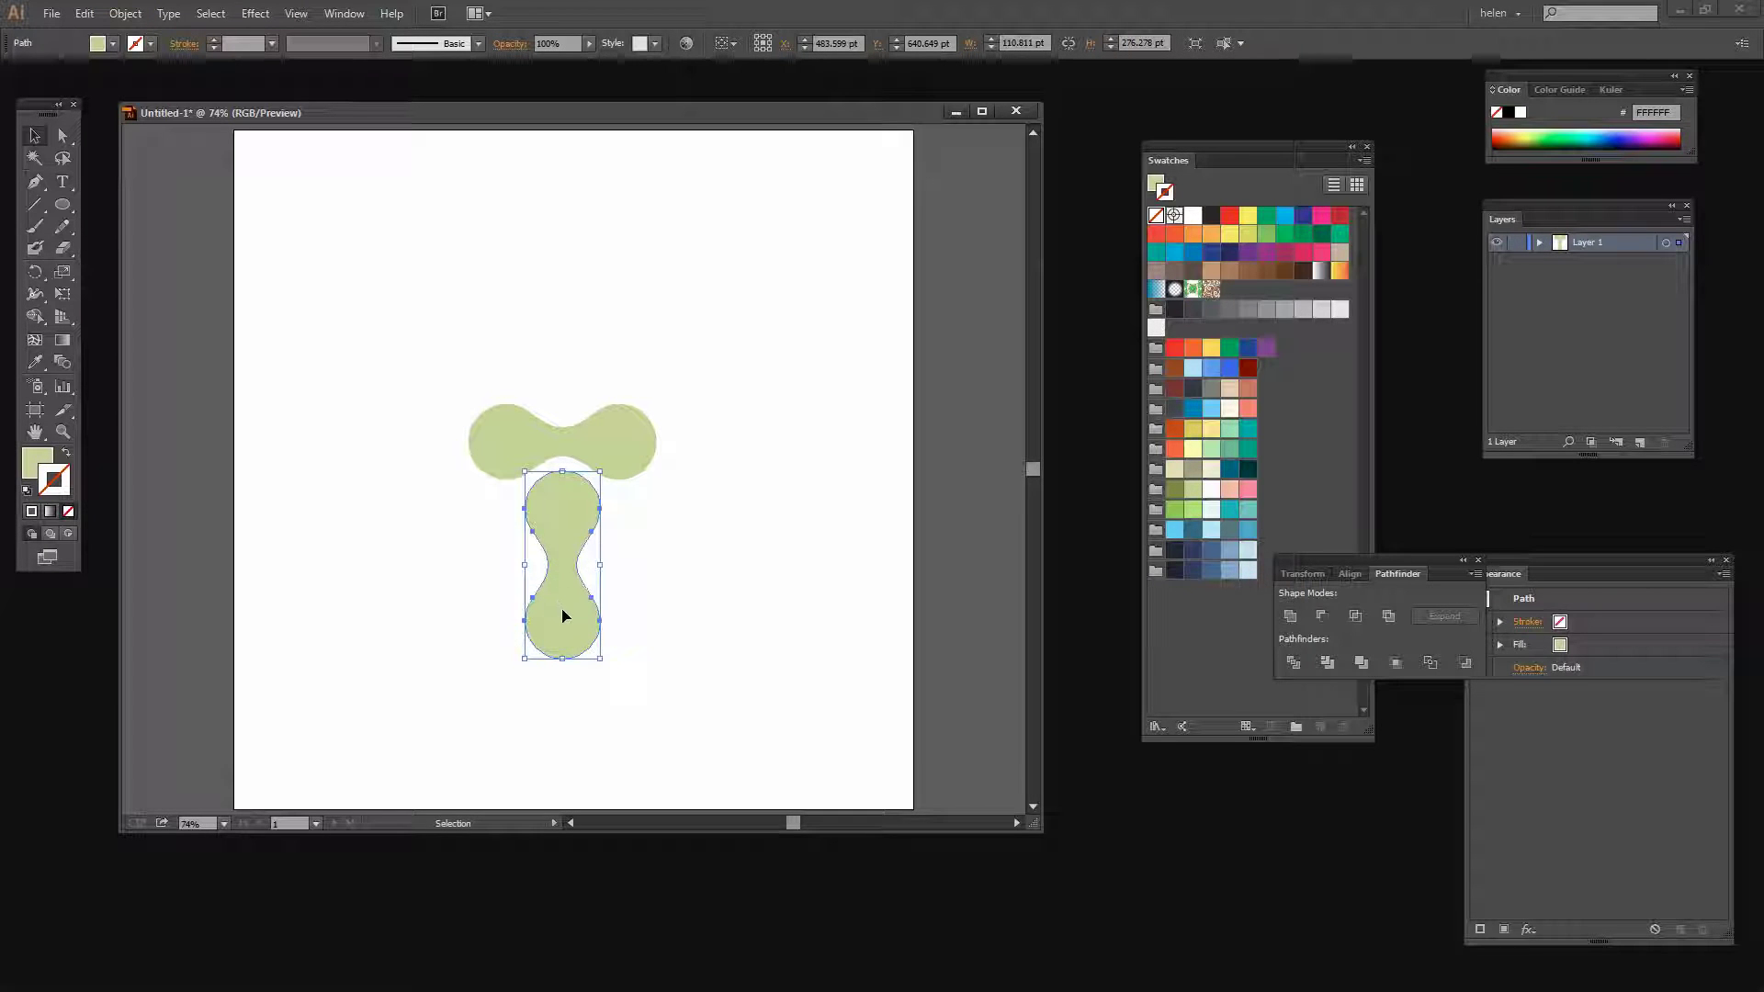
left_click_drag(563, 617, 570, 625)
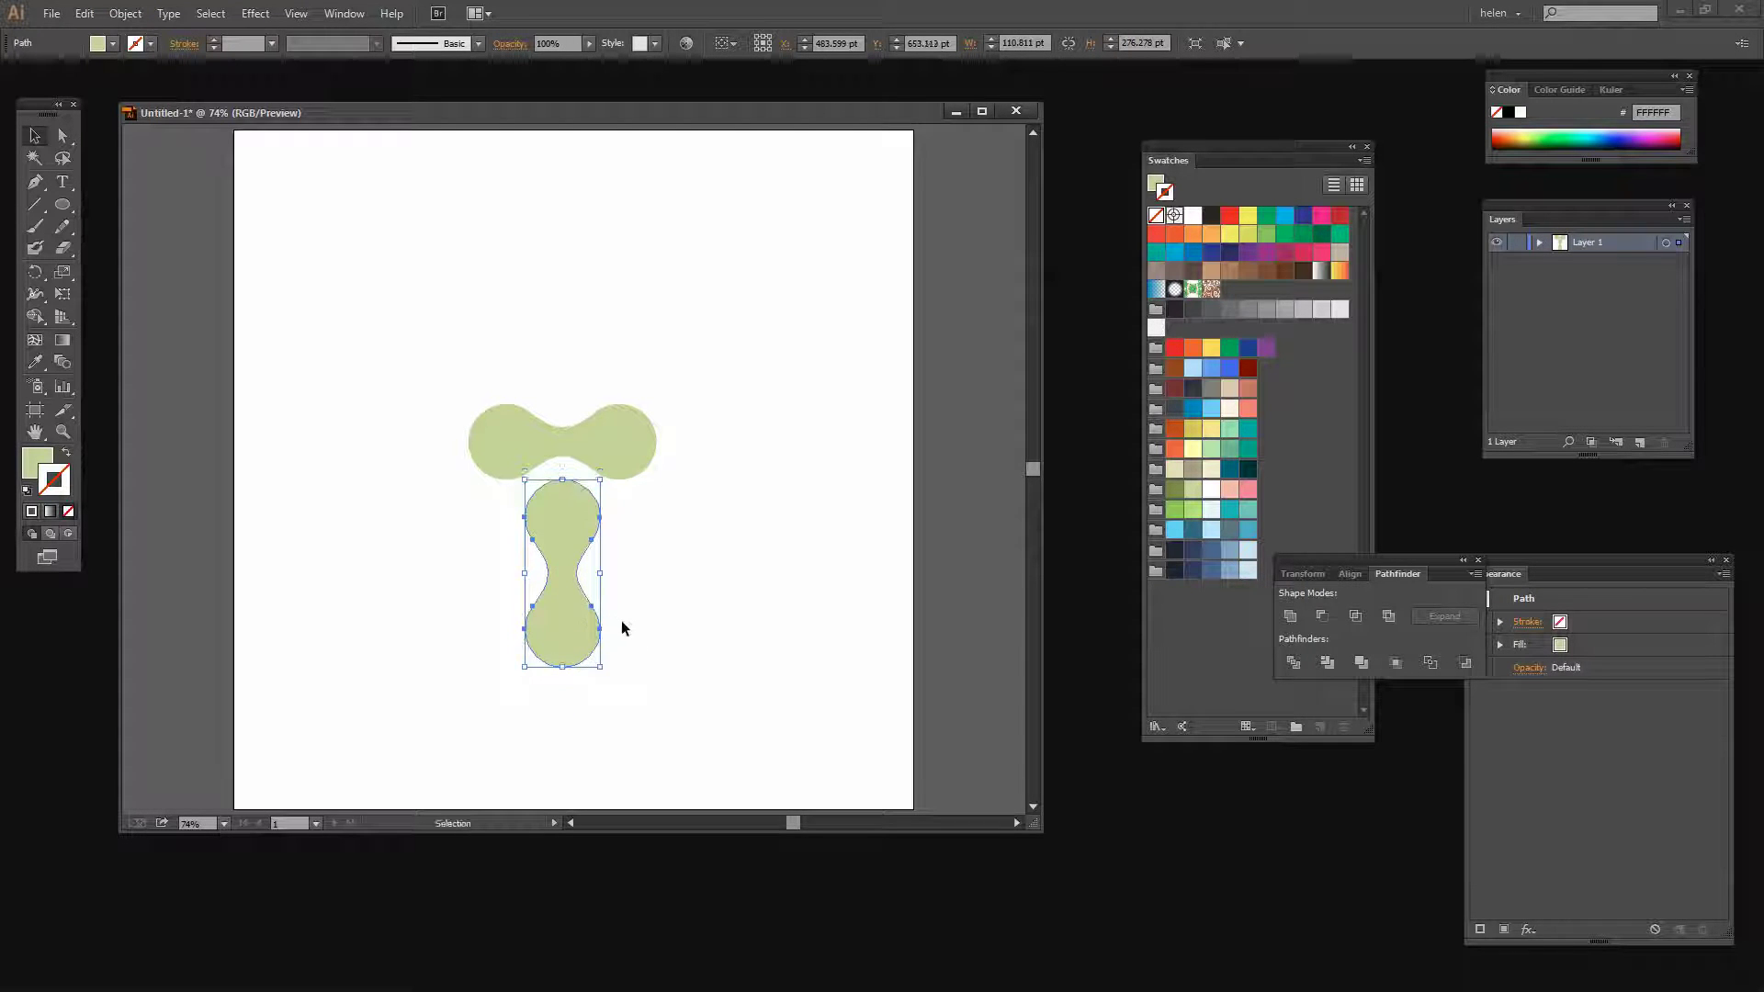
left_click(647, 634)
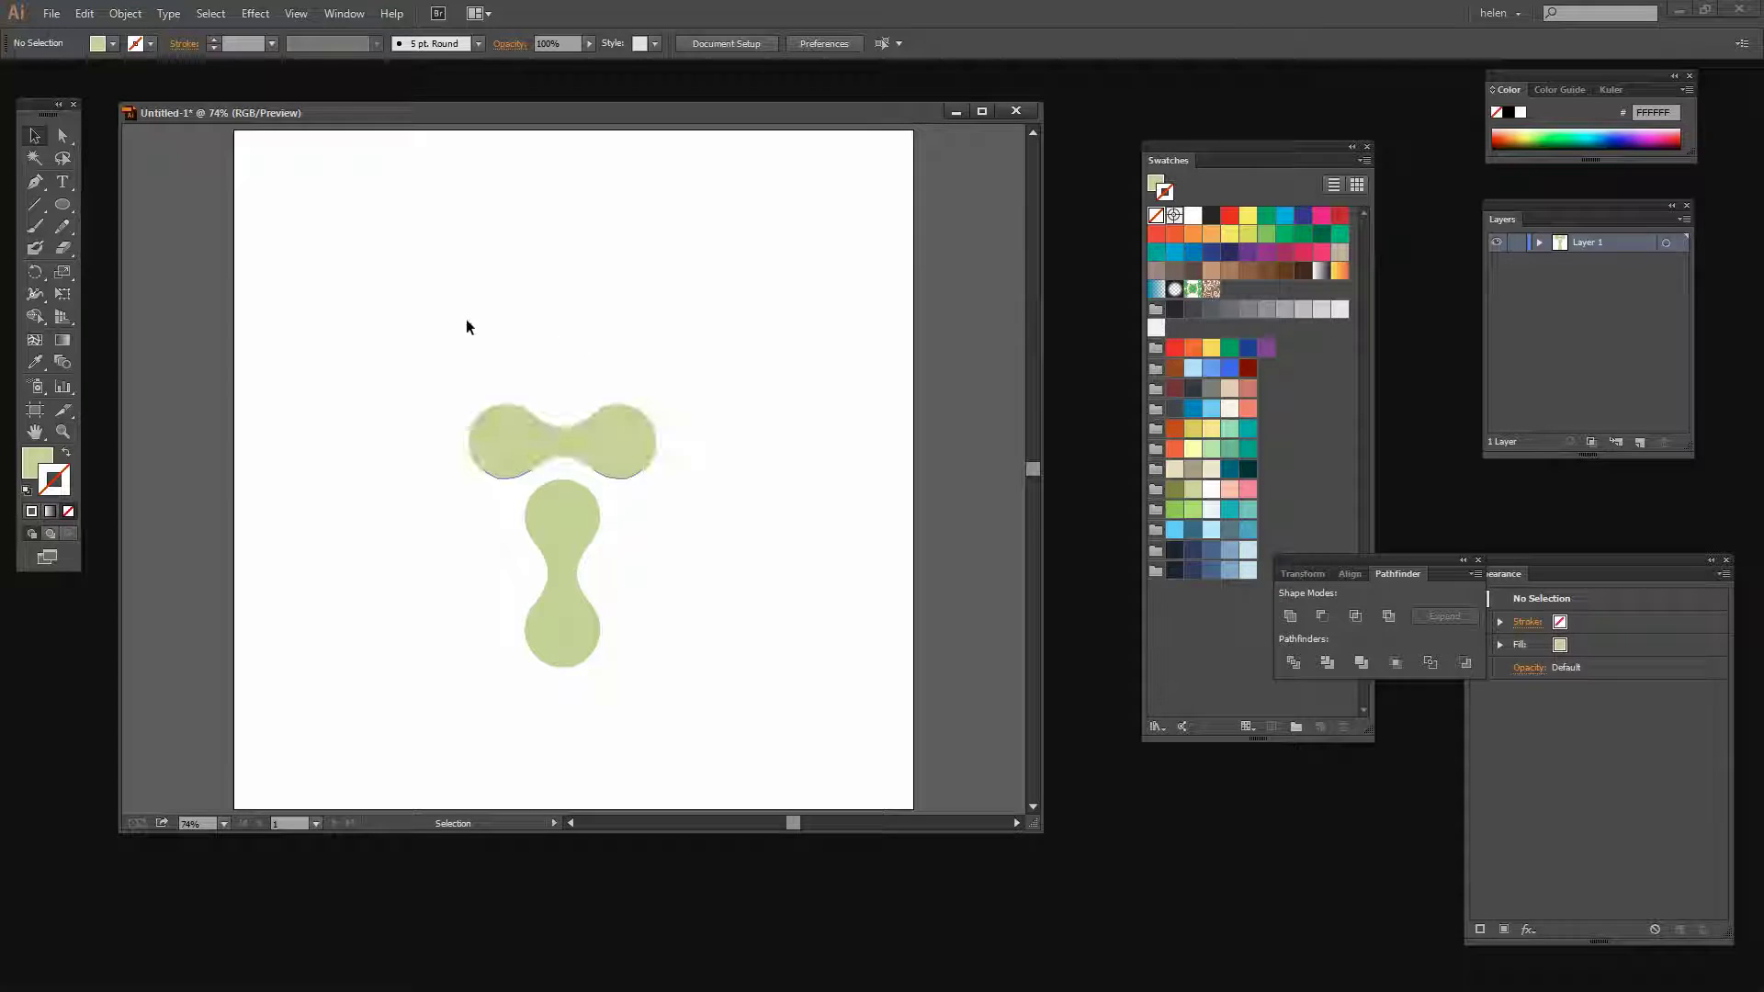
left_click_drag(466, 318, 658, 716)
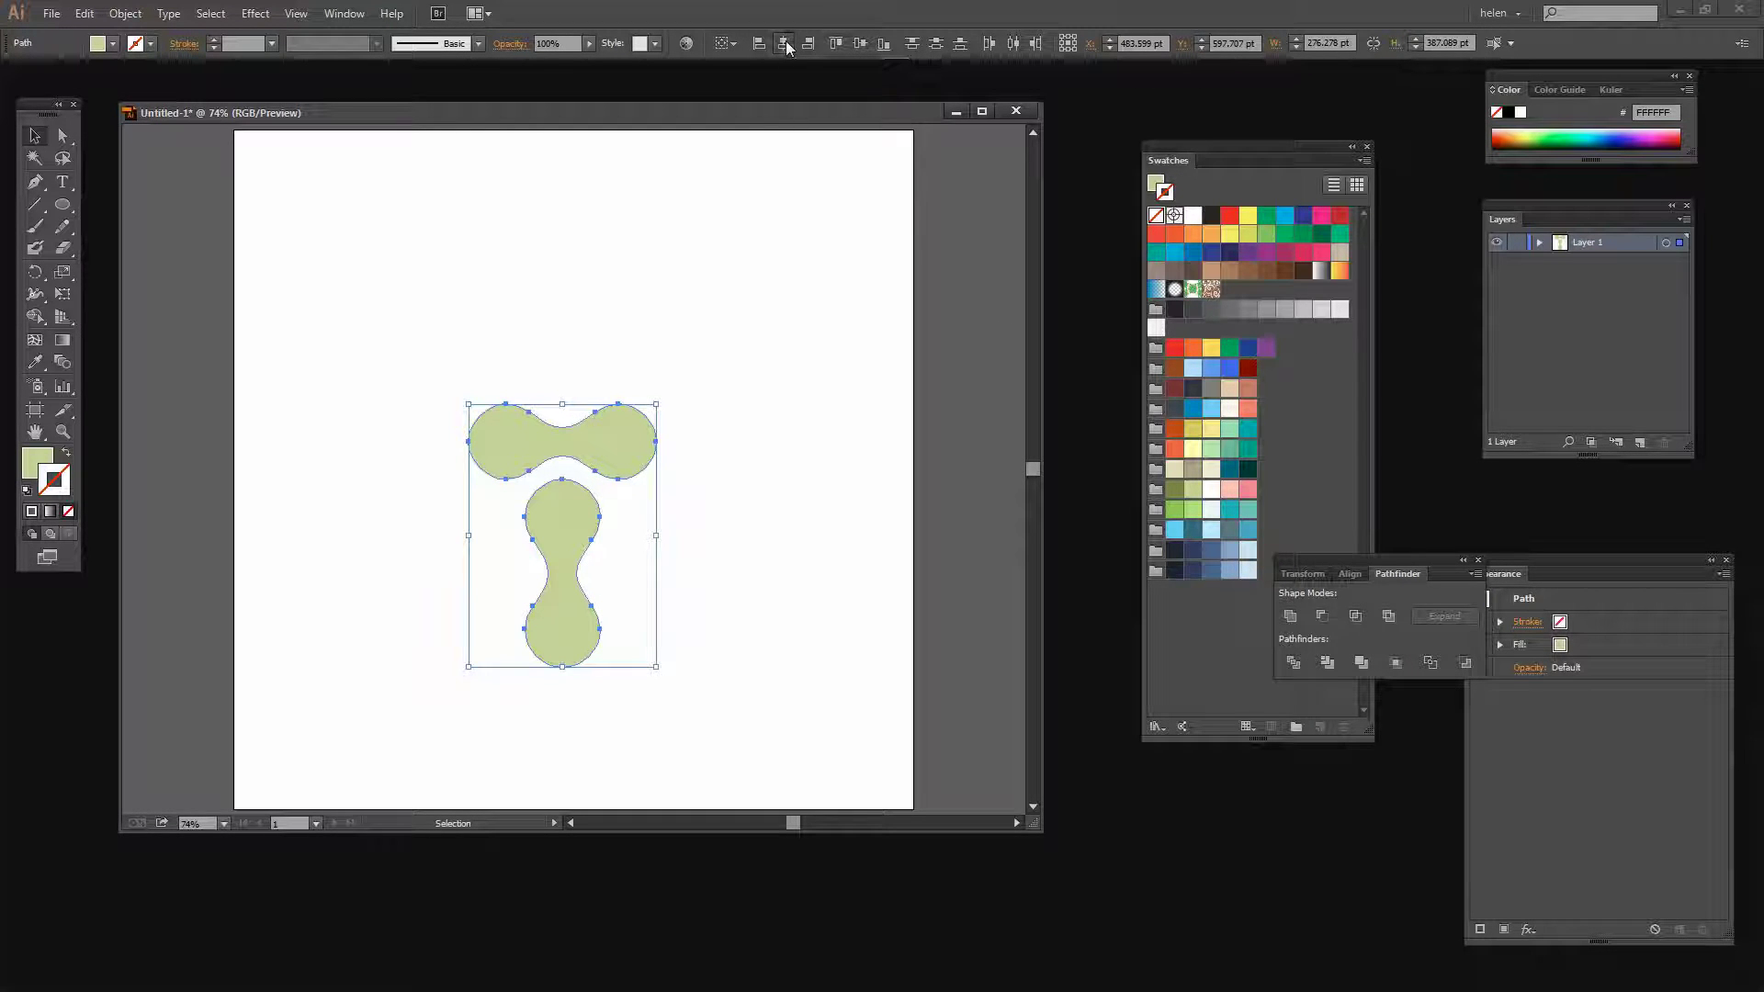
left_click(749, 415)
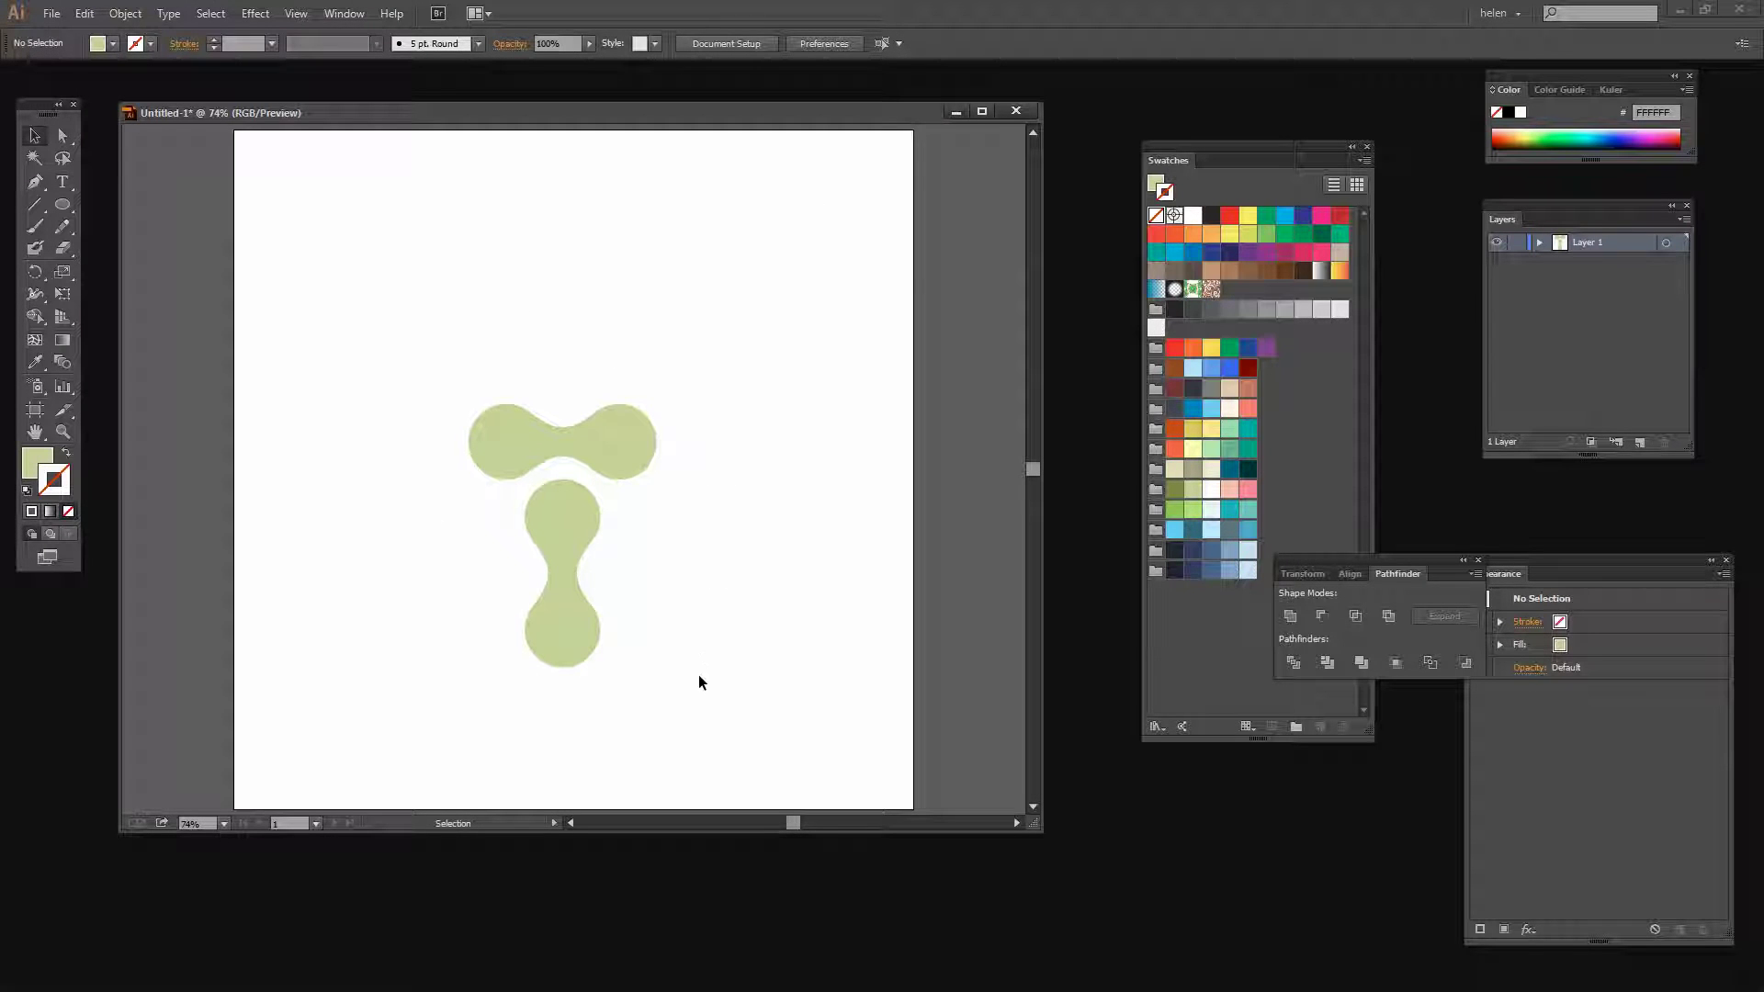
Step: Make a new pattern from the horizontal and vertical shapes, placing the pattern options clear of the artwork
left_click_drag(665, 689, 327, 188)
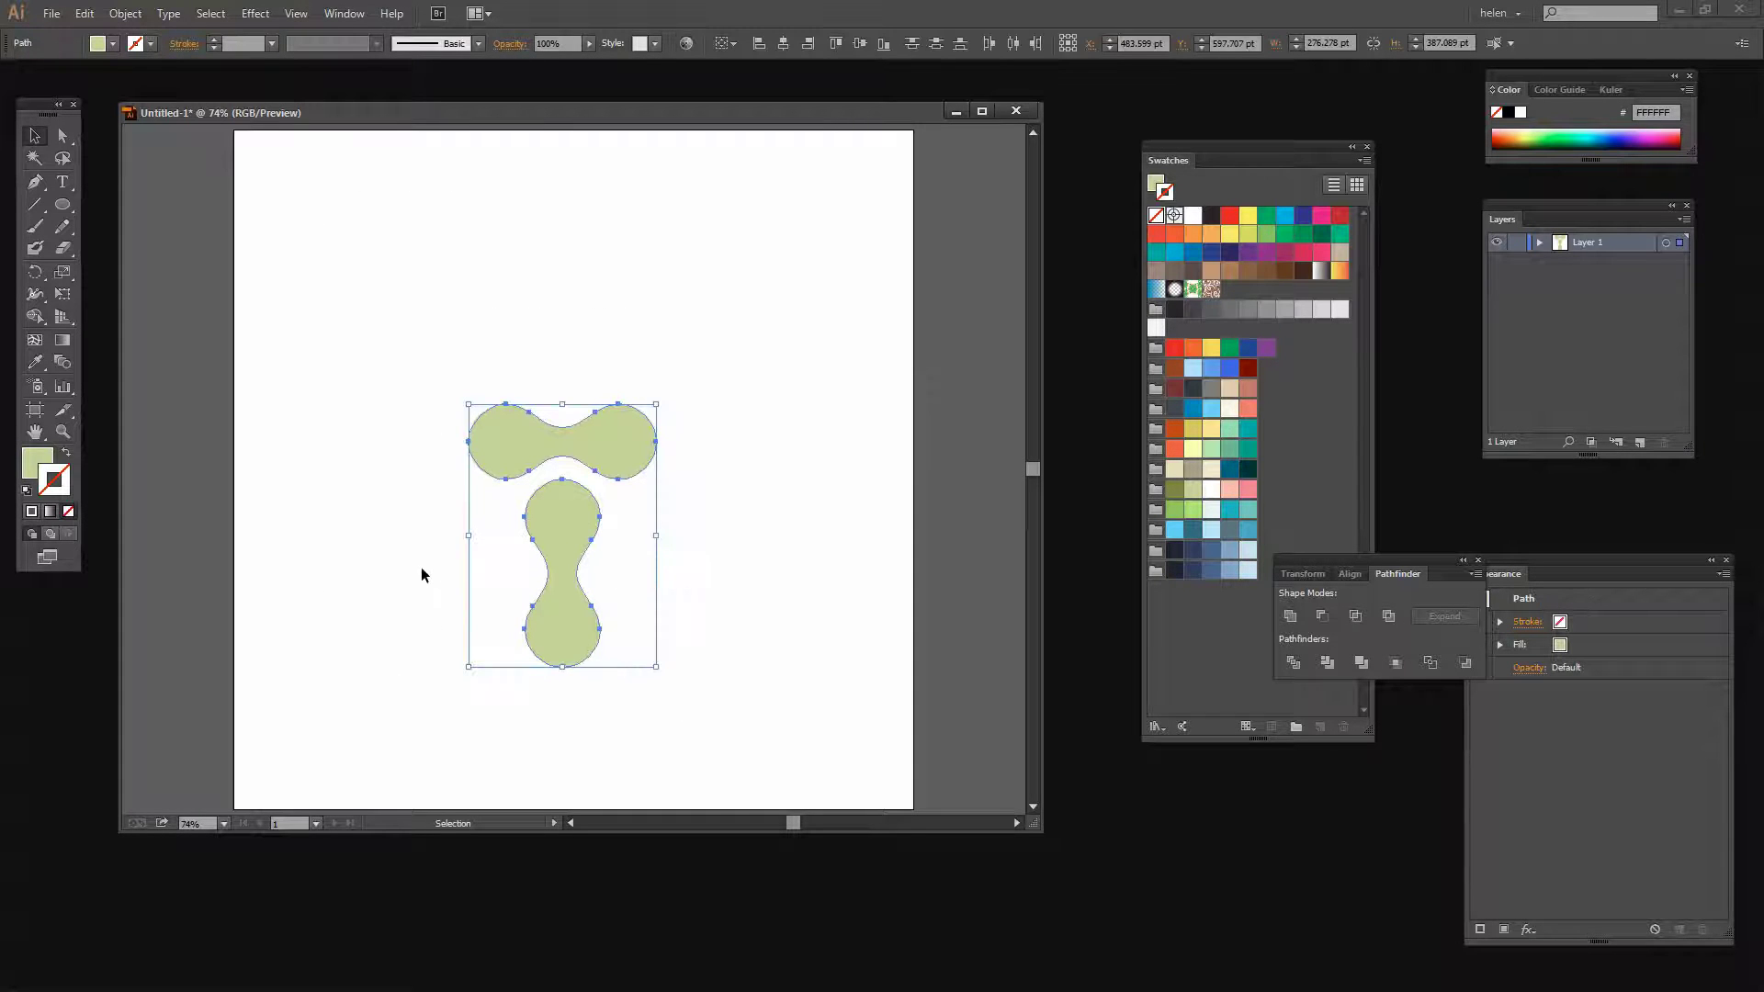
left_click(124, 12)
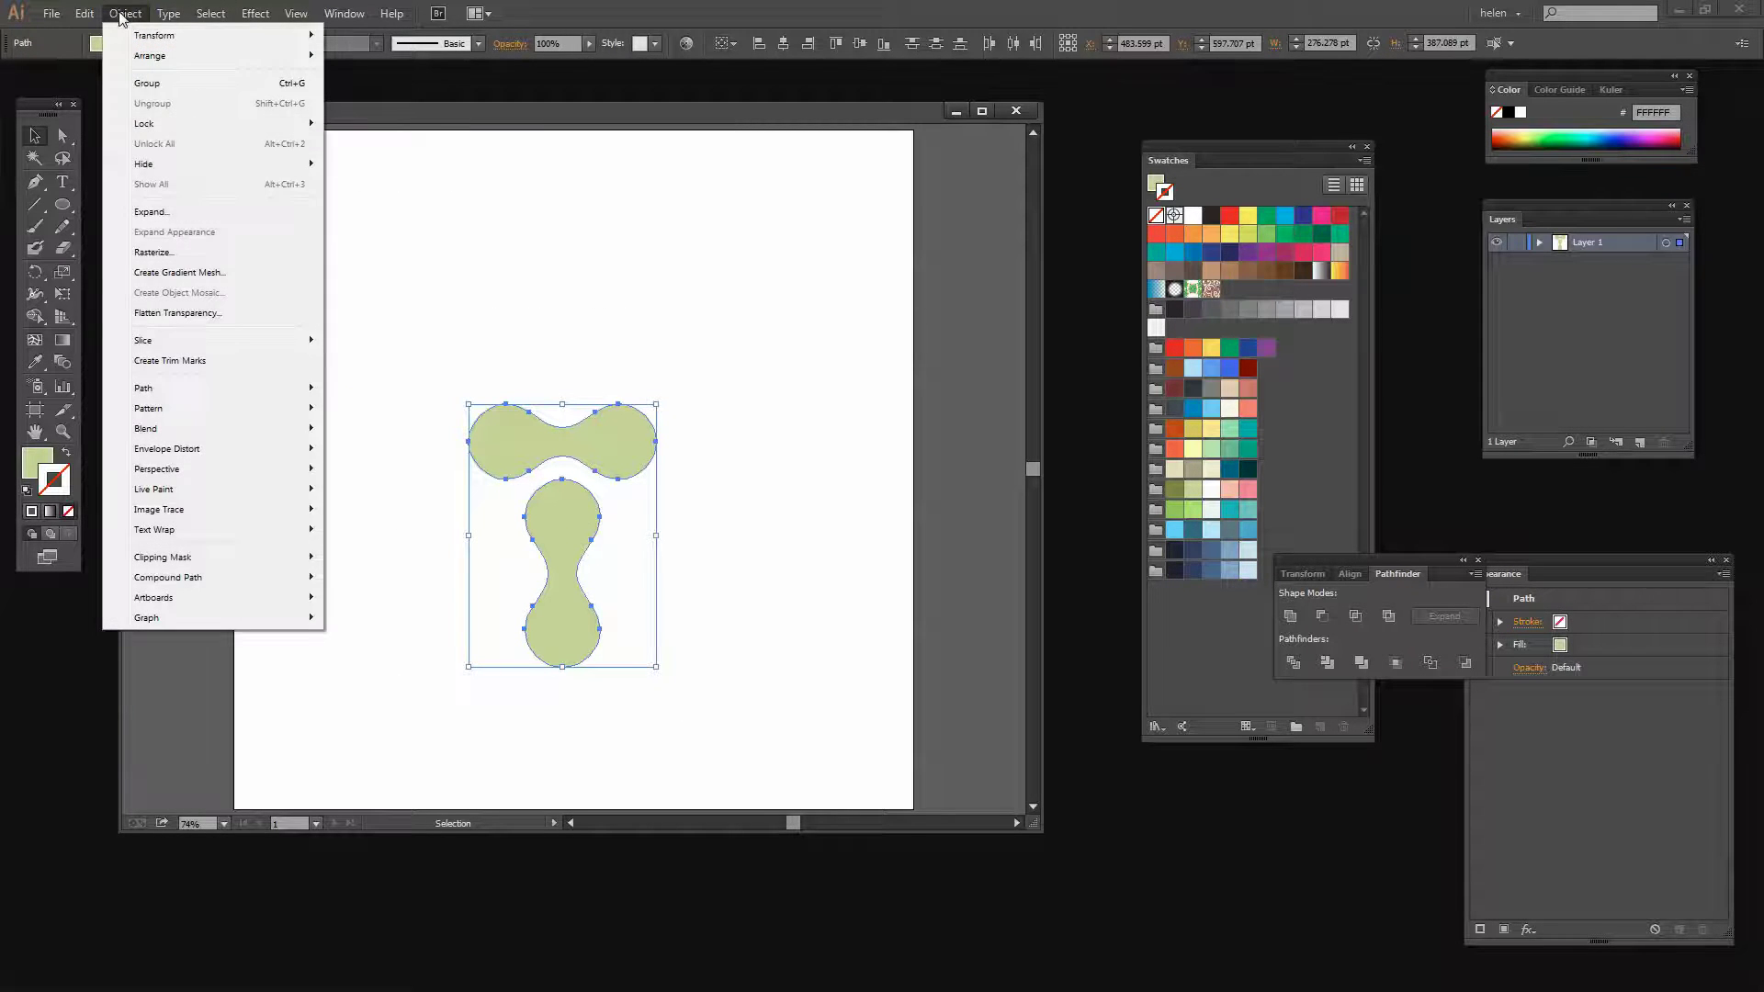
mouse_move(276, 408)
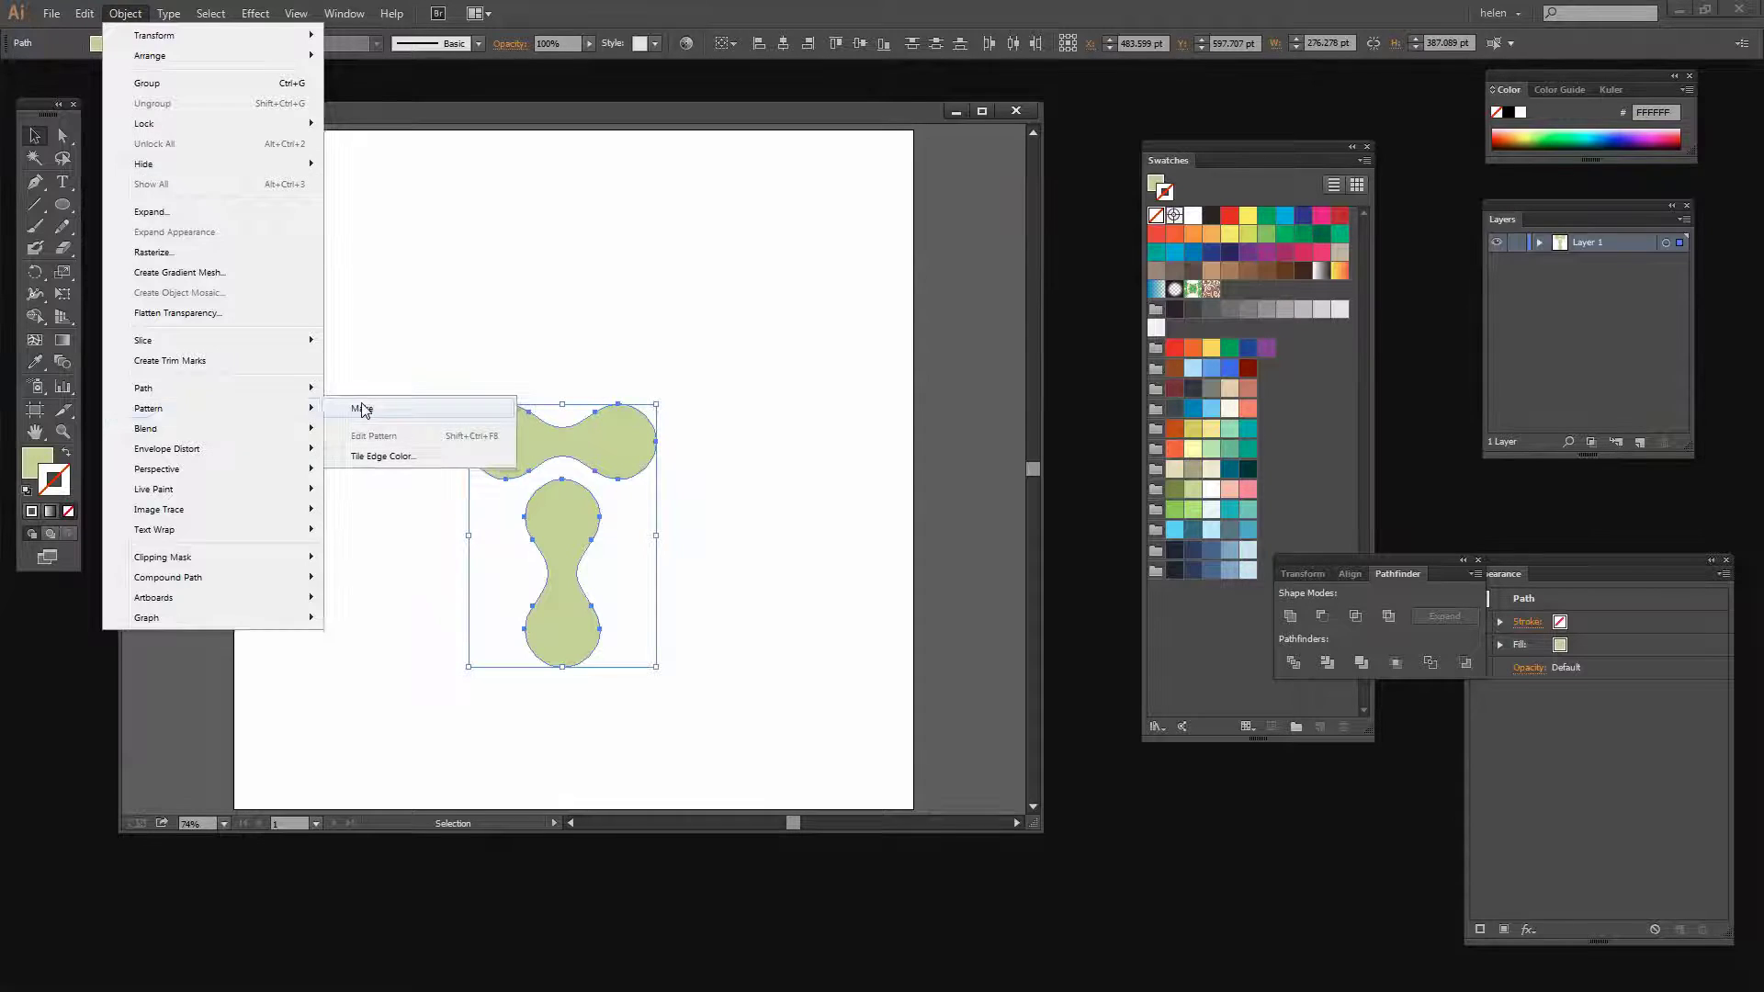
left_click(358, 404)
left_click(1057, 540)
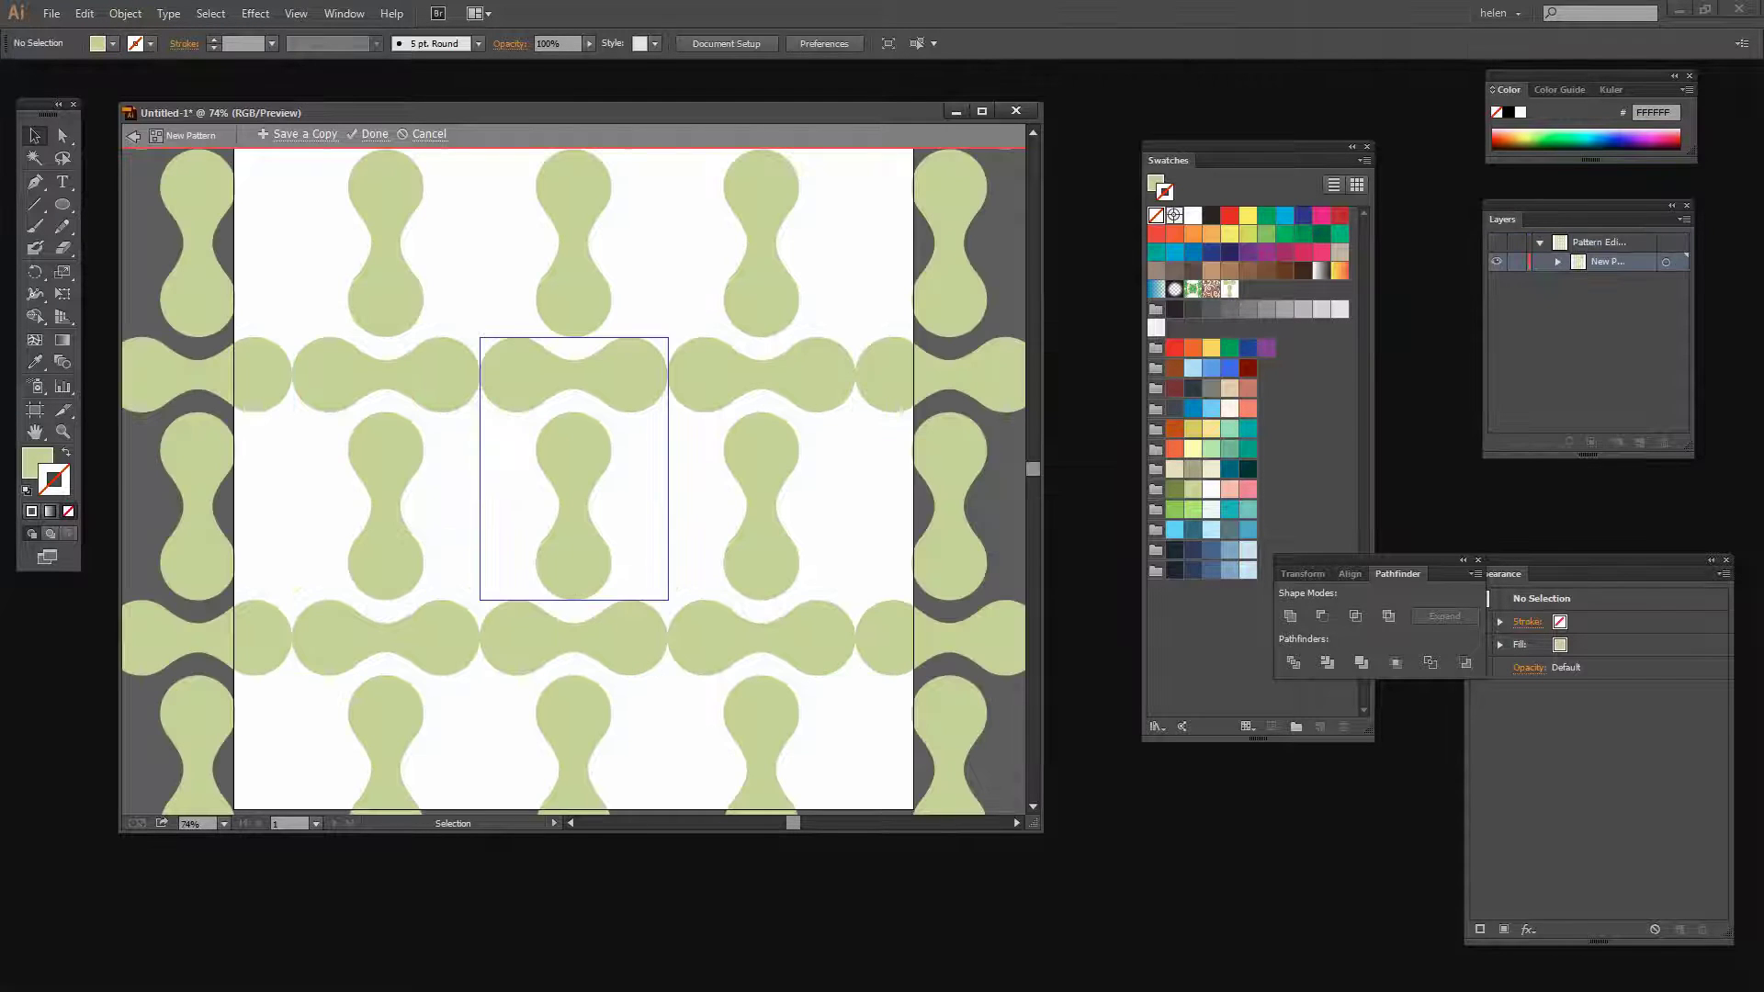
left_click_drag(1214, 233, 1045, 506)
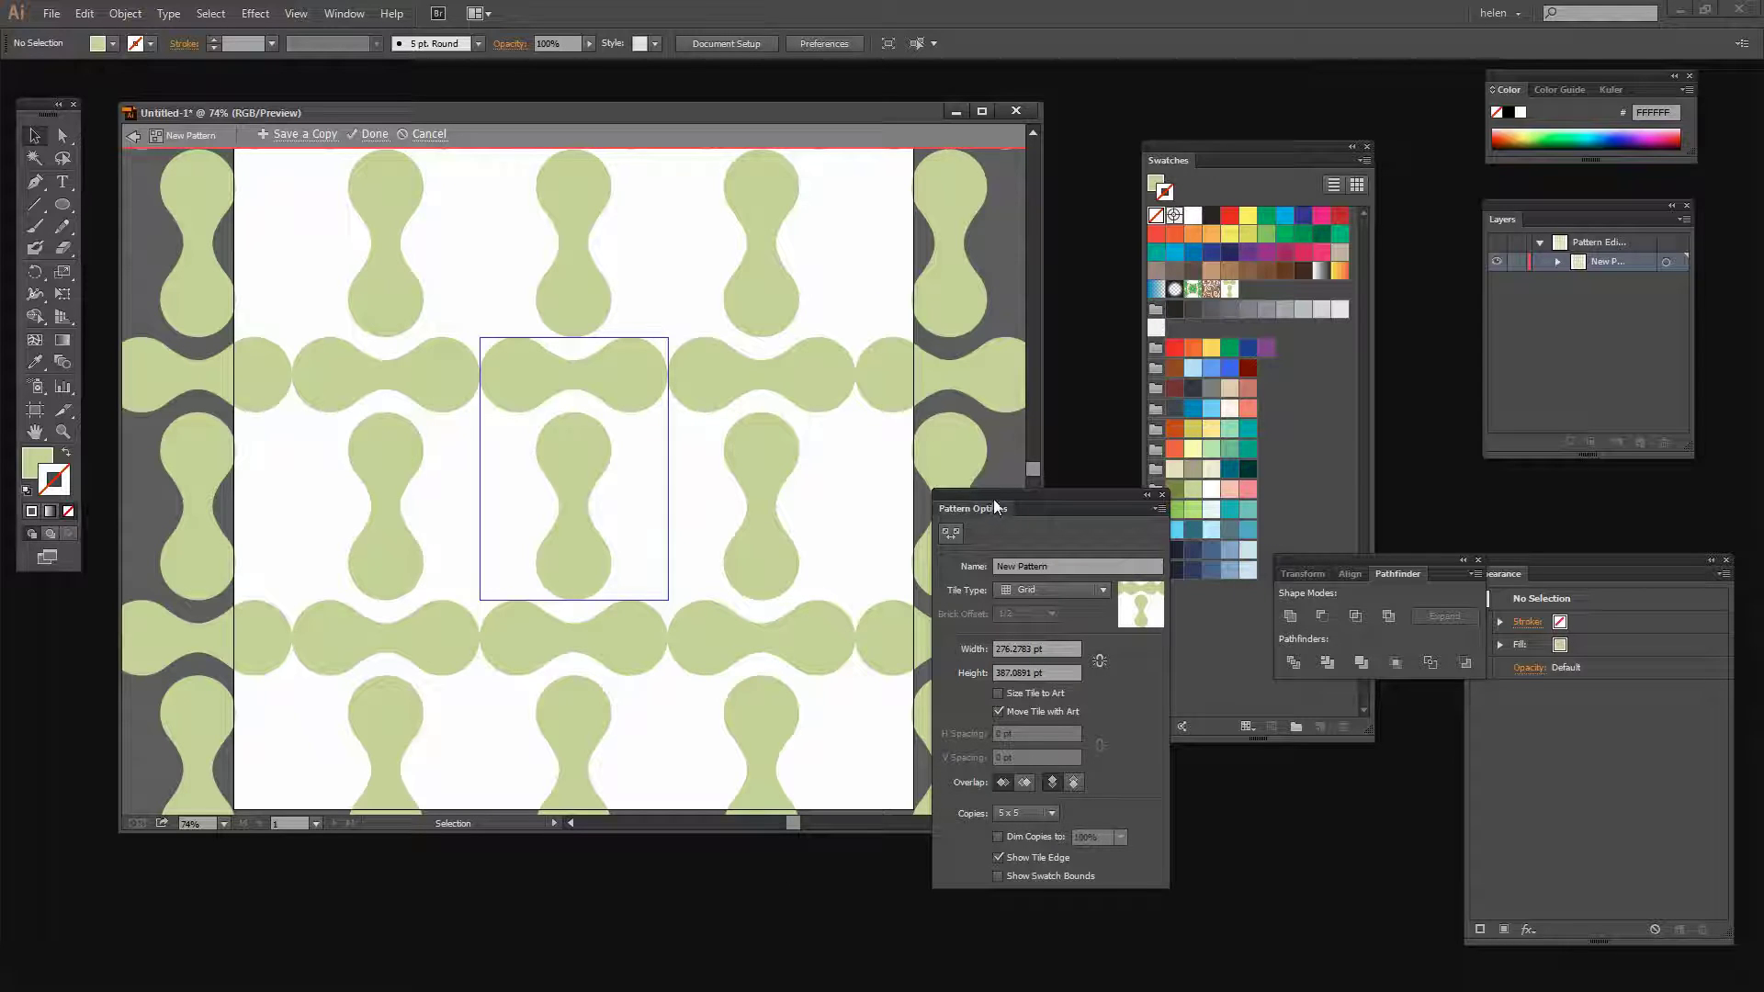
left_click_drag(993, 499, 996, 499)
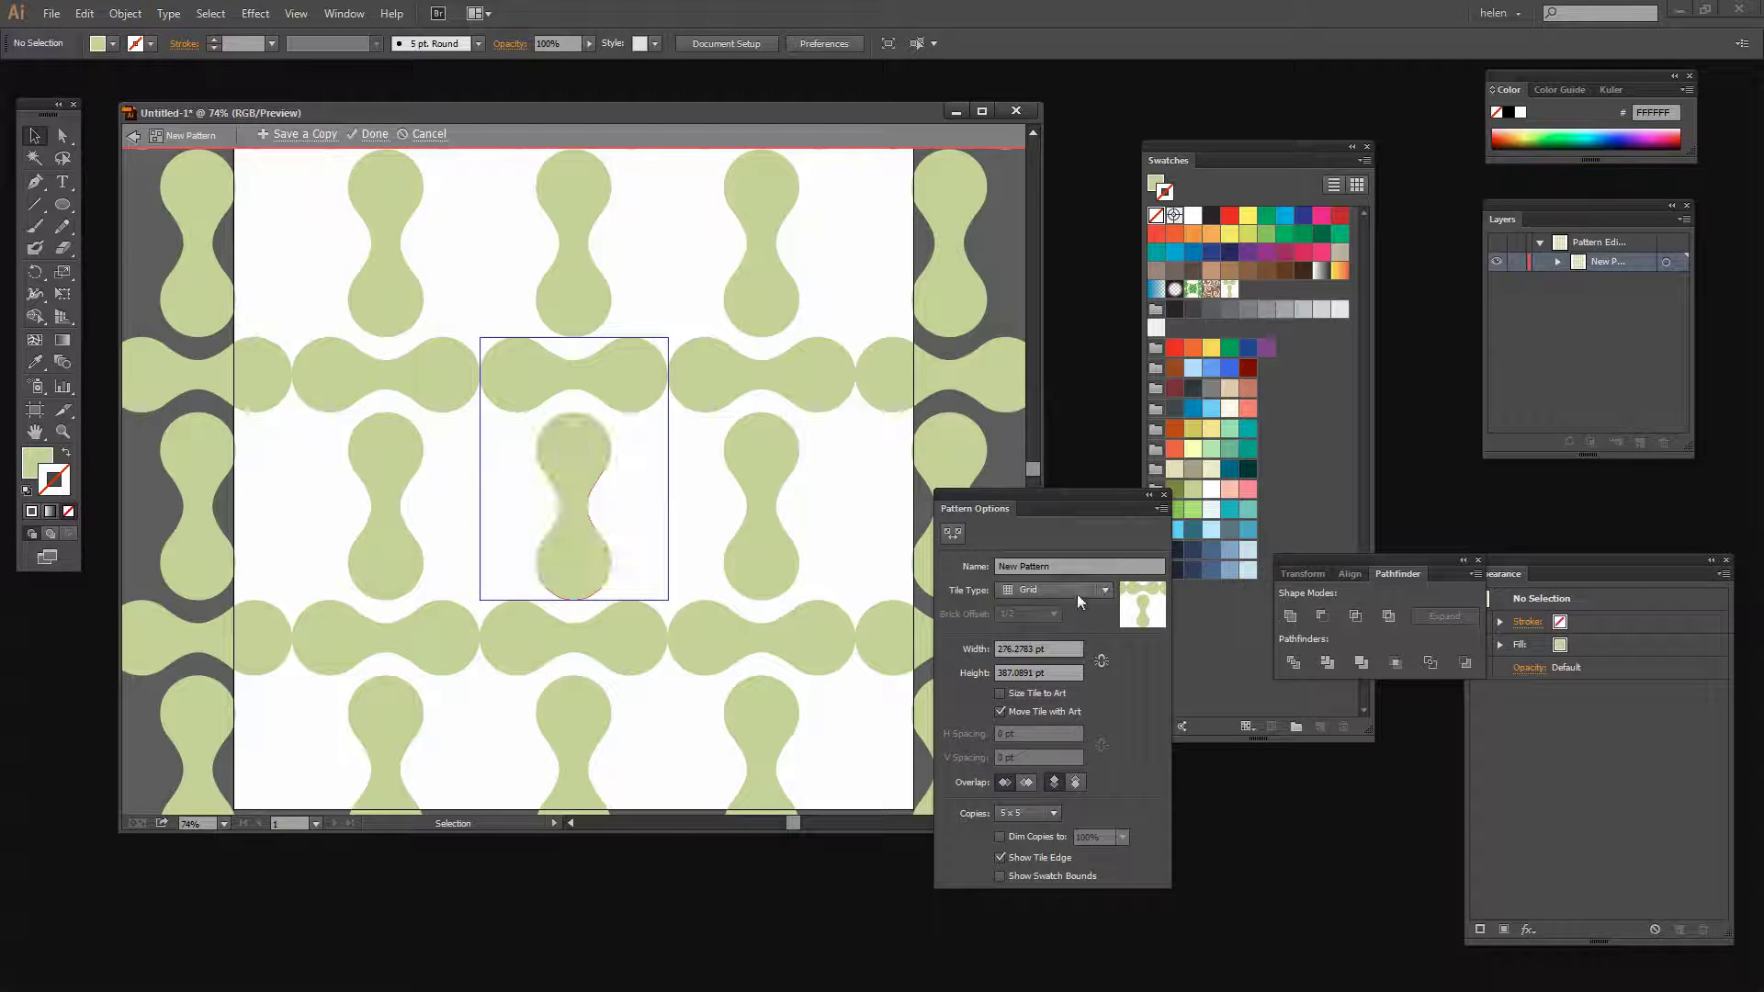
Step: Try the Brick by Row tile type and settle on Brick by Column for the pattern
left_click(1104, 588)
left_click(1077, 627)
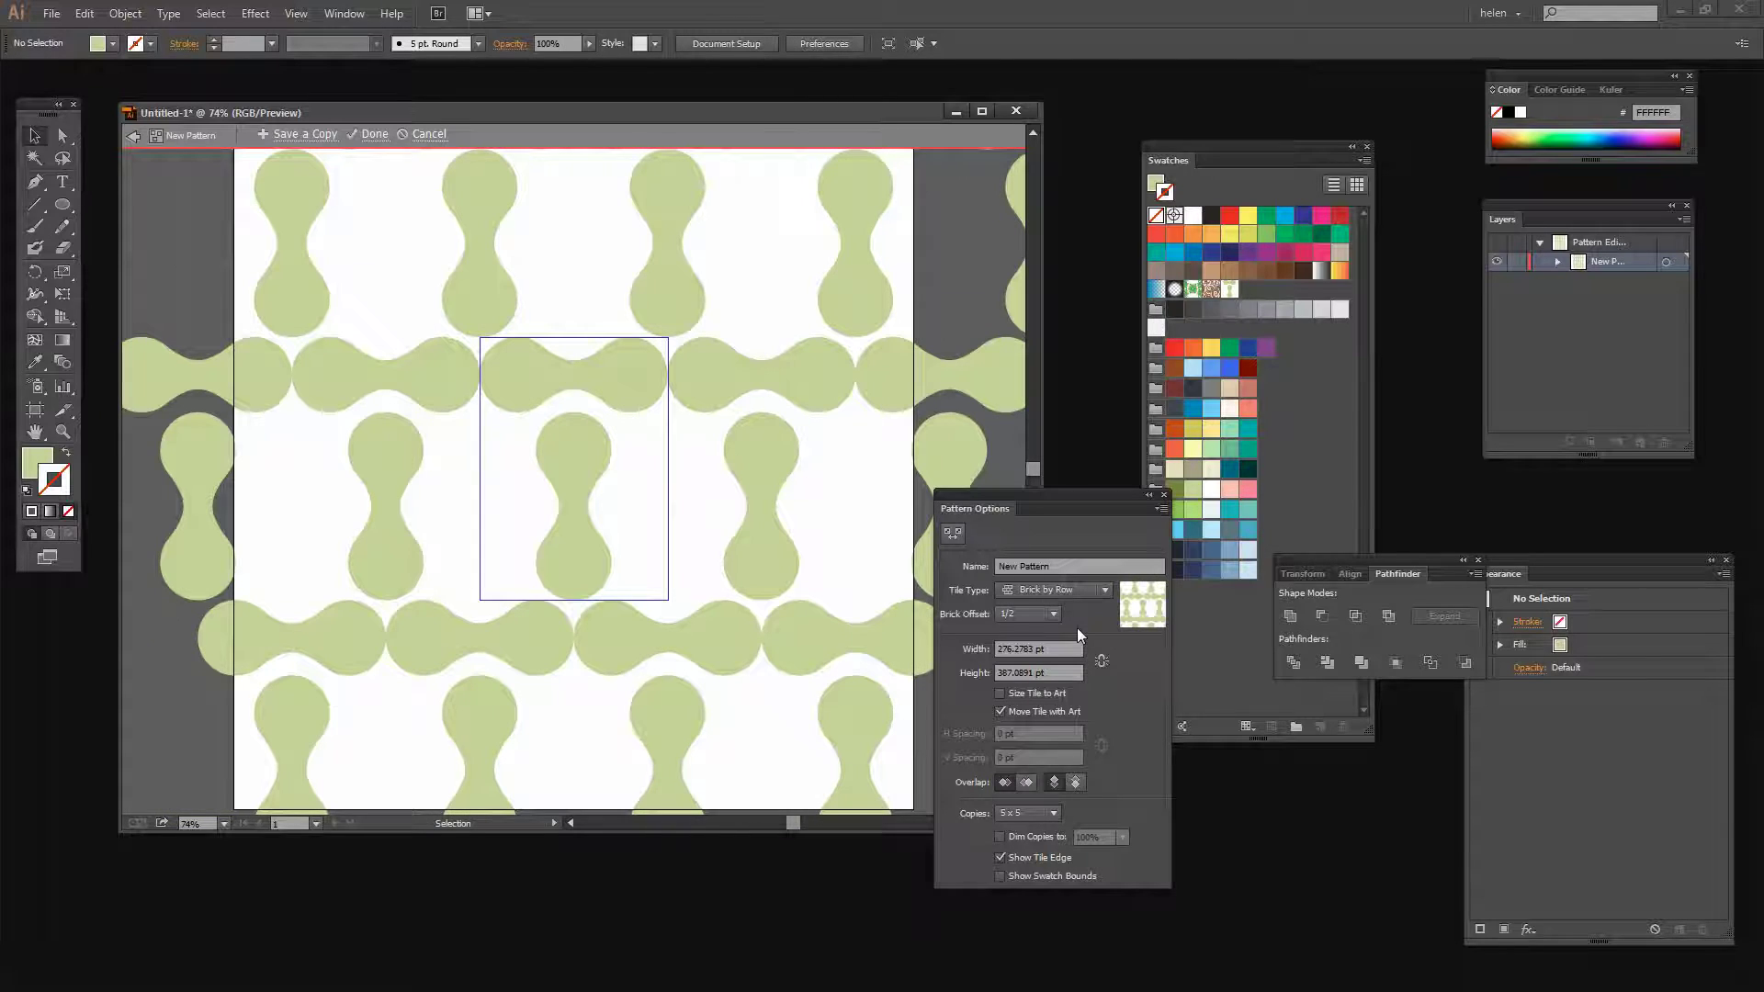
left_click(1101, 588)
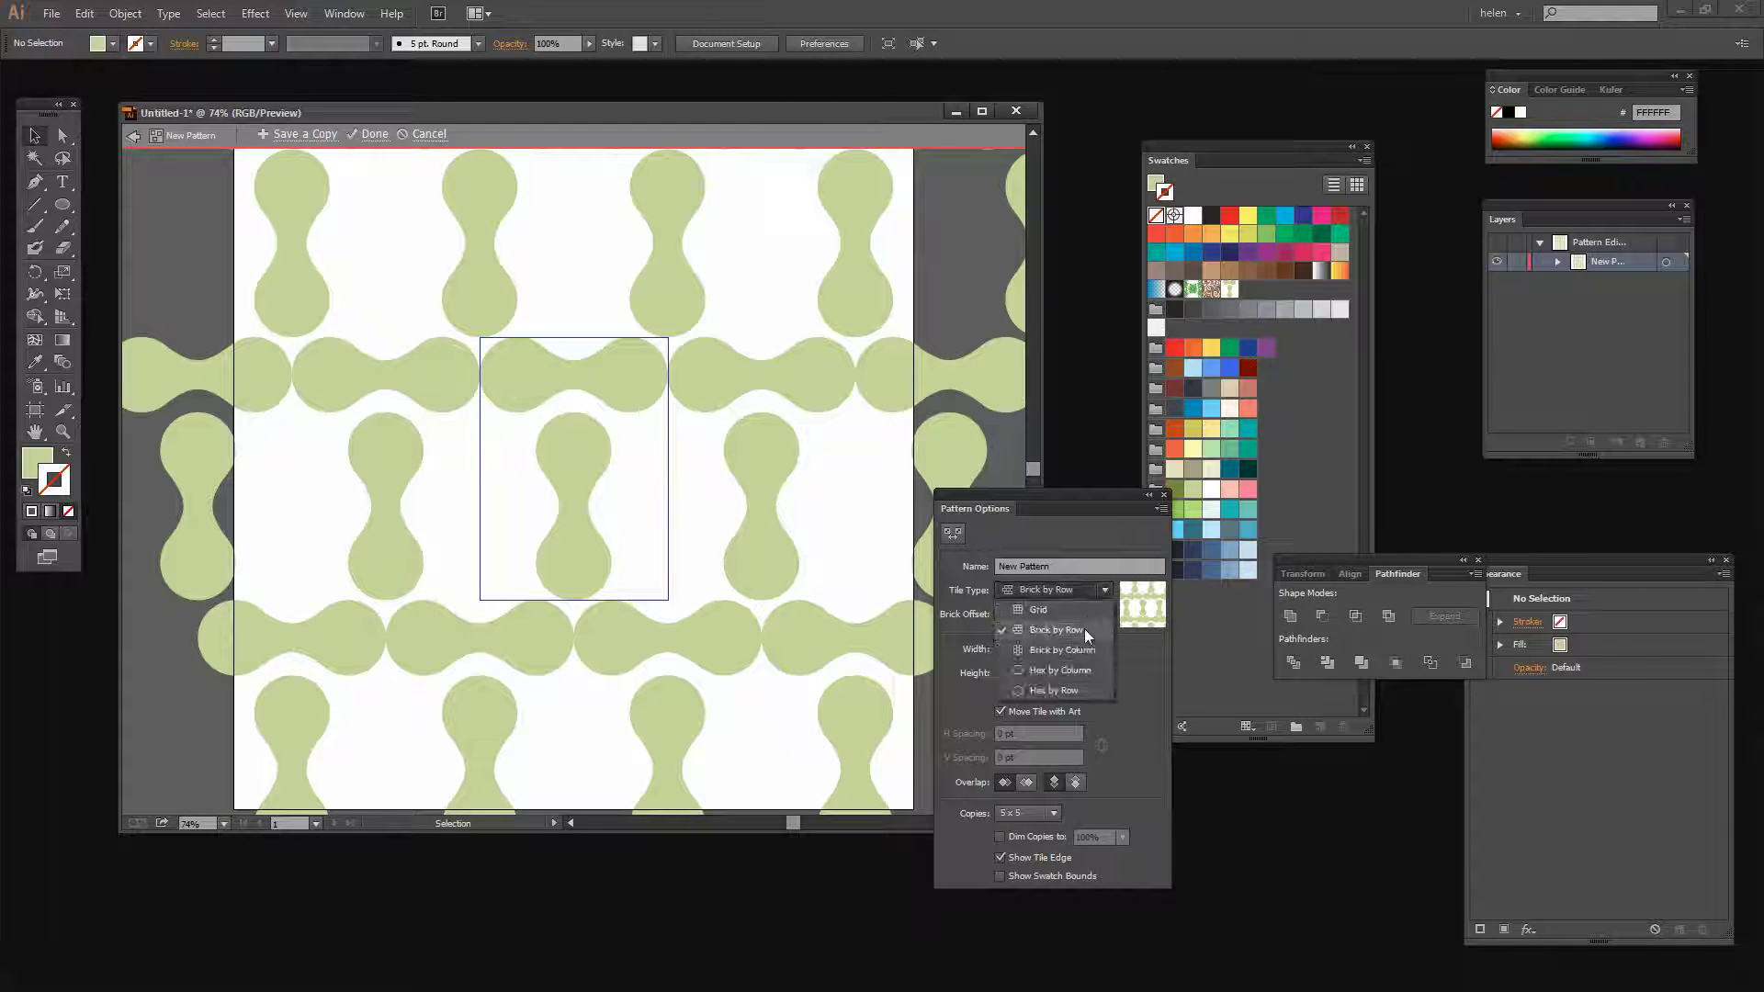
left_click(1084, 628)
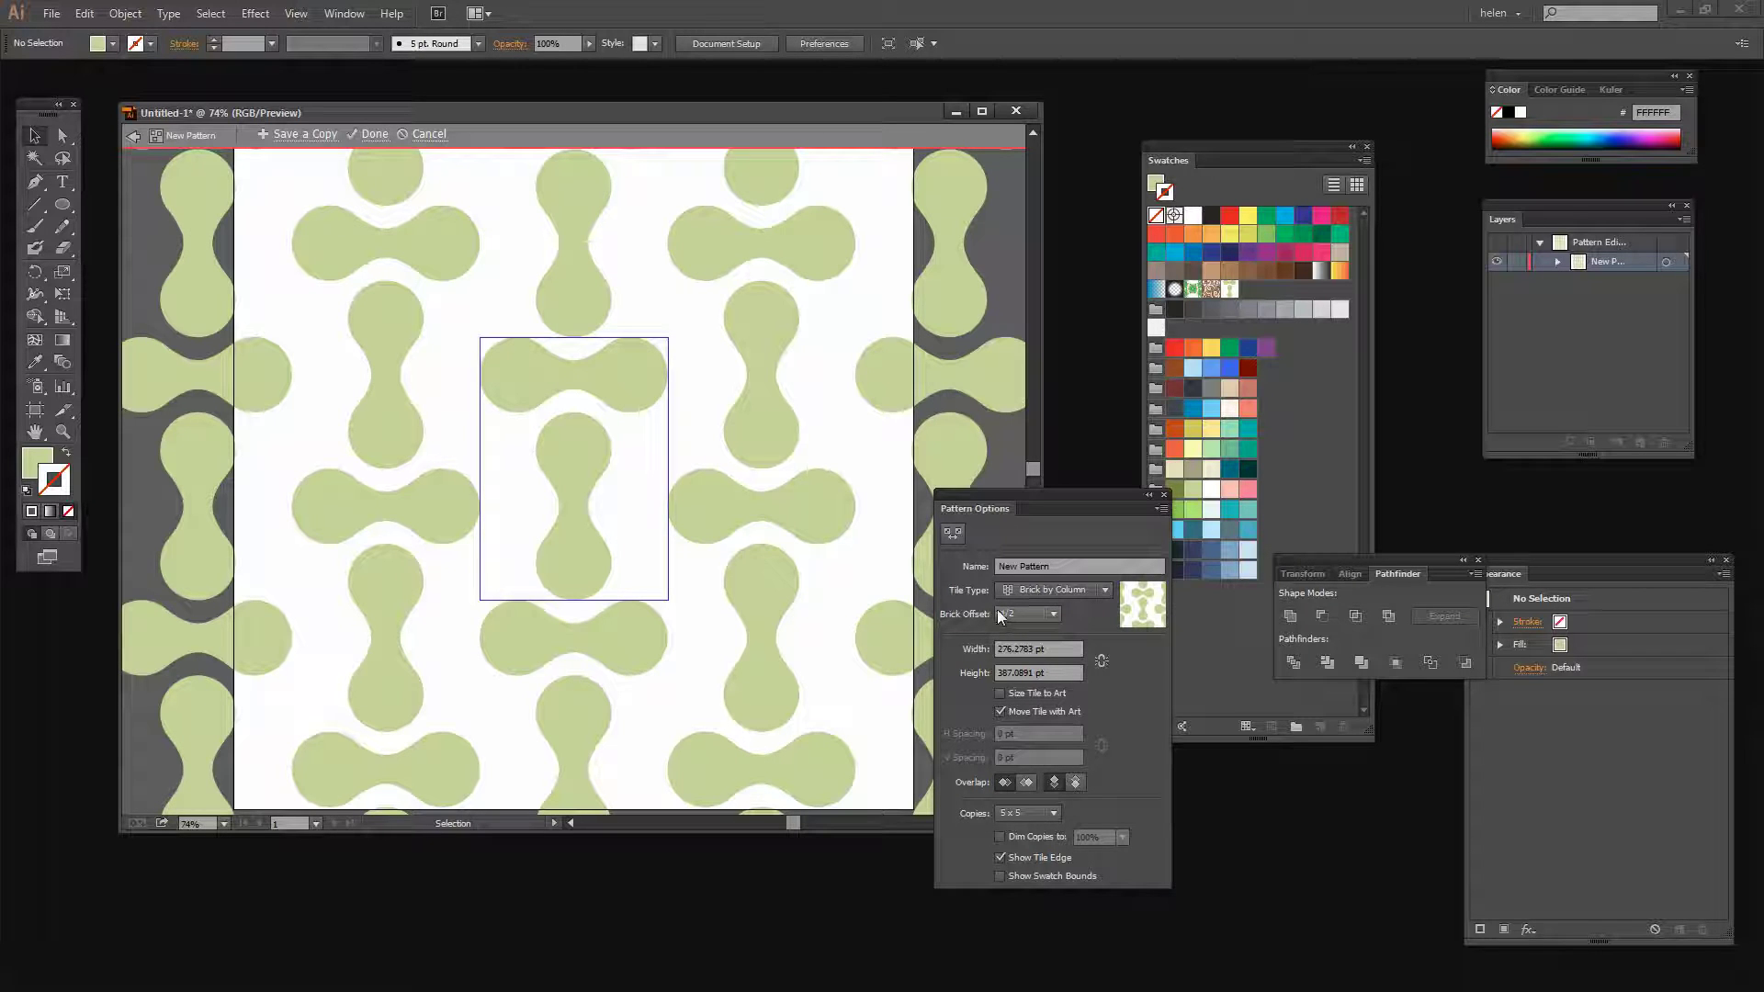
left_click_drag(995, 500, 1236, 543)
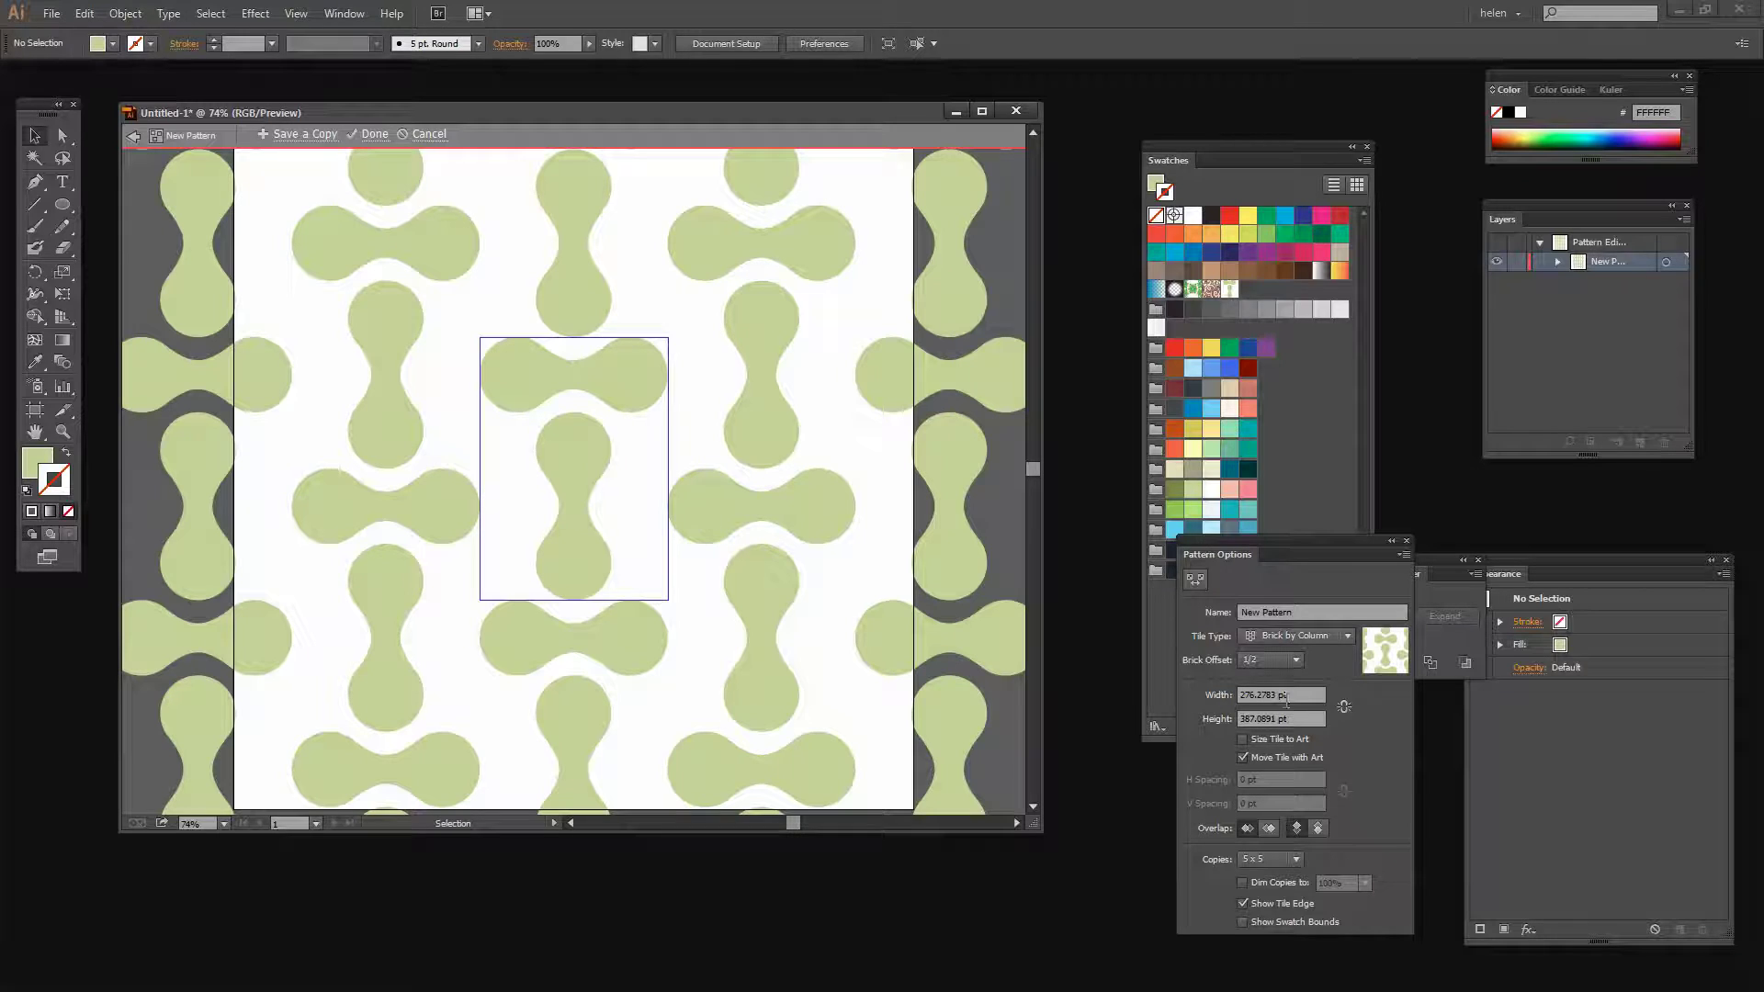
left_click_drag(1222, 545, 1158, 549)
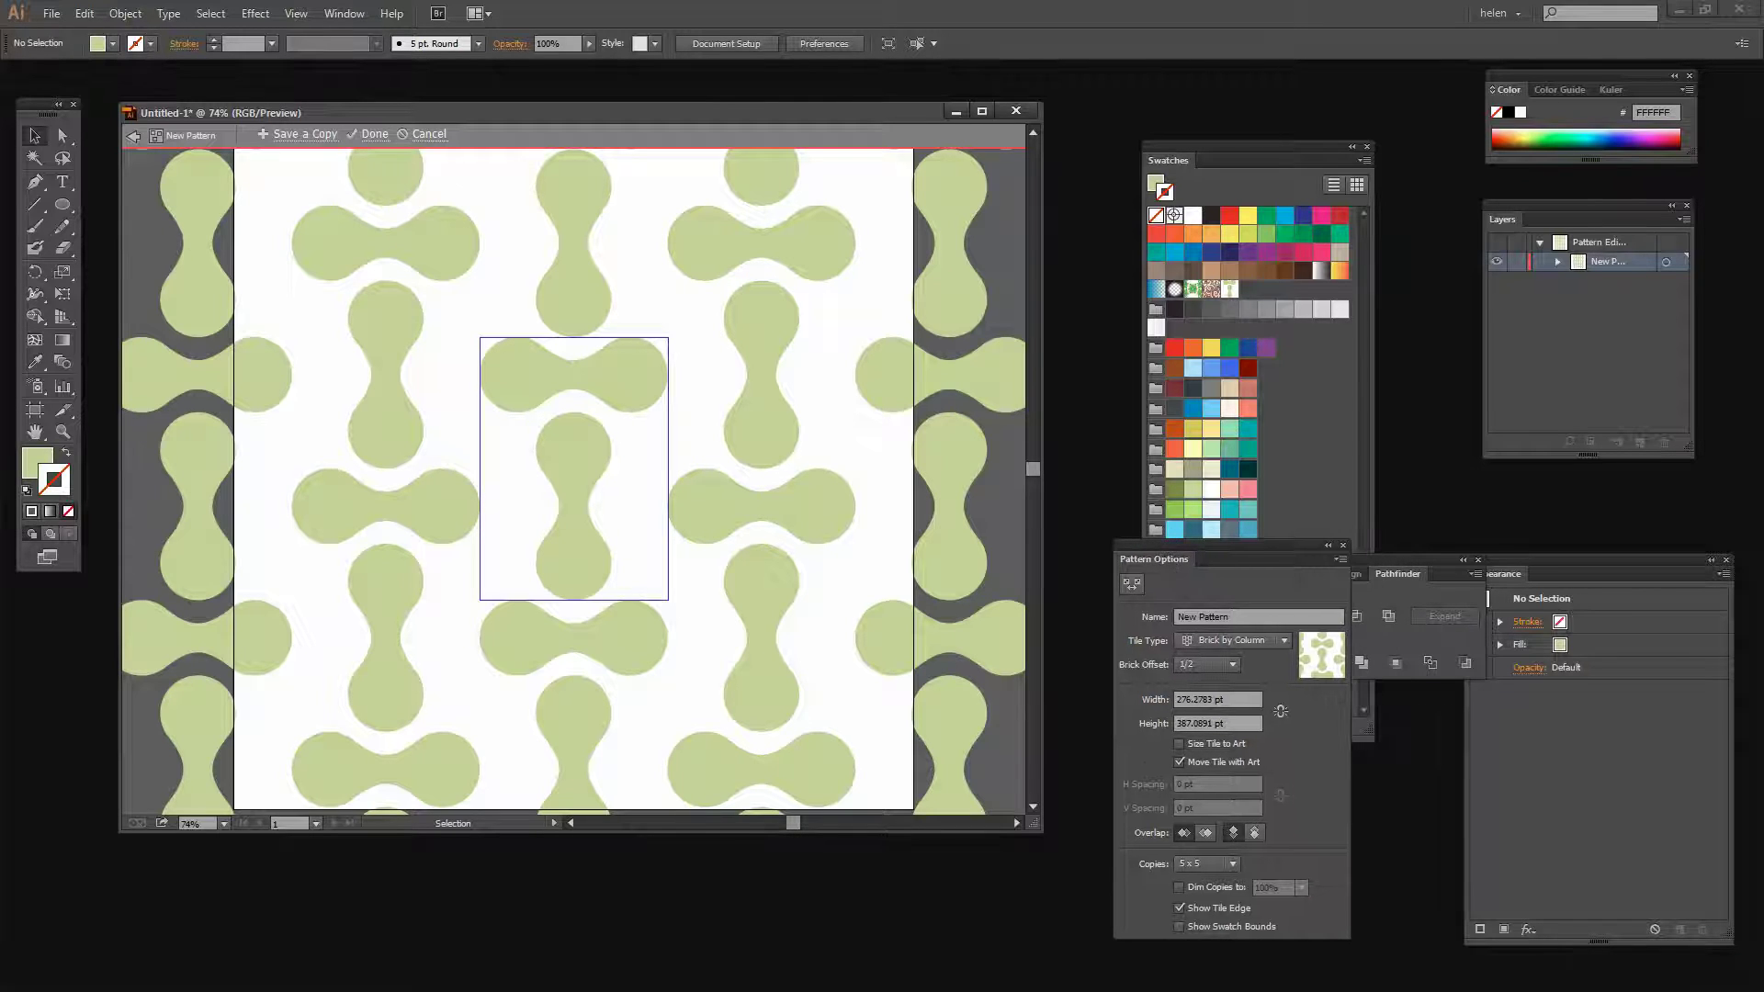
Step: Set the pattern tile's width to 240 pt, reduce it in increments to 200 pt, and finish editing the pattern
left_click(1281, 712)
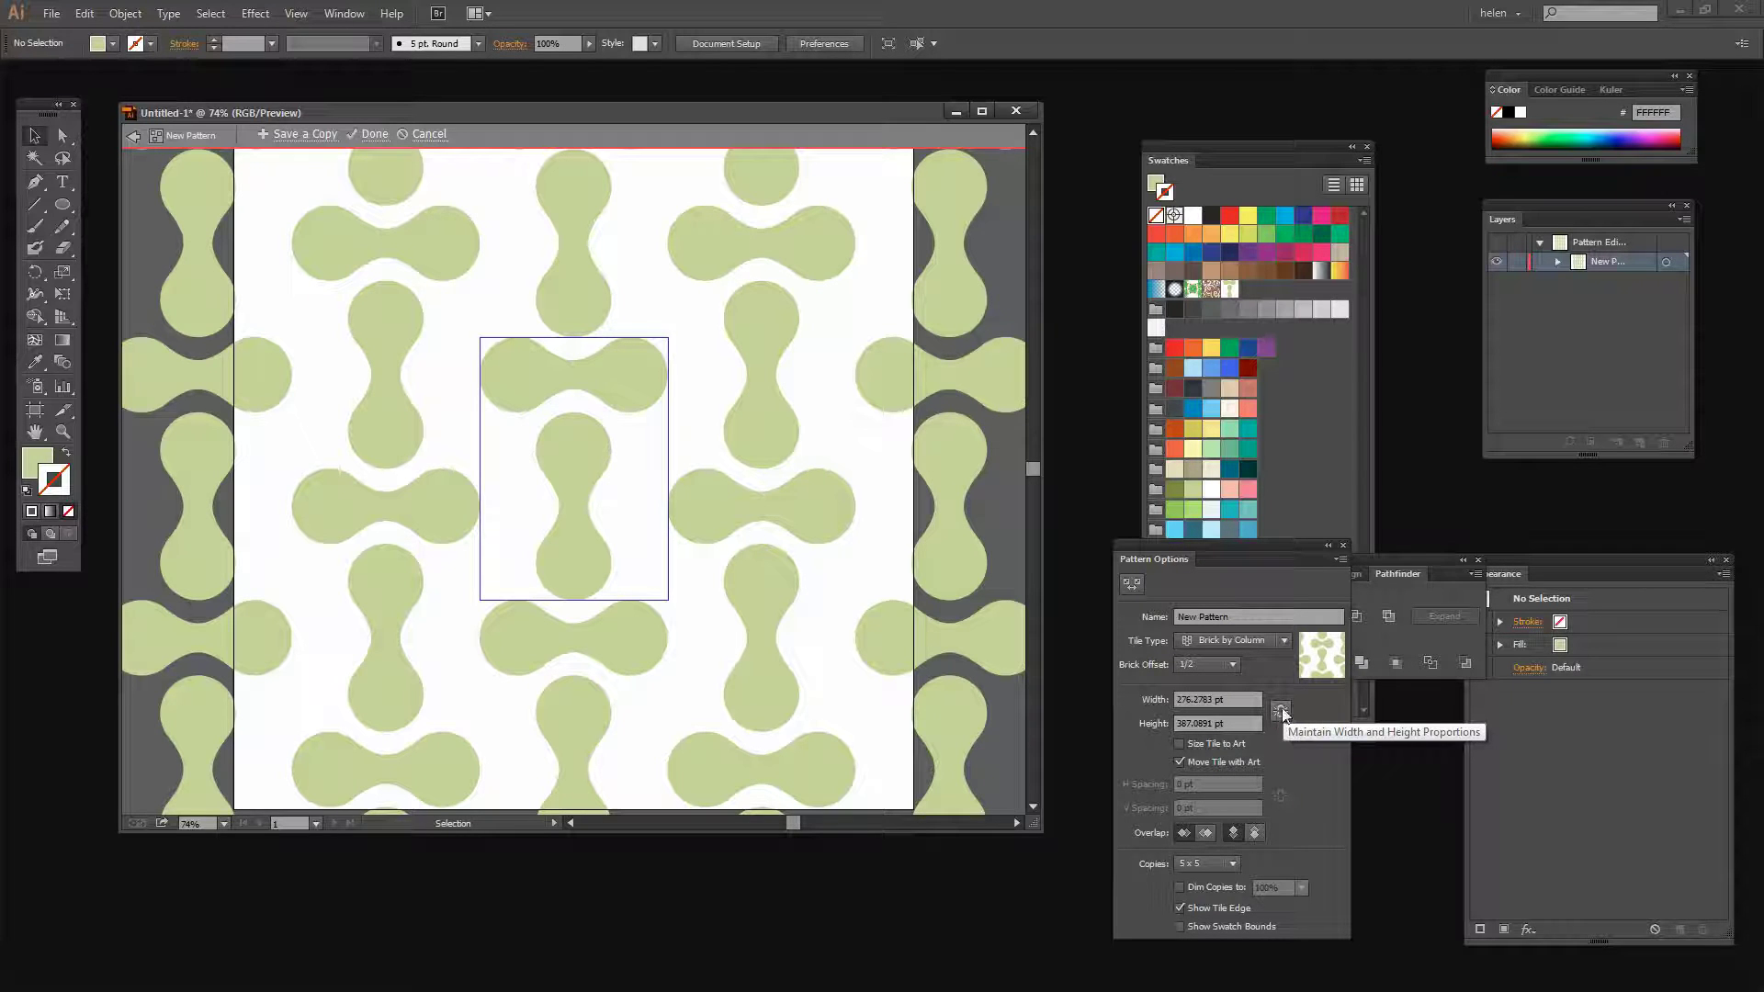
left_click(1179, 700)
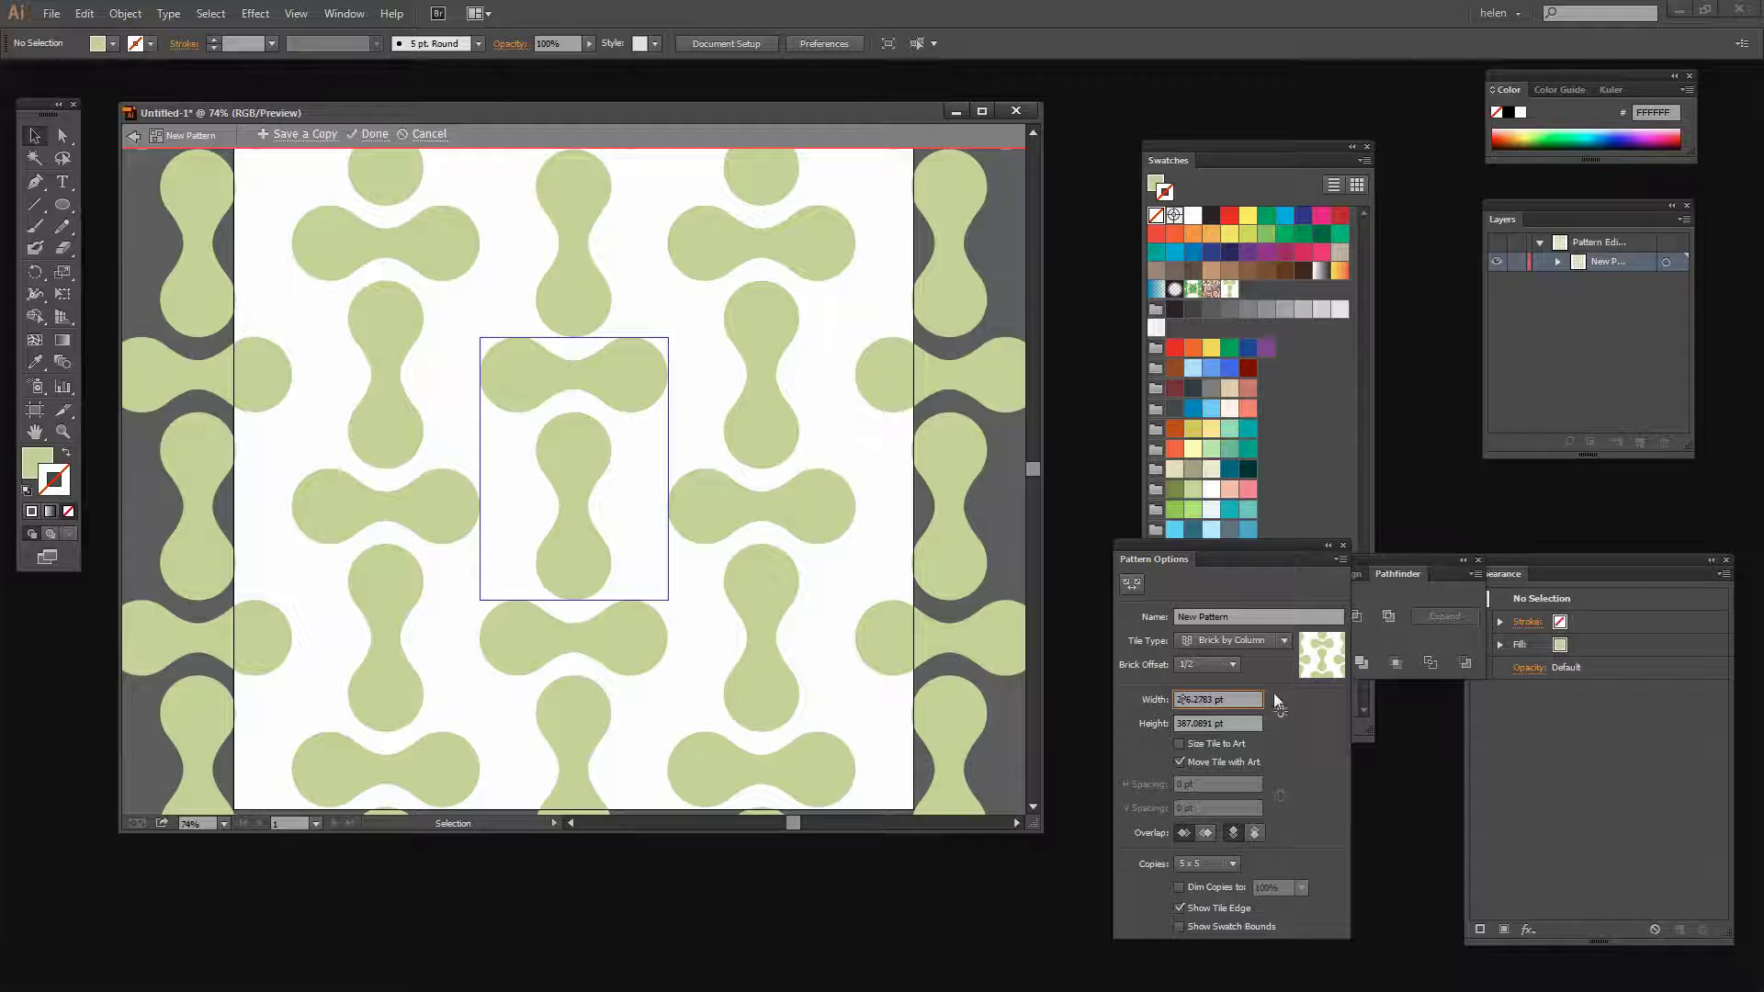
key("ctrl+a")
type("240")
key("Return")
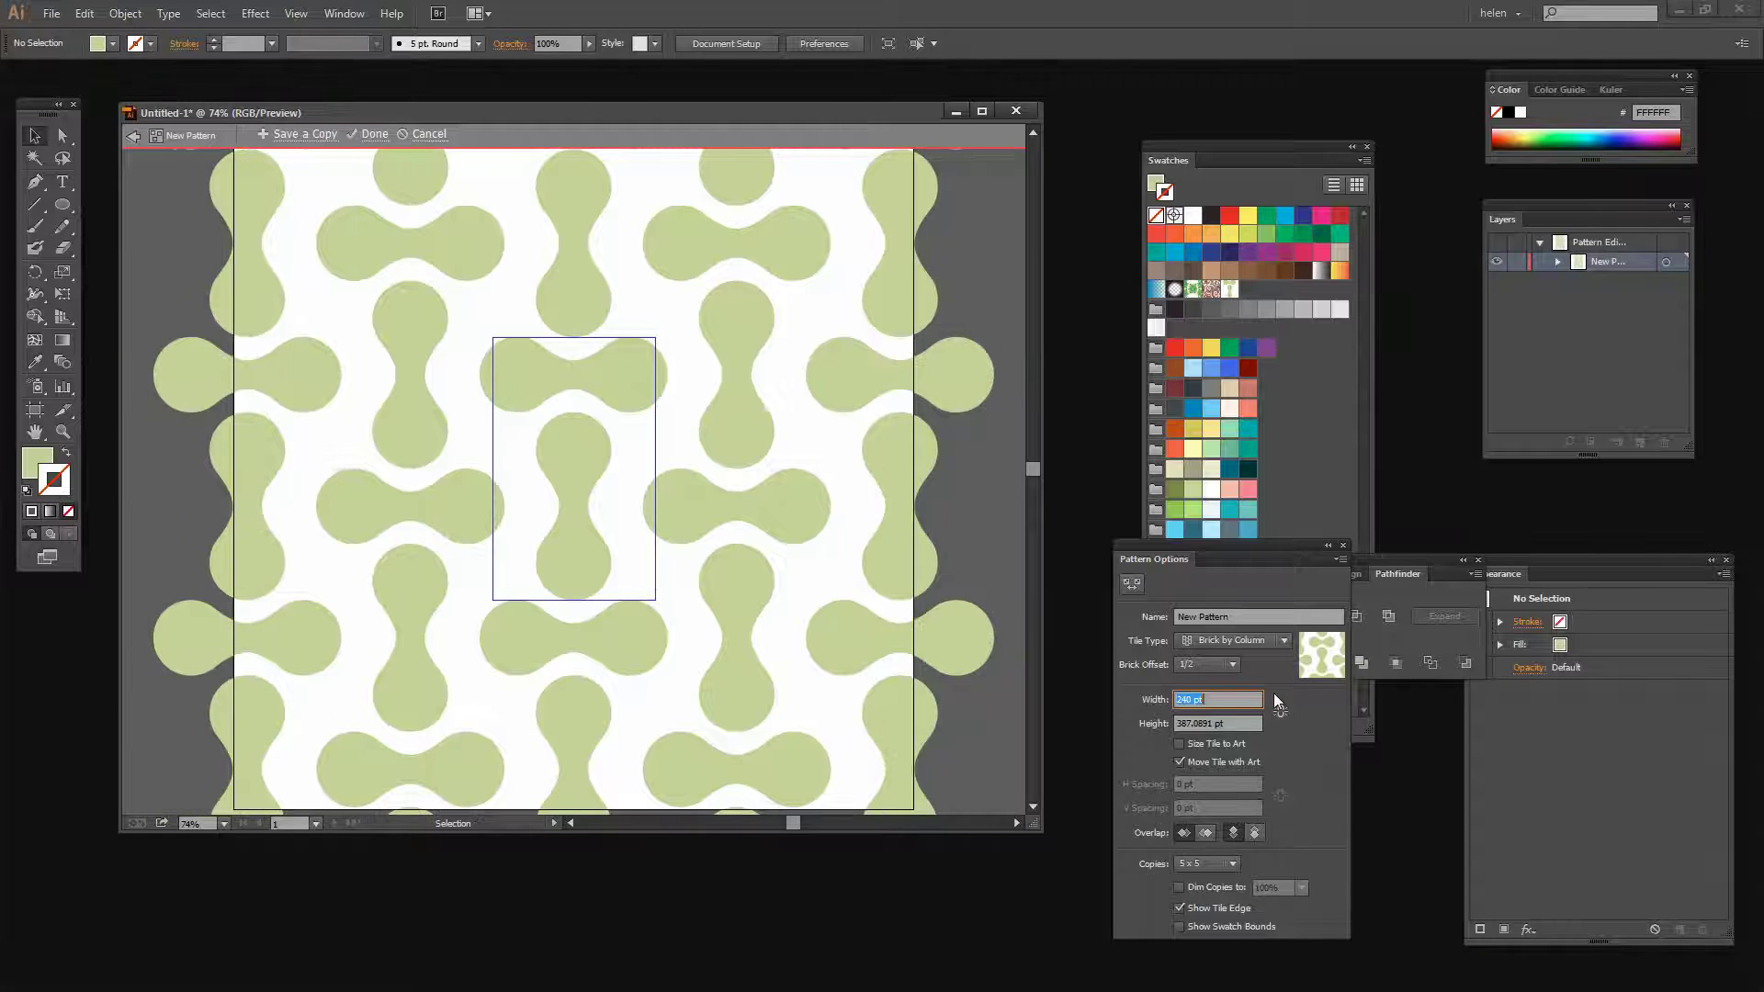
key("shift+Down")
key("shift+Down")
key("shift+Down")
key("shift+Down")
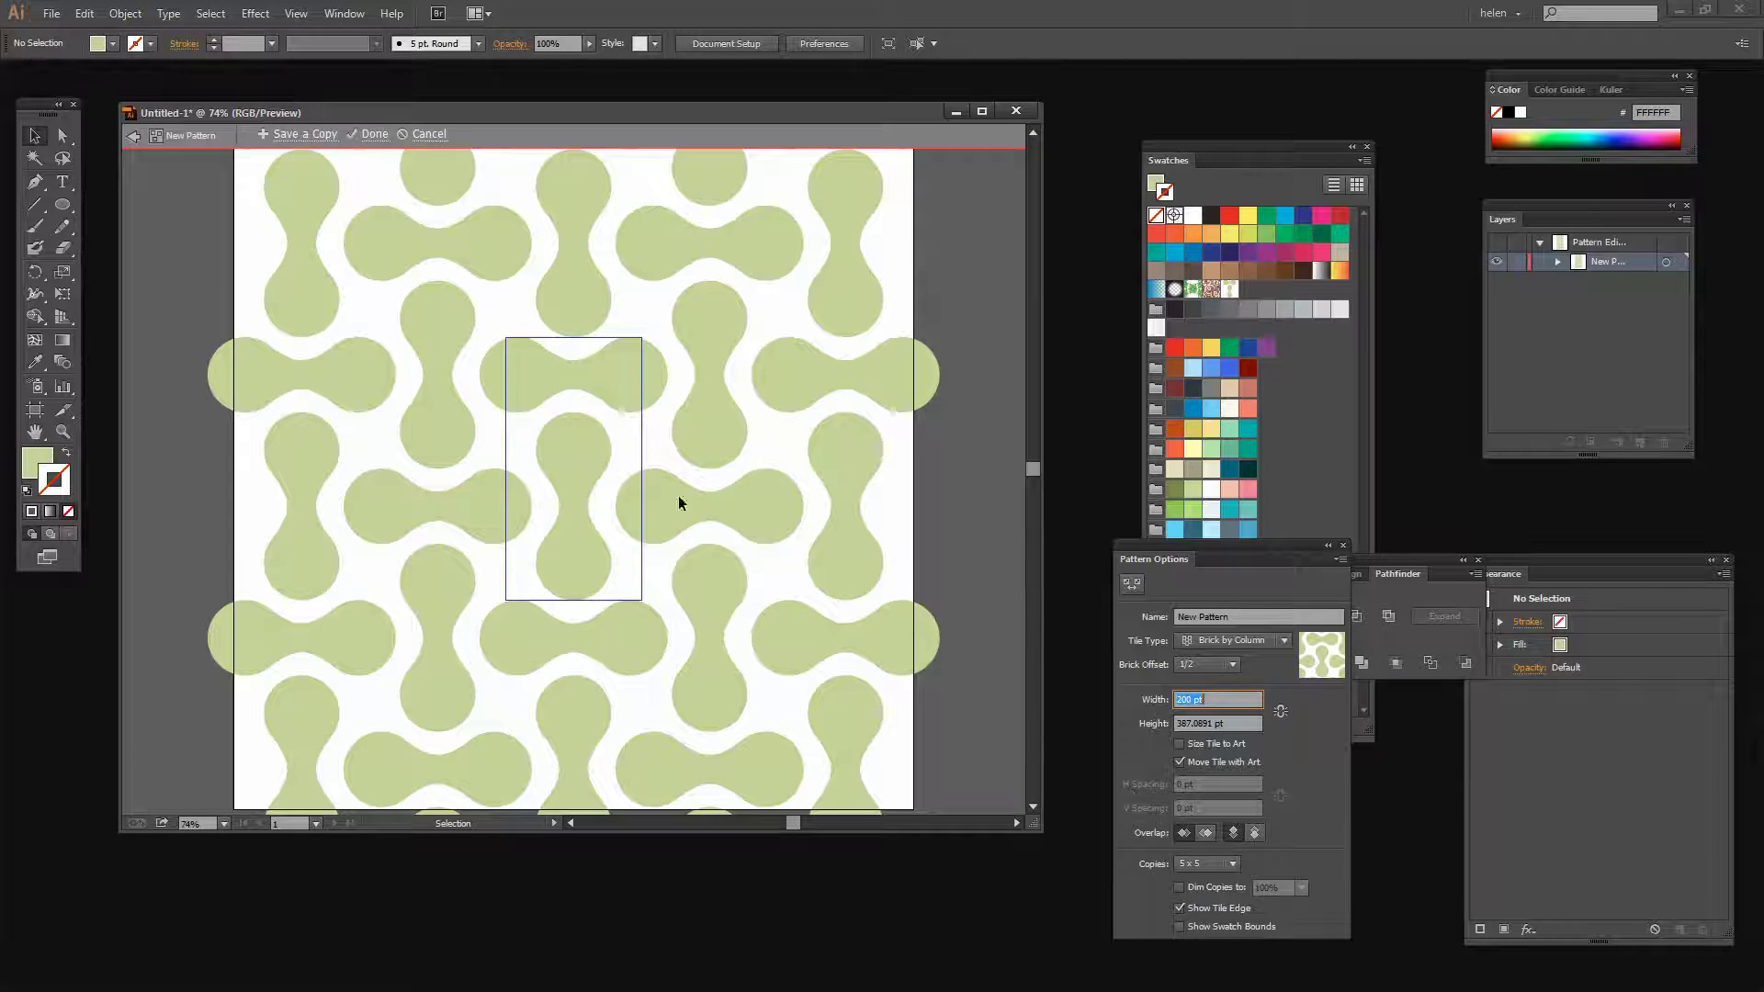
left_click(369, 134)
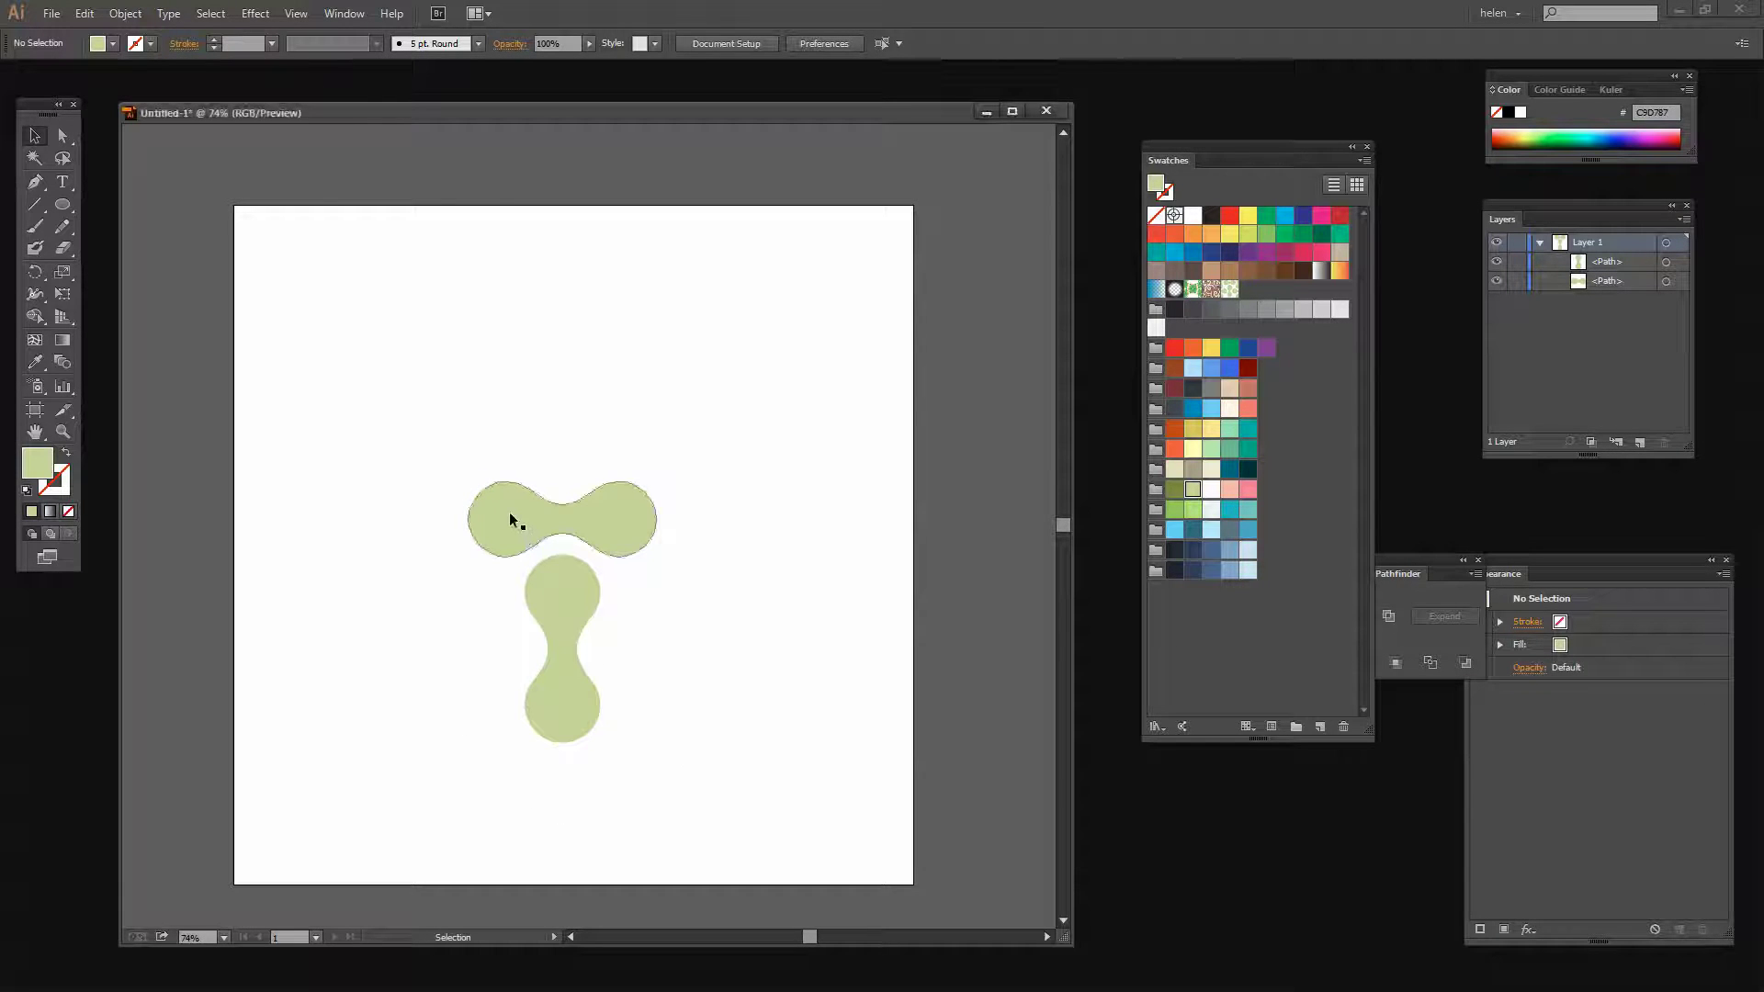
Step: Duplicate the horizontal shape to the lower right and the vertical shape above that copy, adjusting both copies into an interlocking four-piece arrangement
left_click(540, 535)
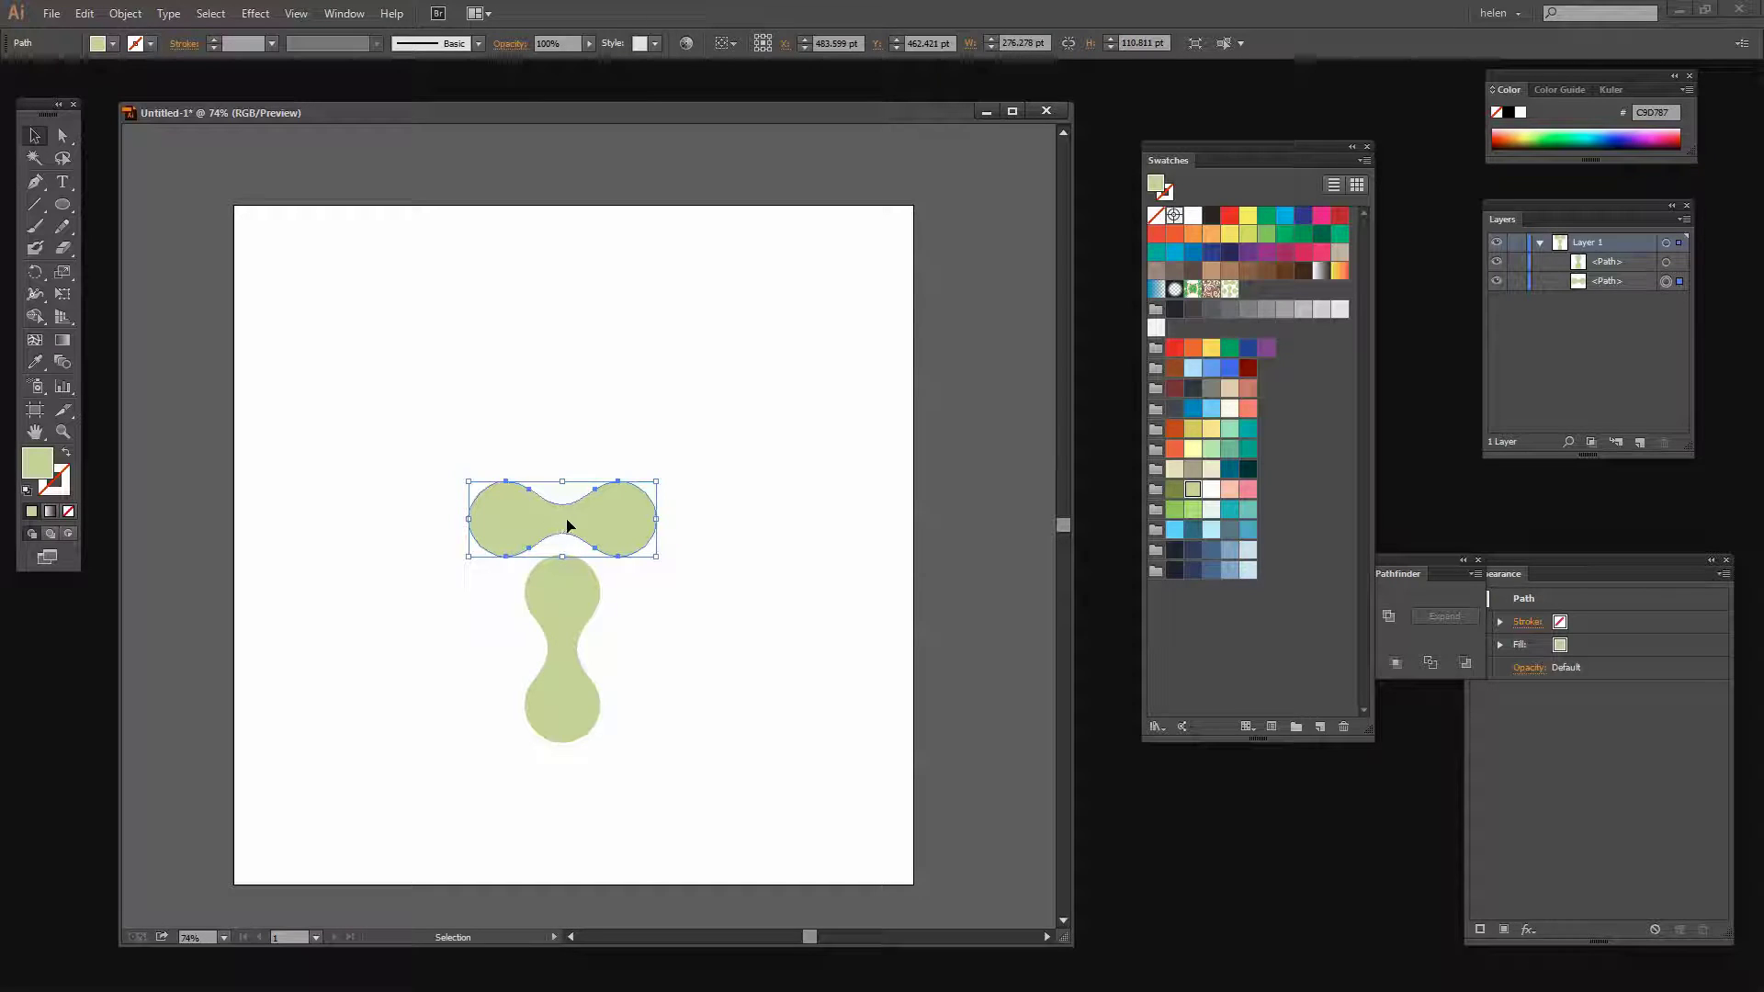
left_click_drag(613, 530, 757, 646)
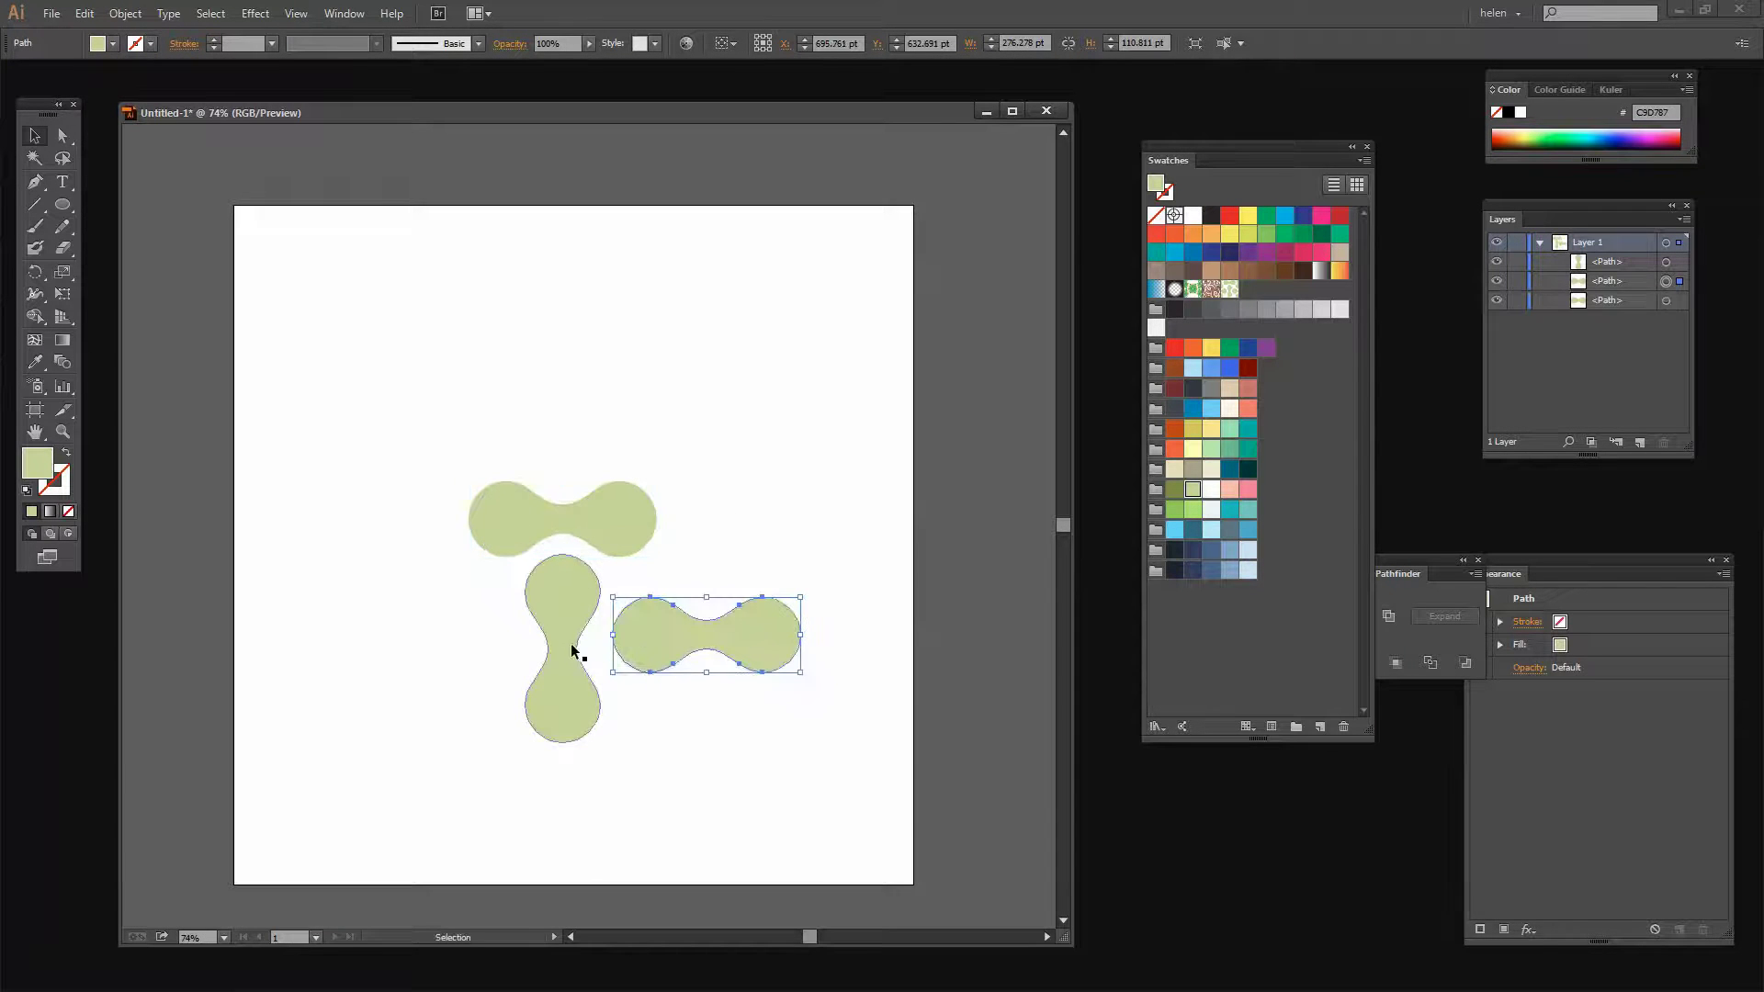
left_click_drag(556, 727, 694, 574)
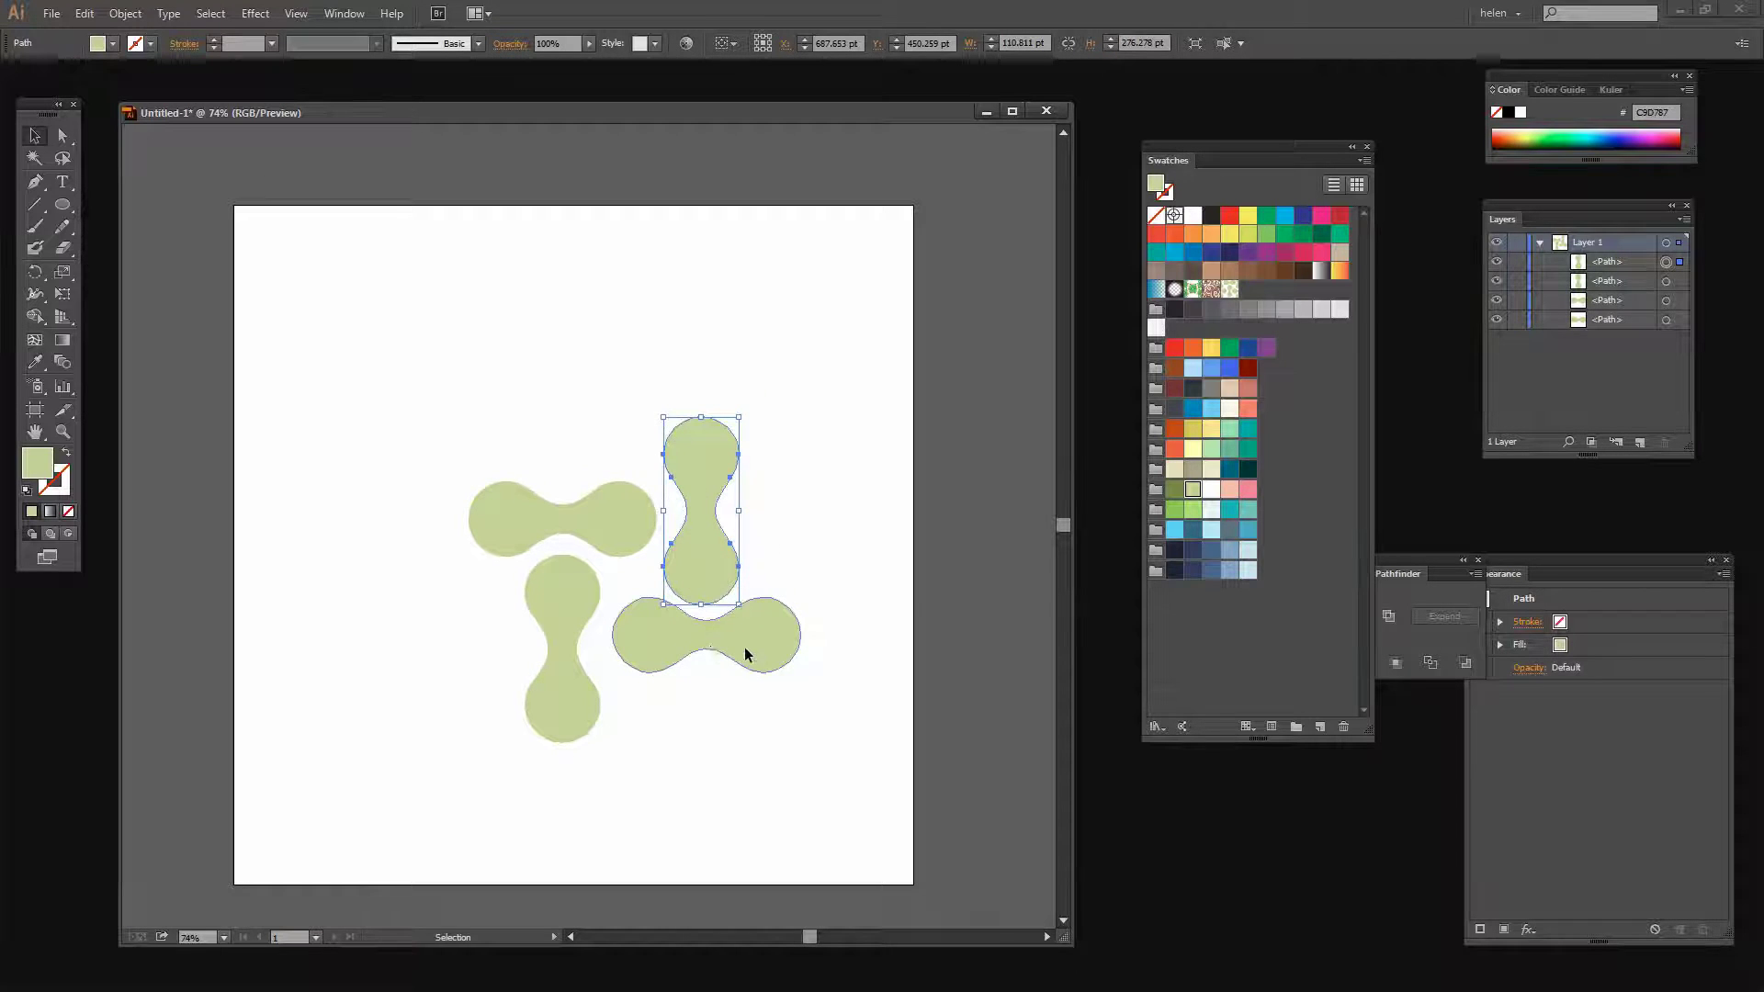
left_click_drag(746, 651, 730, 667)
left_click_drag(724, 548, 716, 560)
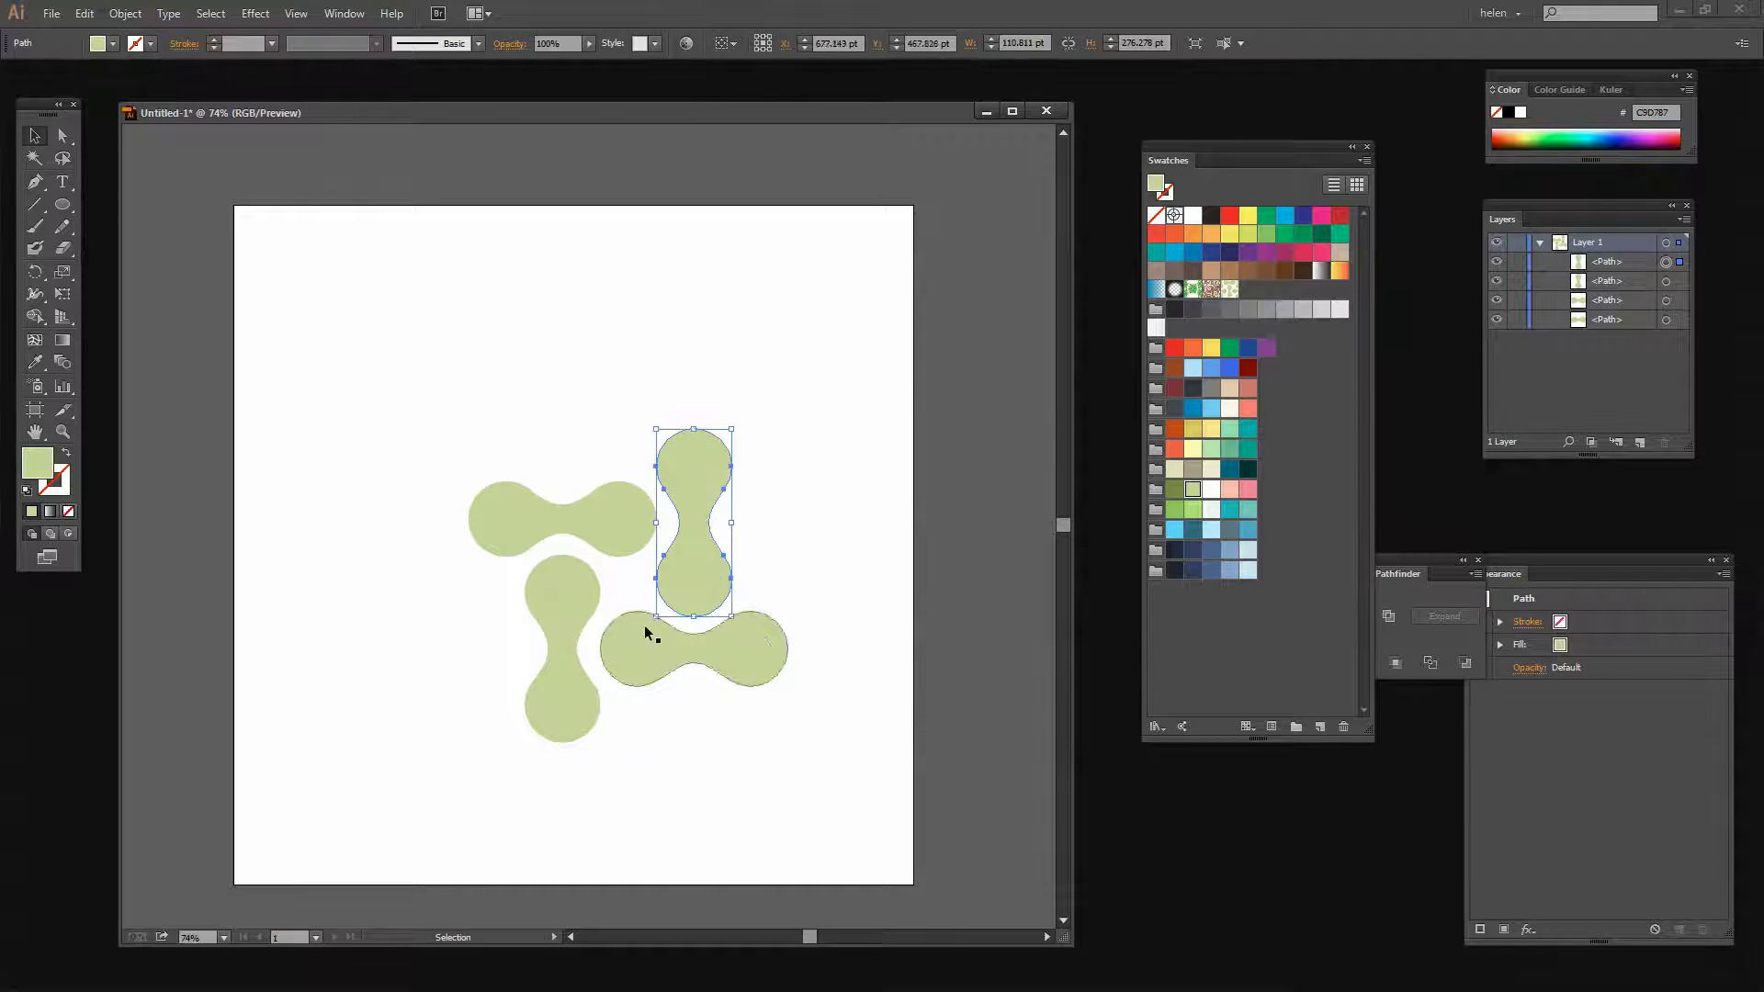
Step: Fill the upper-right vertical shape with peach, the lower horizontal shape with dark olive, and the lower-left vertical shape with pink
left_click(560, 696)
left_click(692, 597)
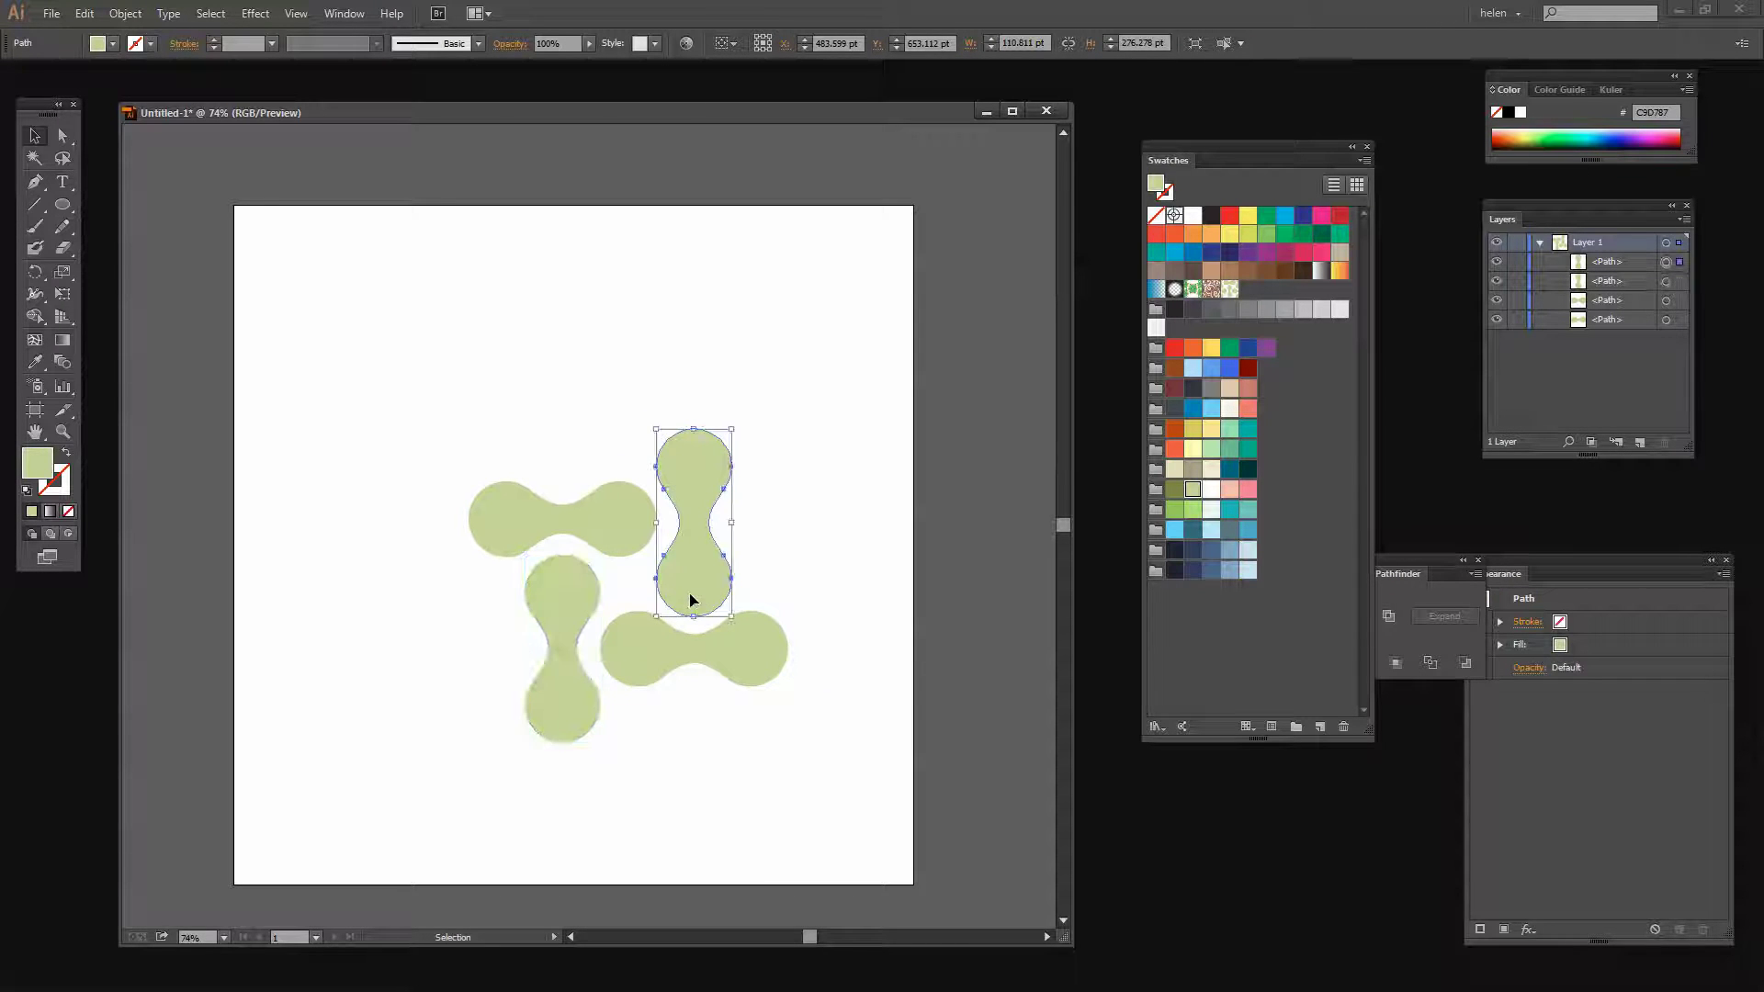
left_click(1229, 488)
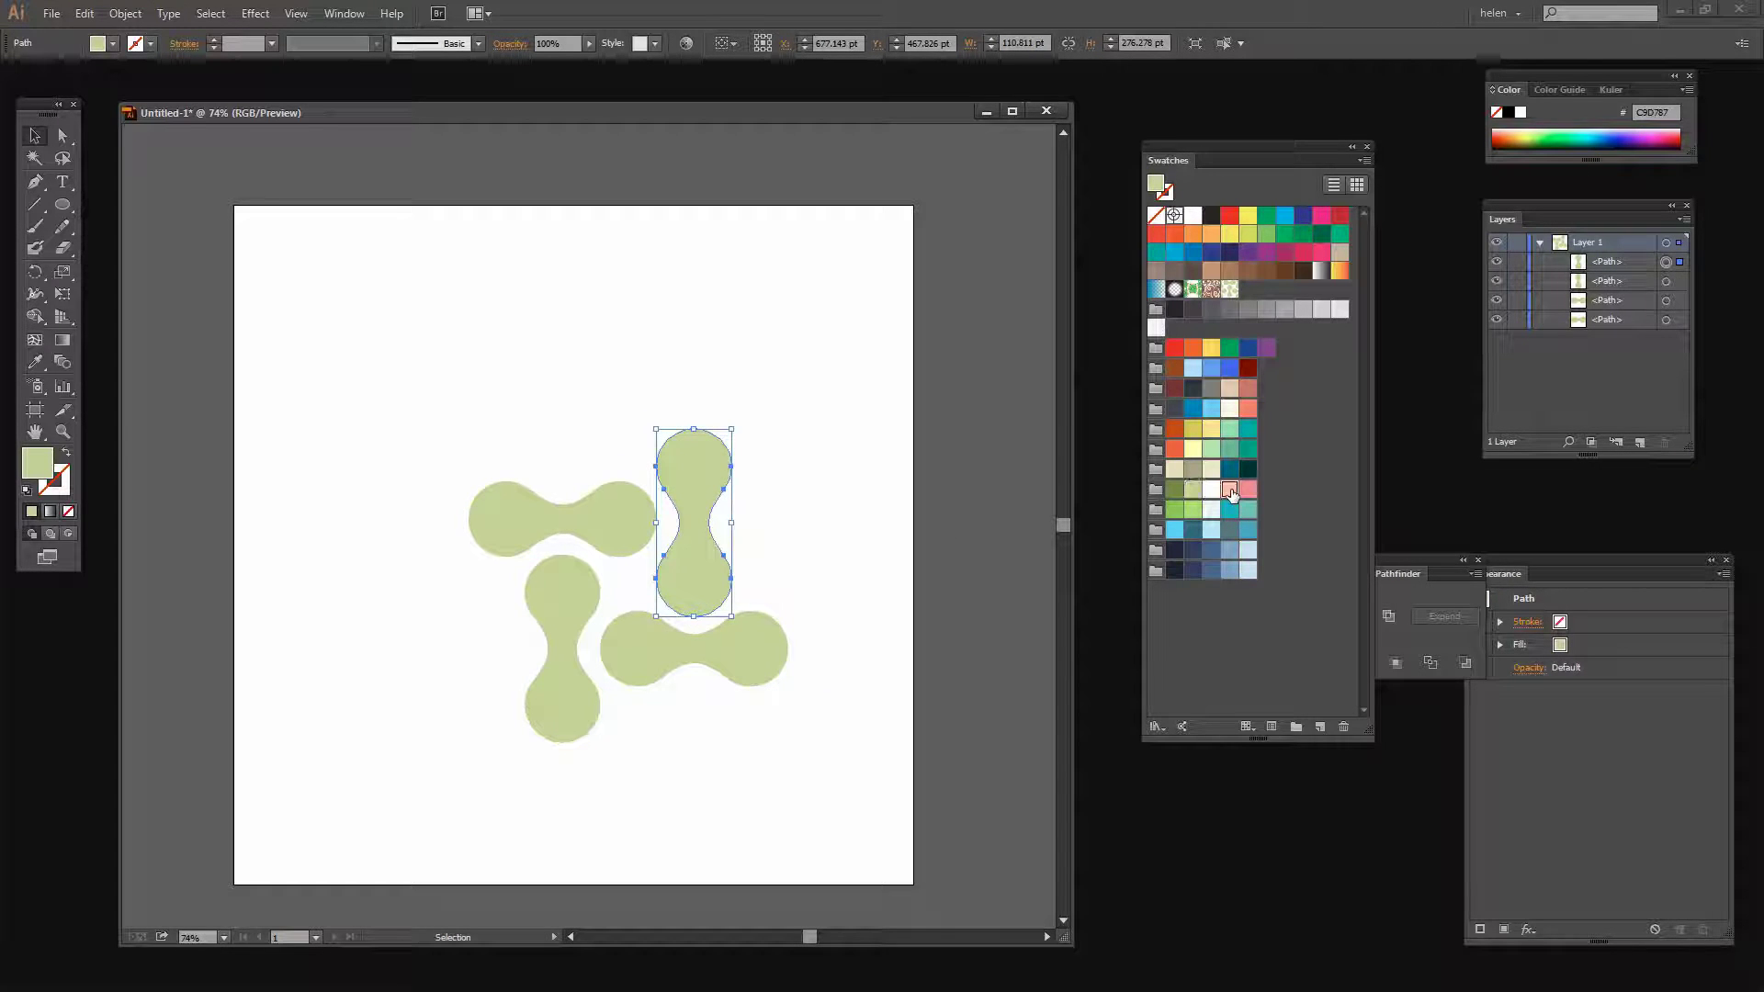
left_click(650, 654)
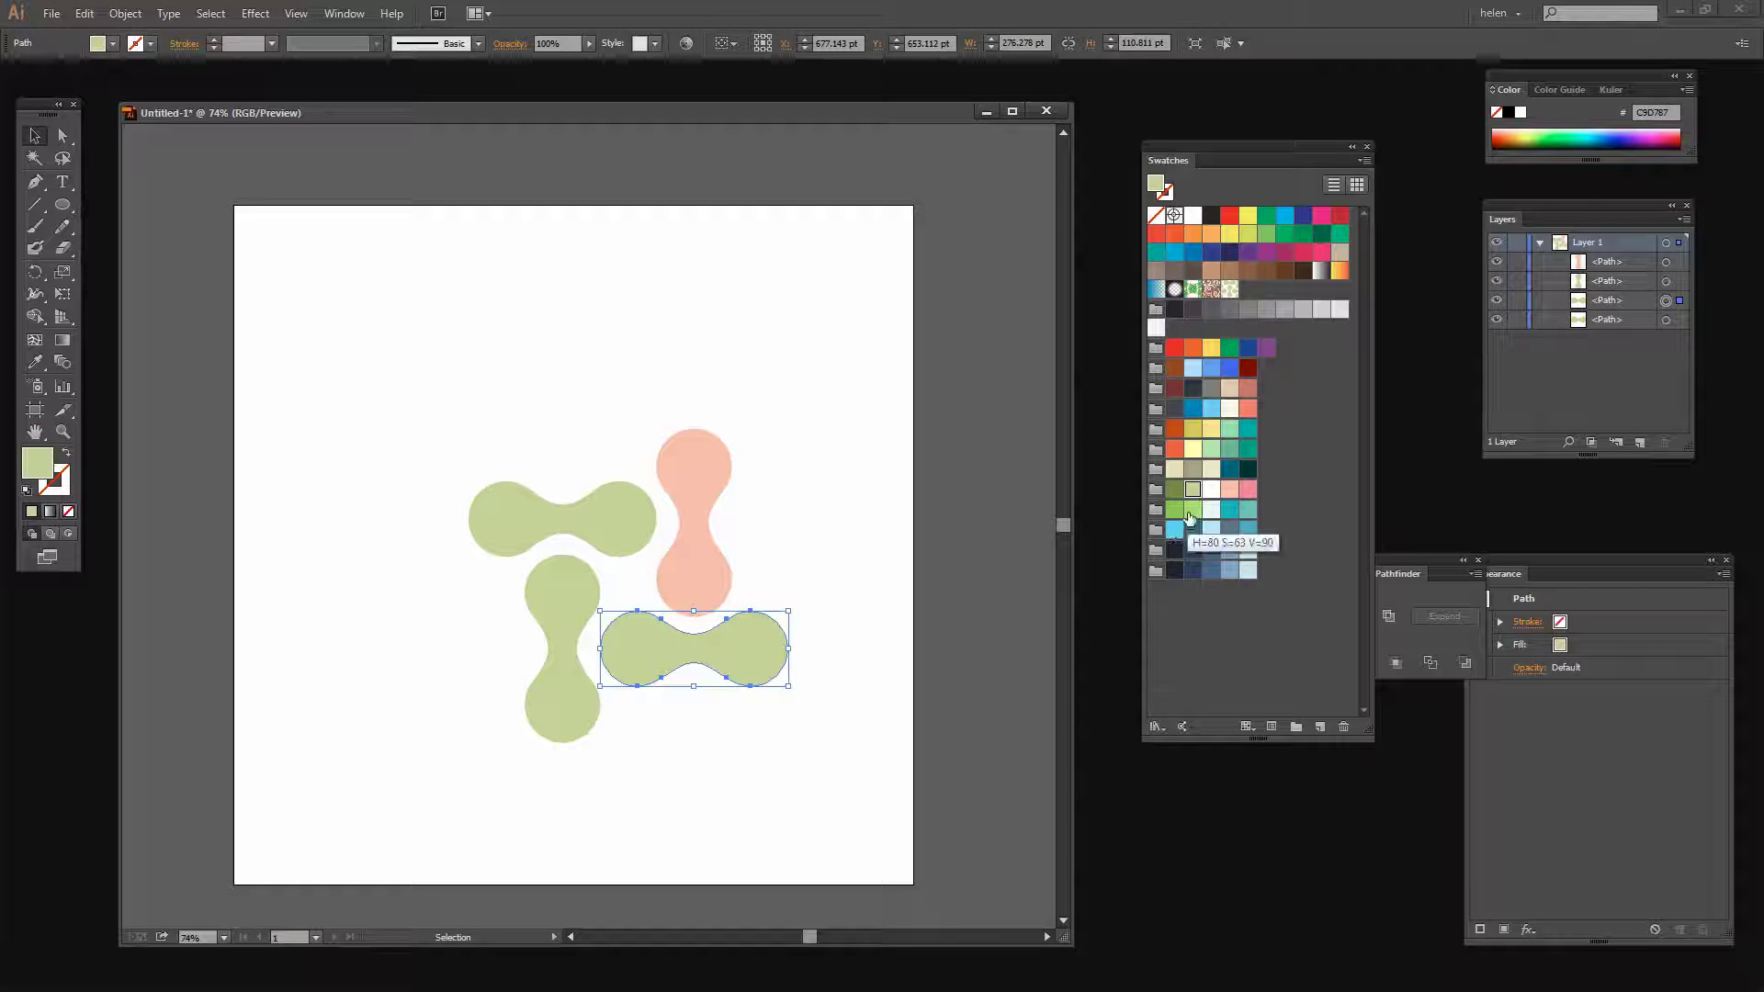
left_click(1174, 489)
left_click(572, 669)
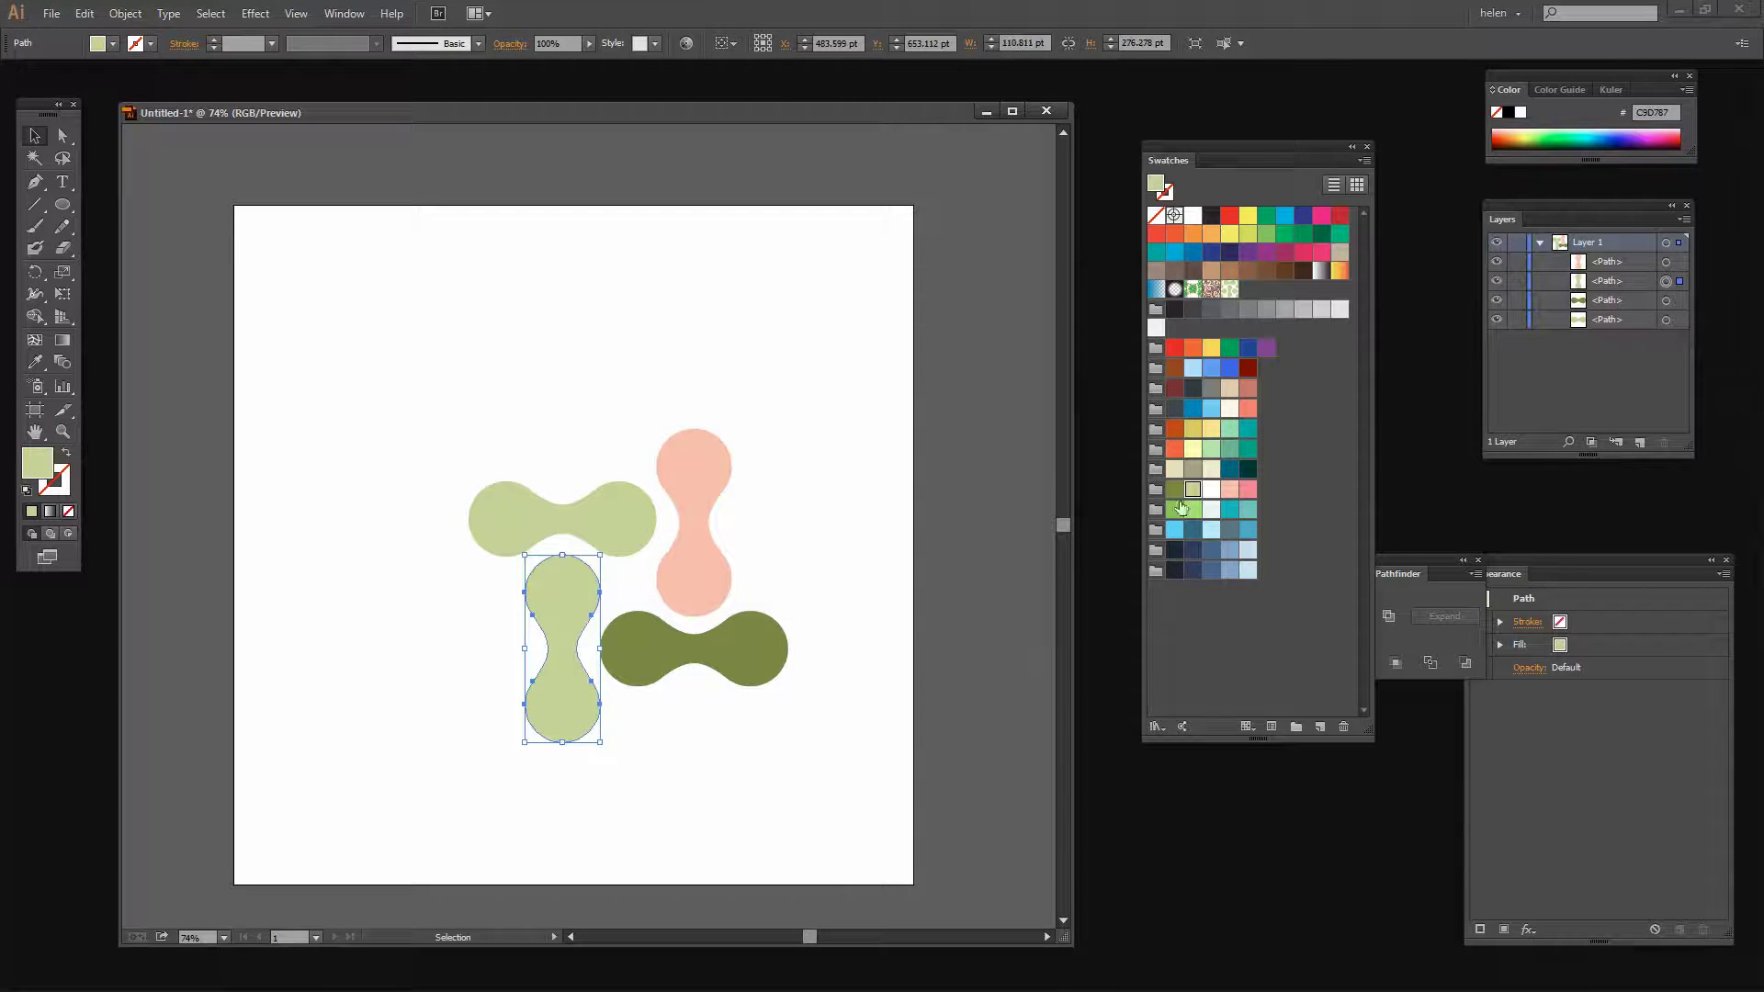
left_click(1248, 489)
left_click(708, 786)
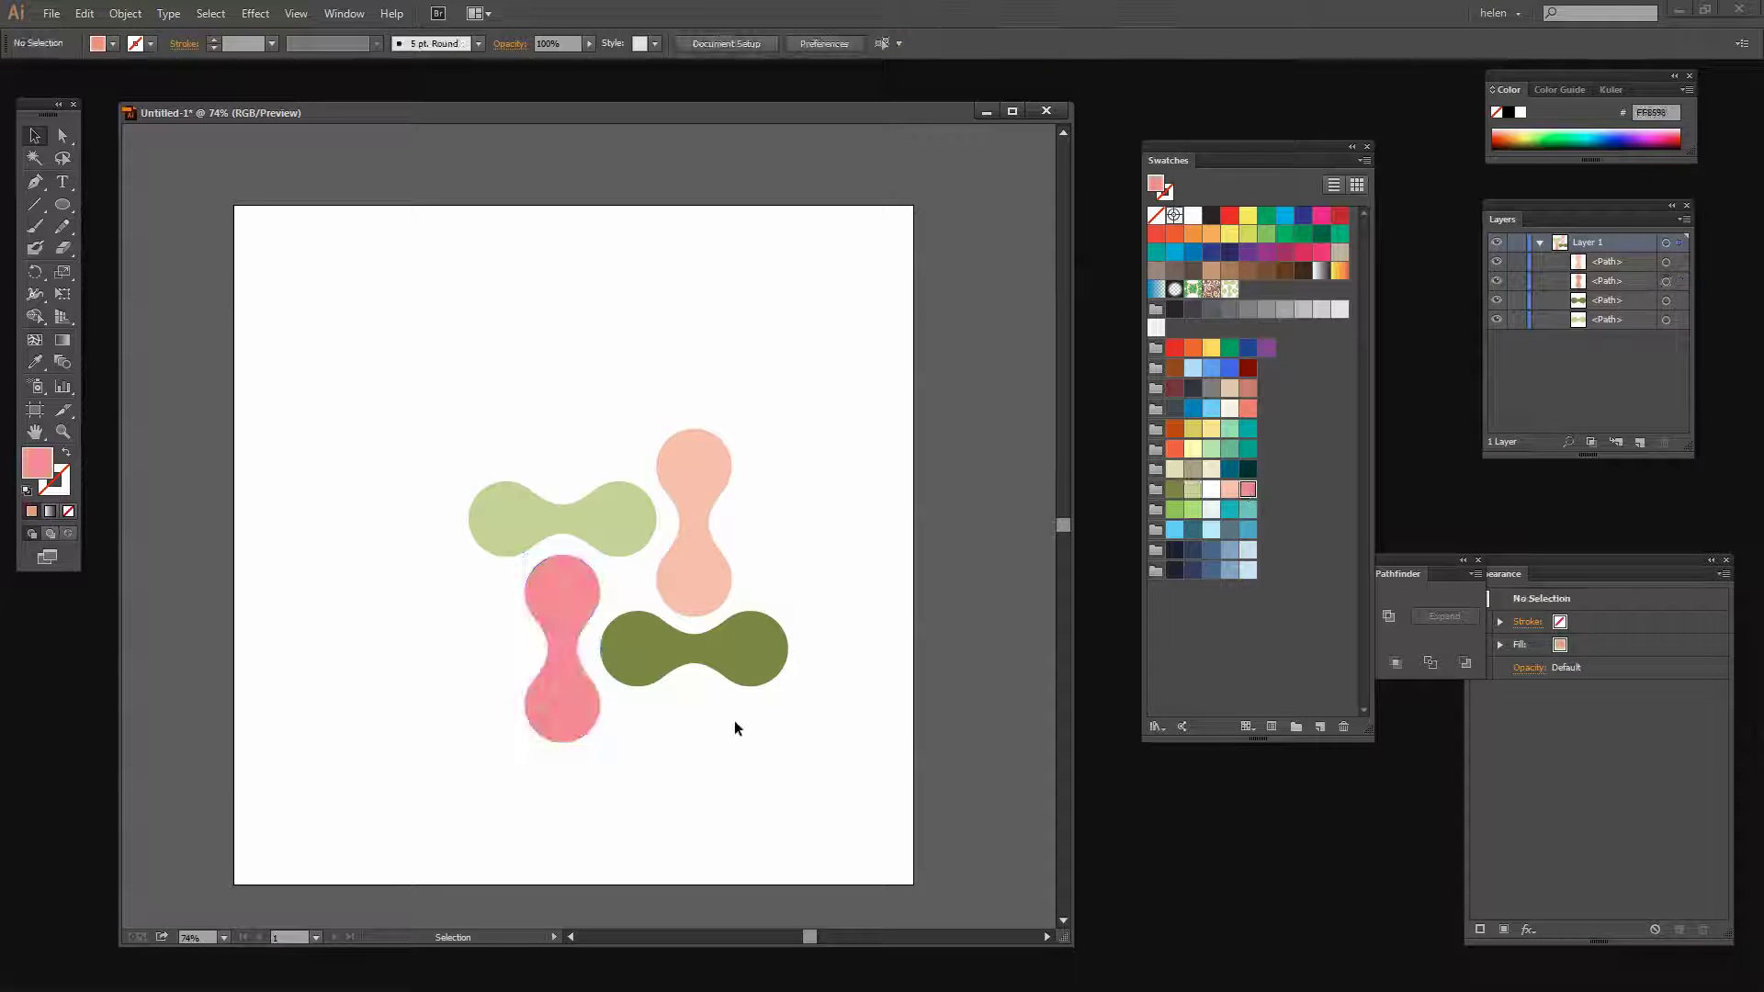
Step: Align the horizontal centers of the left pair of shapes, and likewise those of the right pair
left_click_drag(496, 442, 578, 649)
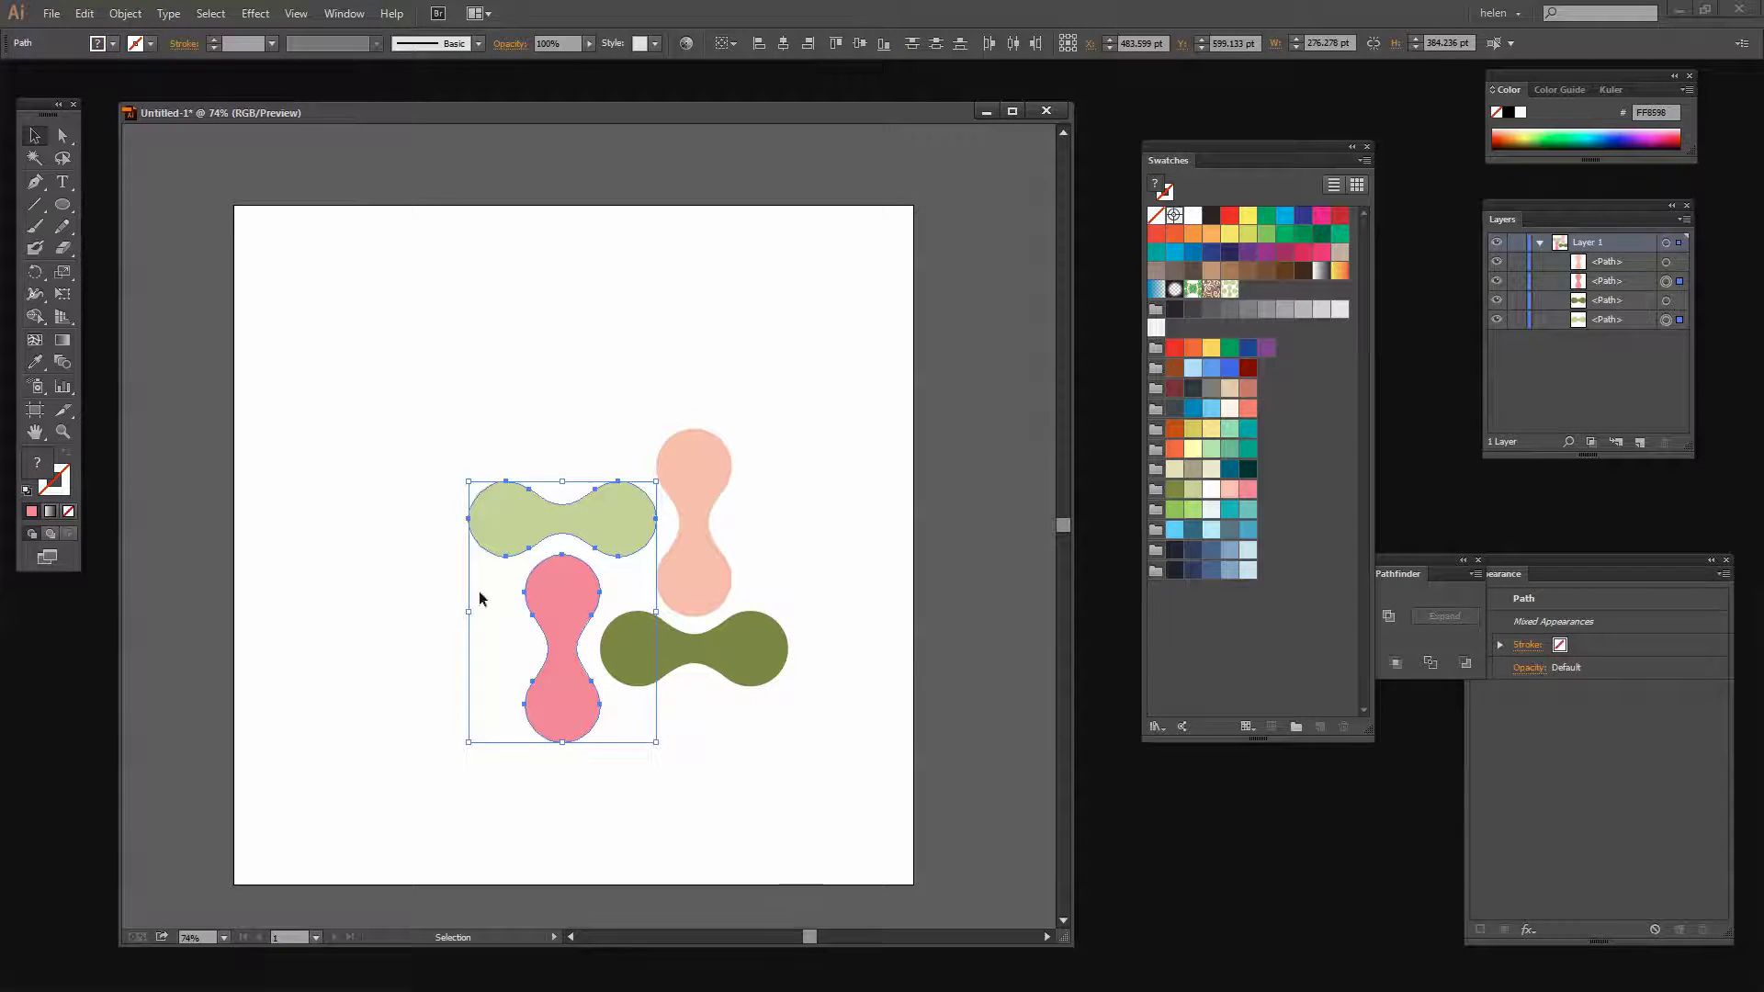
left_click(784, 42)
left_click_drag(812, 727, 703, 533)
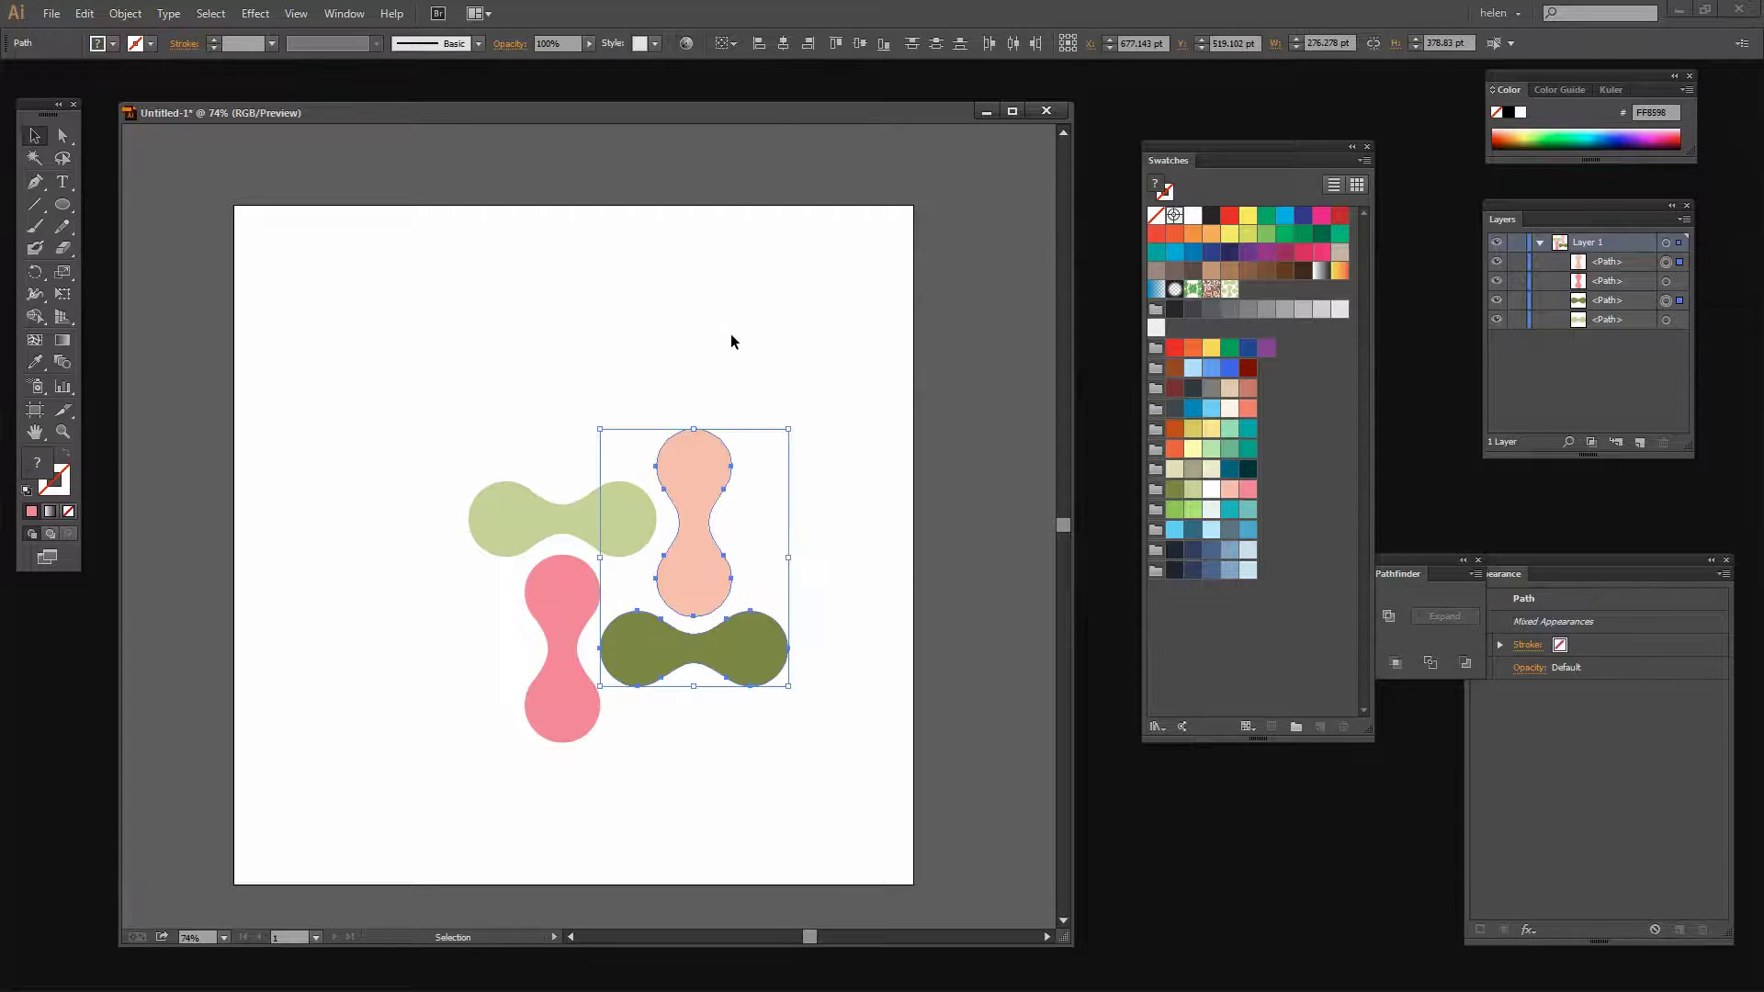
left_click(781, 44)
left_click(850, 685)
Step: Align the vertical centers of the lower pair of shapes, and likewise those of the upper pair
left_click_drag(535, 653, 790, 683)
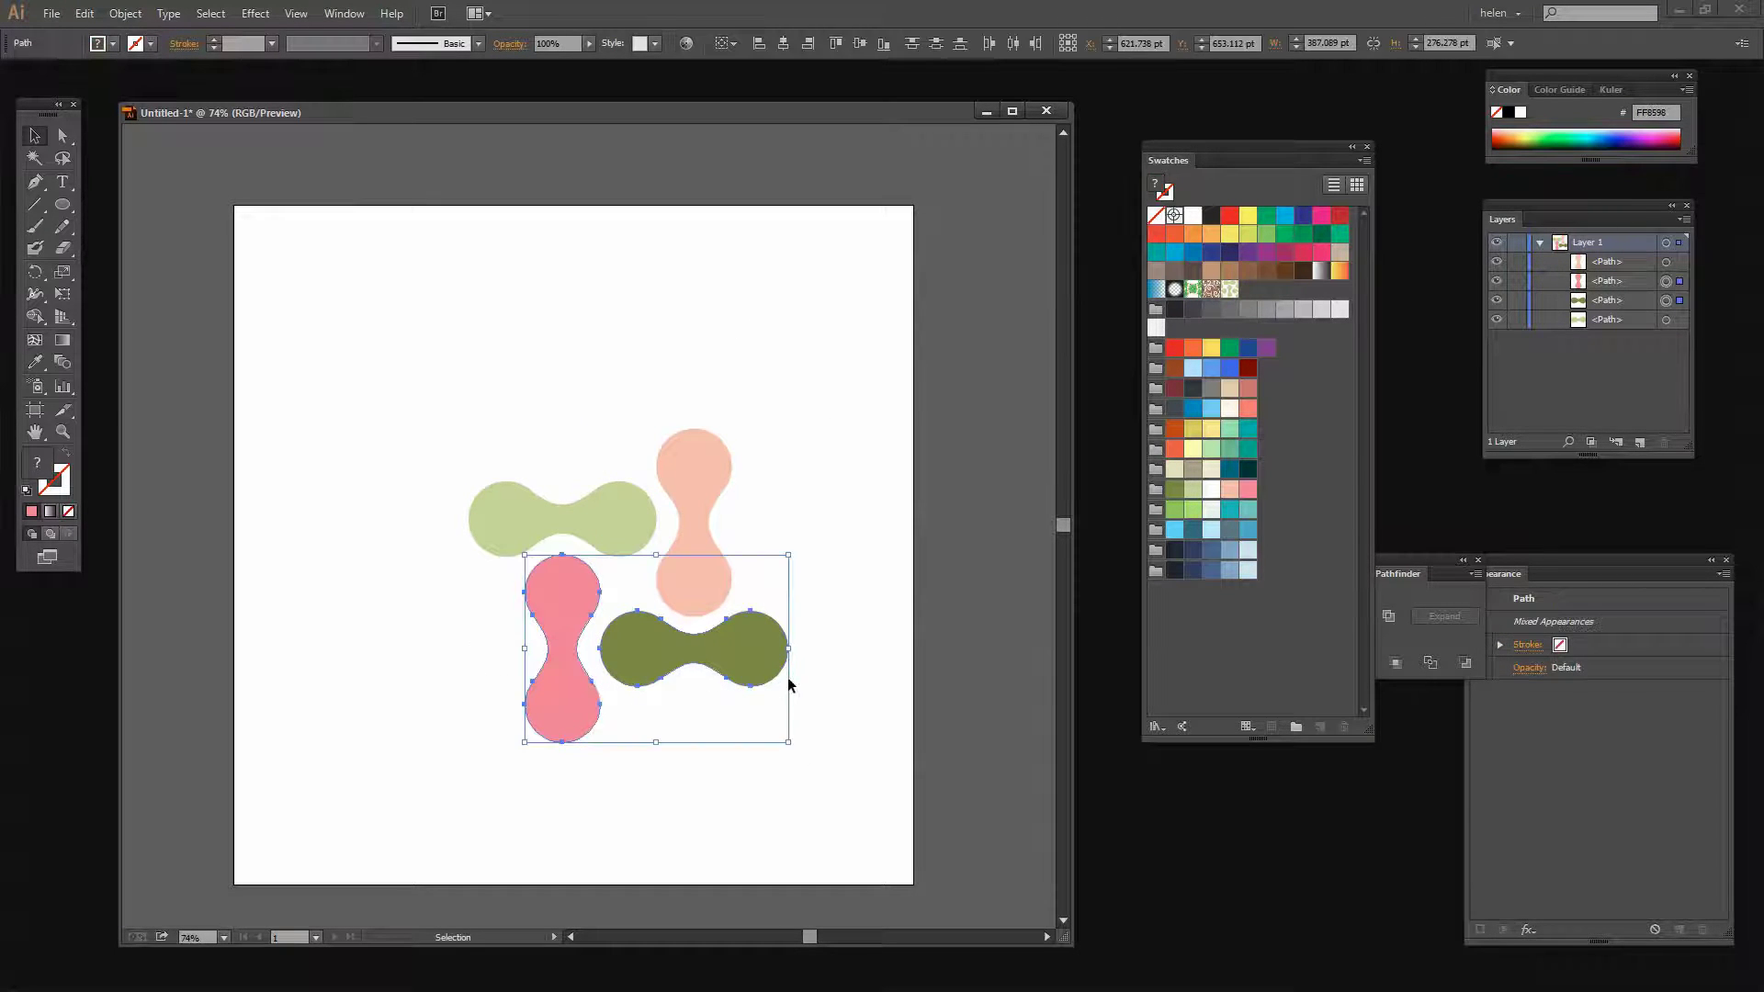
left_click(858, 44)
left_click_drag(427, 453, 746, 524)
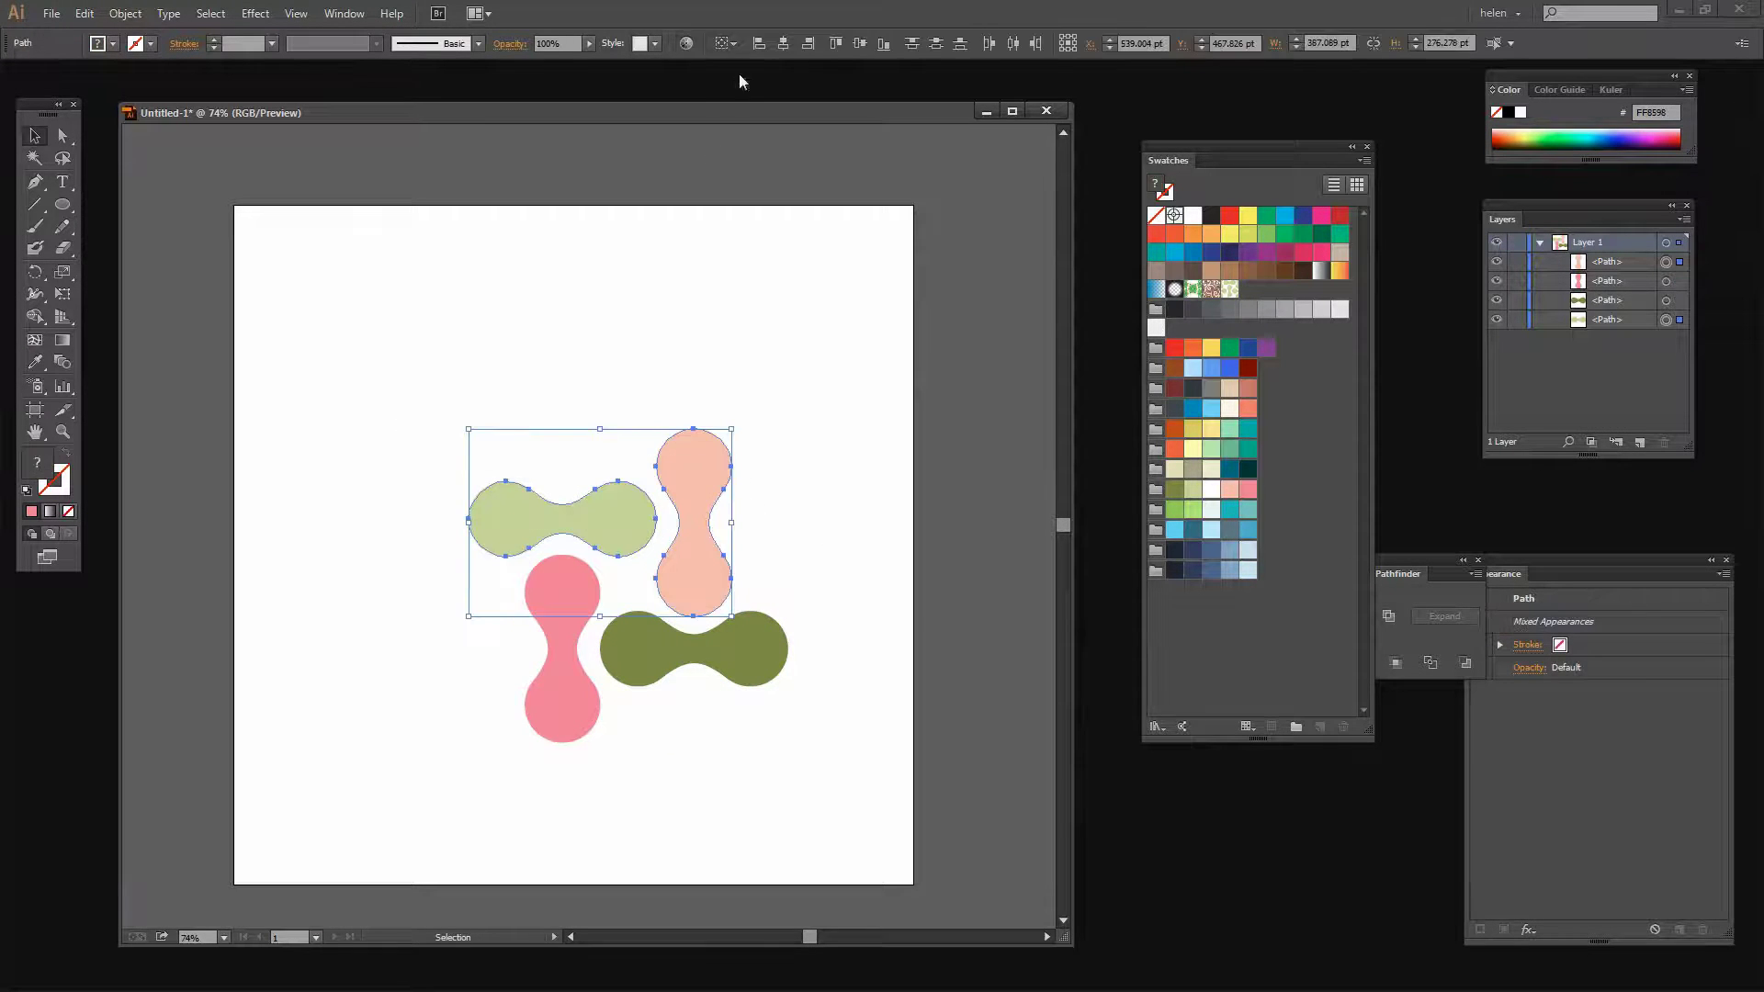
left_click(859, 44)
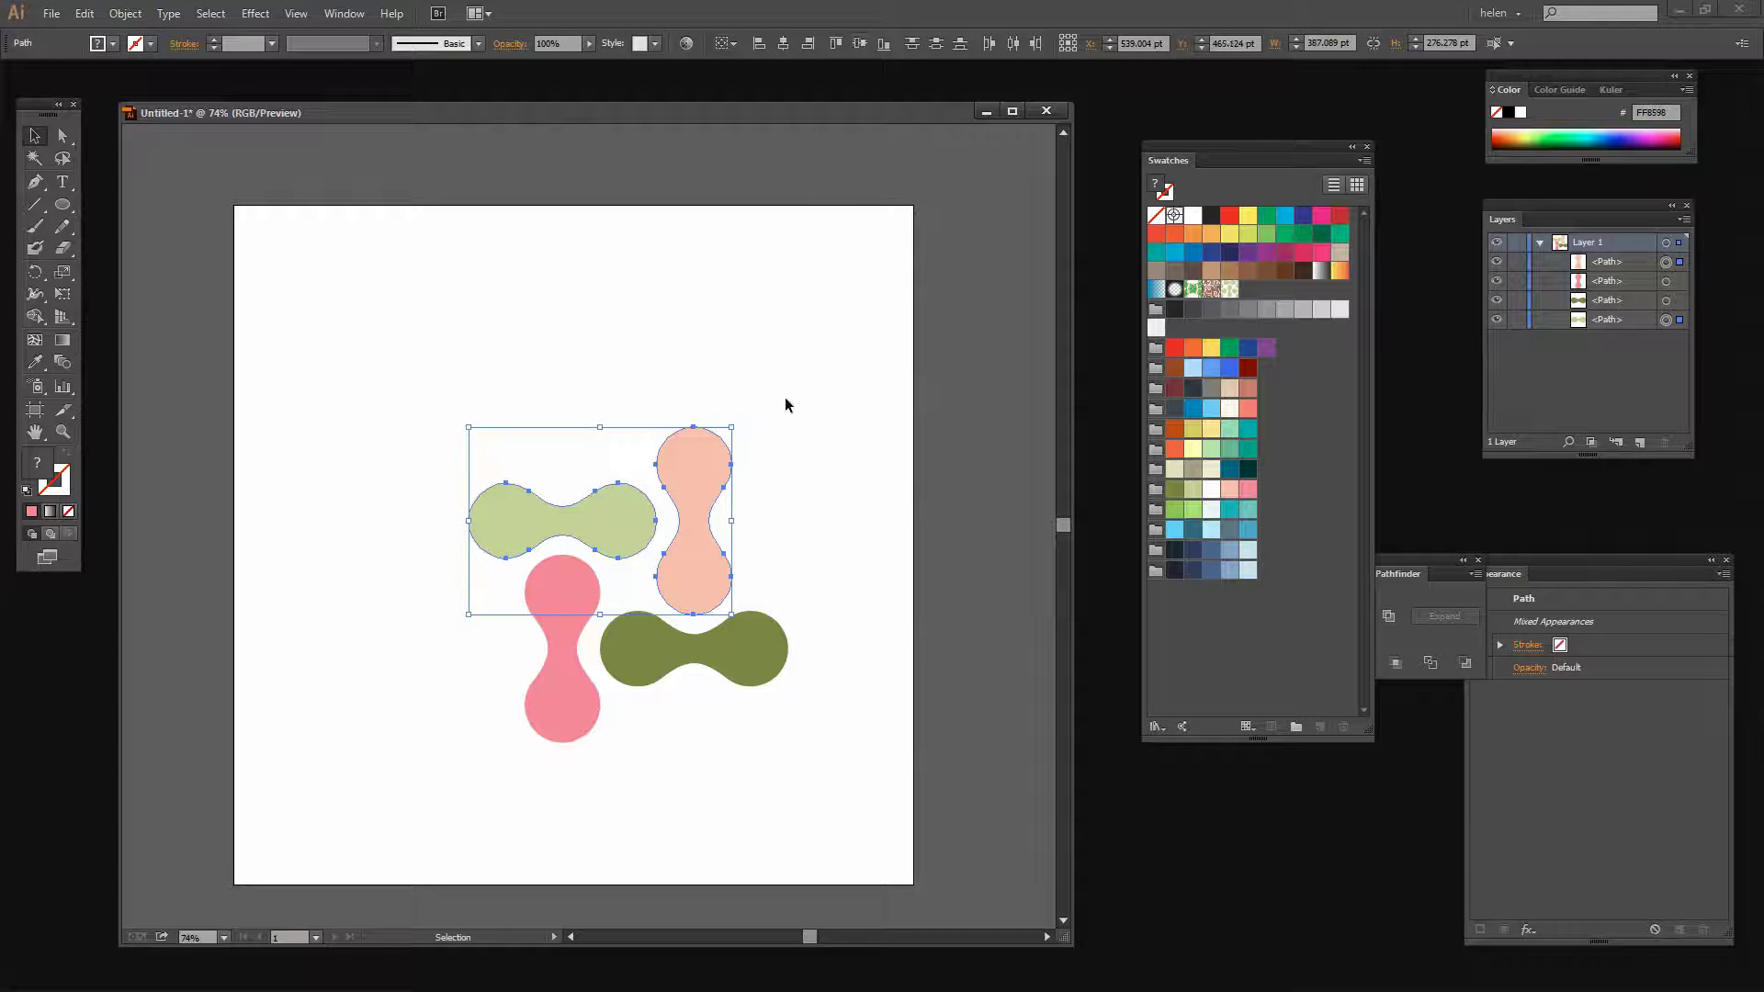
left_click(807, 524)
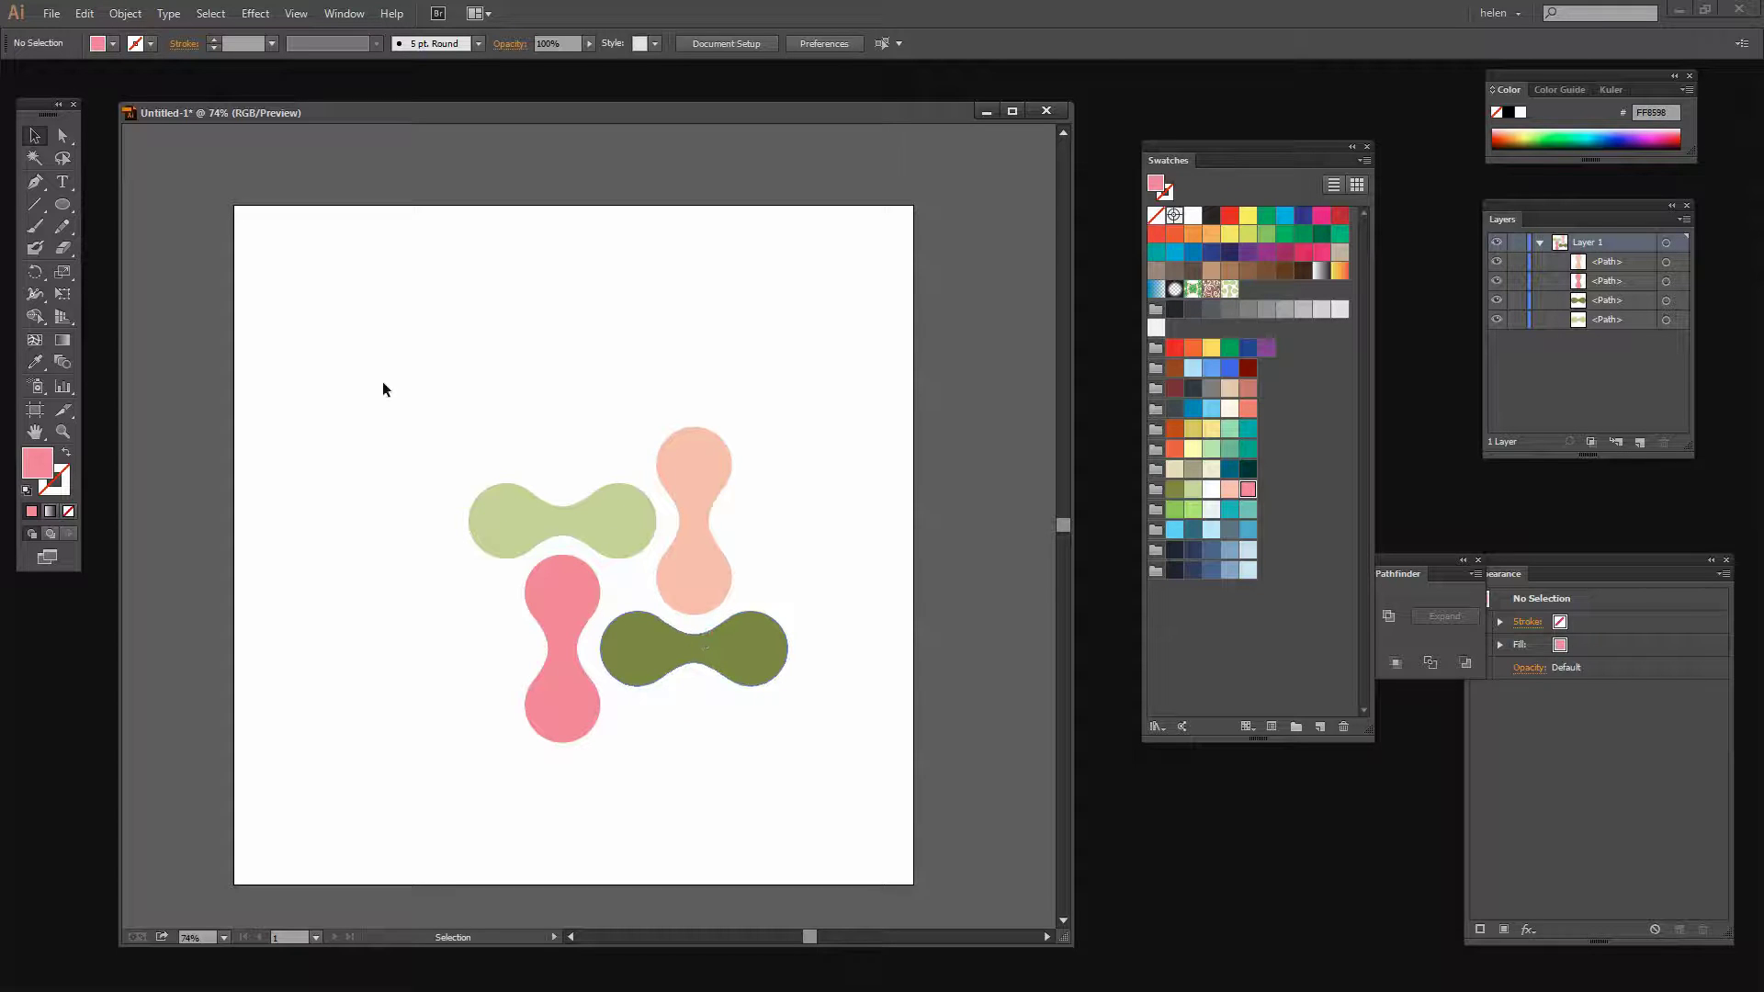
Step: Make a new pattern from all four colored shapes, placing the pattern options beside the artwork
left_click_drag(393, 377, 876, 789)
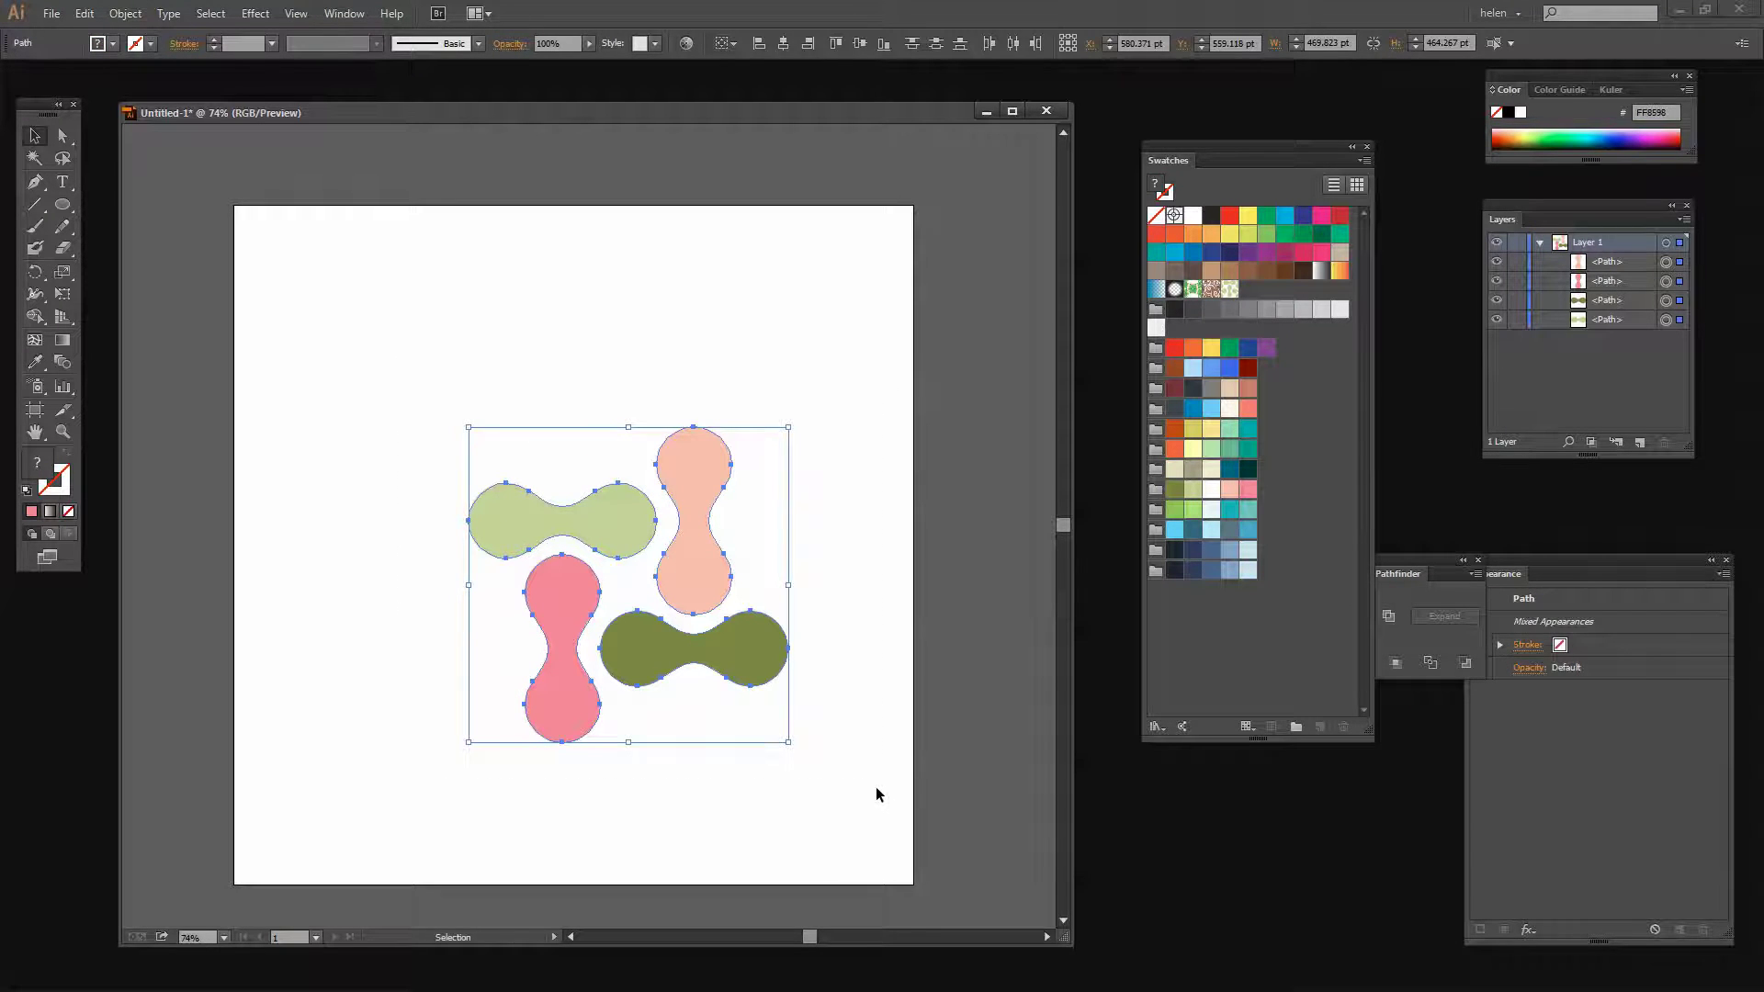
left_click(125, 12)
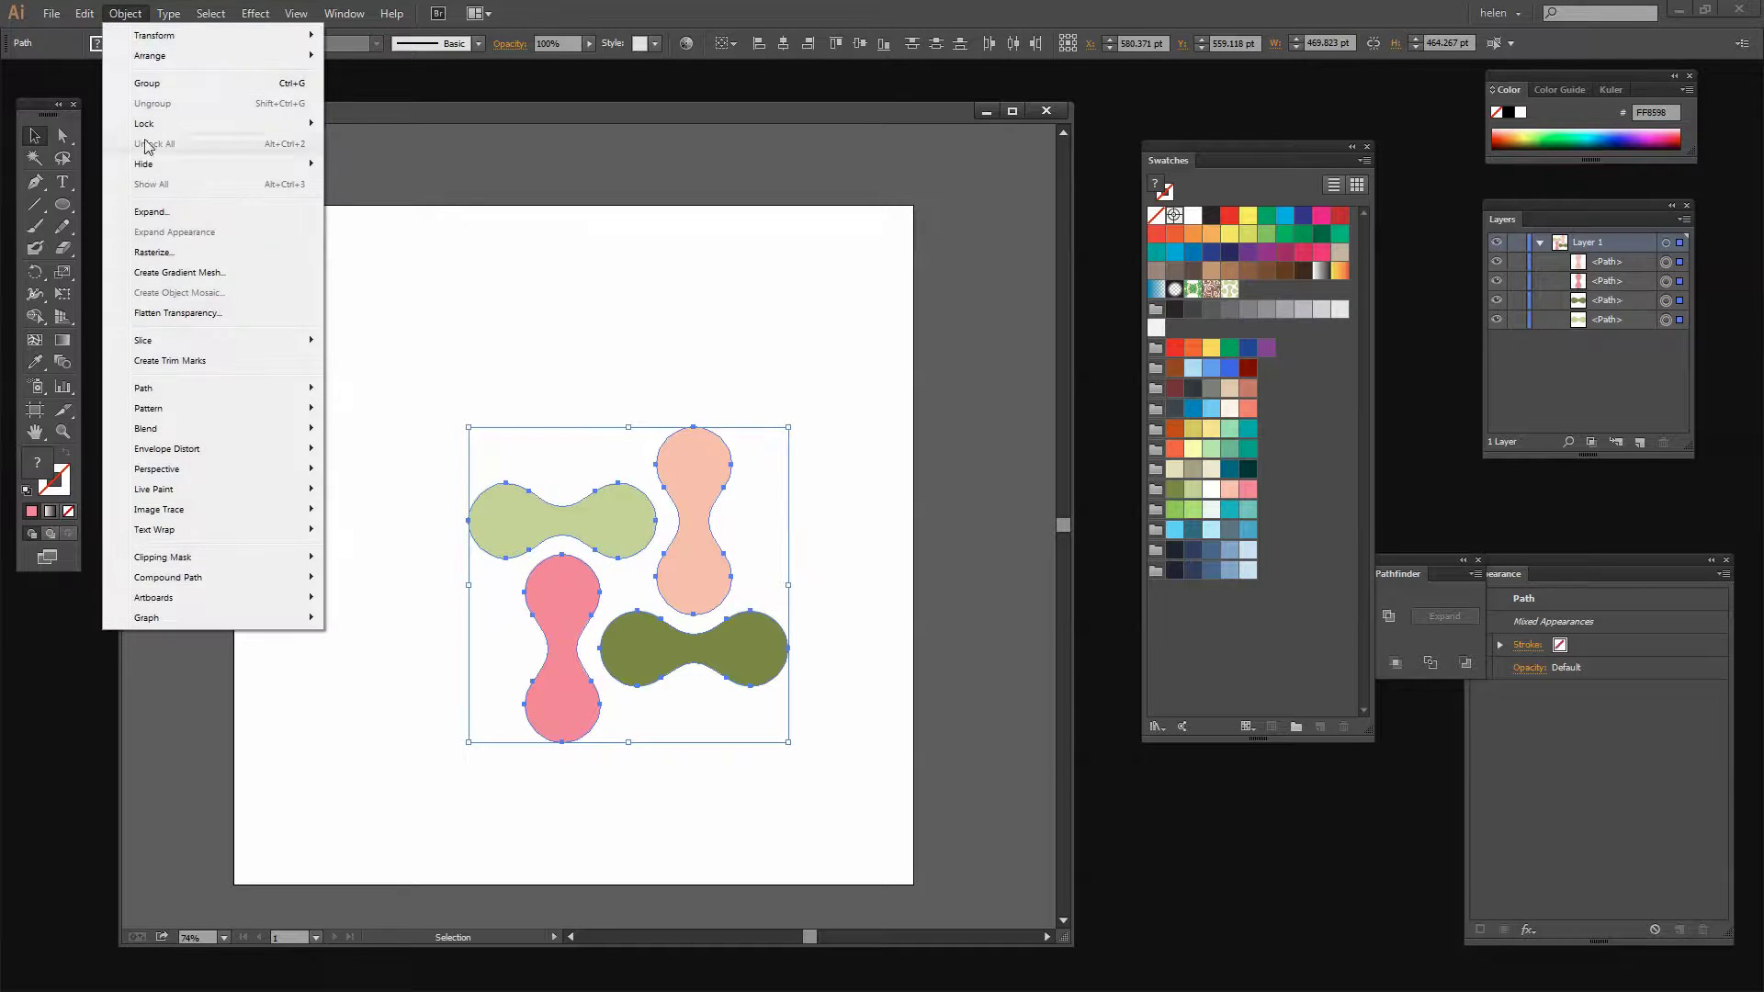
mouse_move(184, 408)
left_click(351, 405)
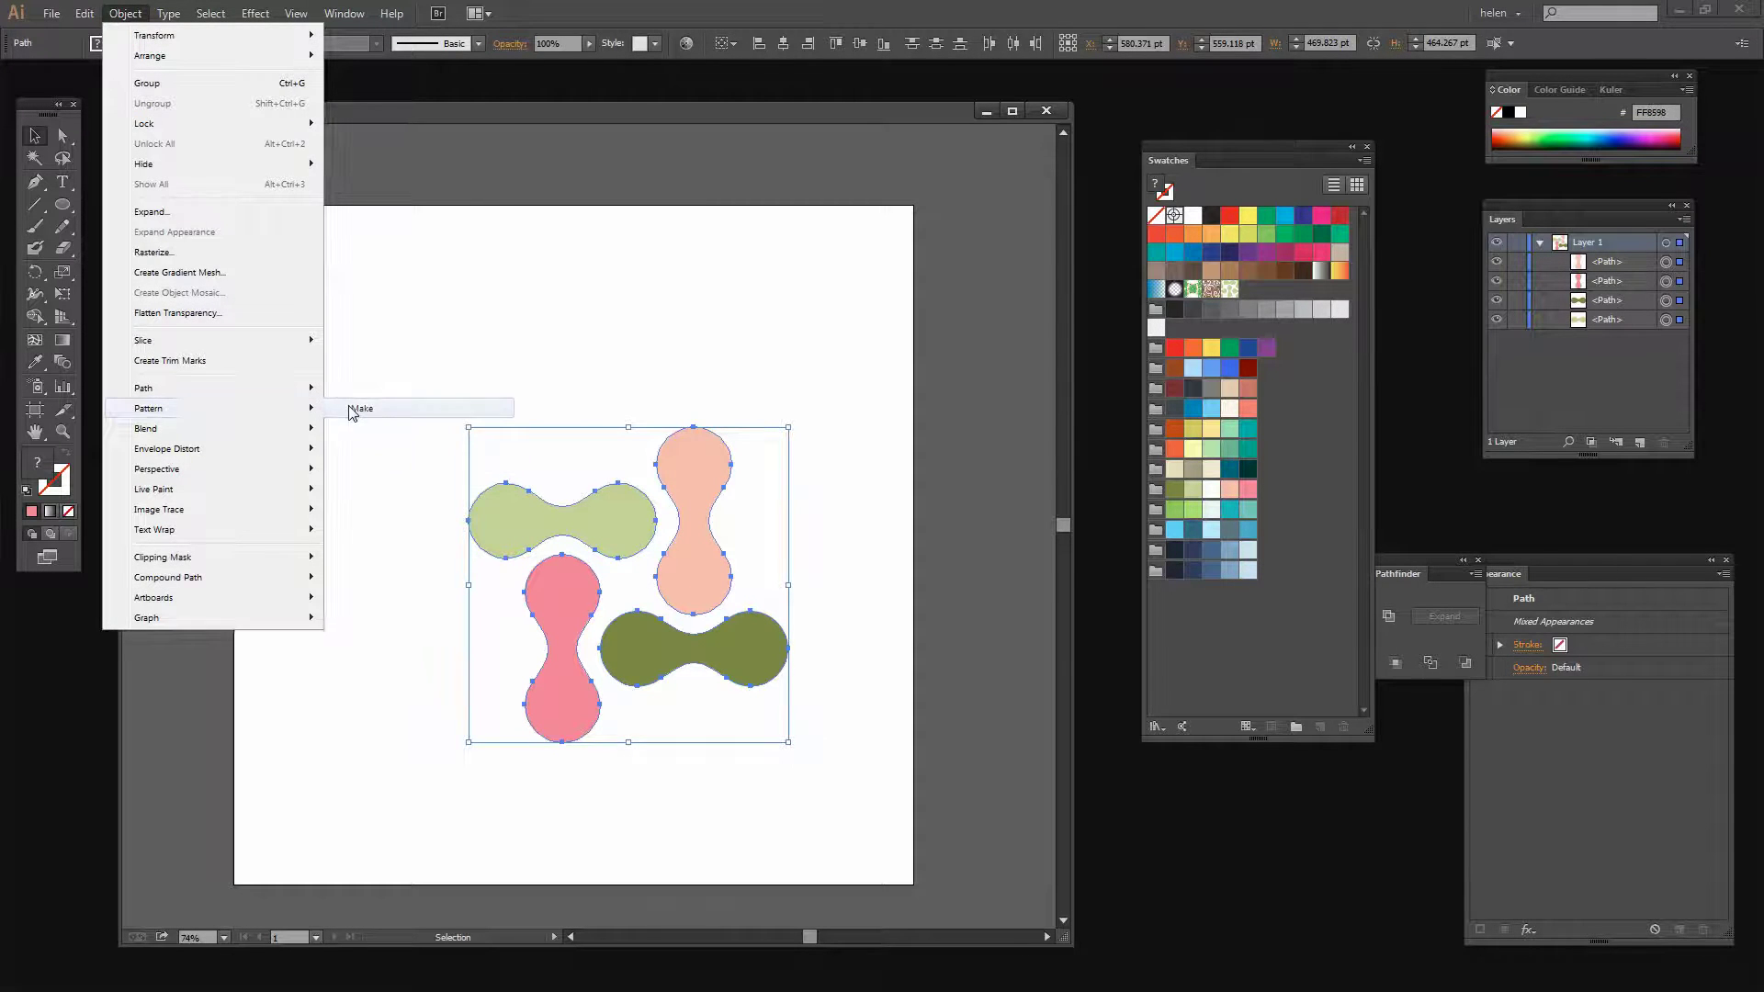
left_click(1052, 541)
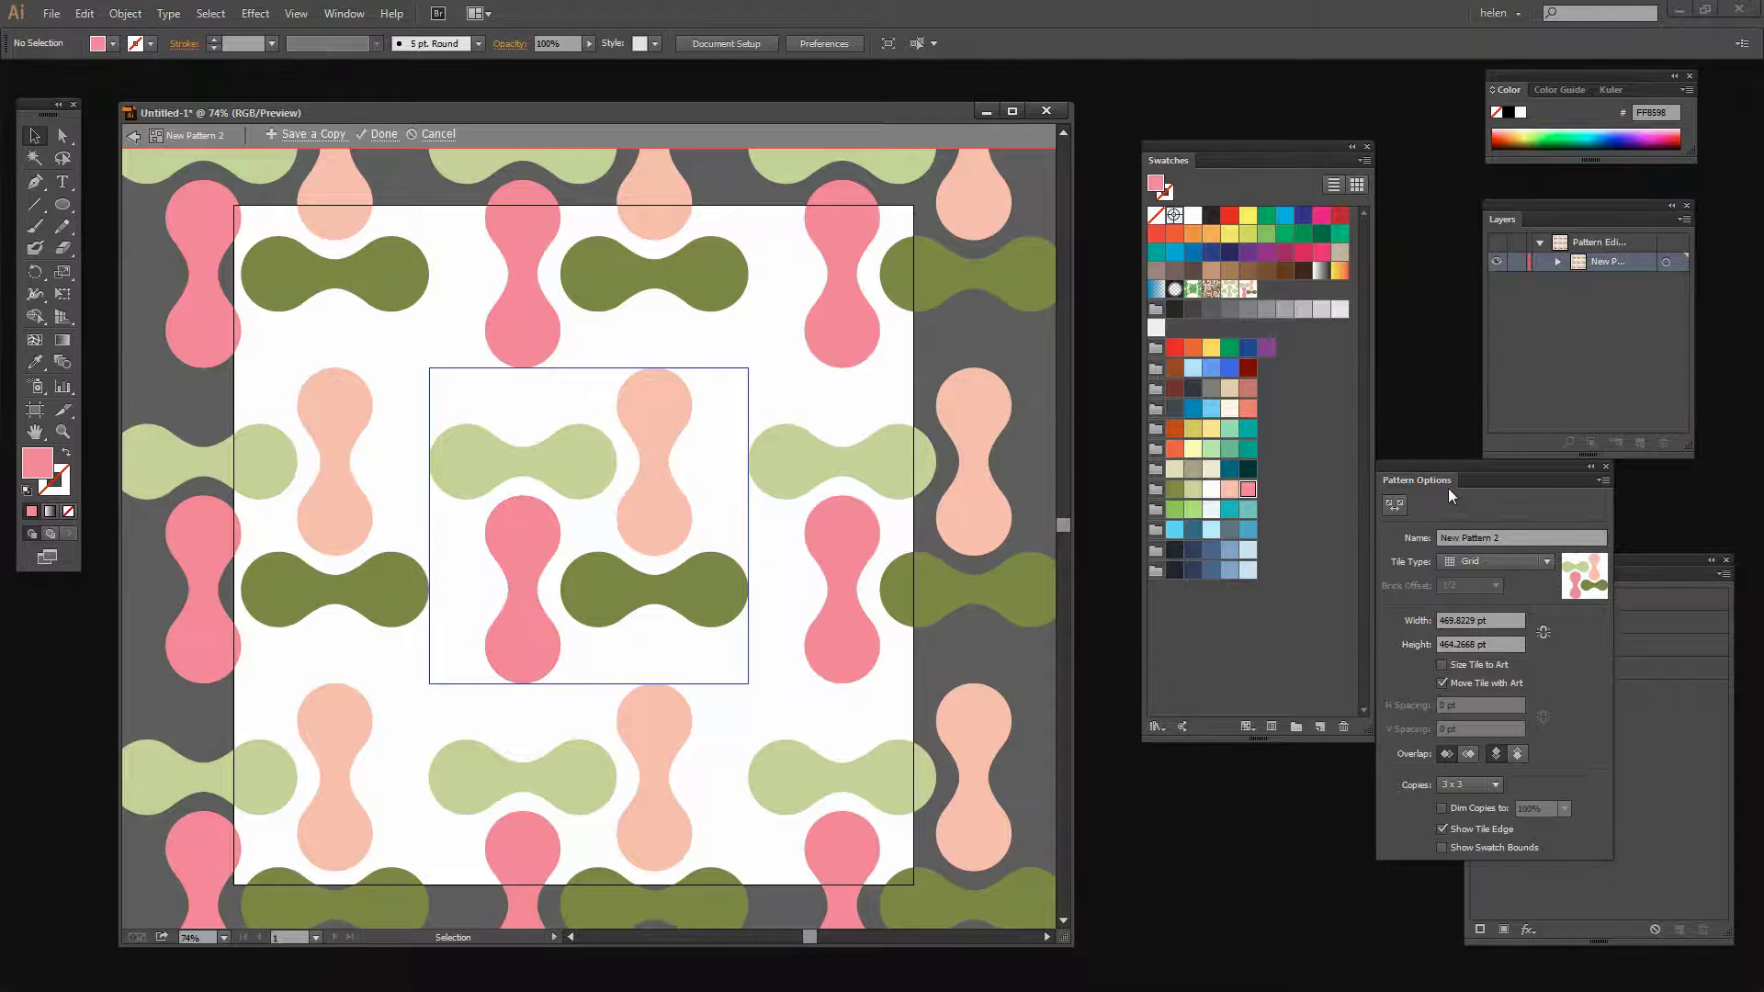
left_click_drag(1447, 466, 1177, 477)
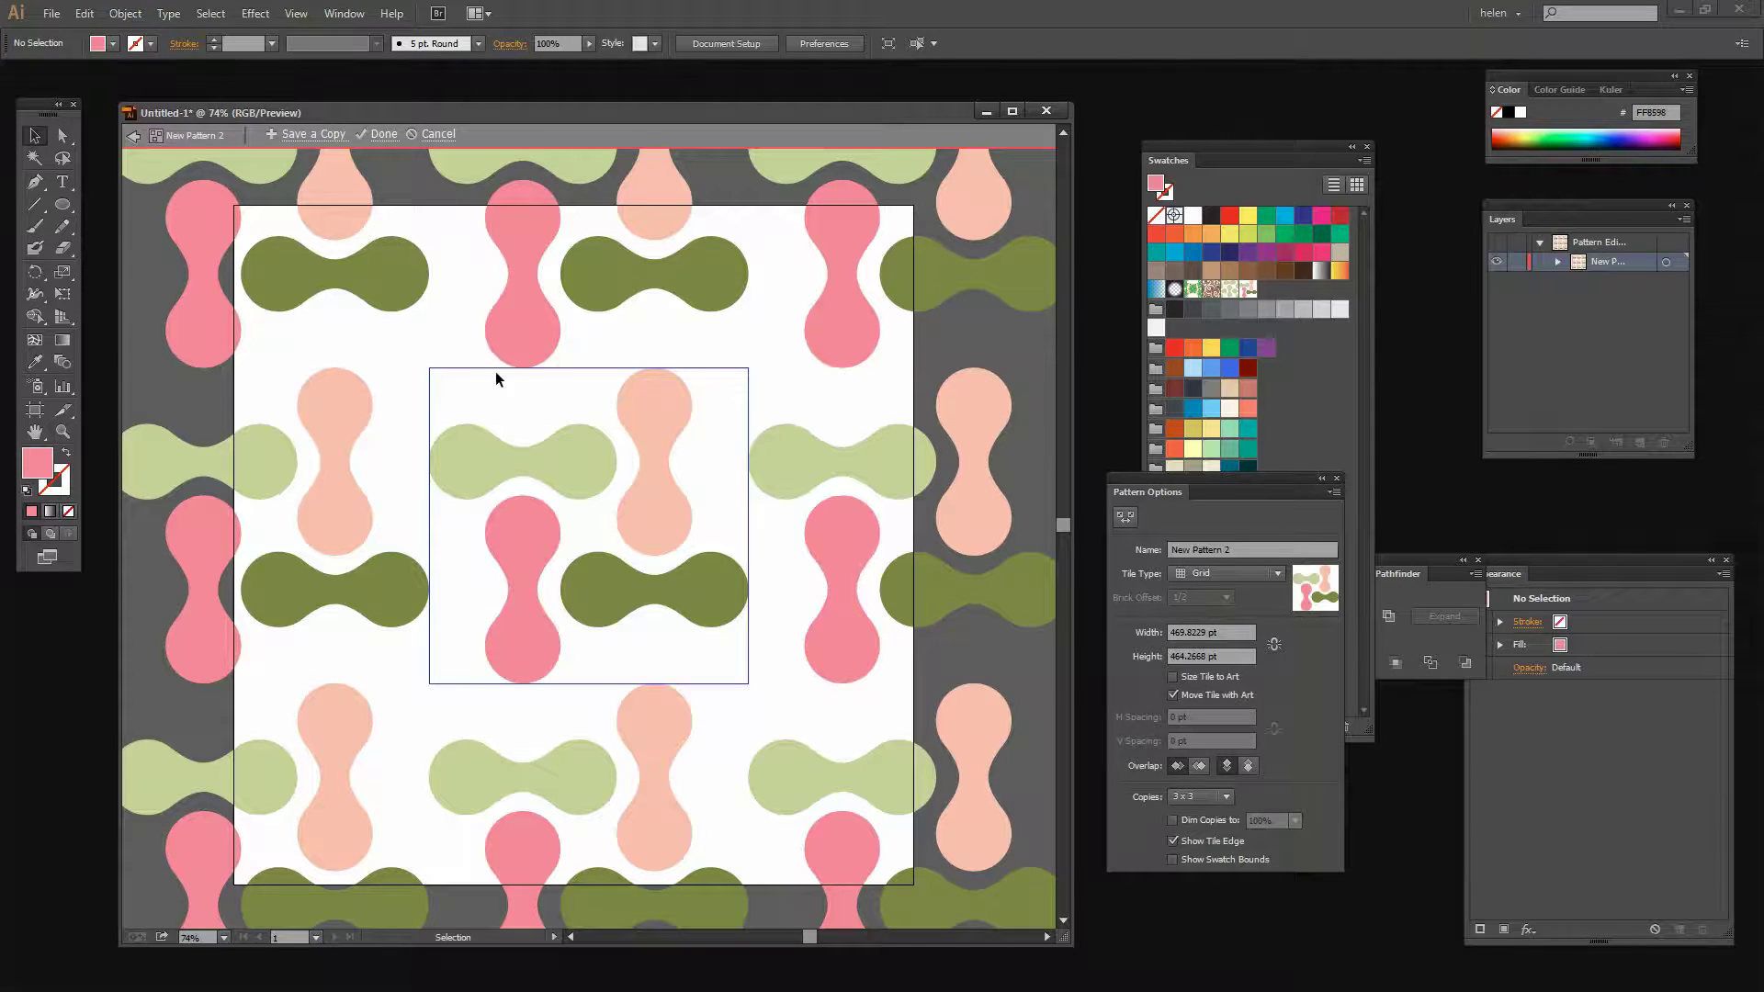
Step: Keep the Grid tile type and set the tile width to 440 pt, reducing it in increments to 375 pt
left_click(1277, 573)
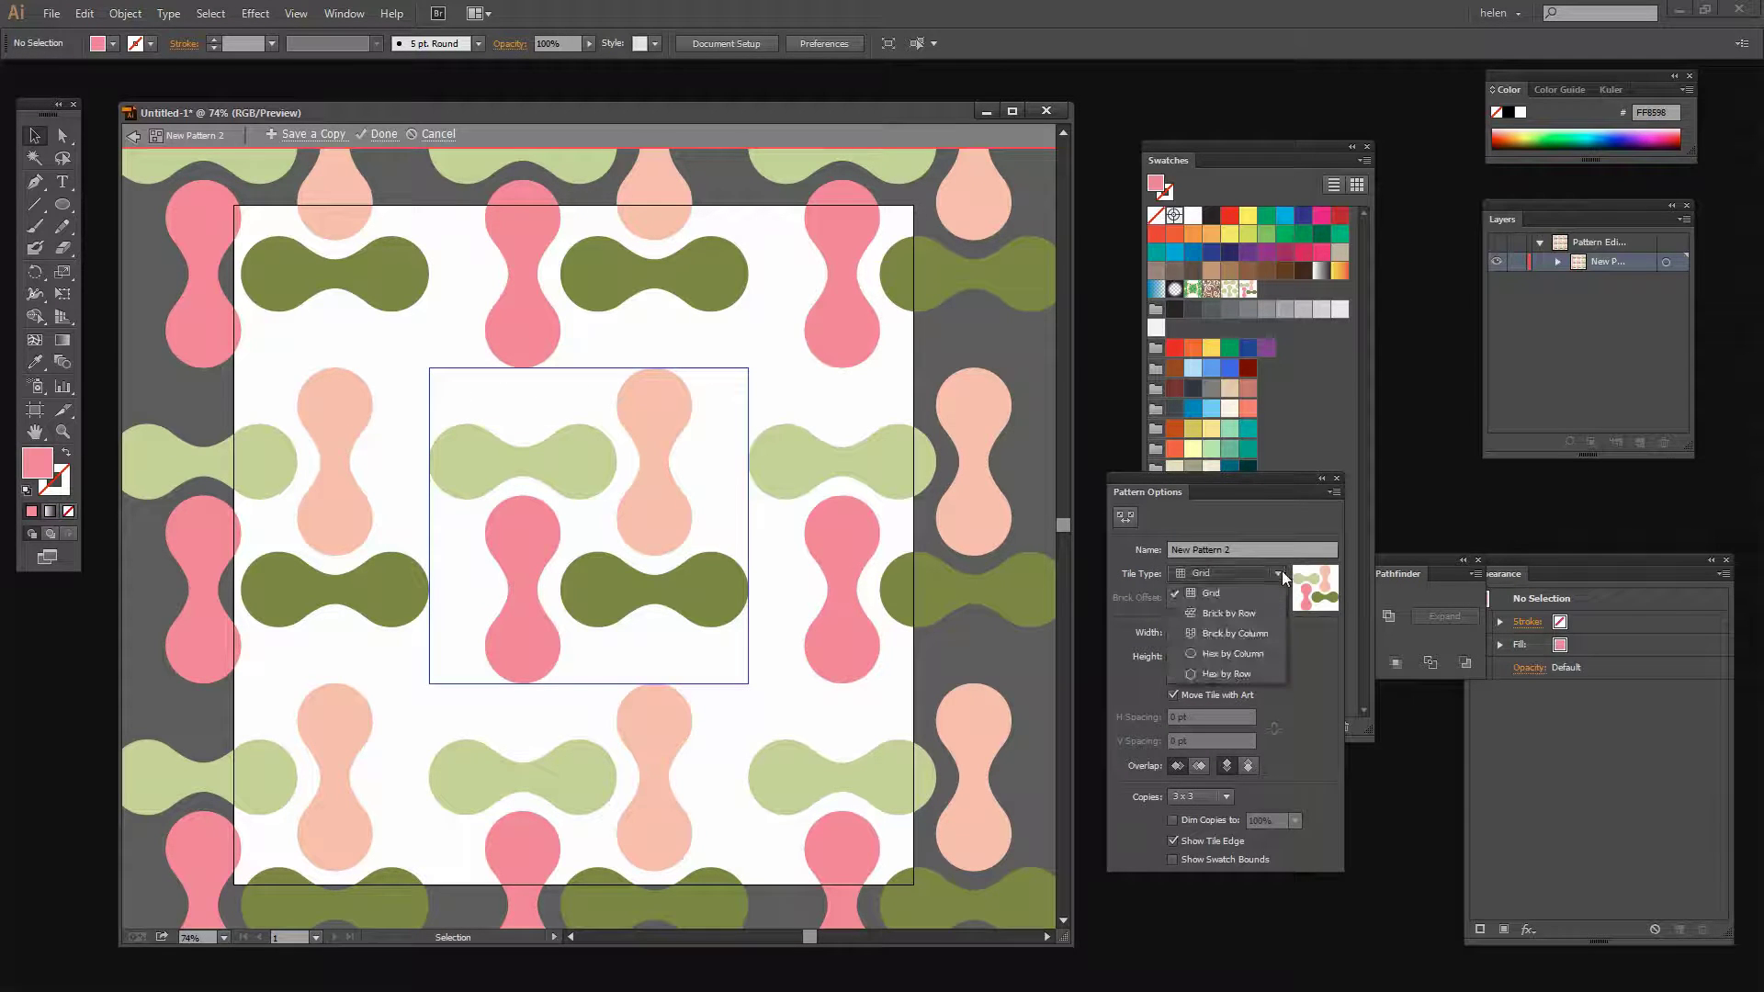
left_click(1210, 592)
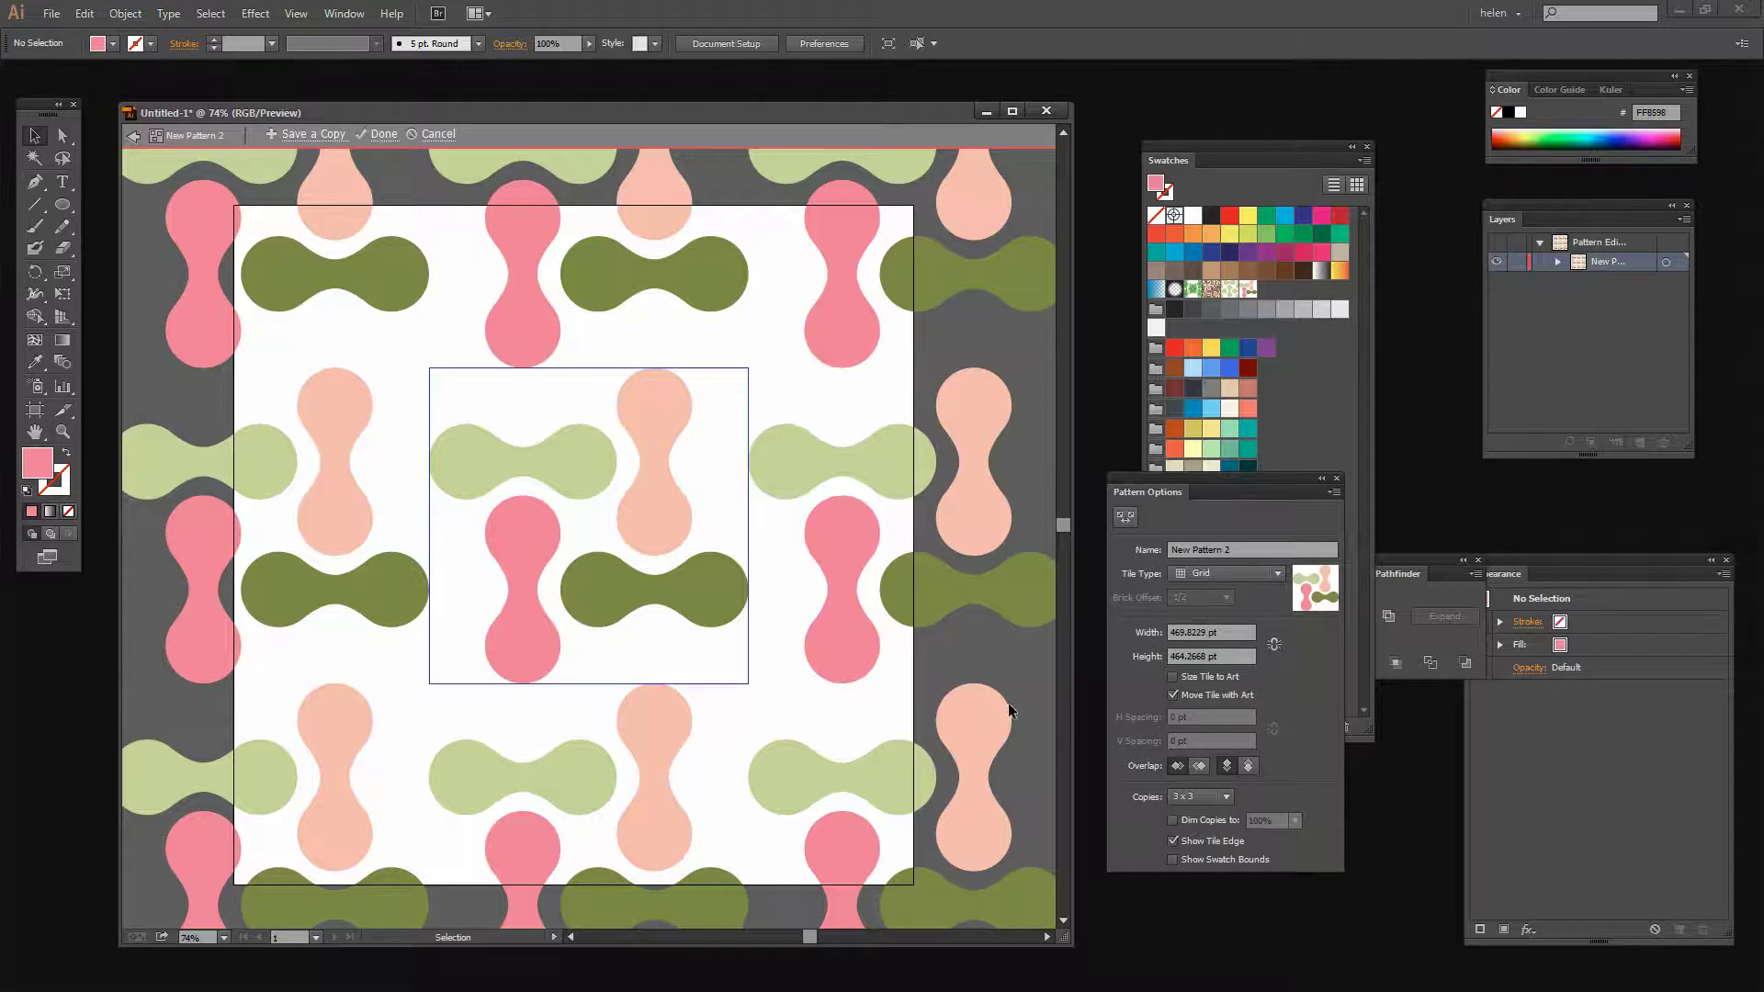
left_click(1190, 634)
type("430")
key("Return")
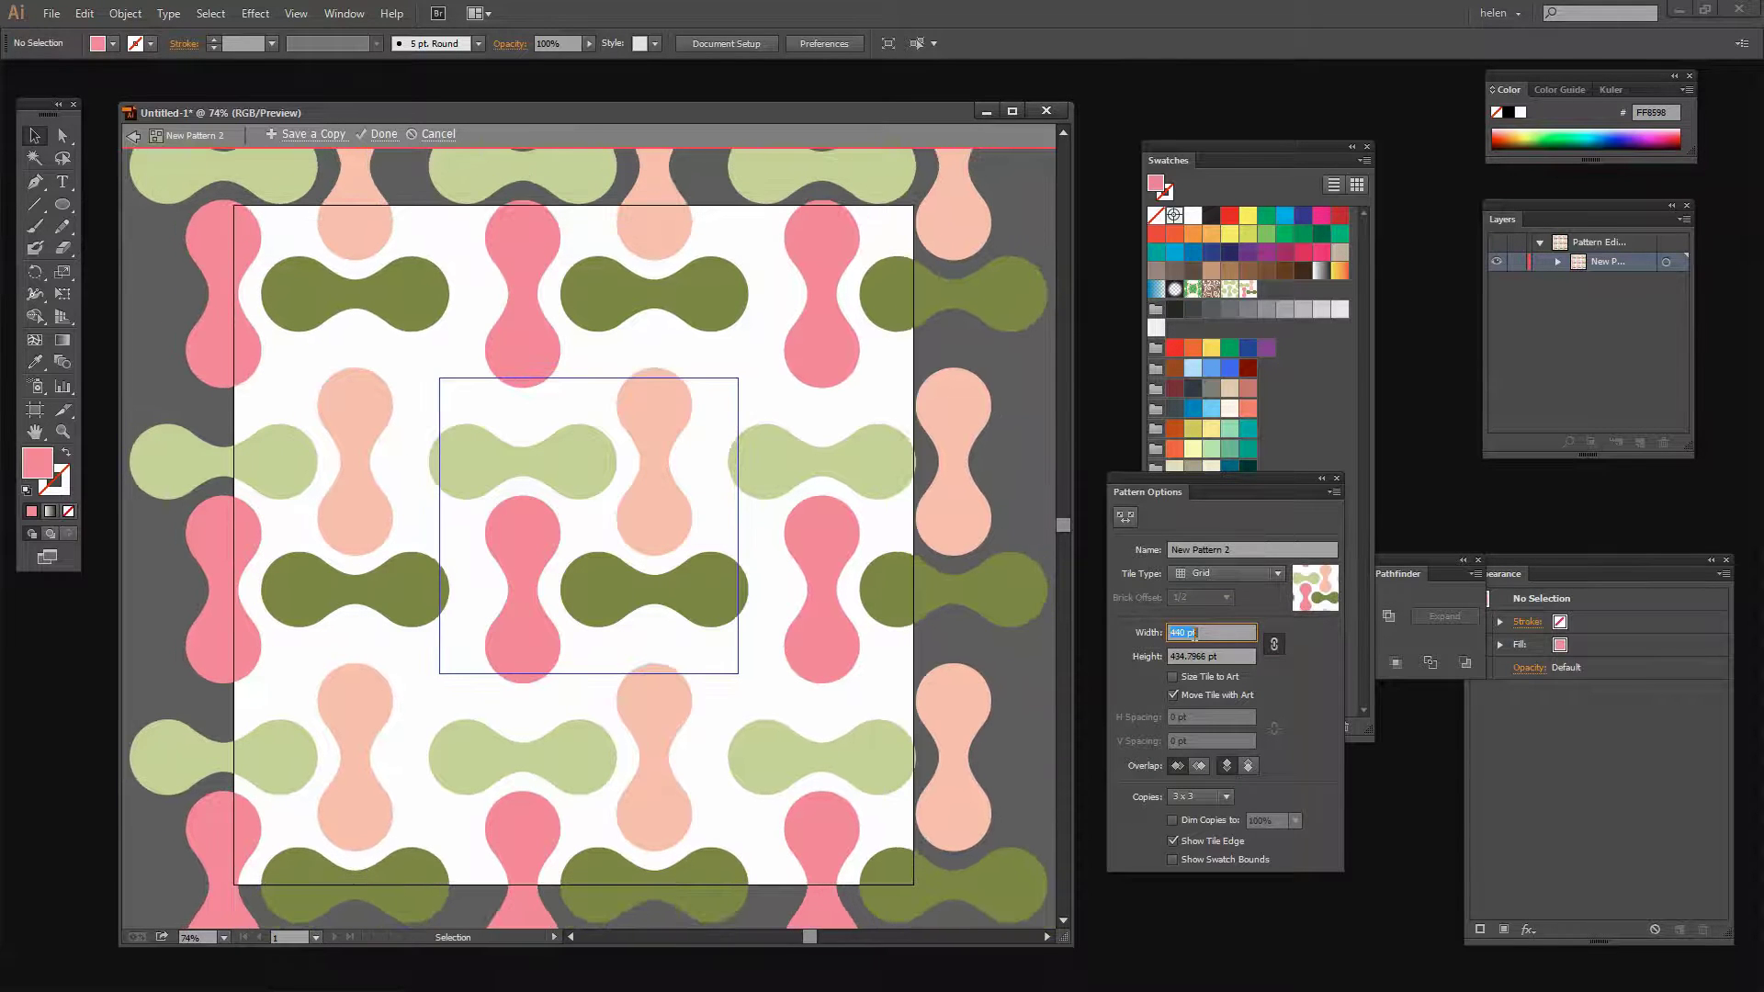
key("shift+Down")
key("shift+Down")
key("shift+Down")
key("shift+Down")
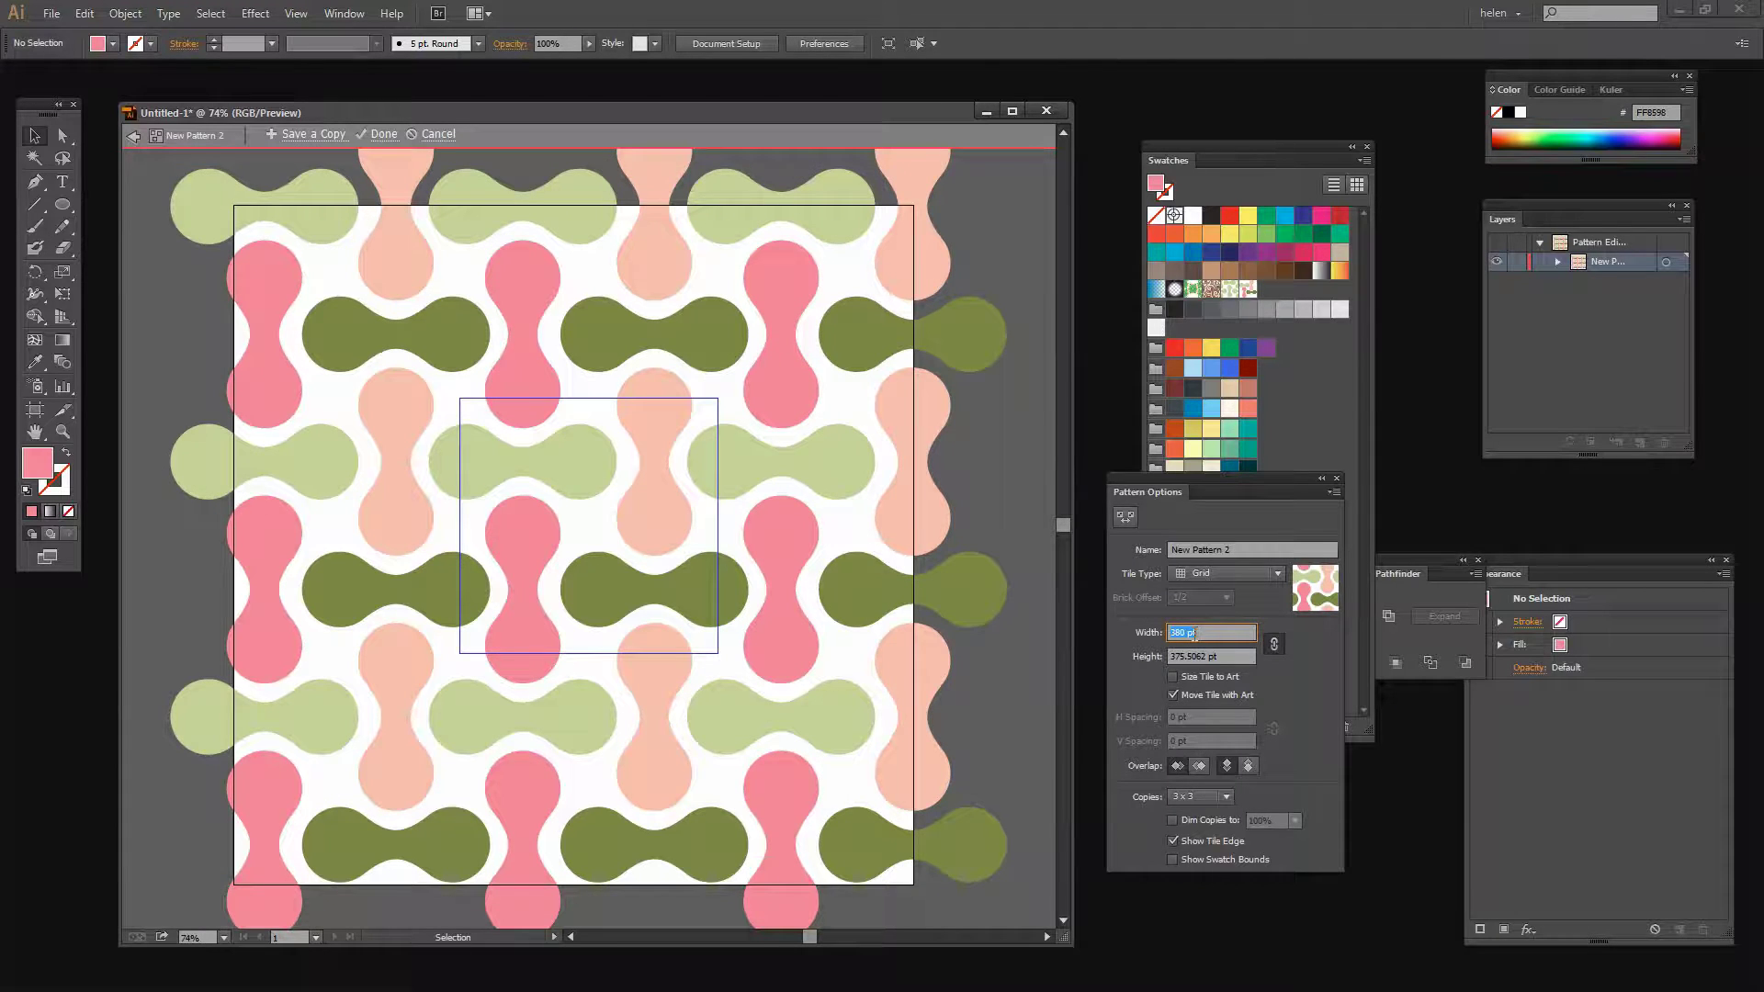
type("375")
key("Return")
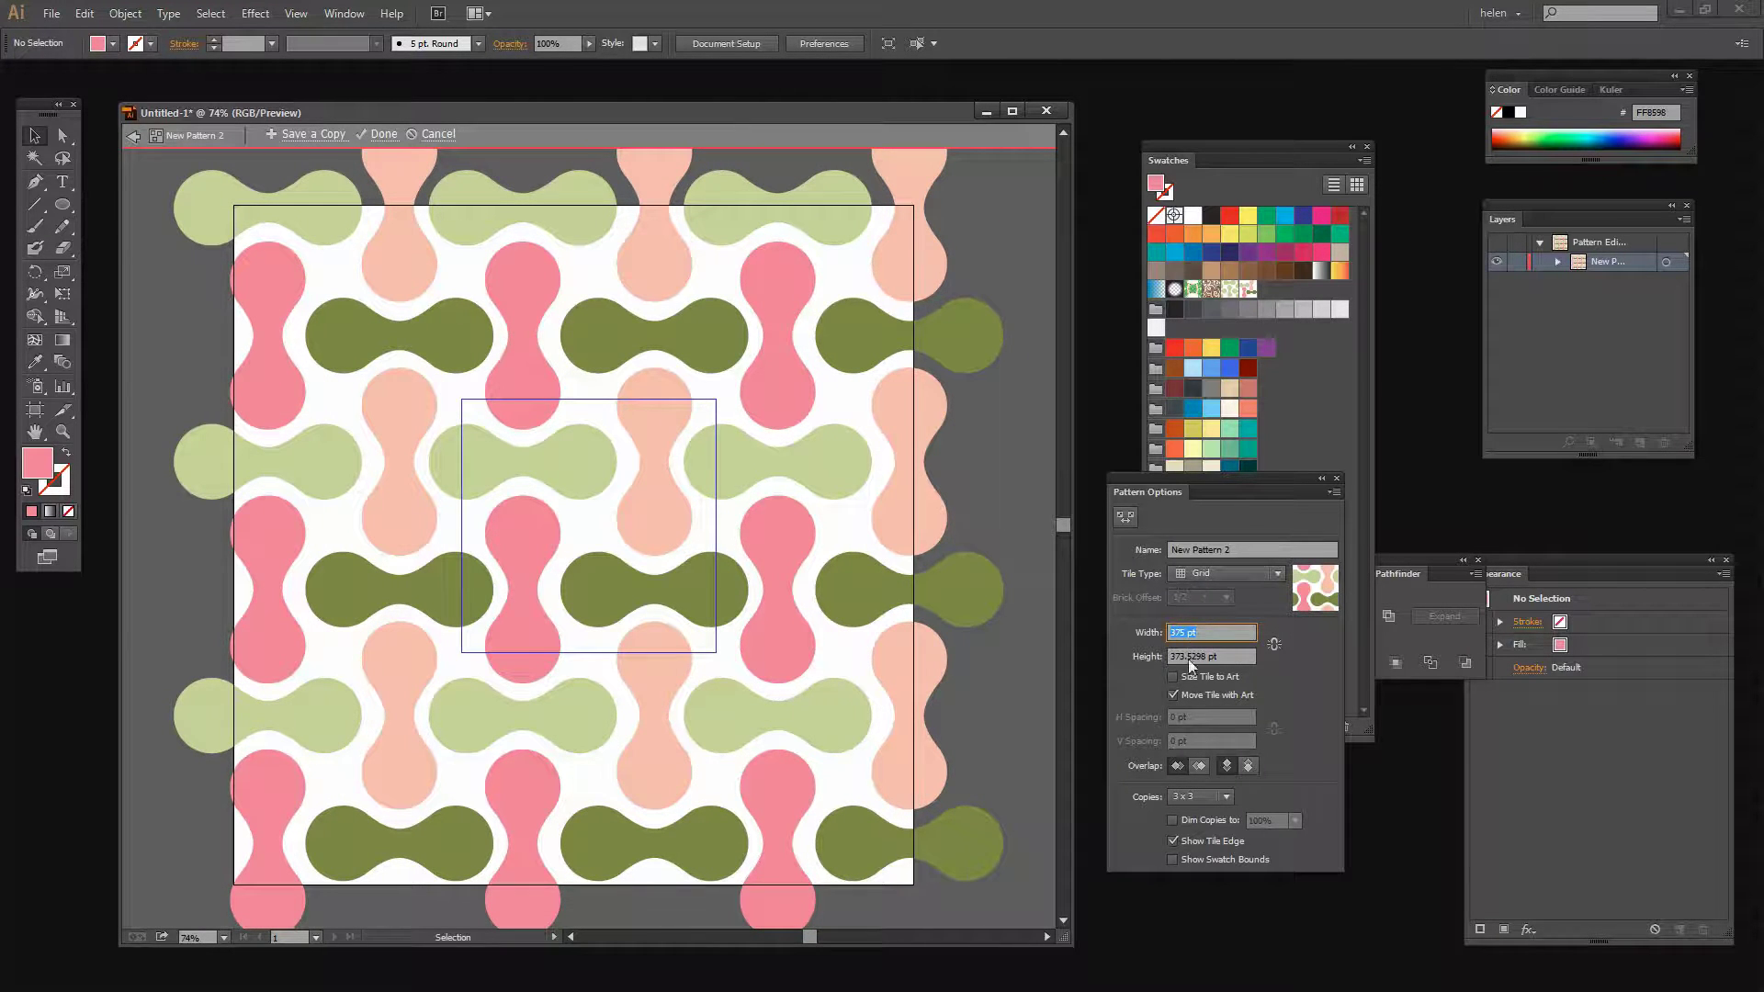
Step: Set the pattern tile's height to 375 pt
left_click(1188, 657)
double_click(1190, 657)
type("375")
key("Return")
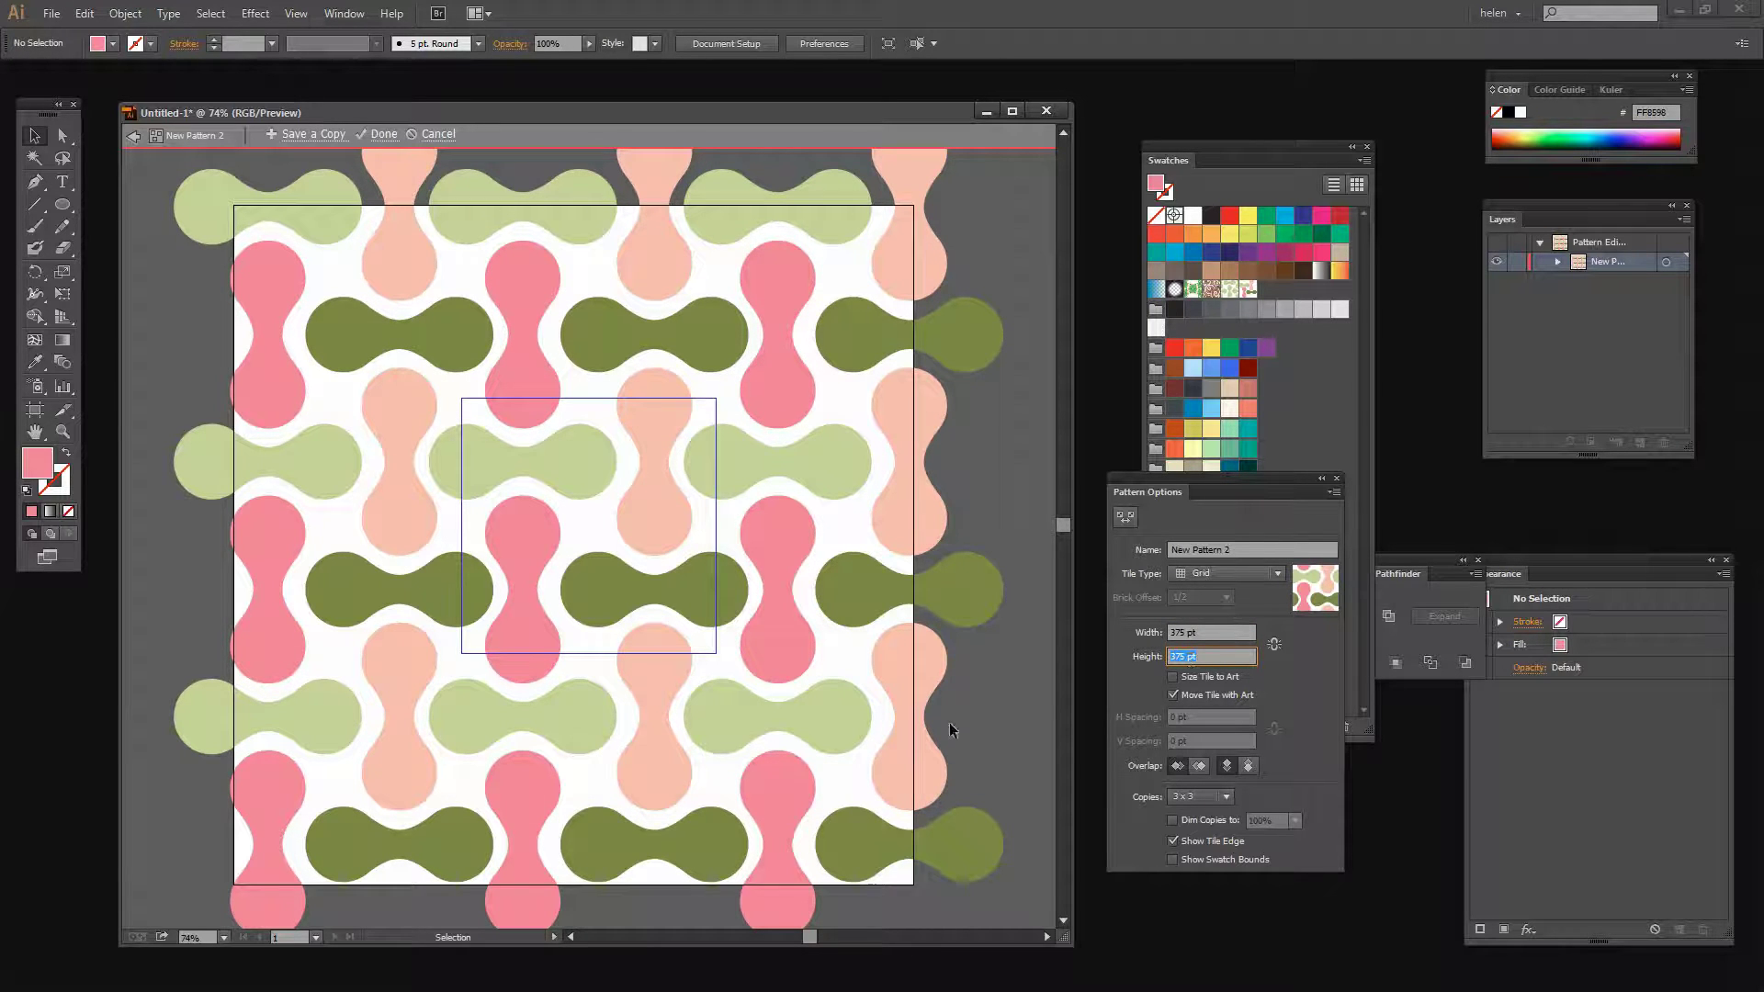
Step: Save a copy of the pattern under a new name, dismiss the notice, and stay in pattern editing
left_click(298, 134)
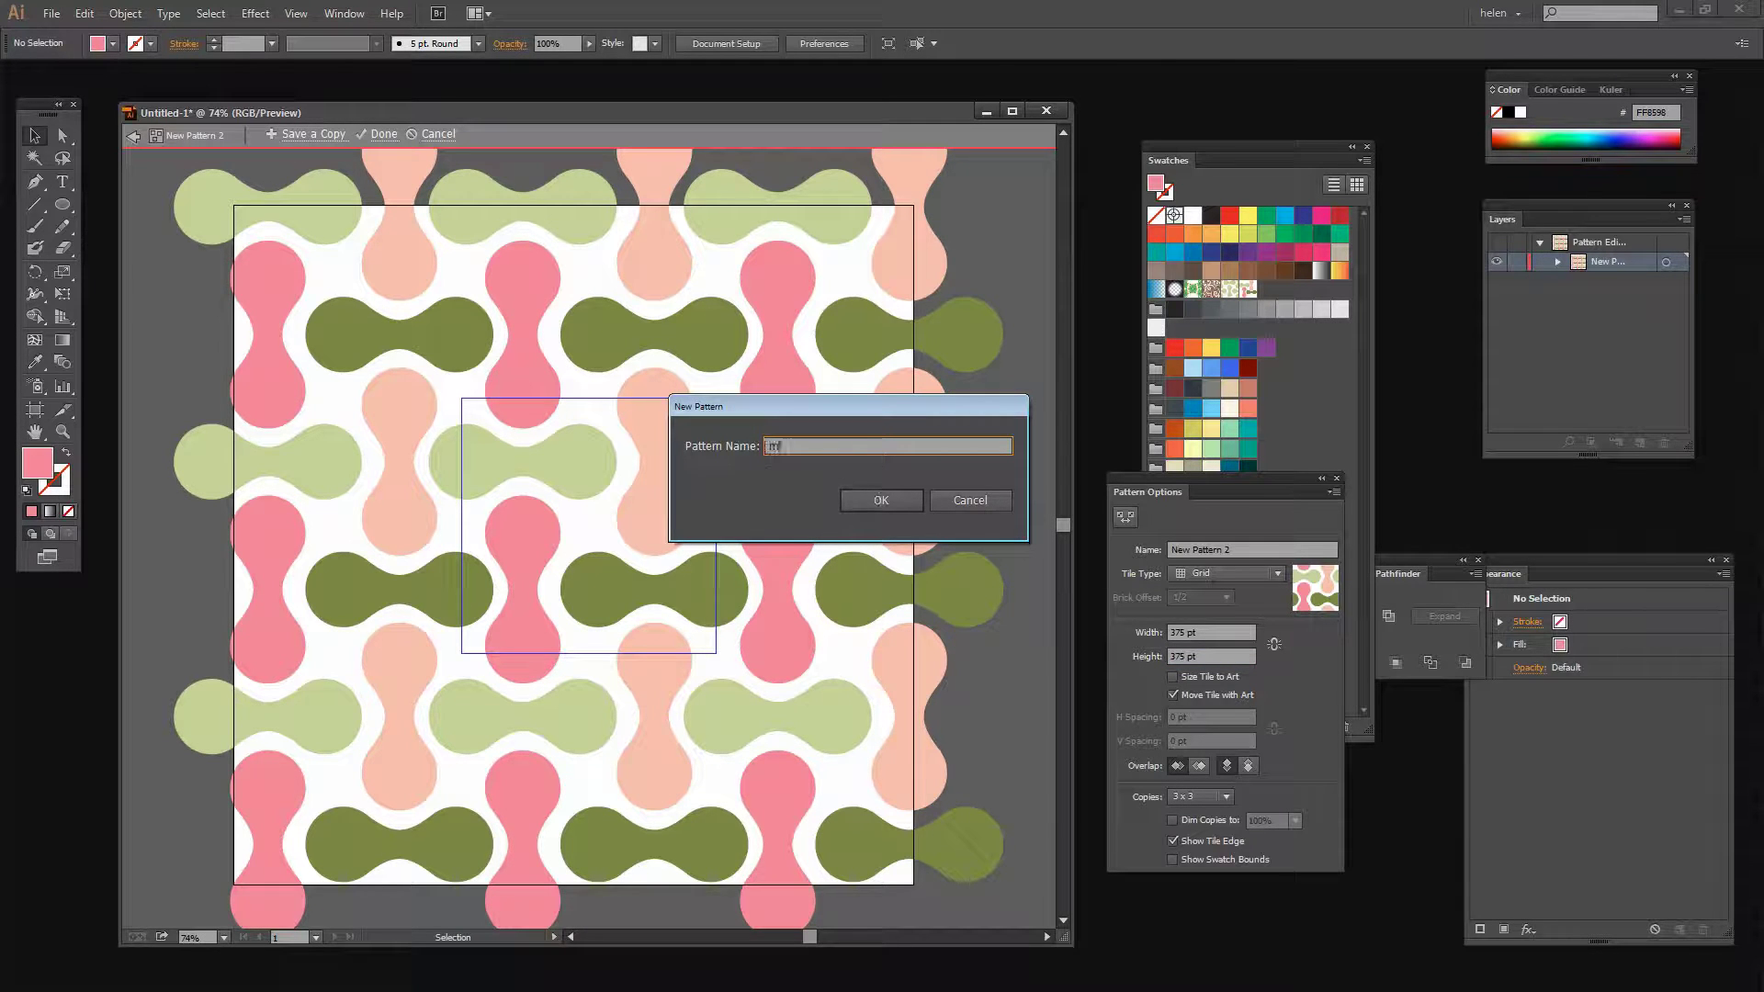
key("Return")
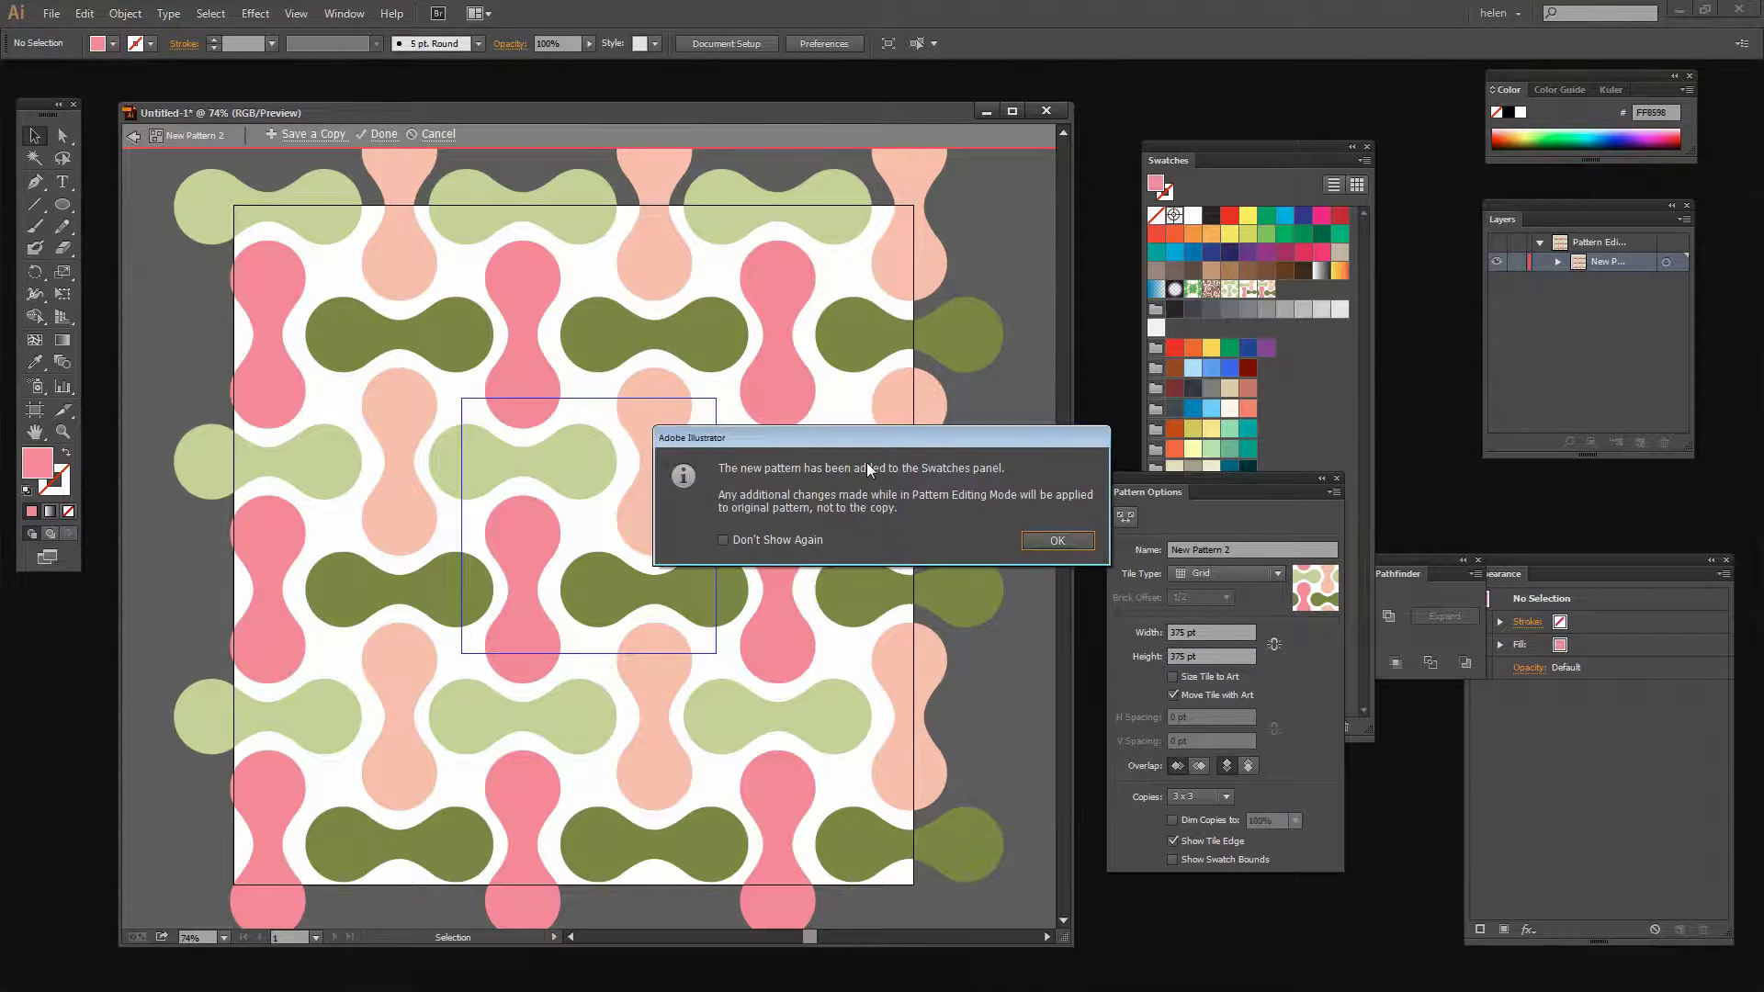
left_click(1047, 541)
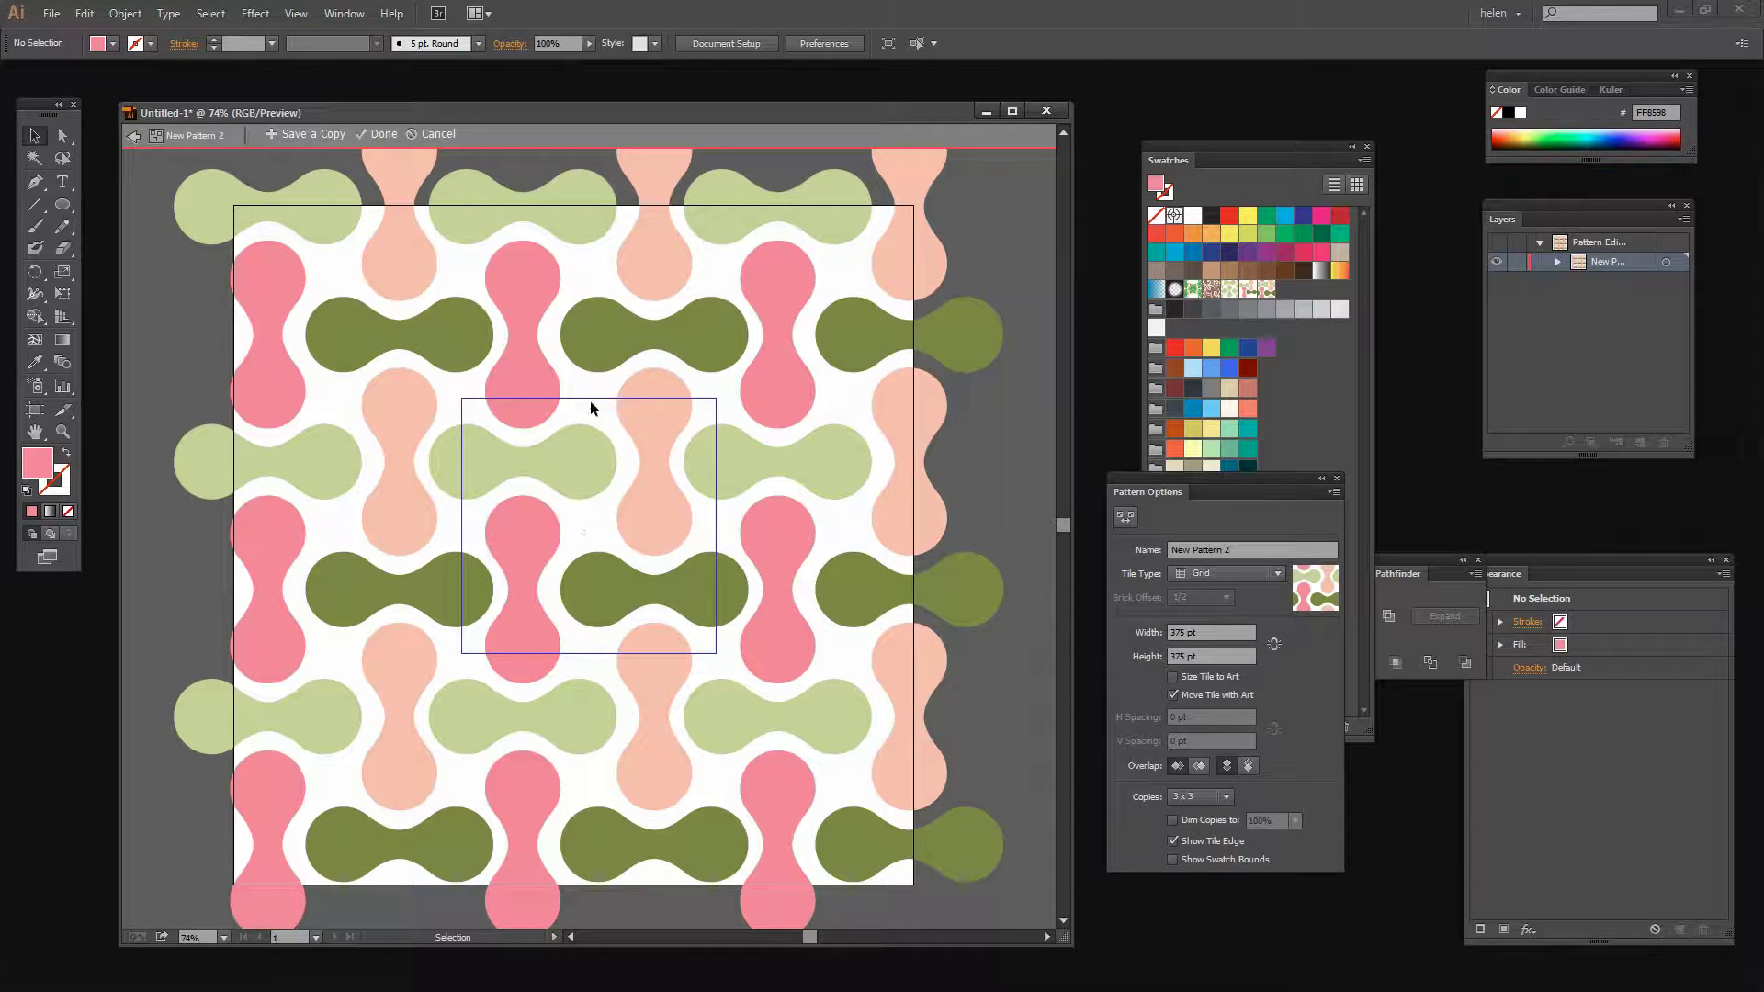
Step: Draw a circle about 54 pt in diameter in the gap at the tile's center and fill it with orange-red
left_click(60, 206)
left_click_drag(574, 511, 610, 544)
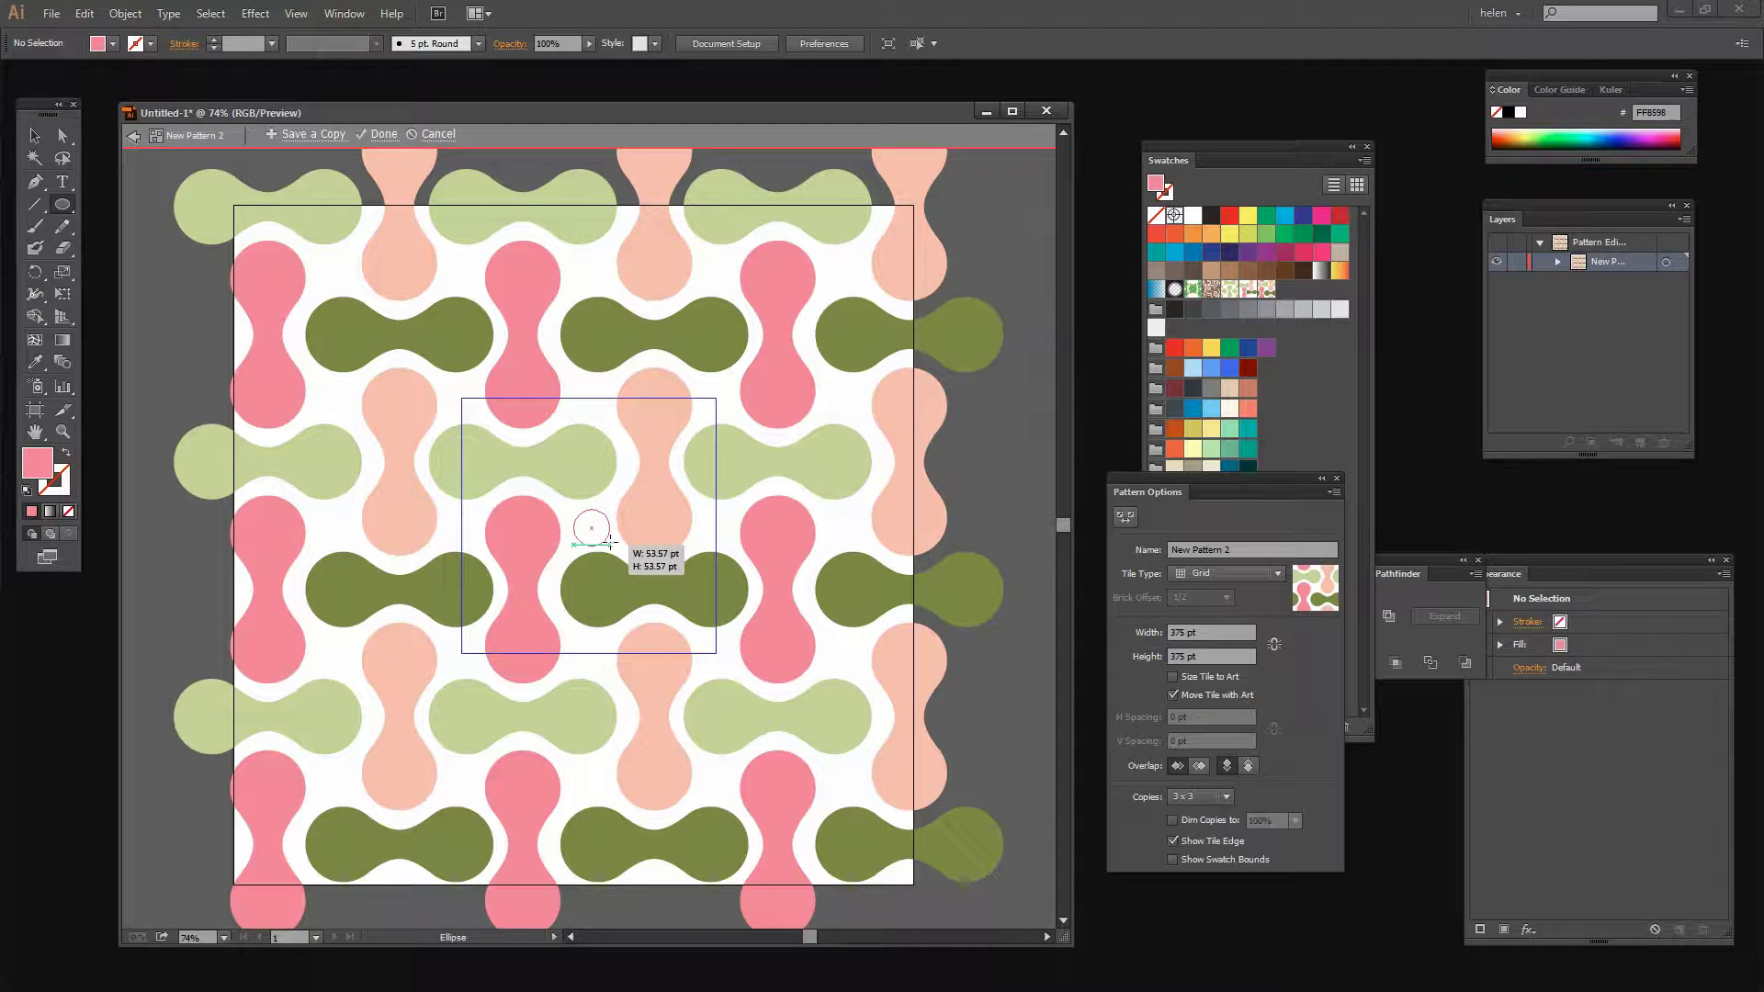
left_click_drag(610, 544, 610, 544)
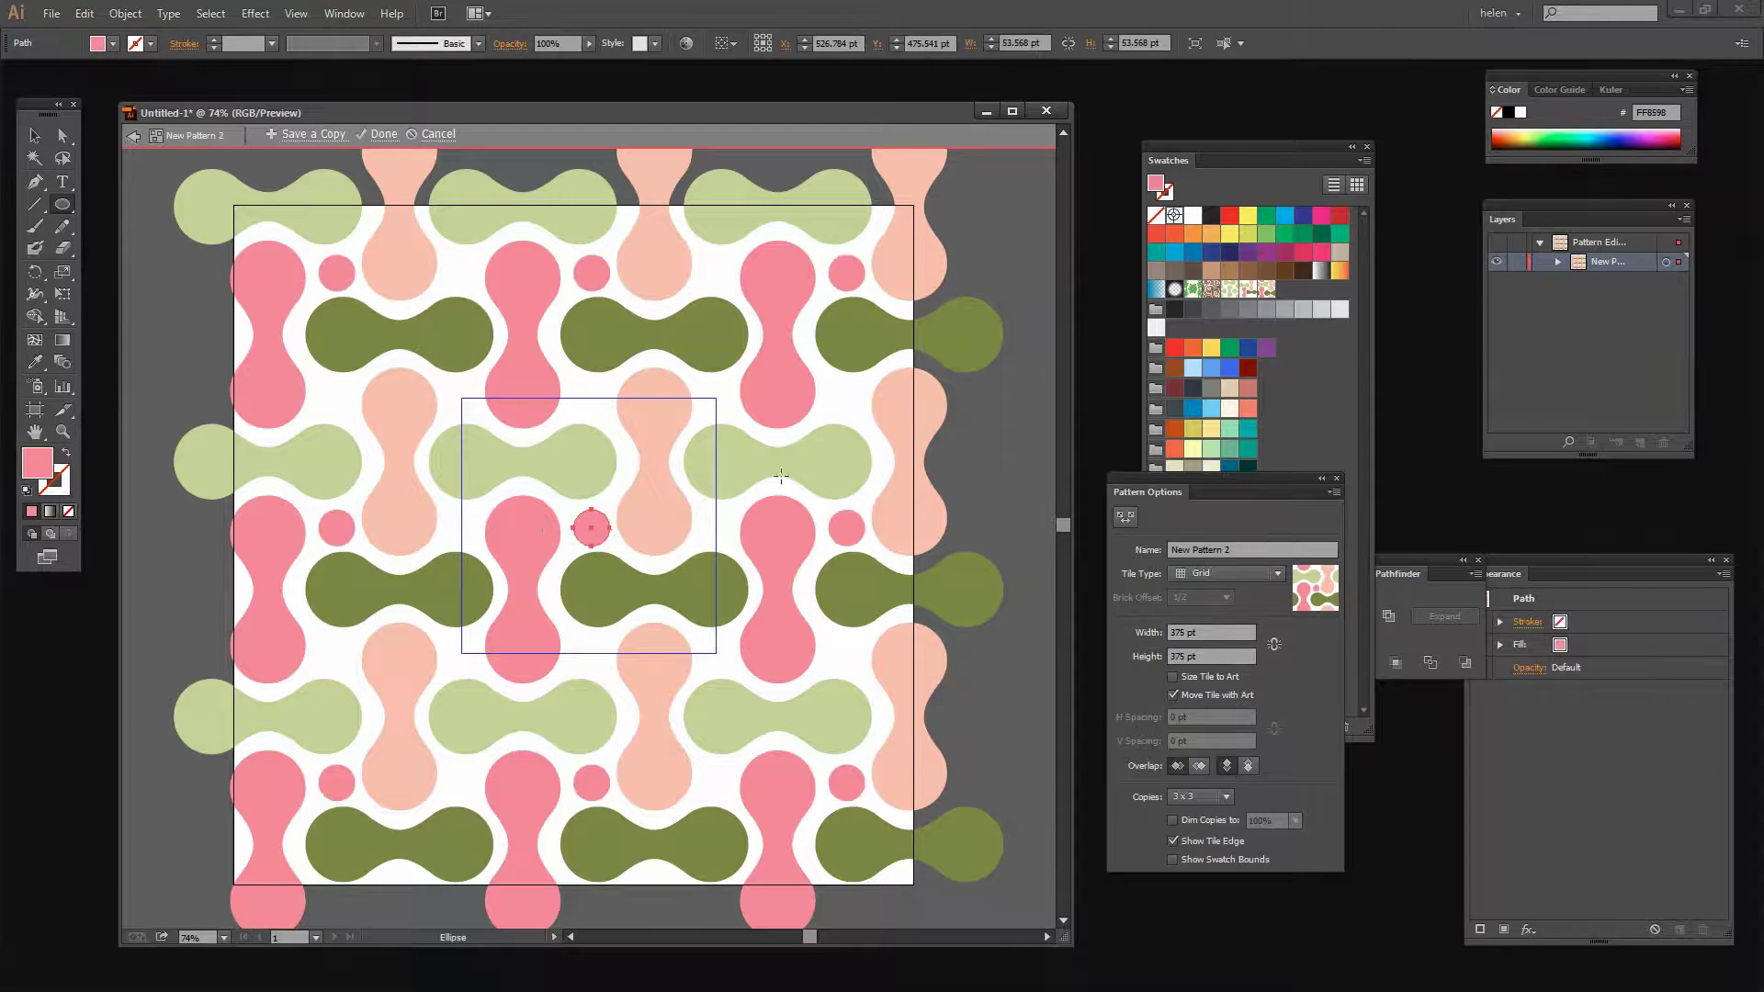
left_click(1174, 449)
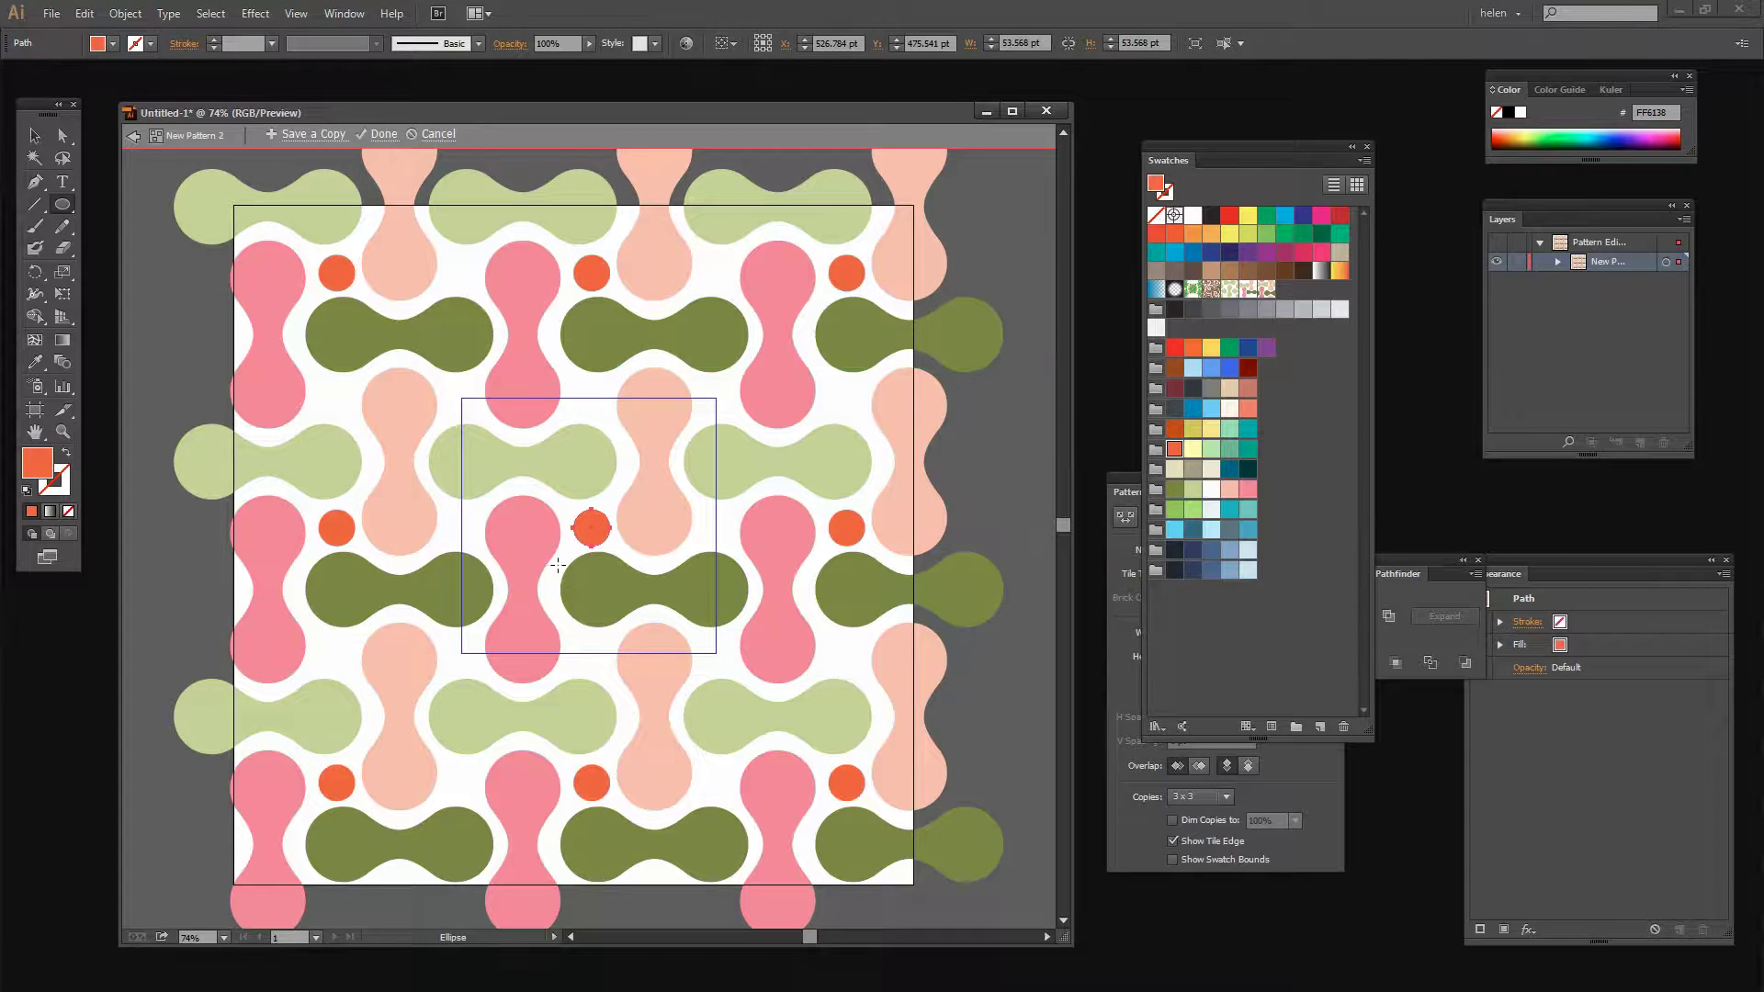
Step: Center the circle in its gap and copy it to the tile's top edge, right edge, and lower-left corner
key("v")
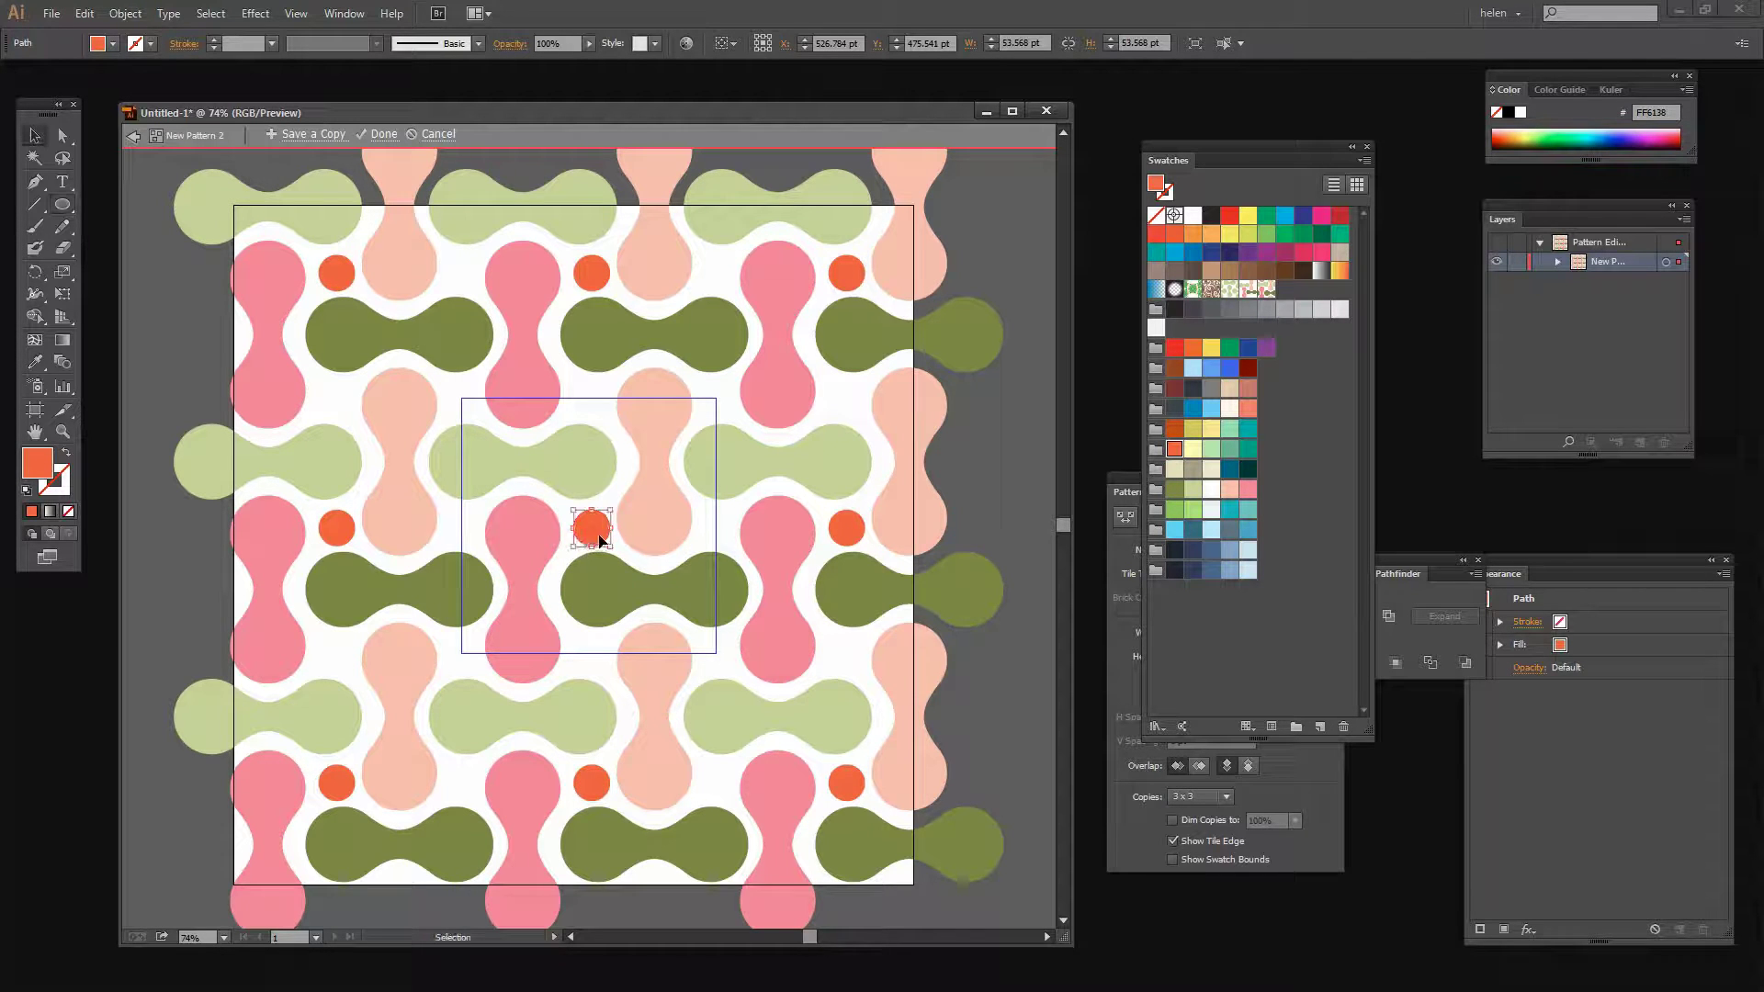
left_click_drag(604, 541, 597, 533)
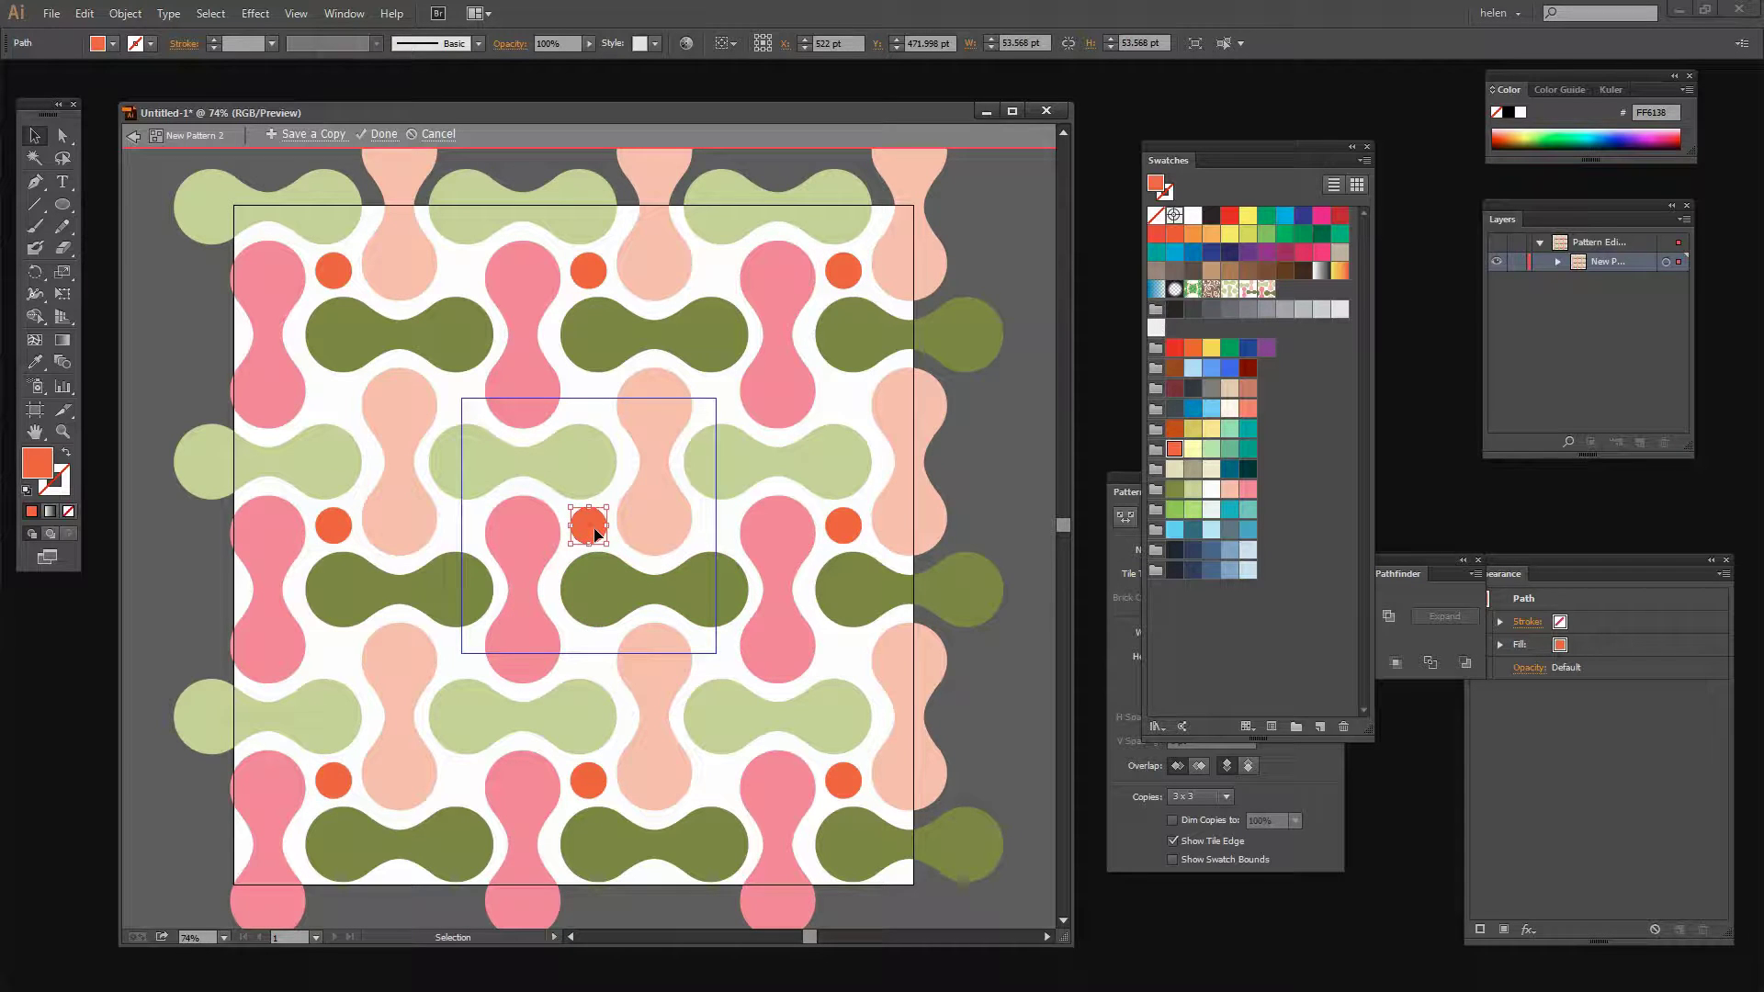
left_click_drag(591, 519, 597, 403)
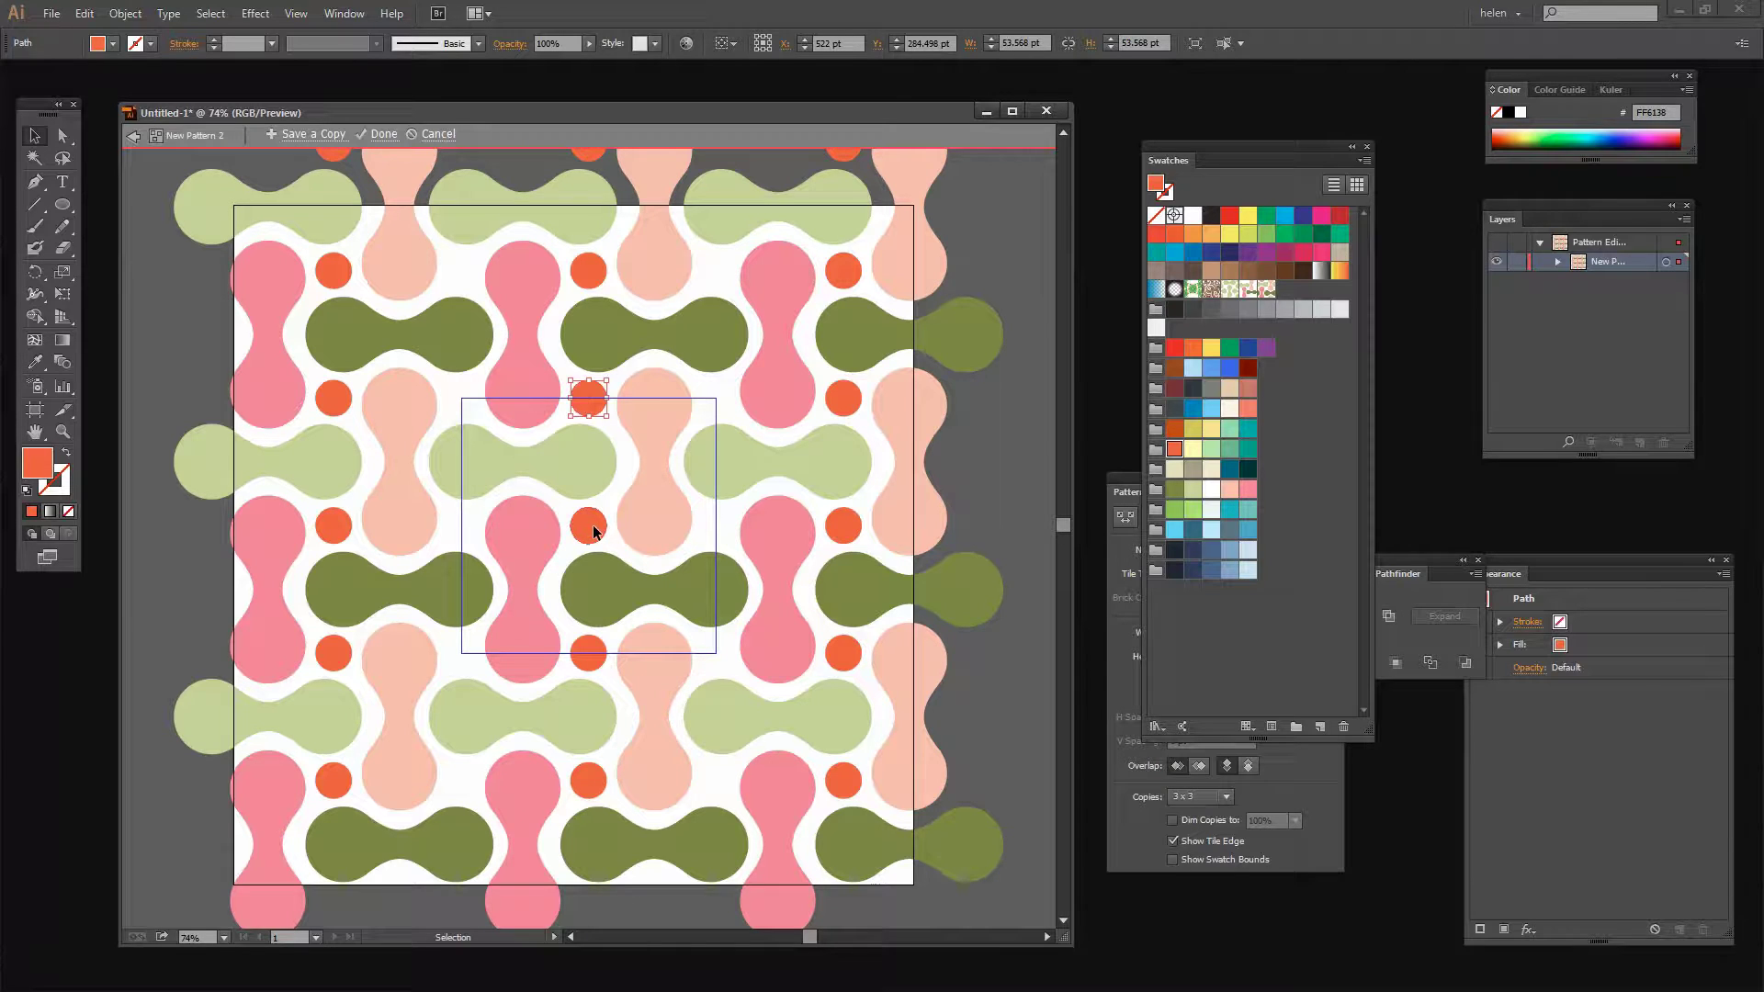
left_click_drag(593, 525, 722, 527)
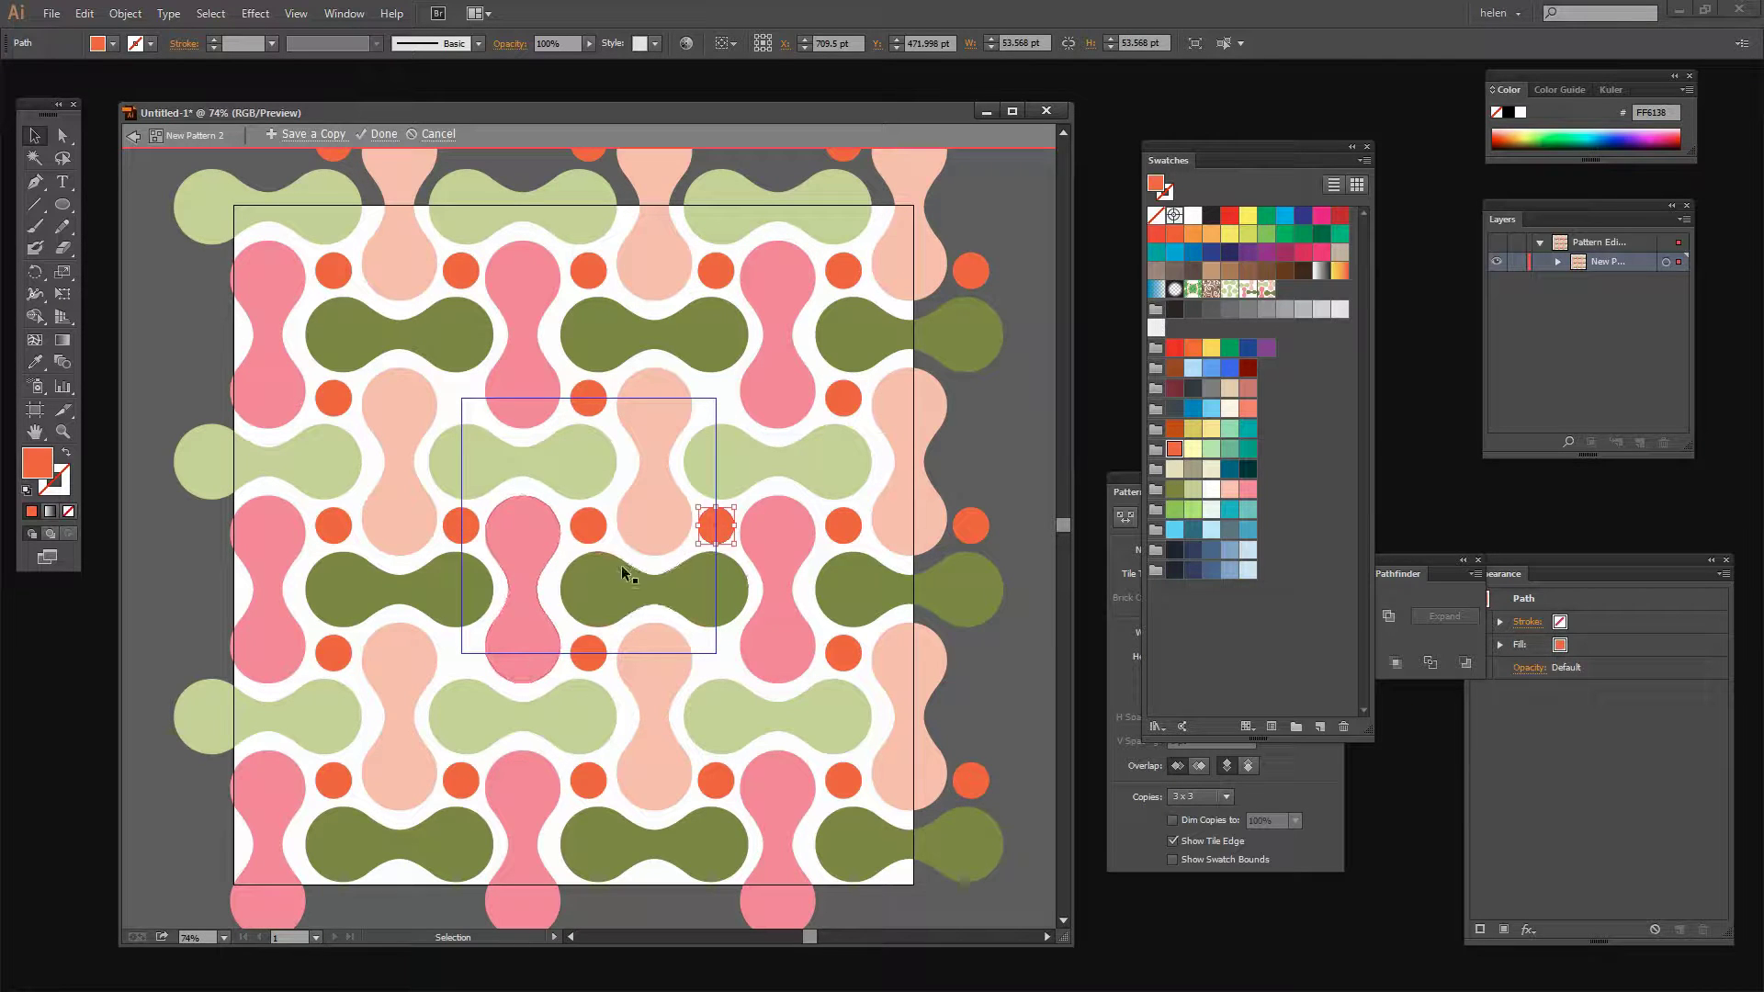
left_click_drag(588, 526, 460, 655)
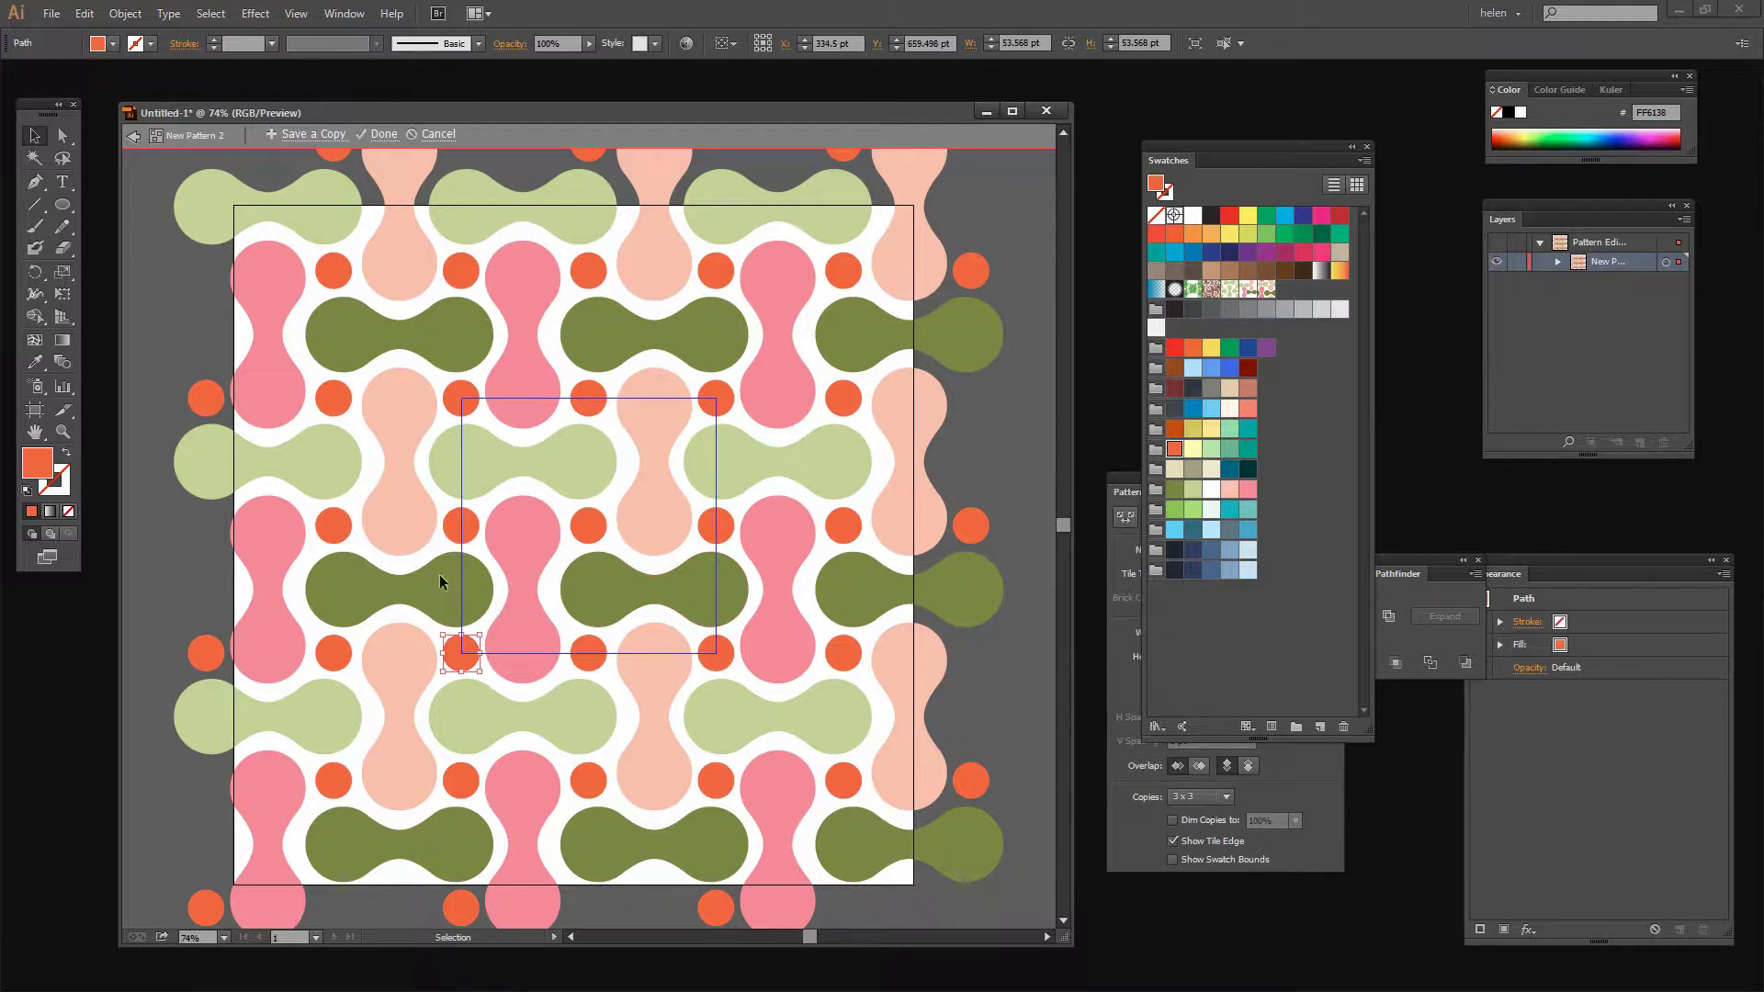
Step: Recolor the tile's center circle pale beige and its lower-left corner circle mustard yellow, and finish editing the pattern
left_click(592, 527)
left_click(1175, 469)
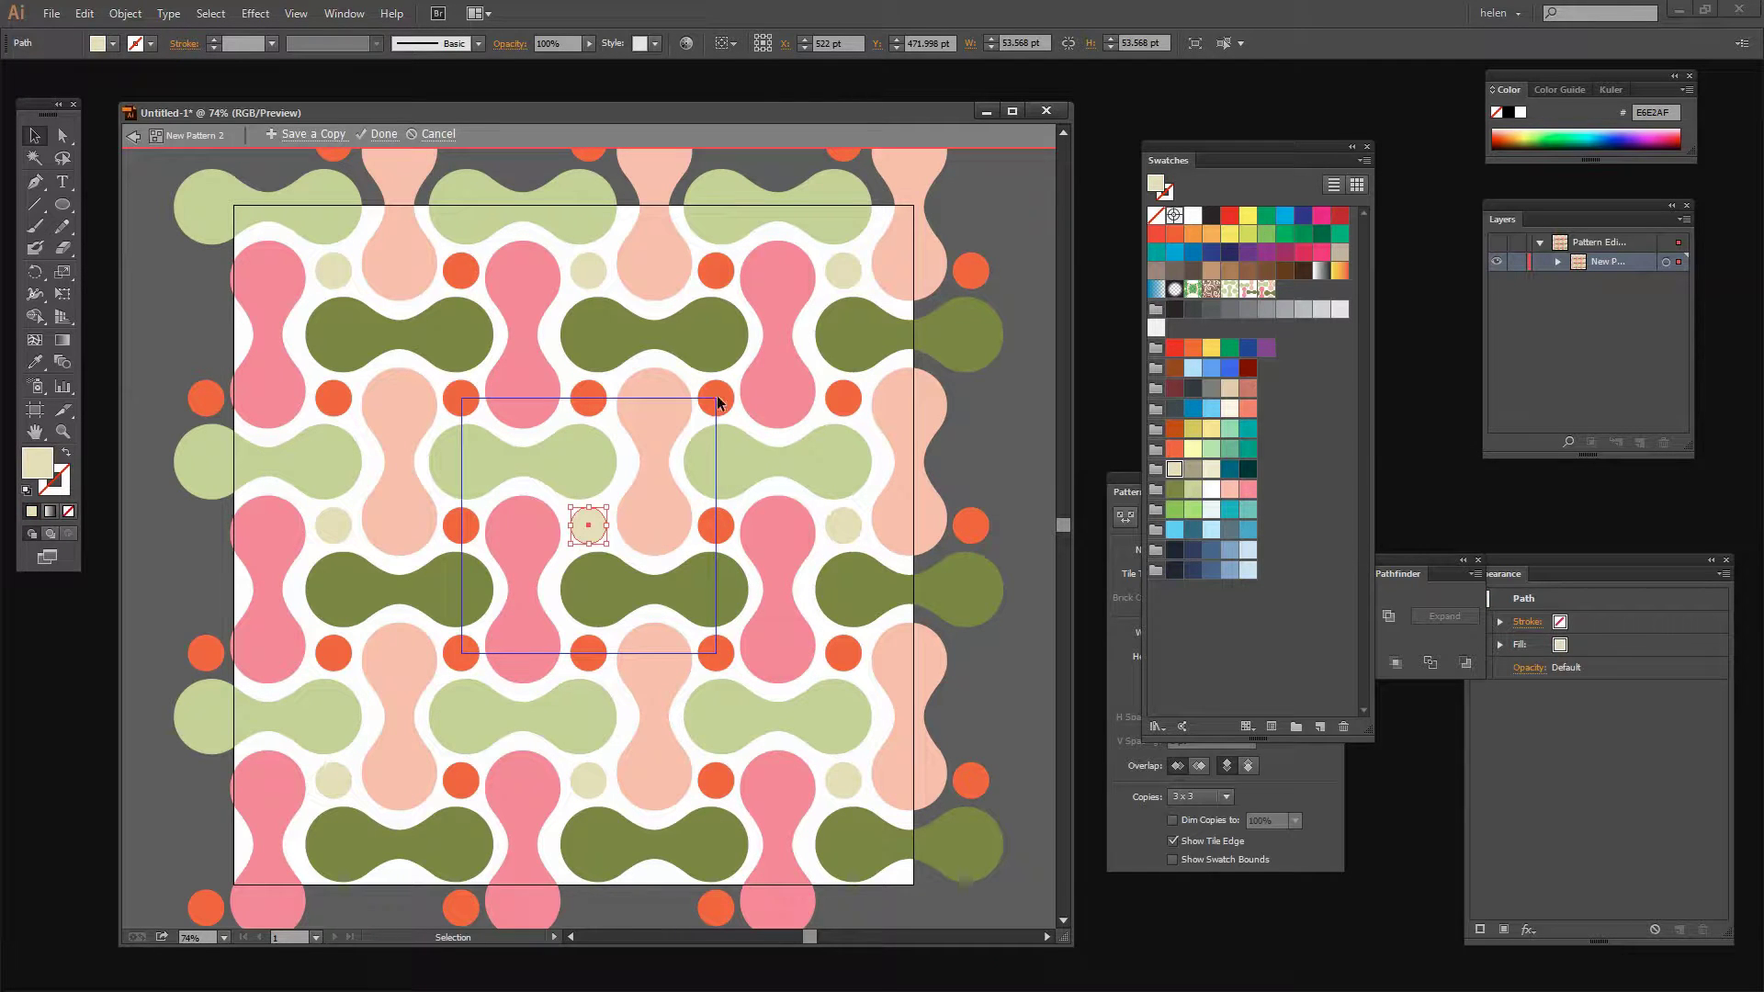
left_click(698, 432)
left_click(598, 399)
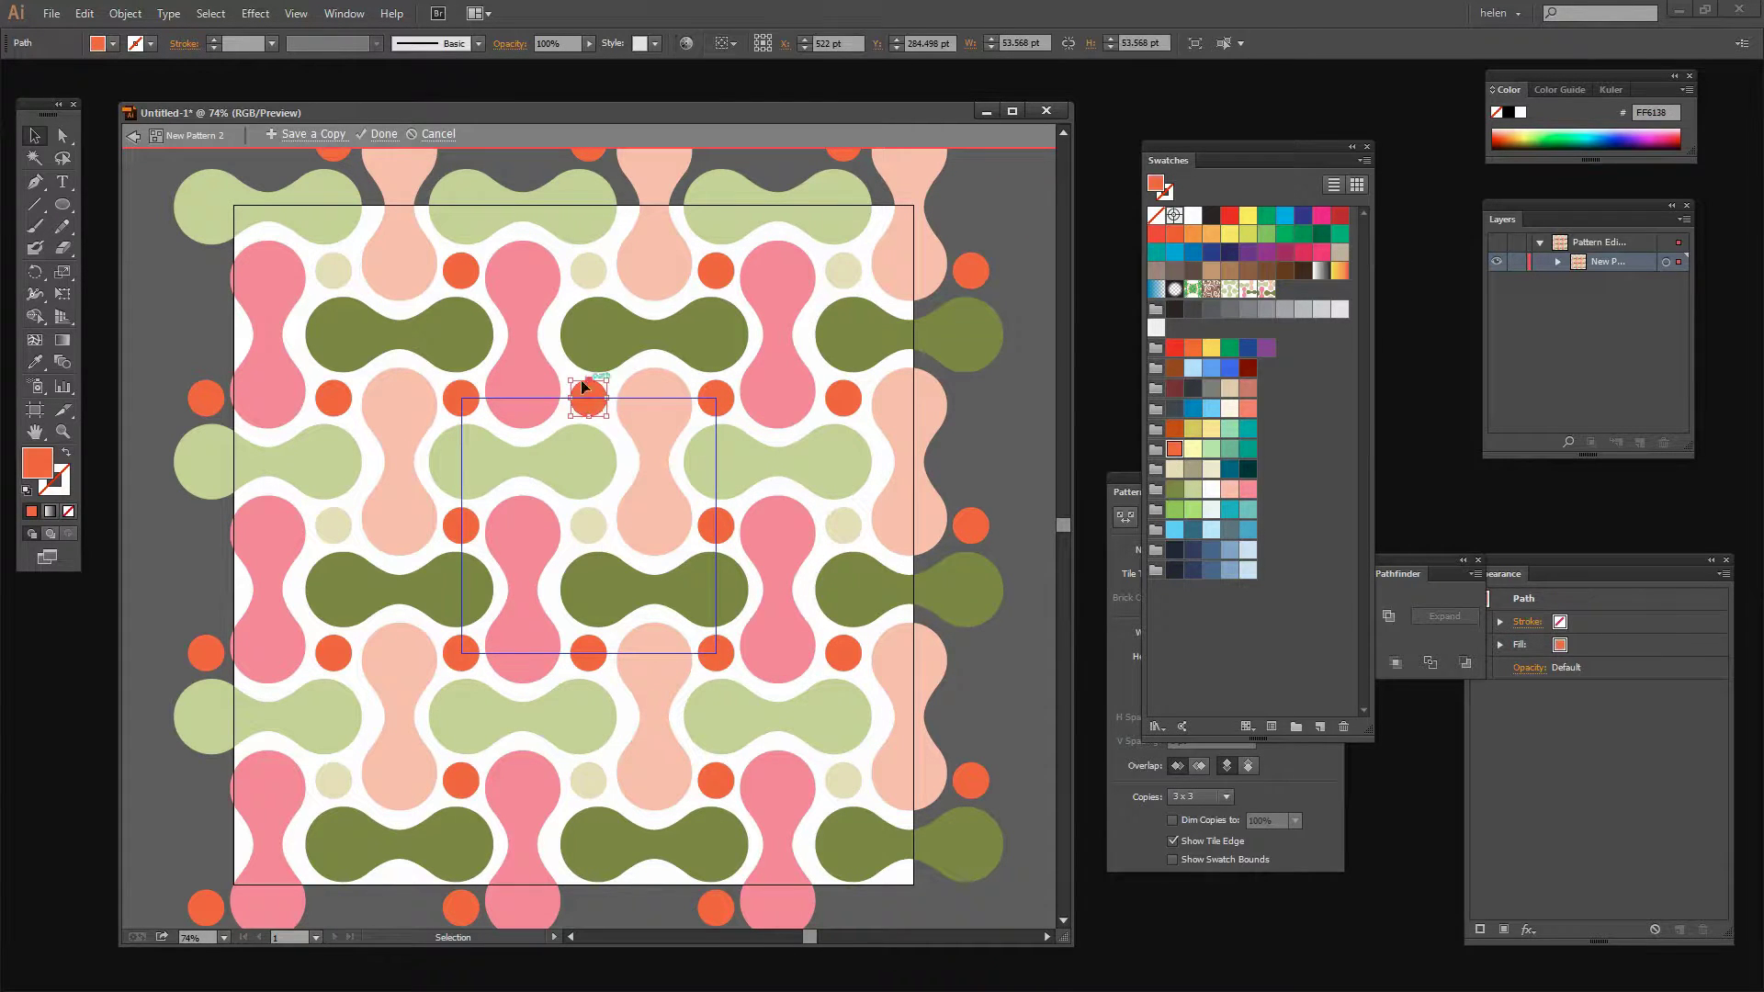
left_click(467, 648)
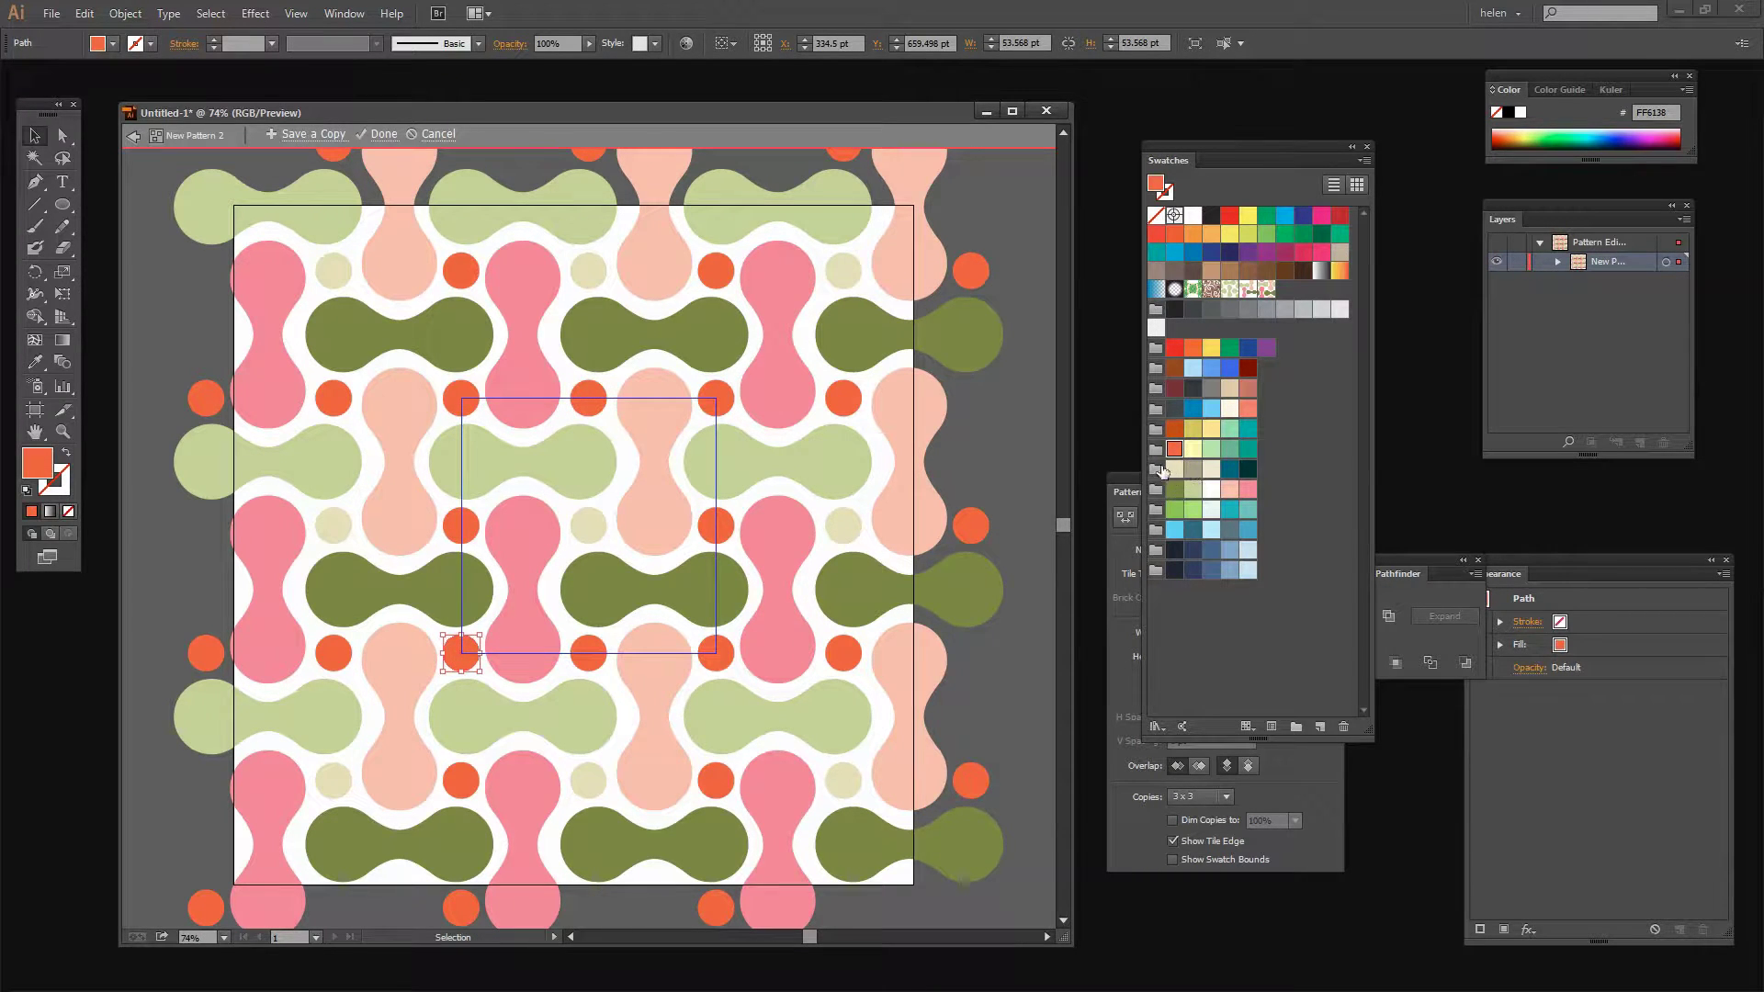
left_click(1193, 430)
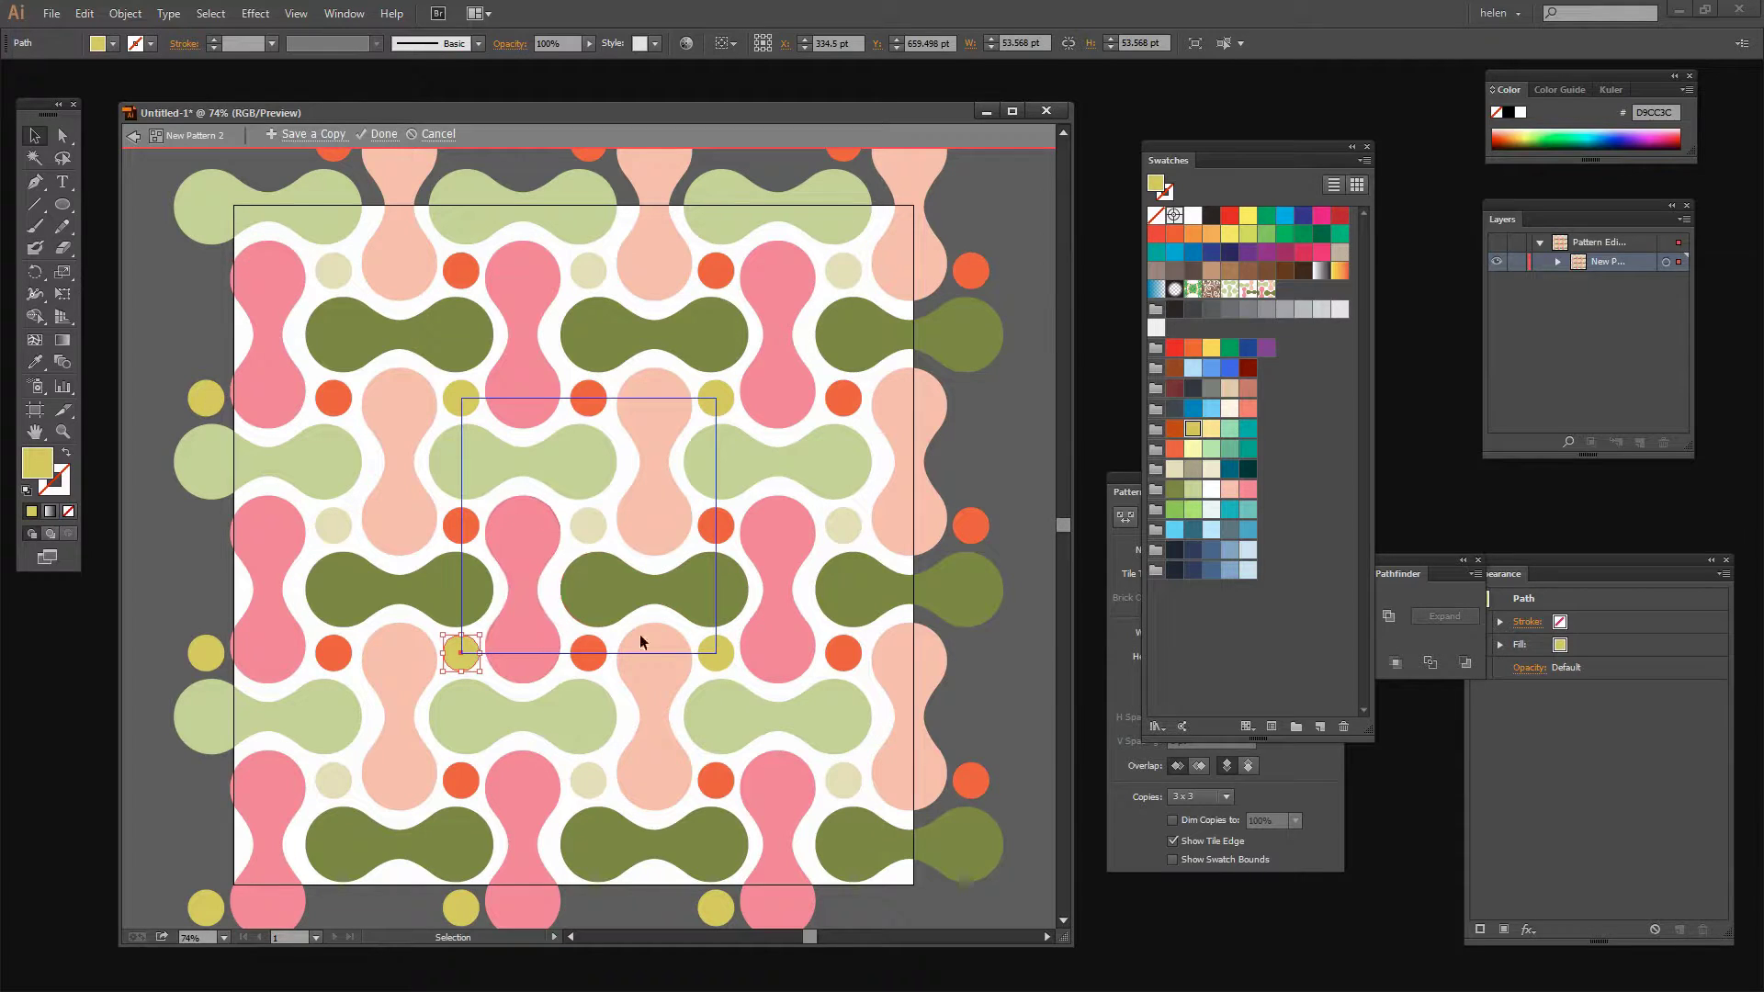
left_click(383, 134)
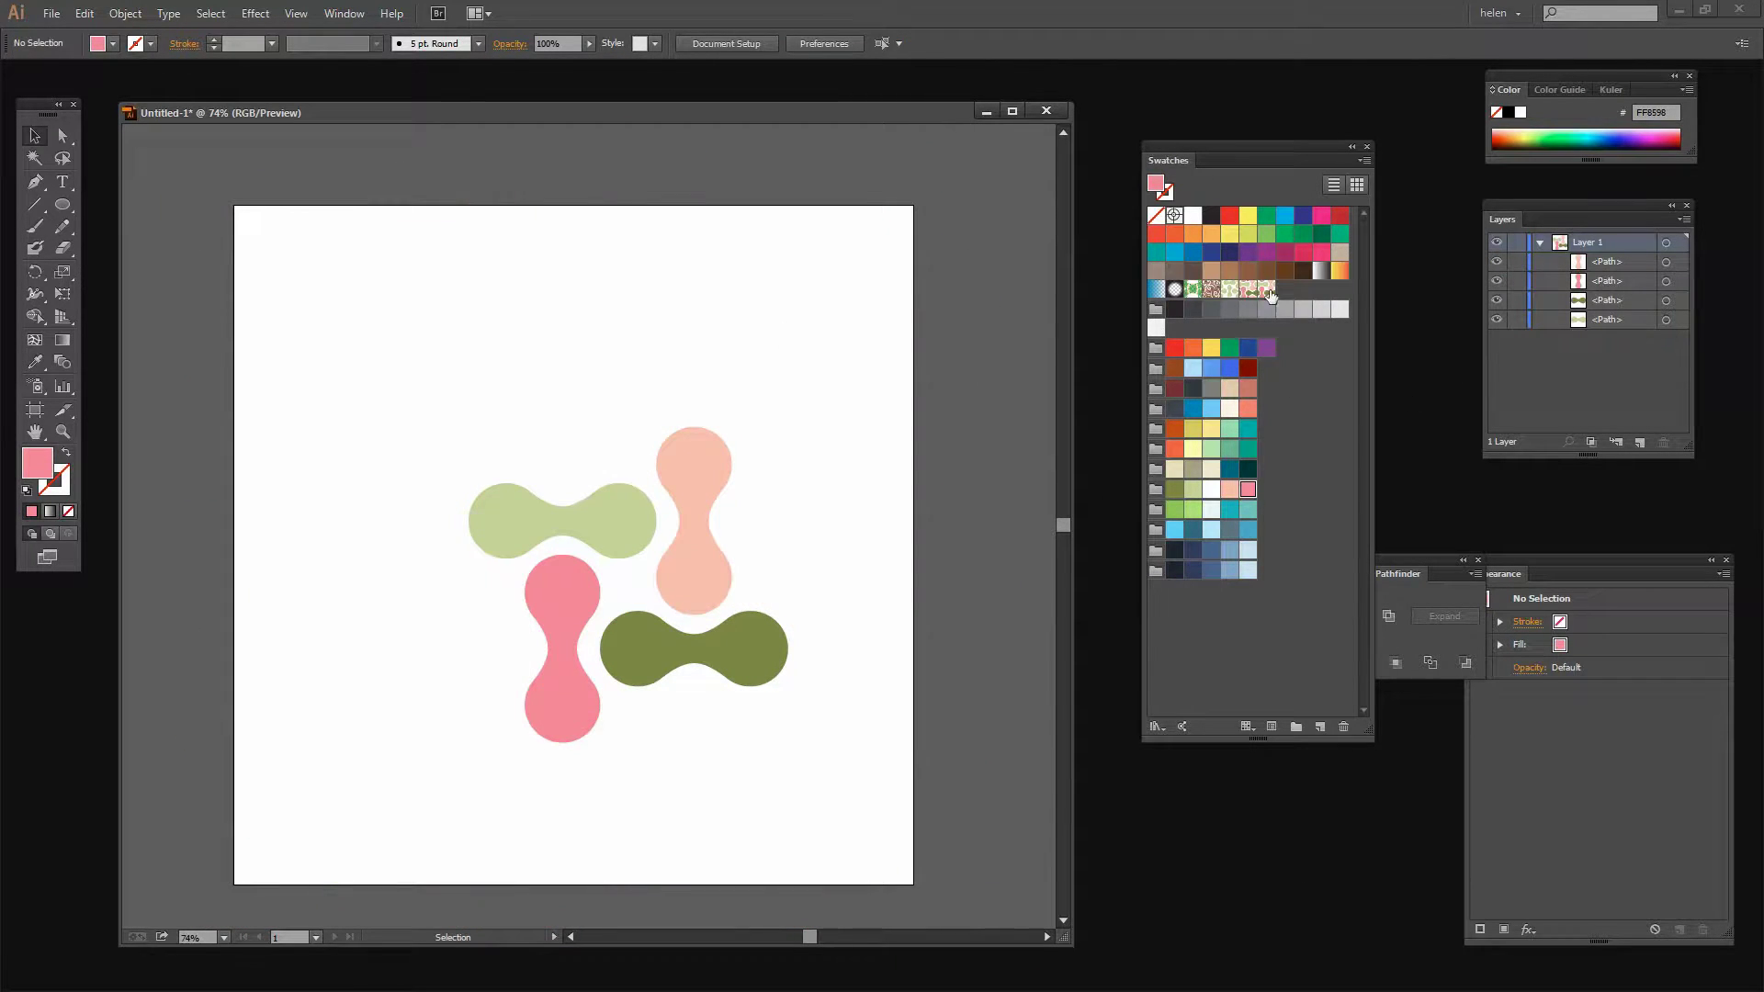
Step: Move the four metaball shapes off the artboard and run the "download rectangle artboard size" script to add an artboard-sized rectangle
left_click_drag(831, 772, 421, 409)
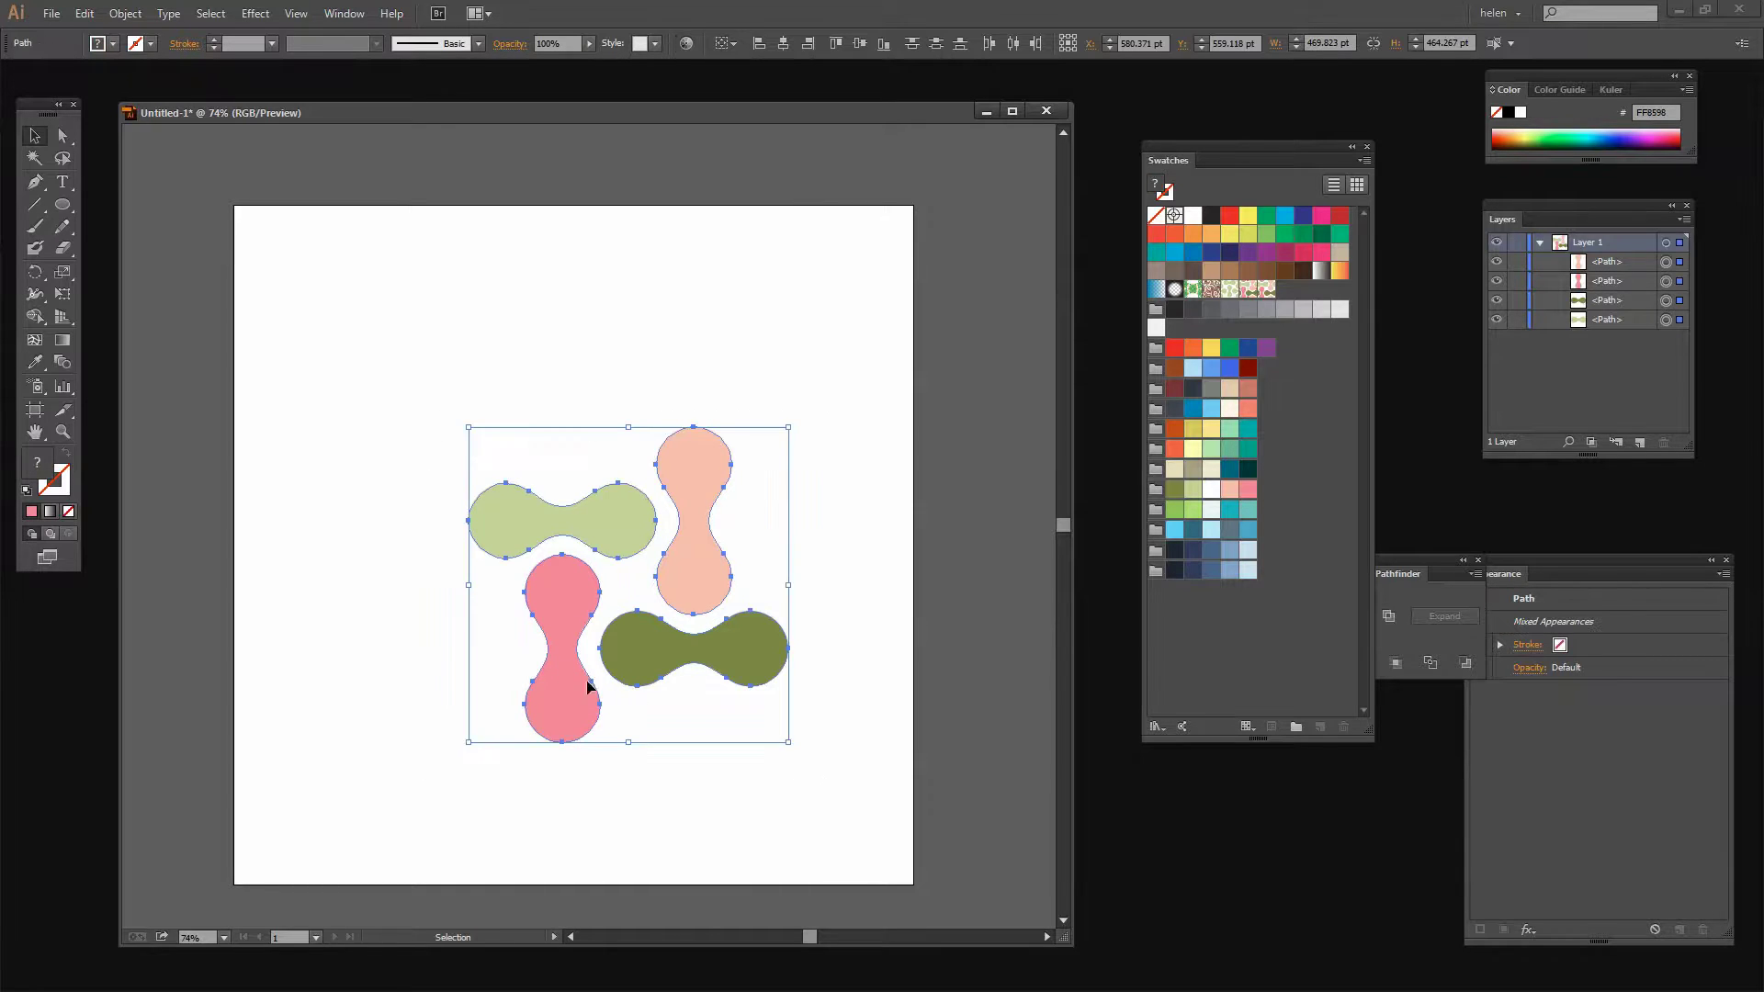
left_click_drag(776, 657, 176, 726)
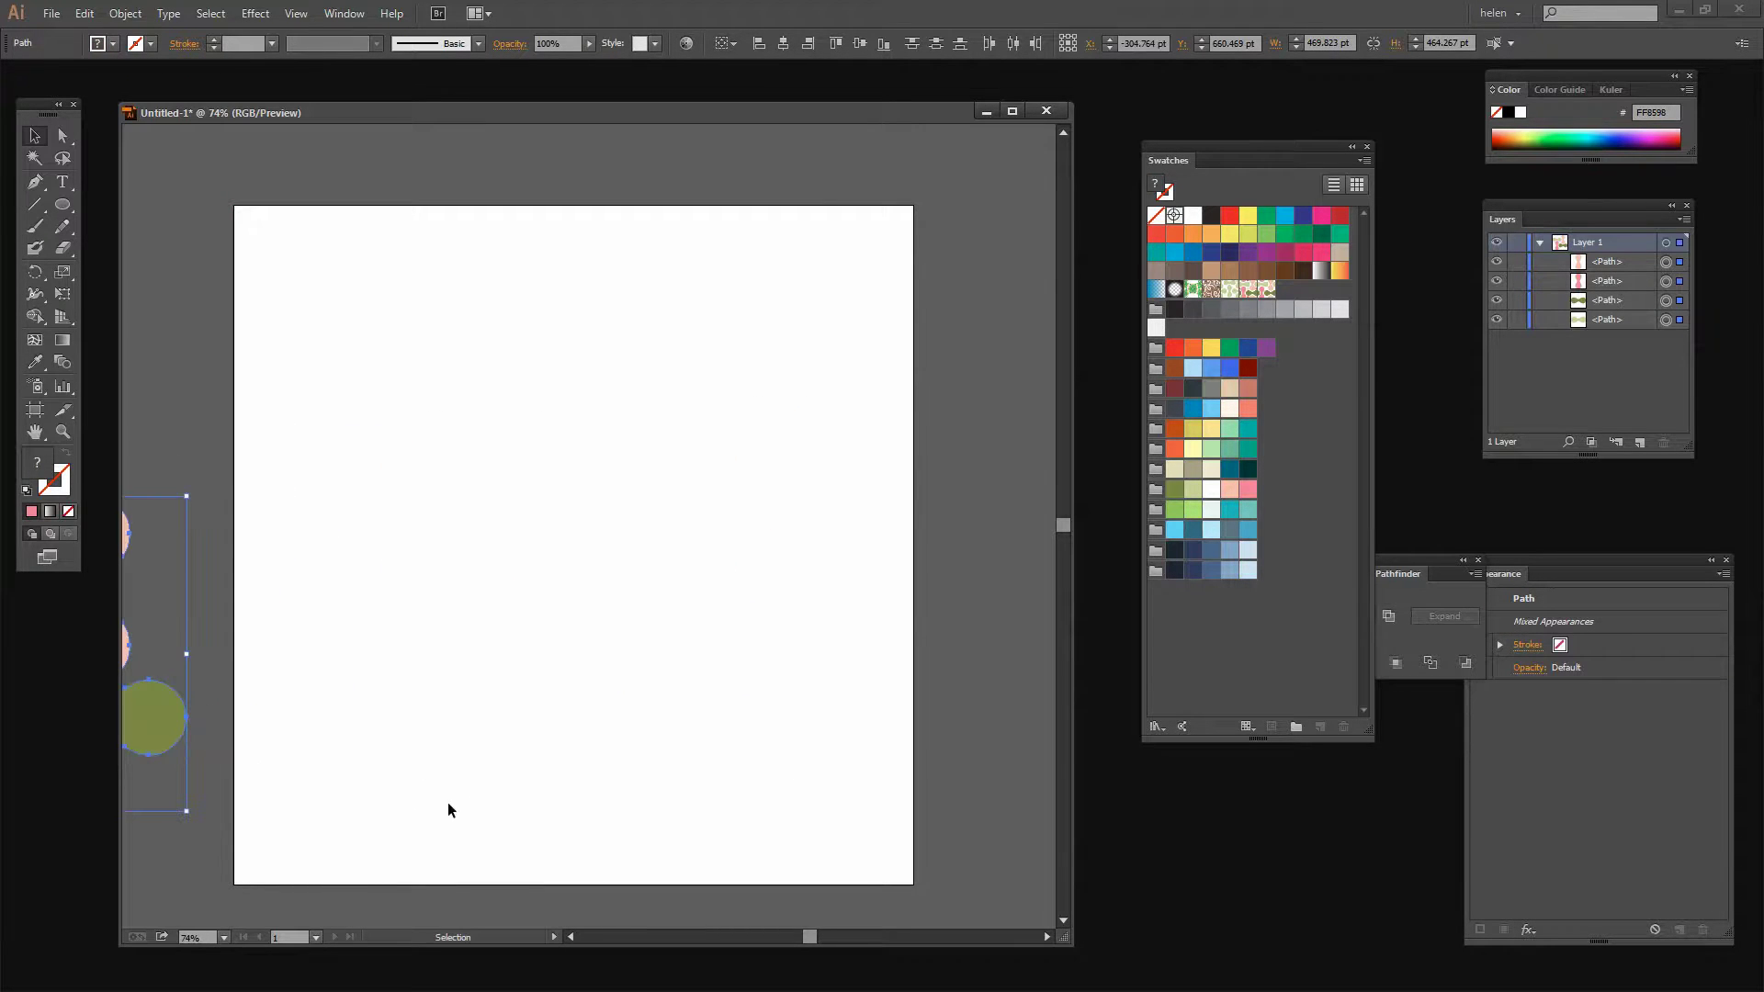
left_click(51, 13)
mouse_move(152, 432)
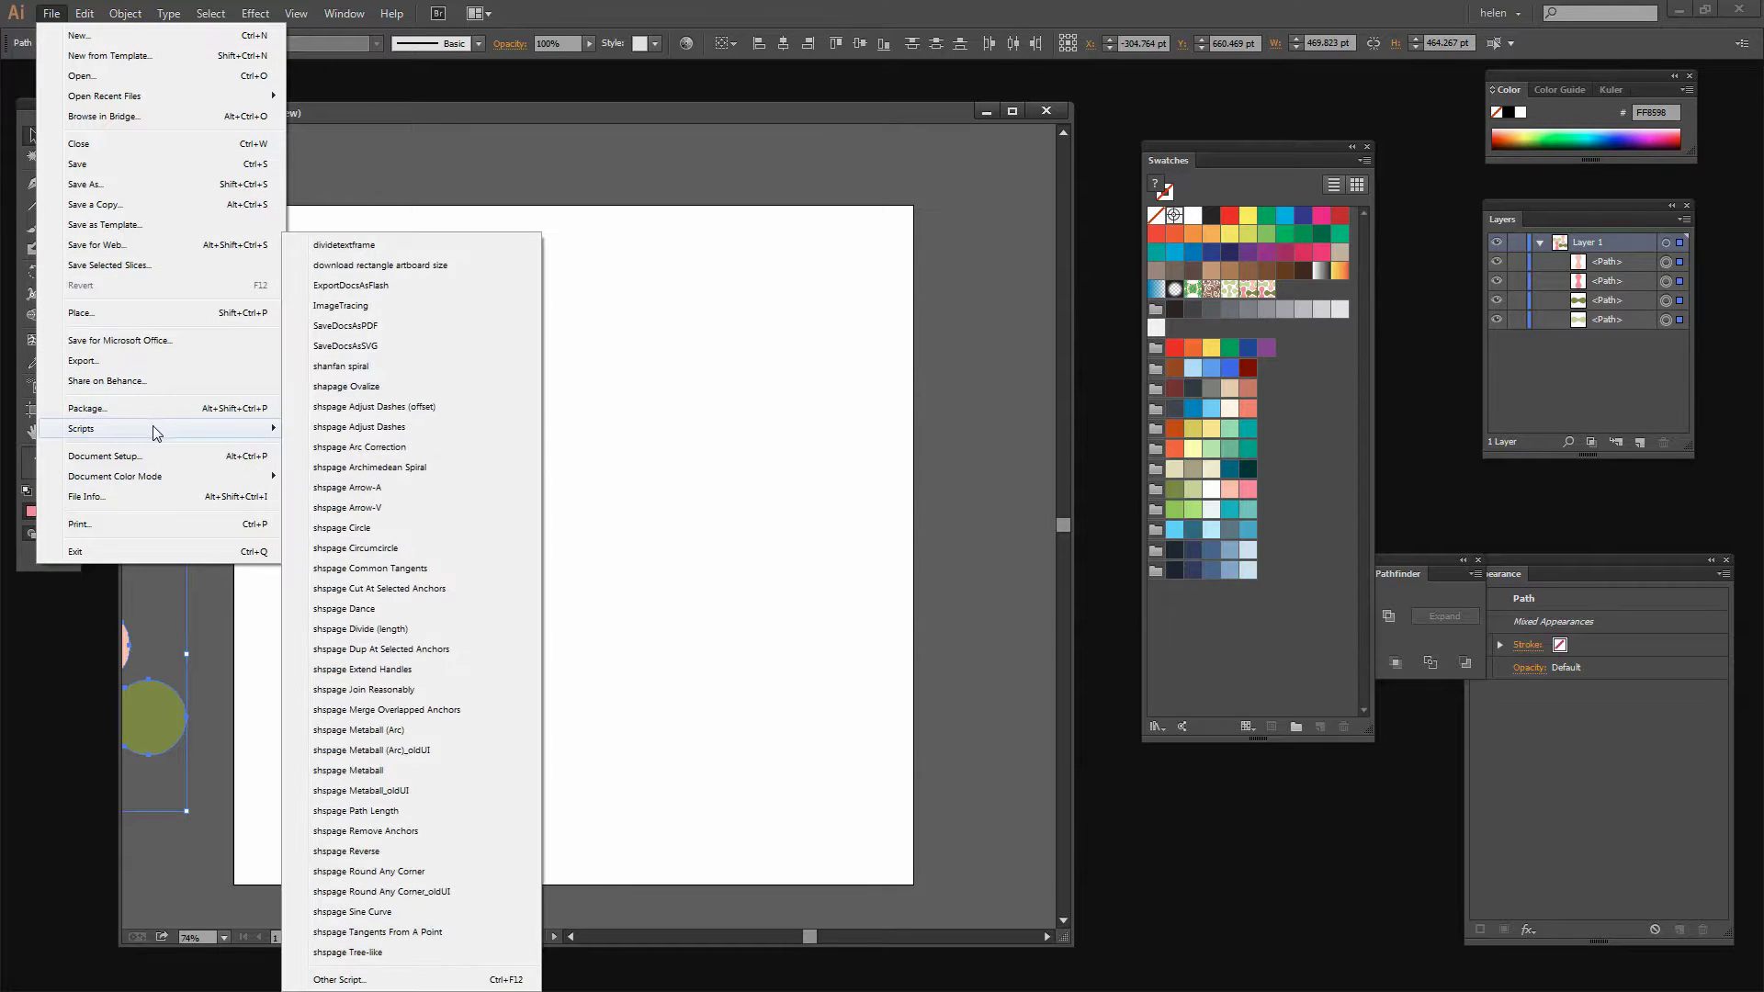
left_click(361, 265)
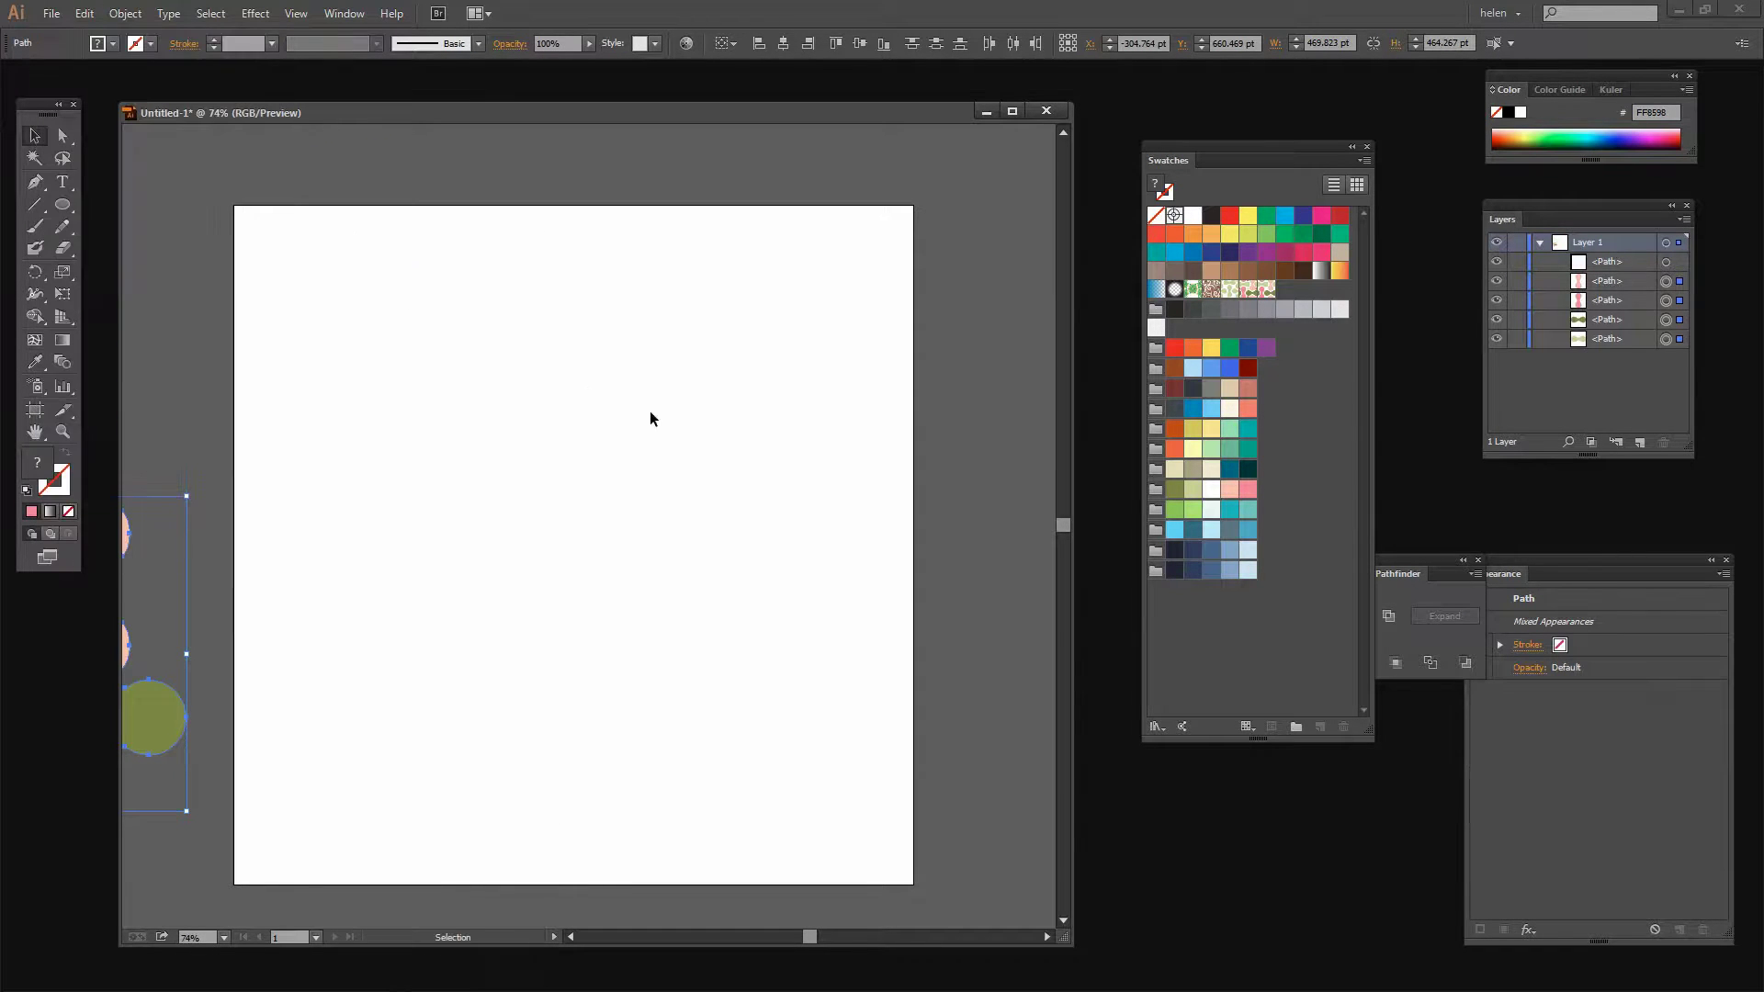
Step: Enlarge the layer list, select the new artboard-sized rectangle, and fill it with the light green metaball pattern swatch
left_click_drag(1574, 220, 1072, 315)
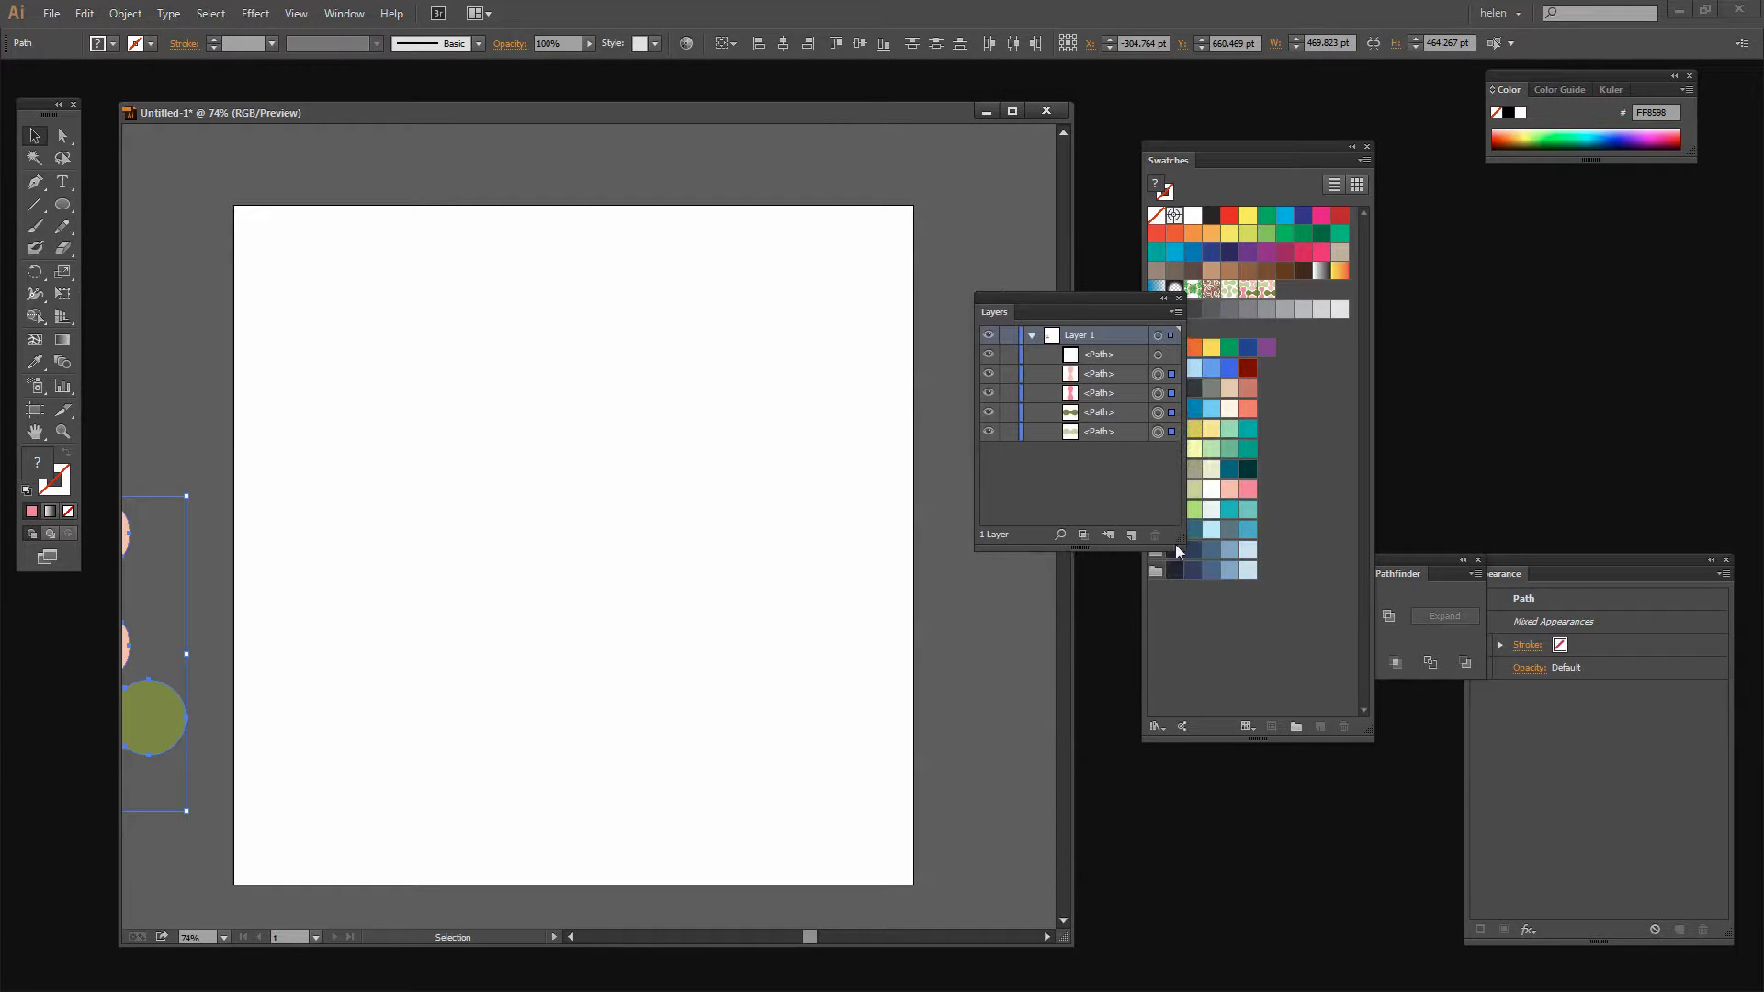
left_click_drag(1177, 545, 1353, 730)
left_click(1084, 356)
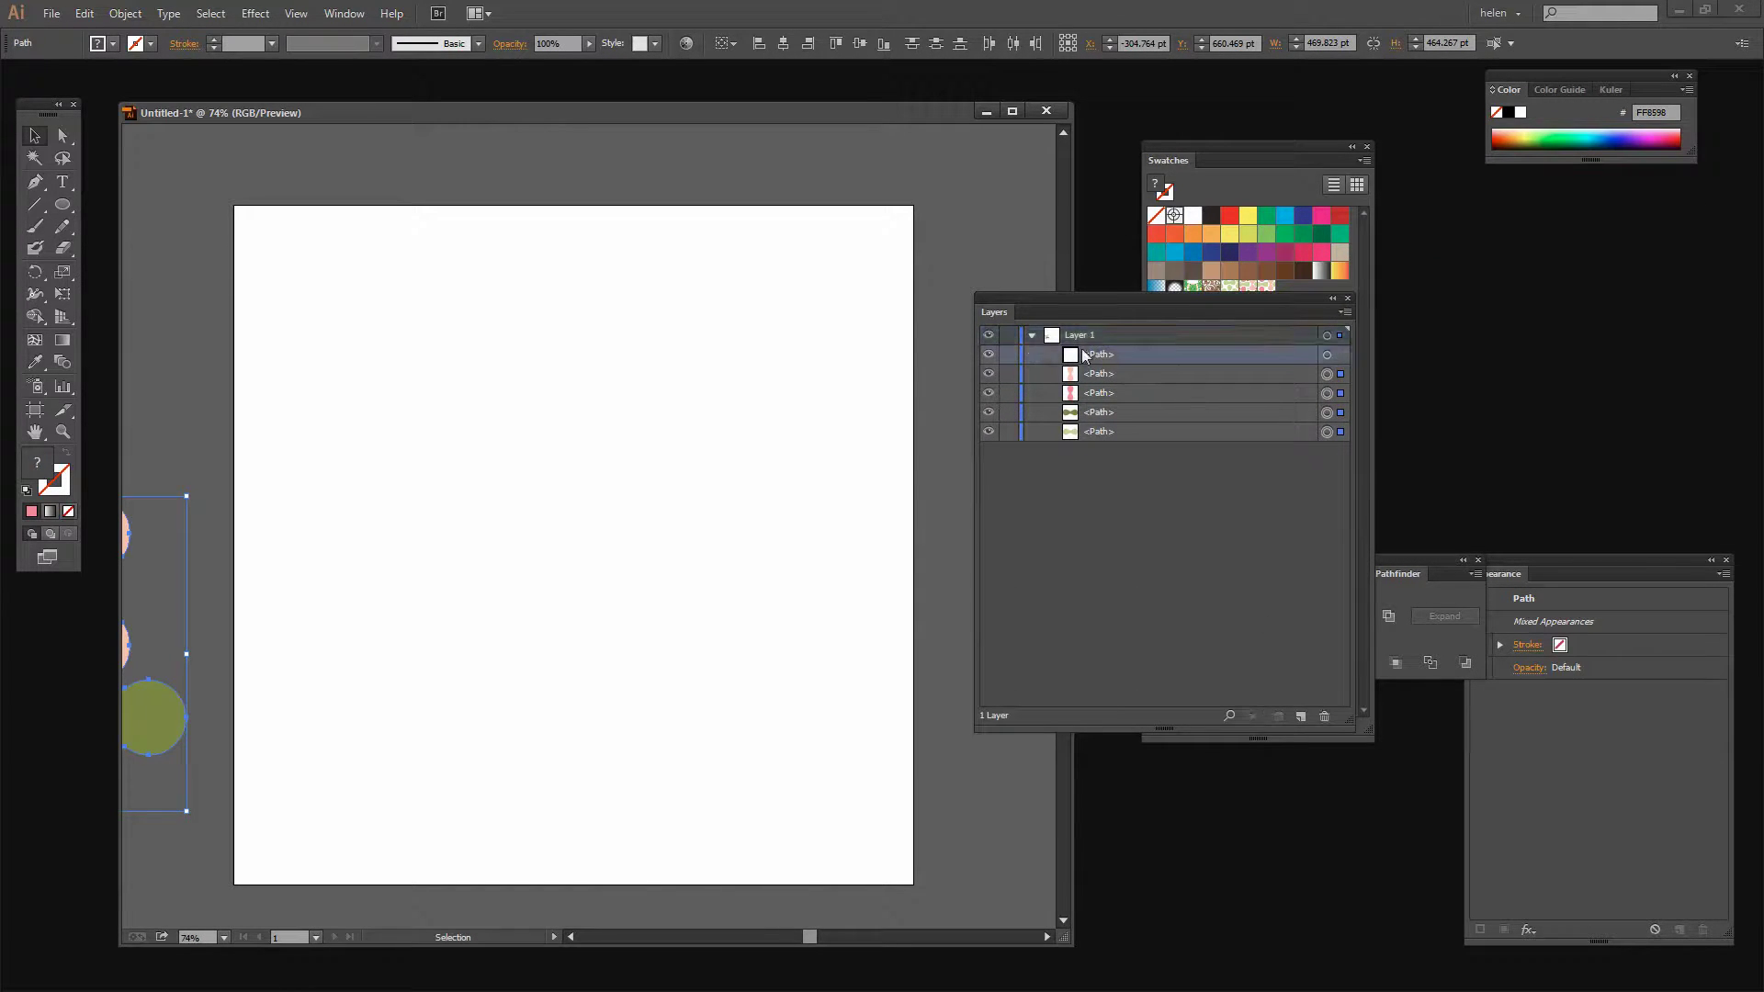
left_click(1327, 357)
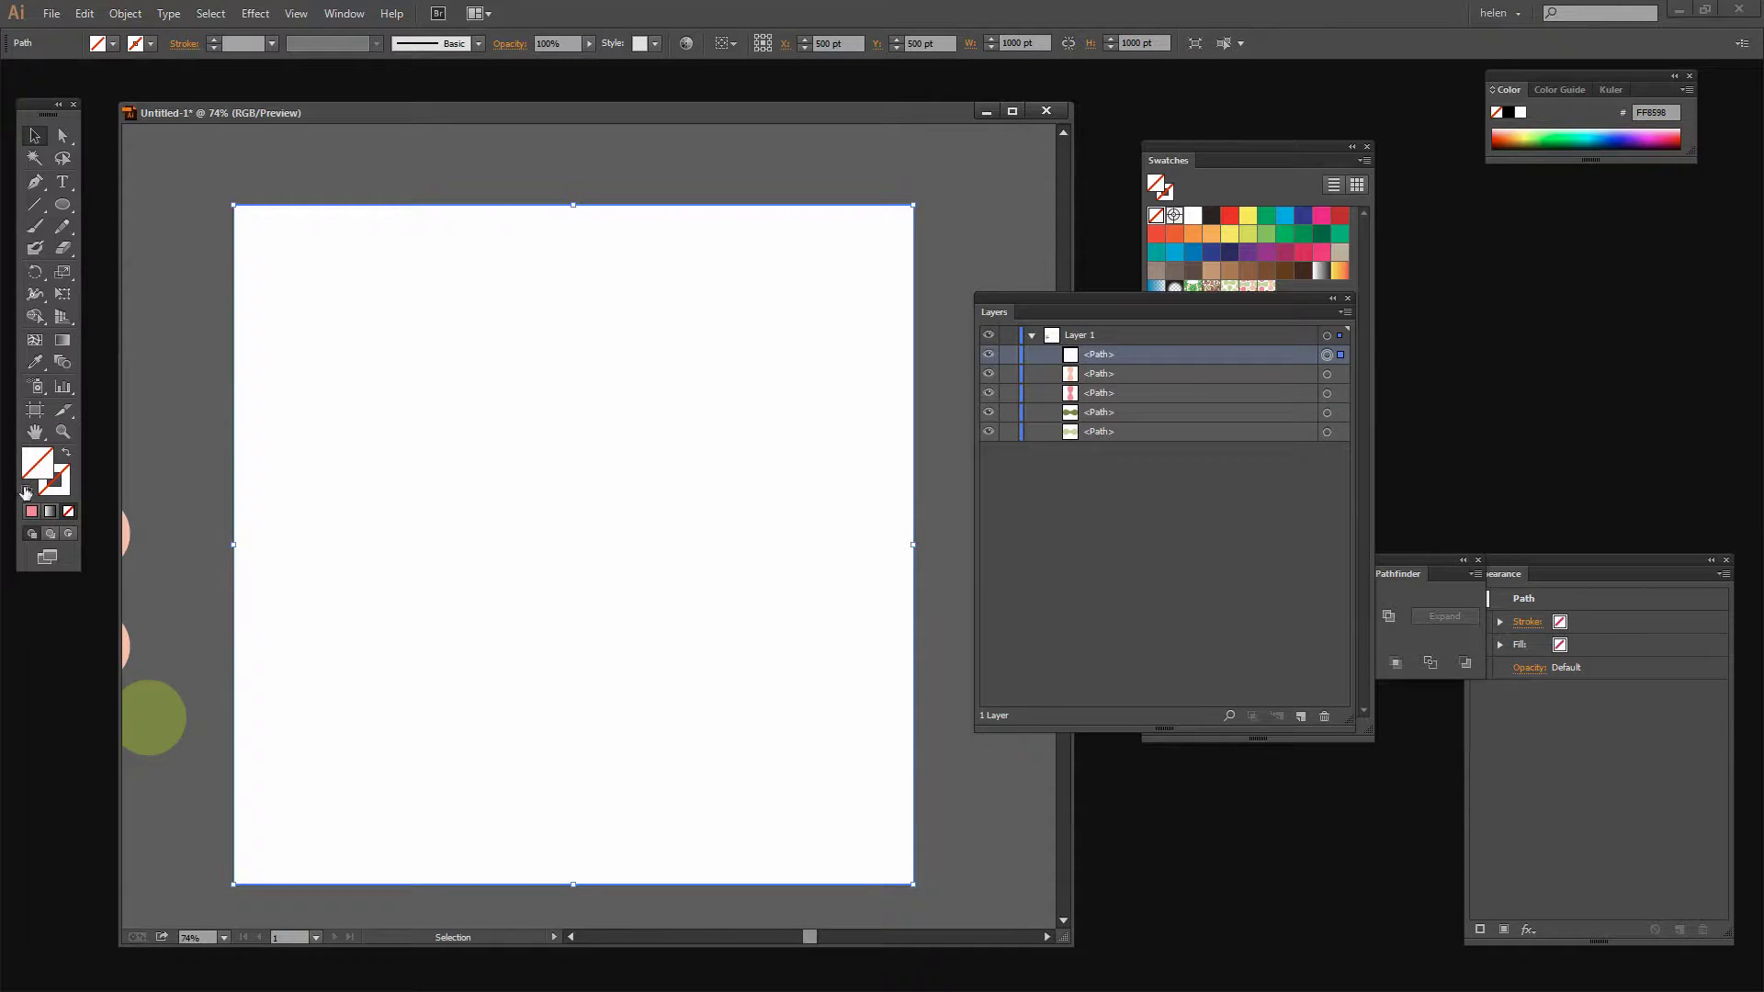
left_click_drag(1191, 296, 1222, 380)
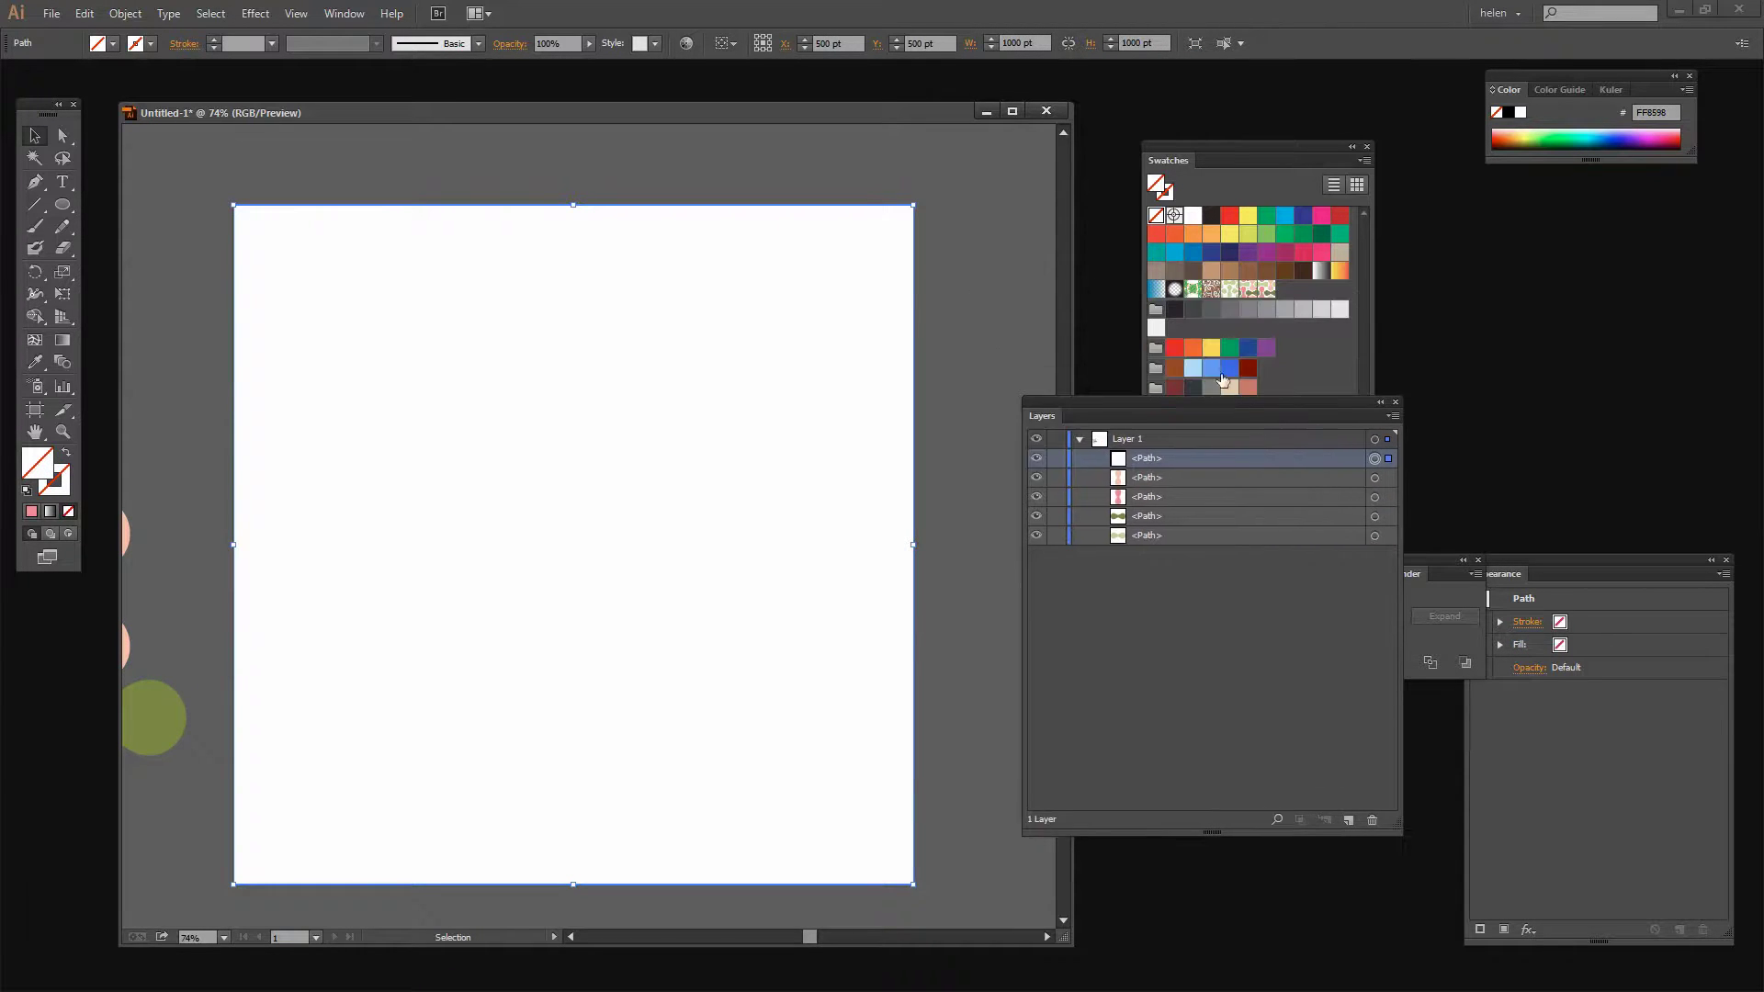
left_click(1229, 289)
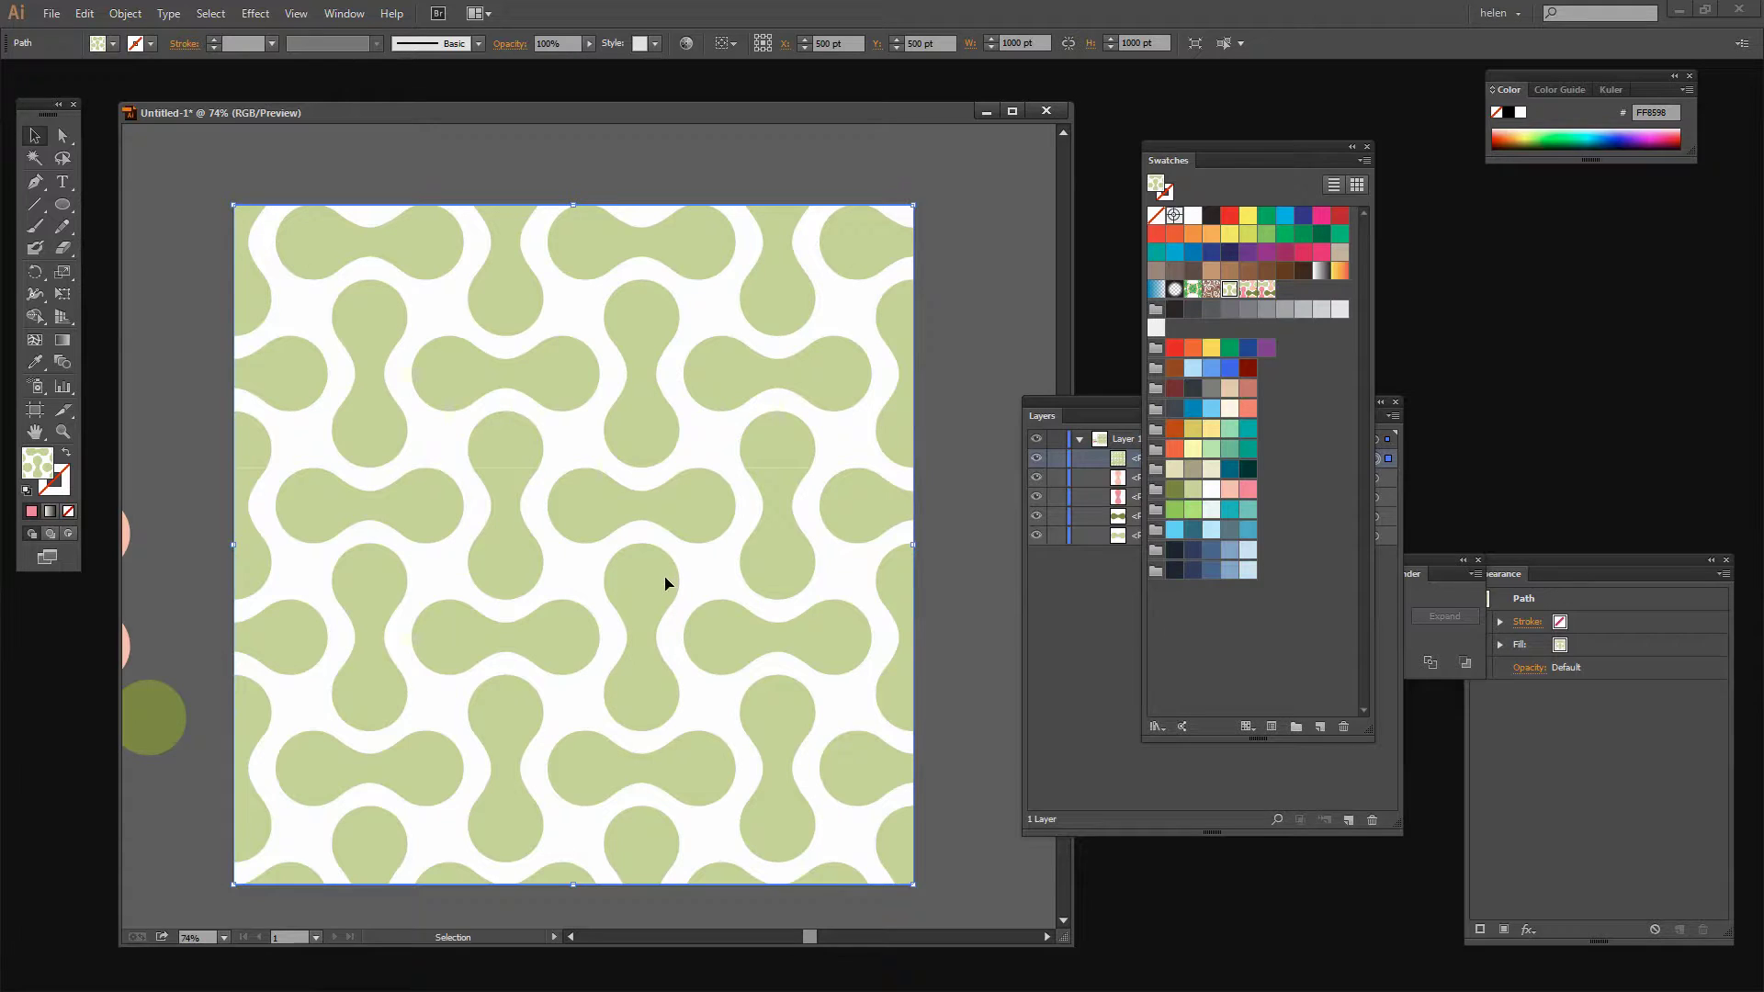
Step: Scale only the rectangle's pattern fill uniformly to 40%, leaving objects untransformed and with the preview on
left_click(126, 14)
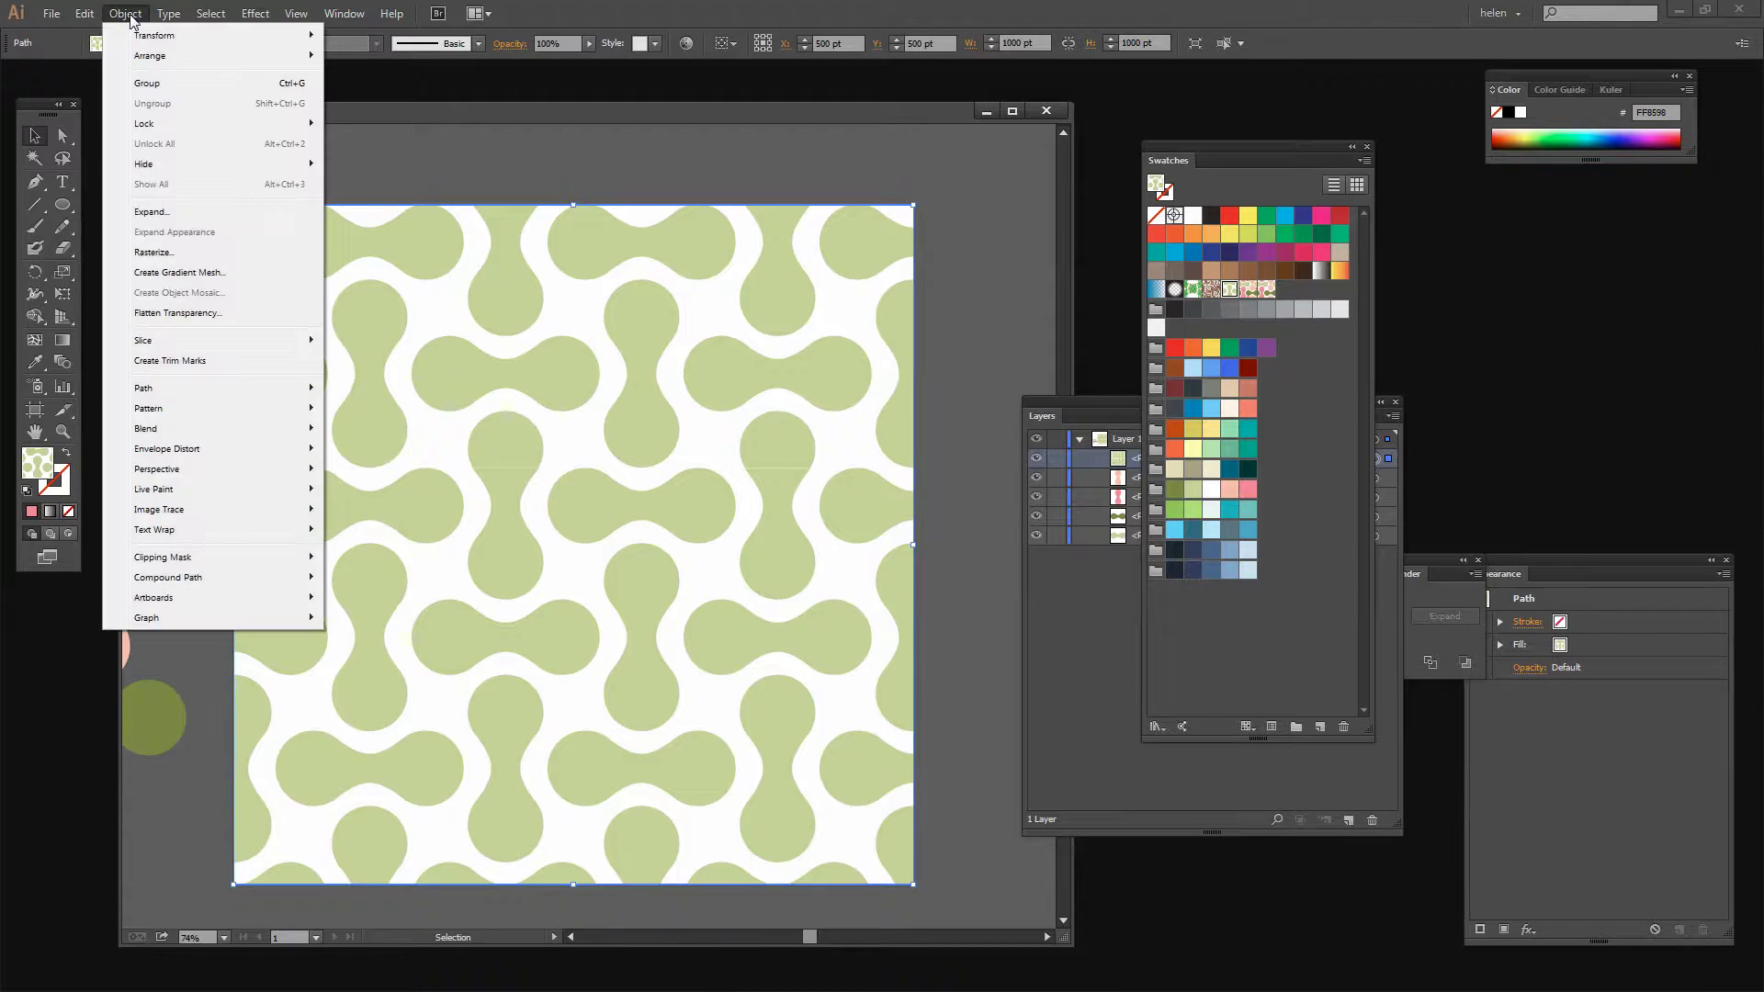
mouse_move(170, 39)
left_click(352, 125)
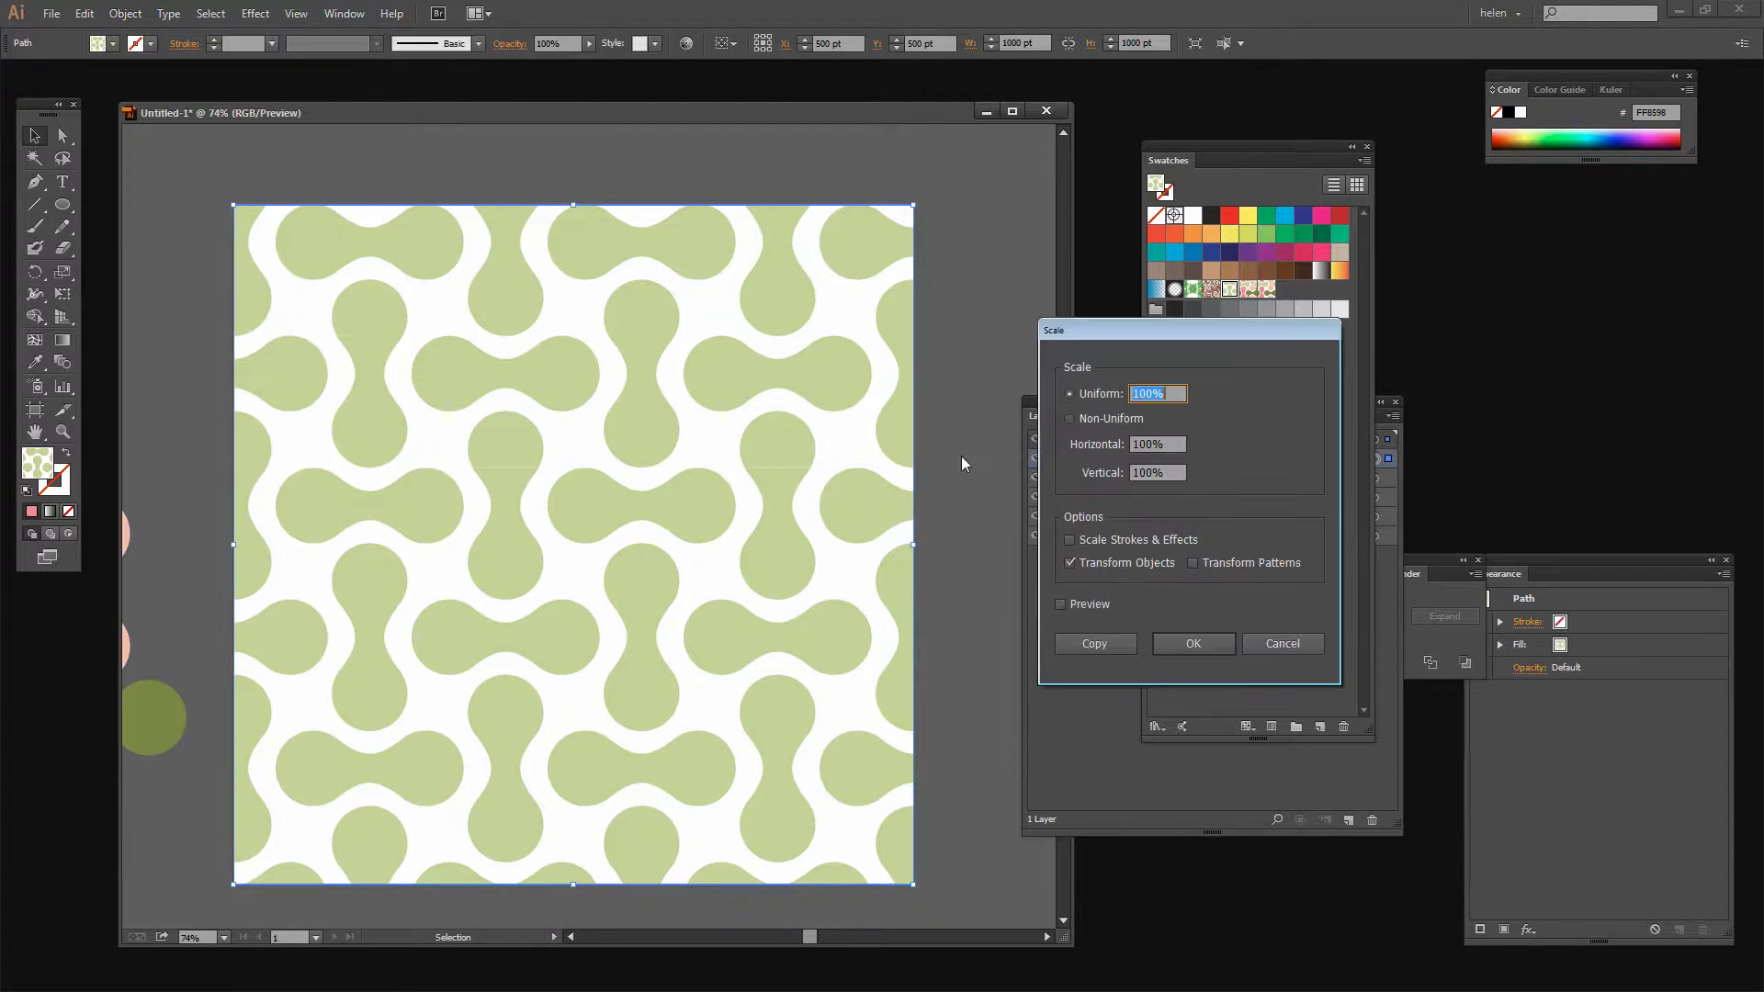
left_click_drag(1166, 330, 900, 355)
left_click(819, 587)
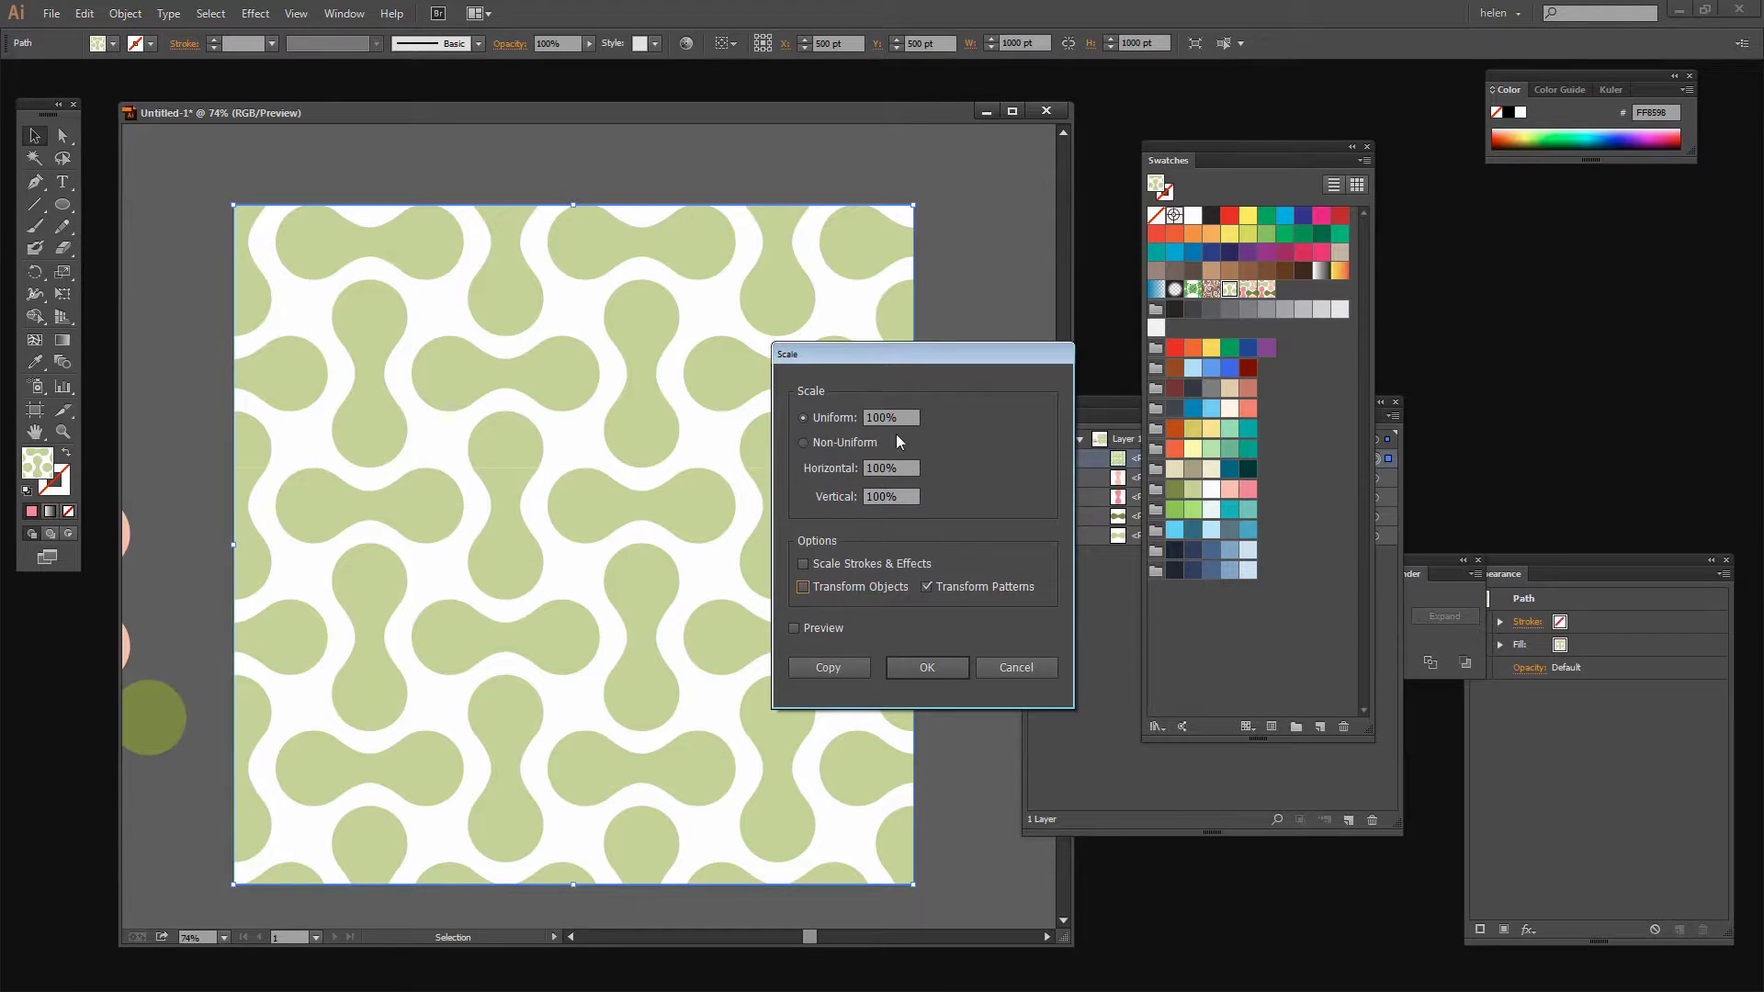
left_click(880, 415)
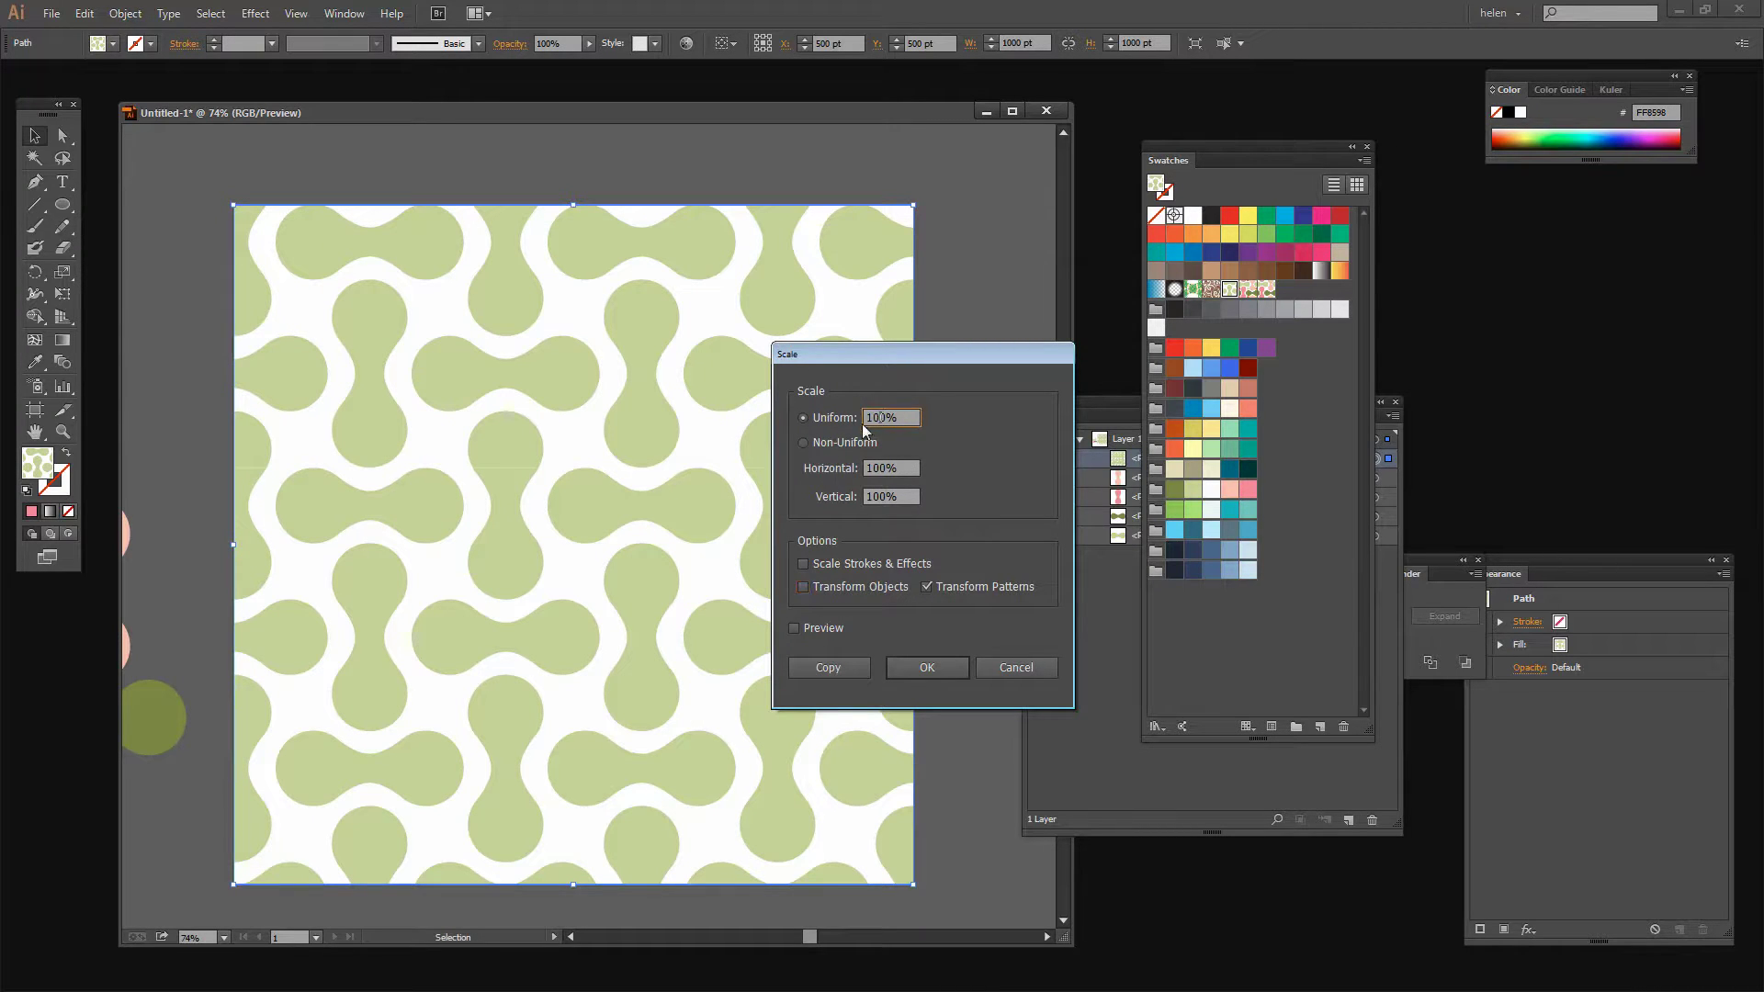
left_click(794, 628)
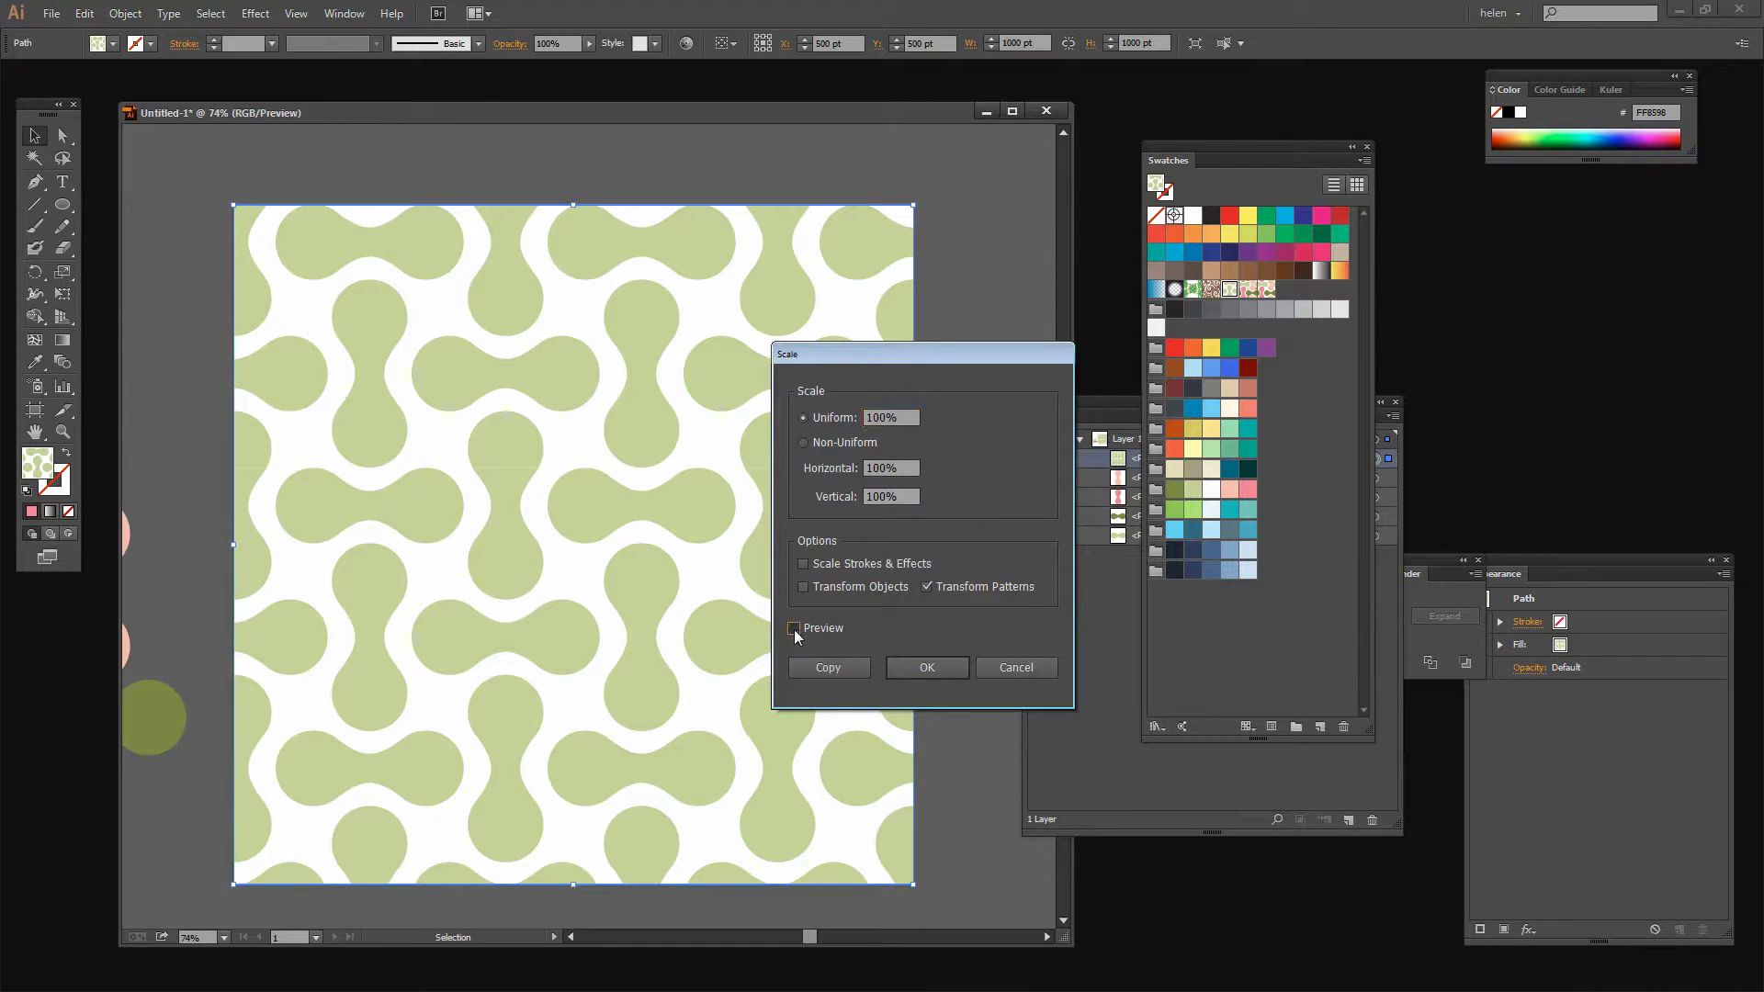
left_click(887, 413)
key("shift+Down")
key("shift+Down")
key("shift+Down")
key("shift+Down")
key("shift+Down")
key("shift+Down")
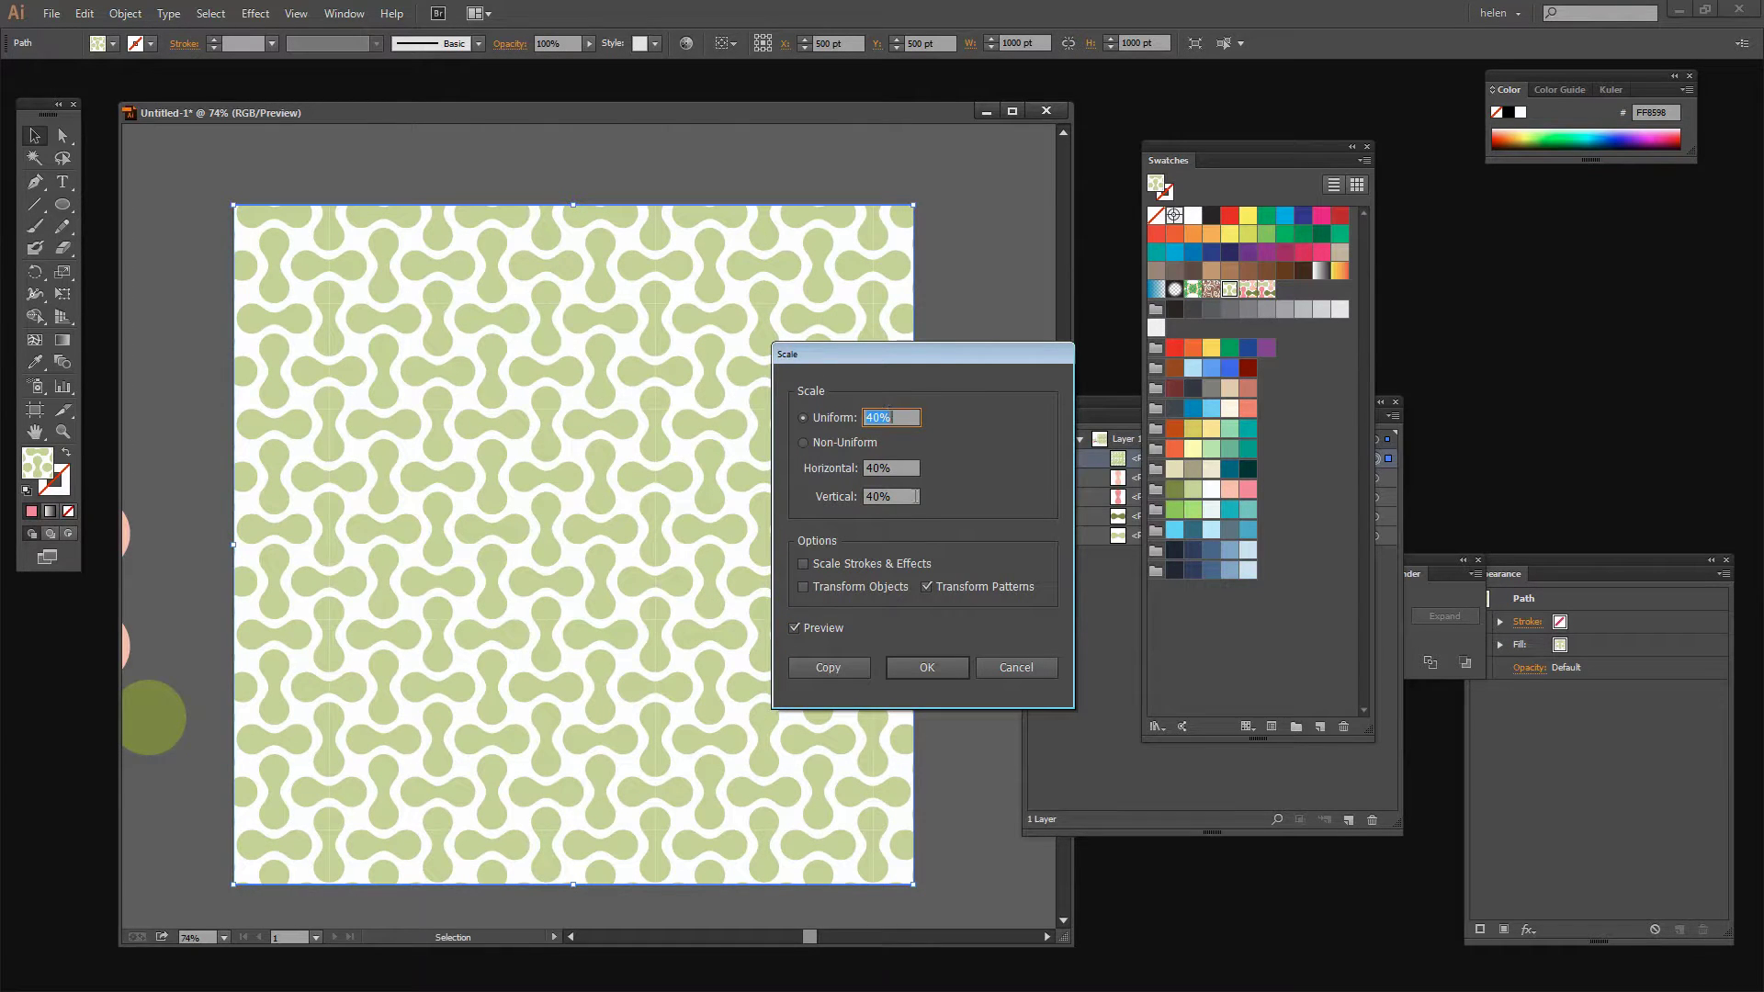
left_click(928, 668)
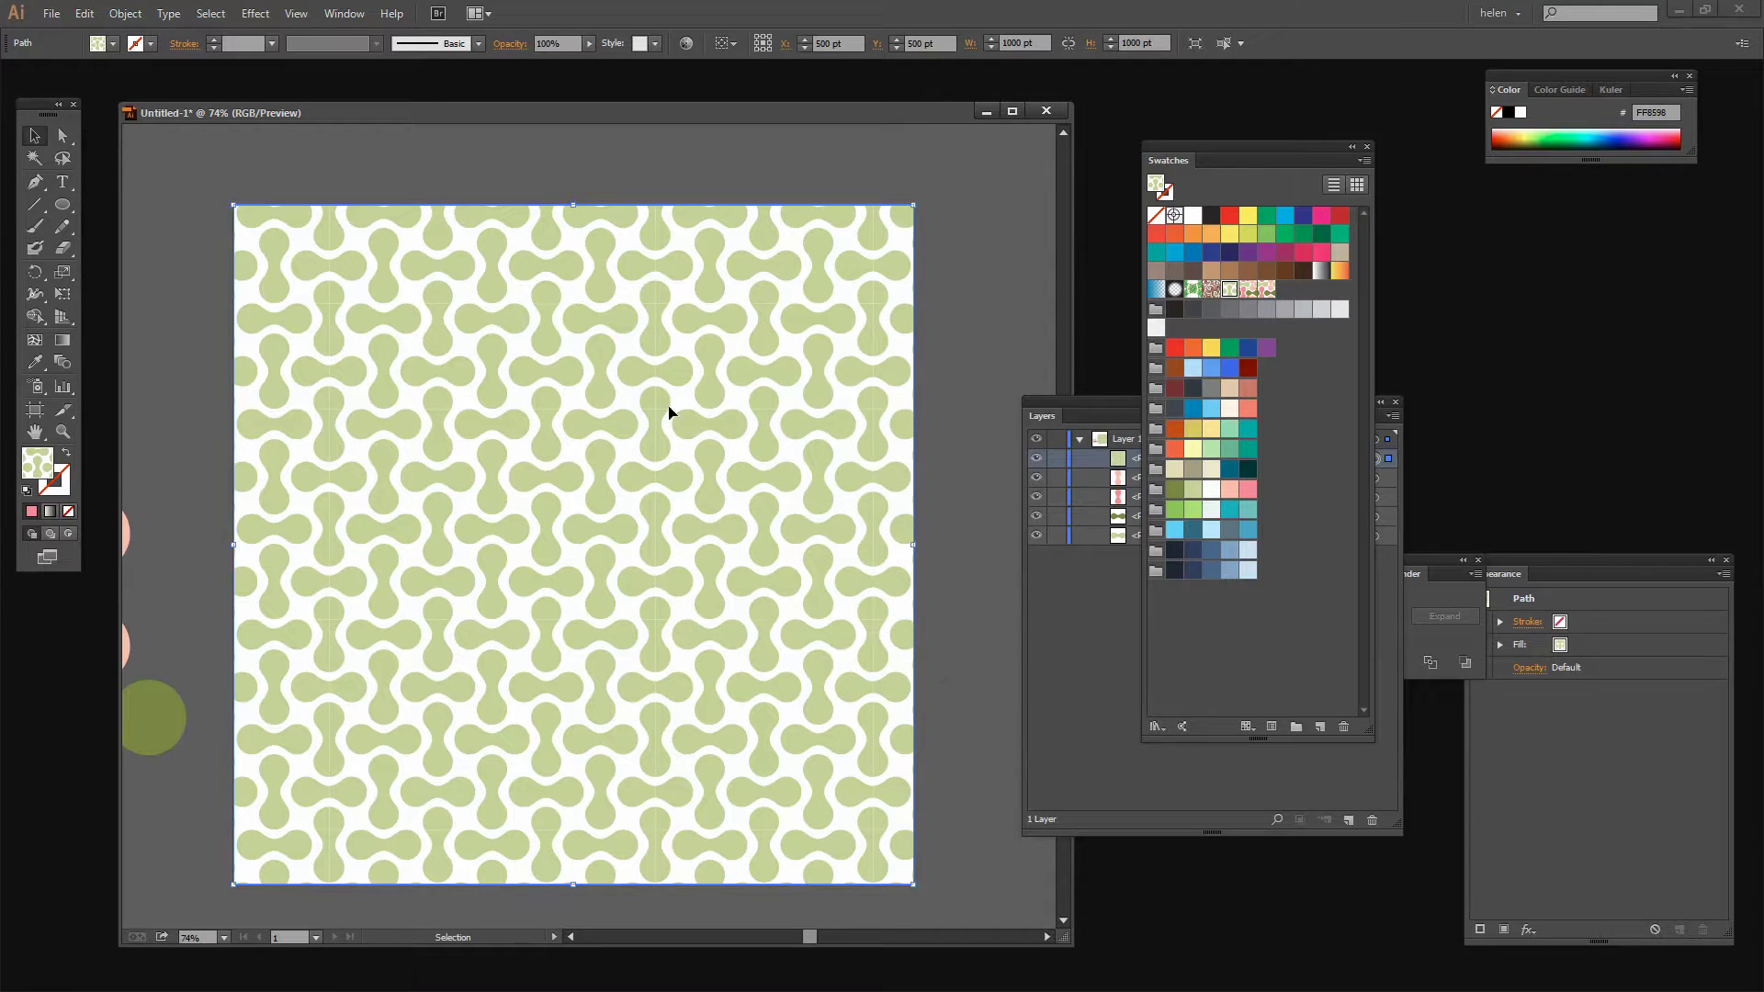
Step: Duplicate the patterned rectangle, hide the lower one, and fill the upper one with the multicolored metaball pattern that includes circles
left_click(1090, 406)
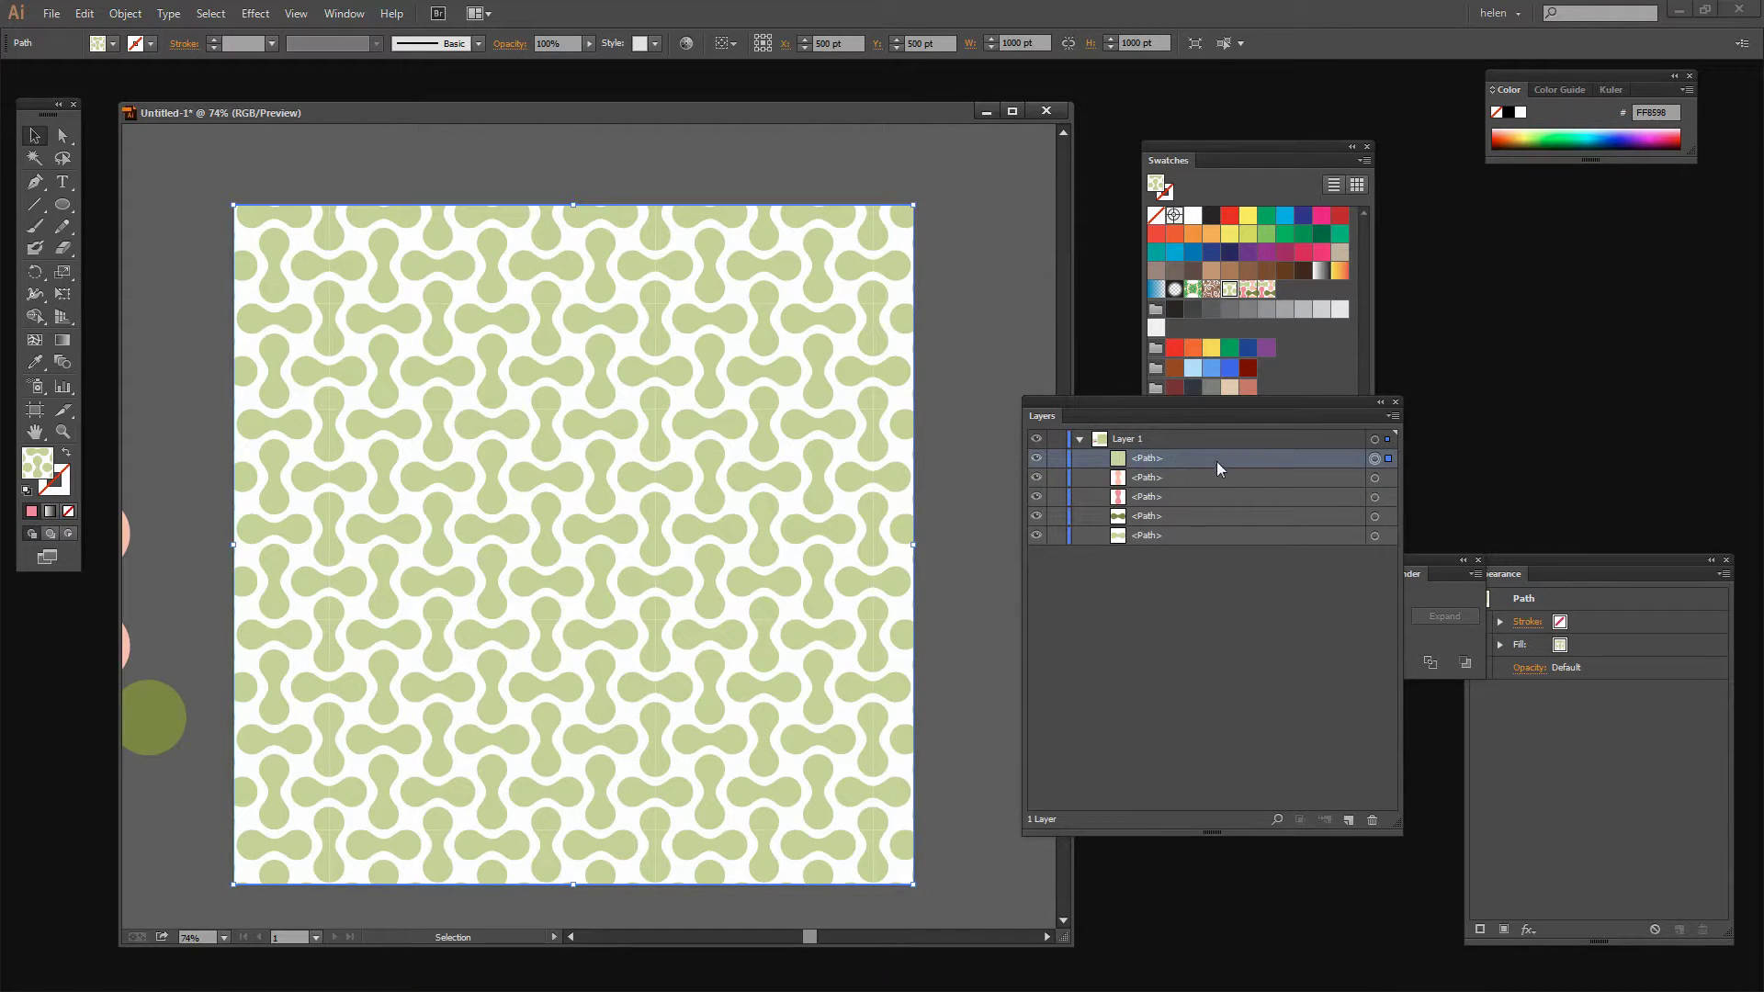
left_click_drag(1262, 458, 1348, 819)
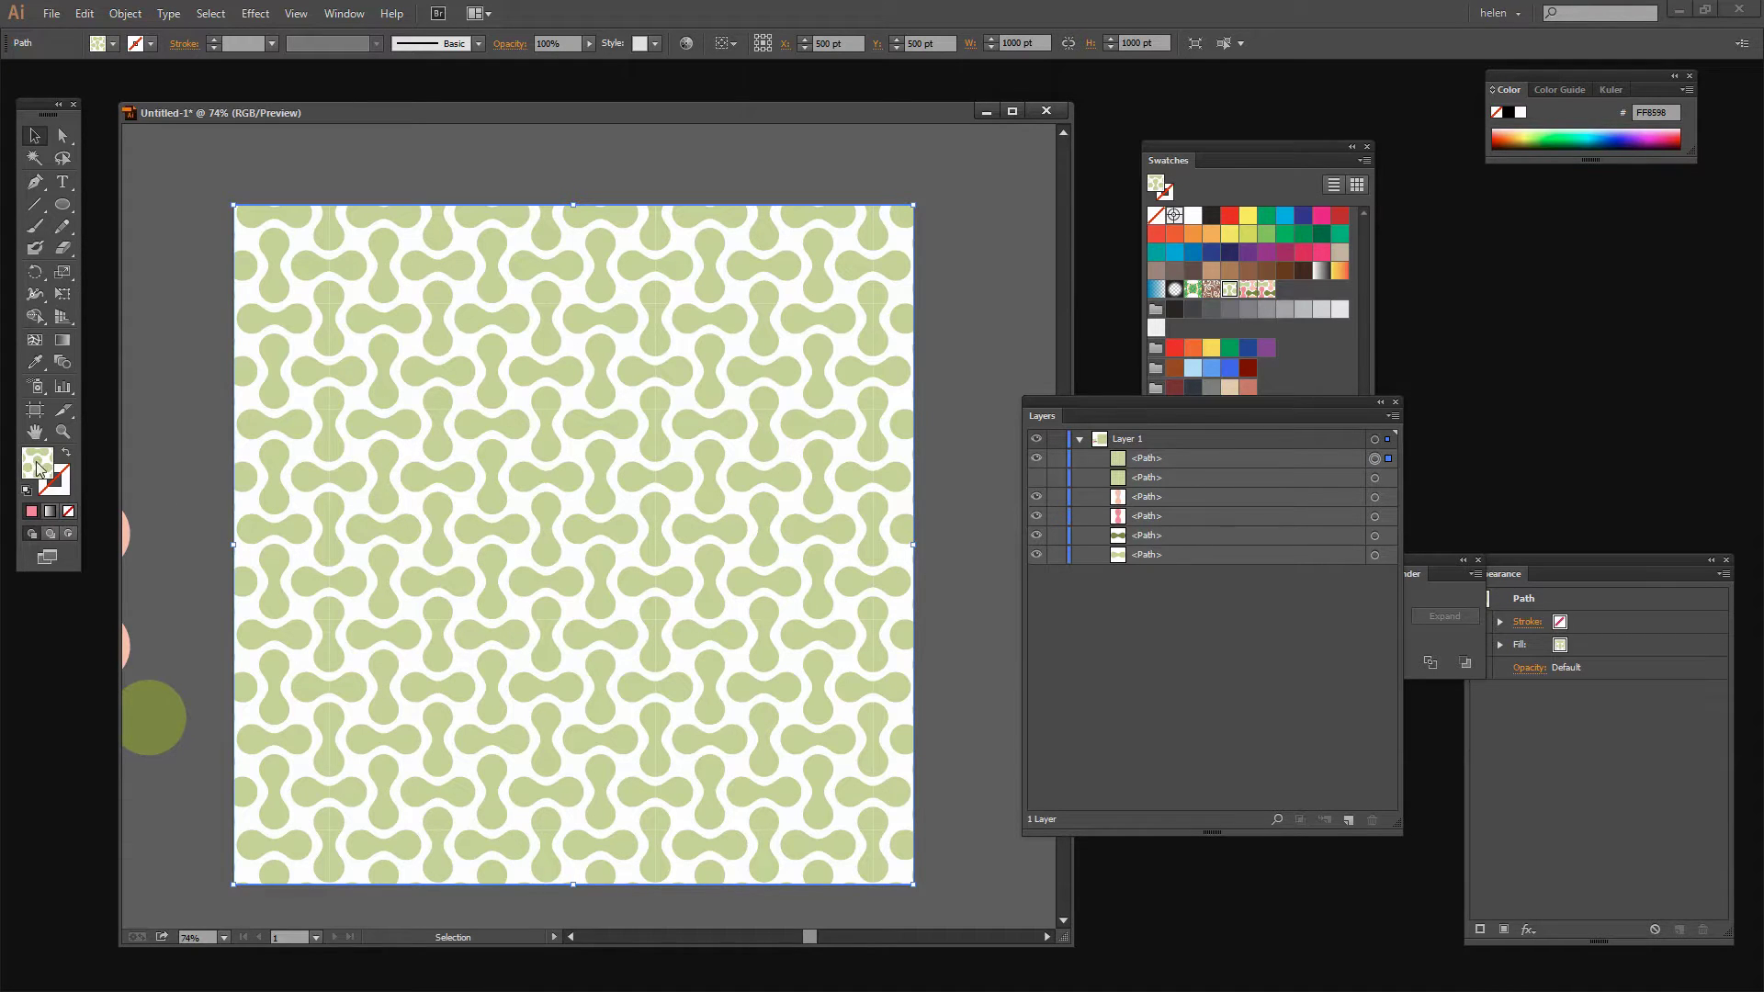
left_click(1247, 292)
left_click(1266, 290)
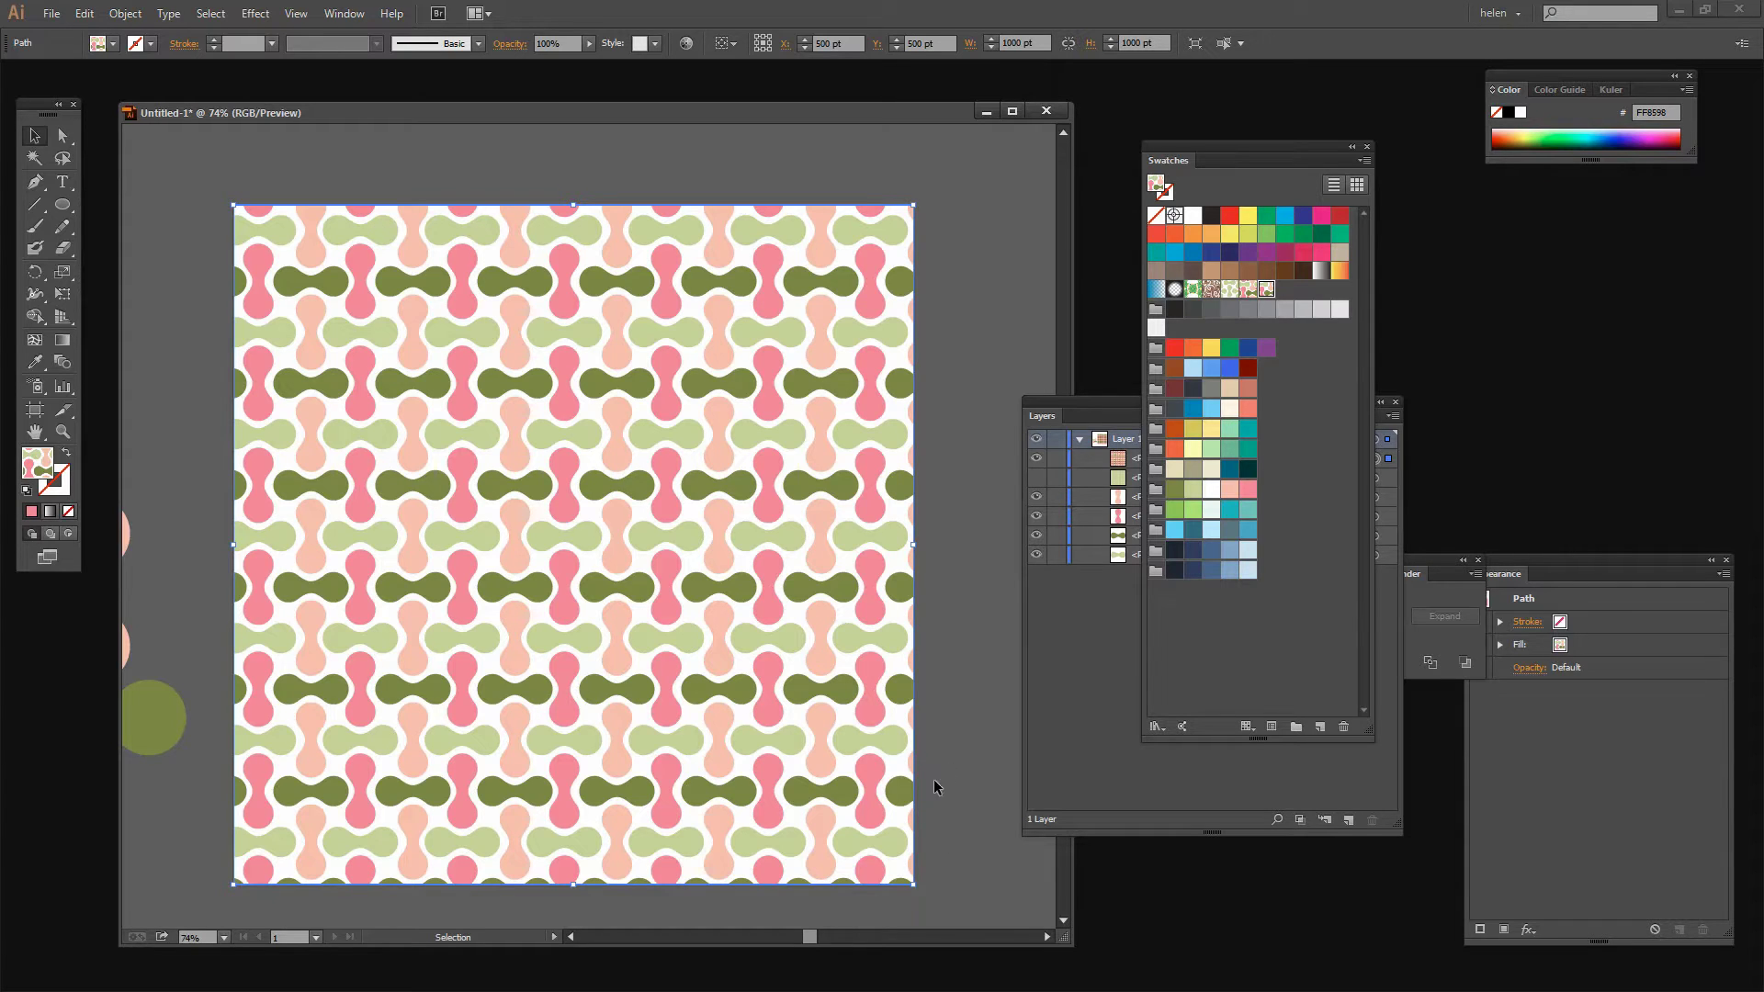
left_click(1248, 290)
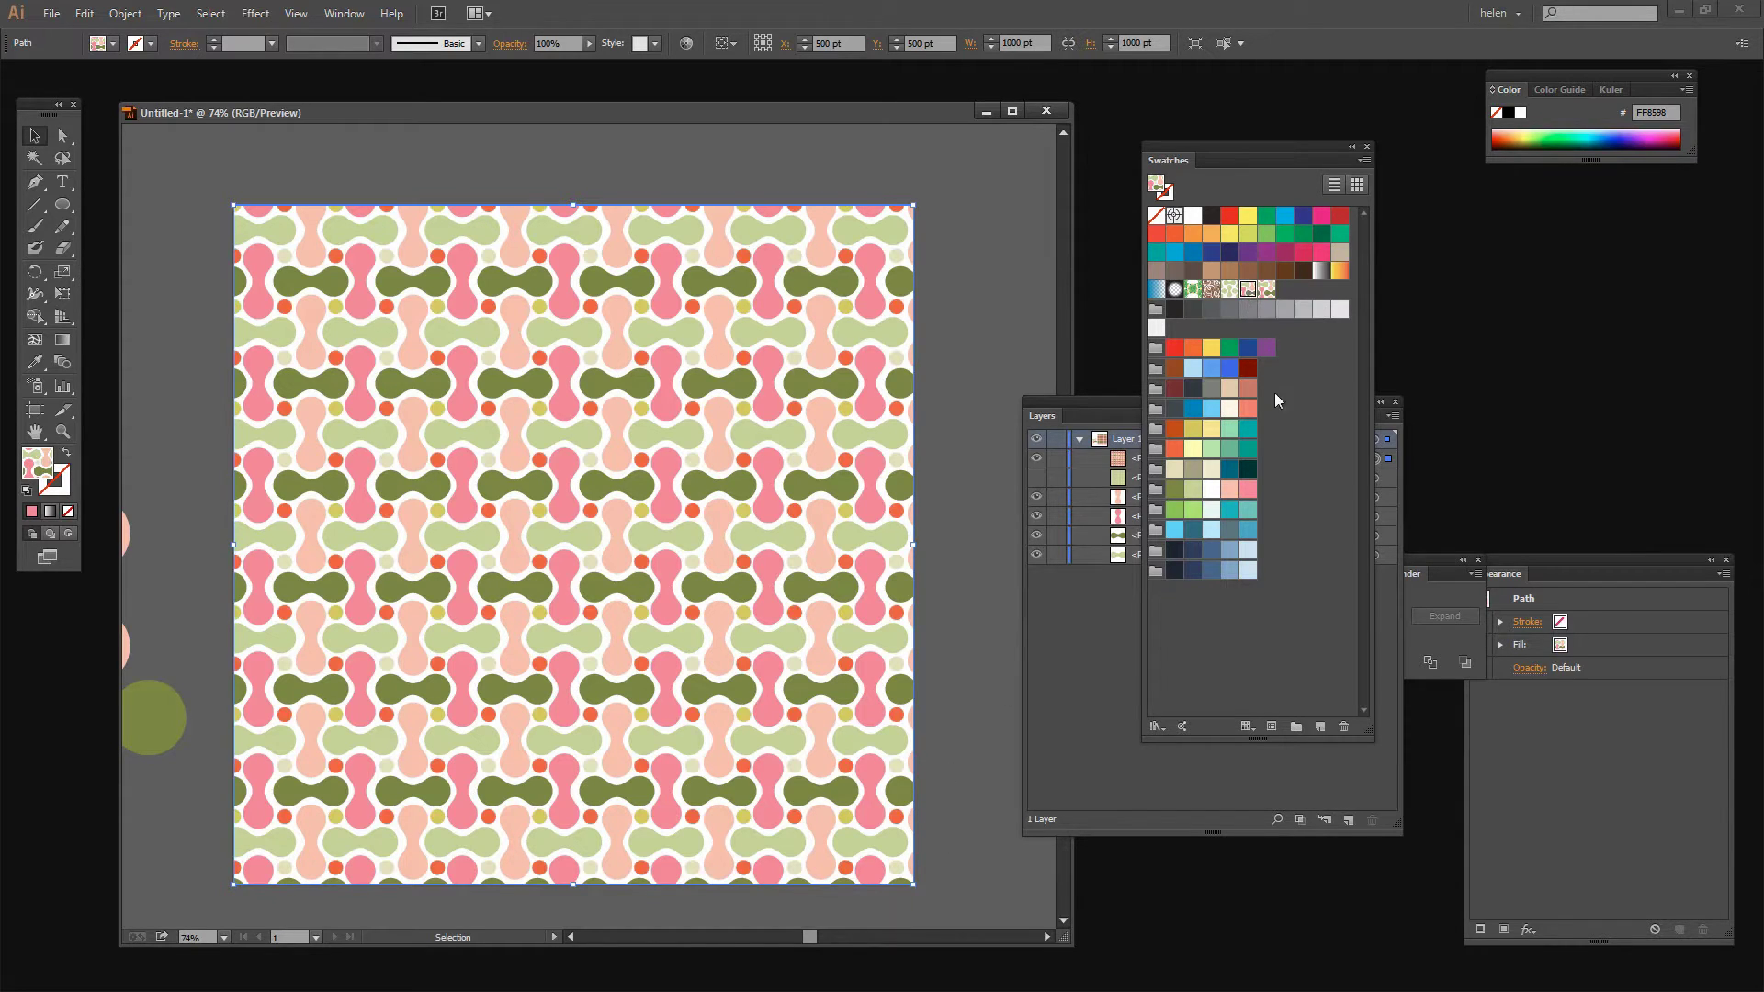